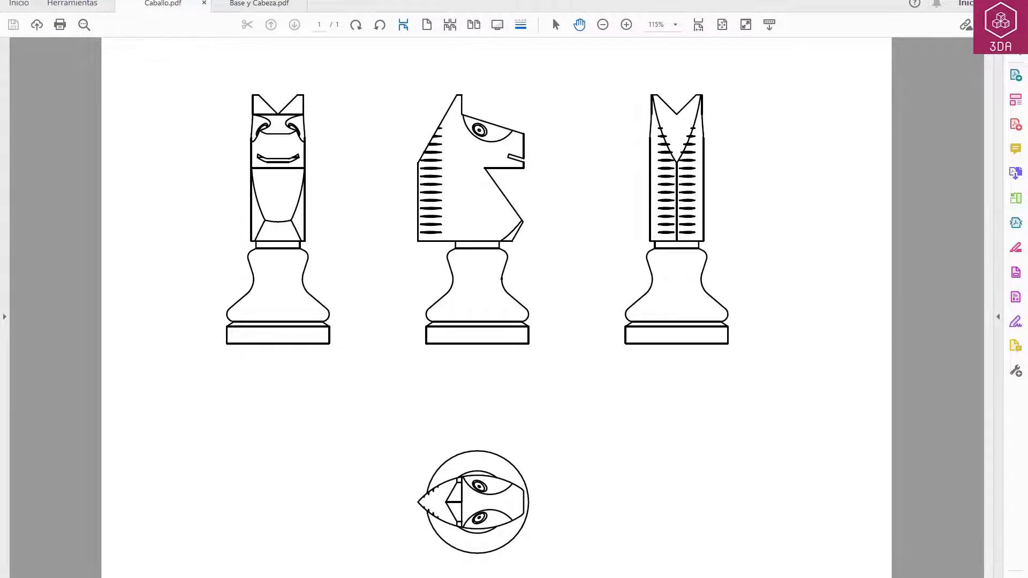
Switch to the Base y Cabeza.pdf drawing showing the knight's dimensioned base and head
key("ctrl+Tab")
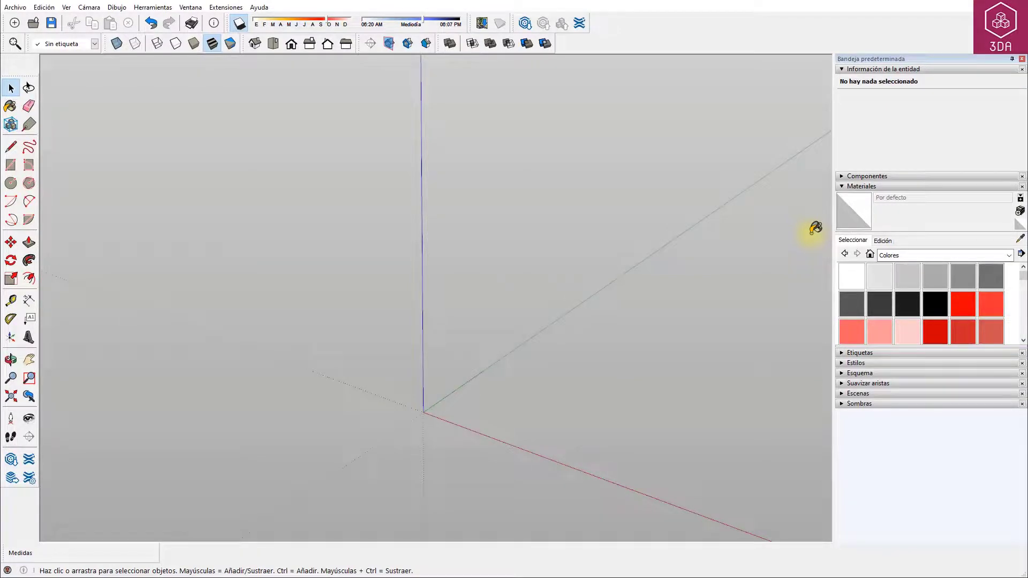
Set a top-down parallel-projection view with the origin near the lower left
left_click(87, 8)
left_click(111, 61)
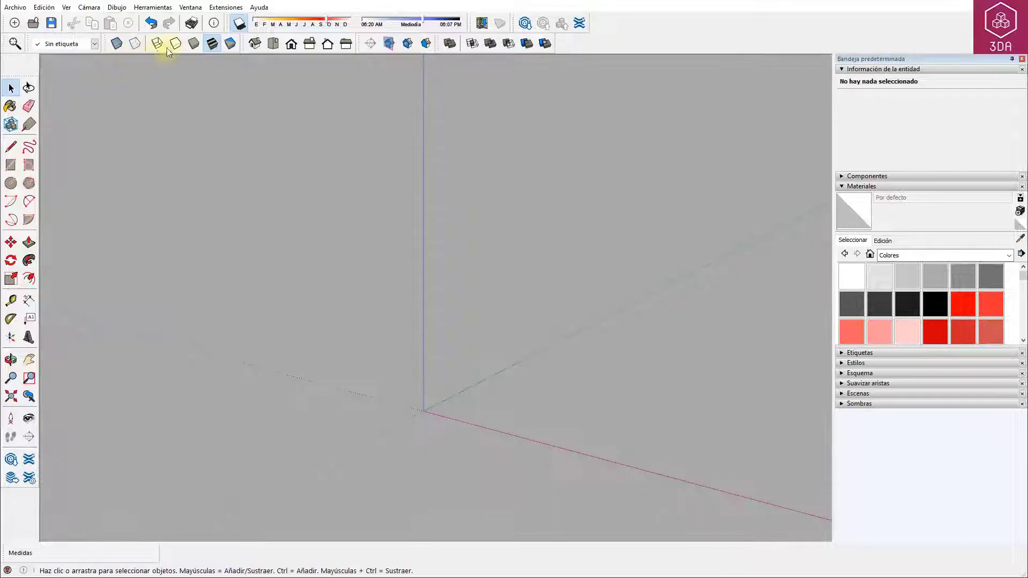
left_click(275, 43)
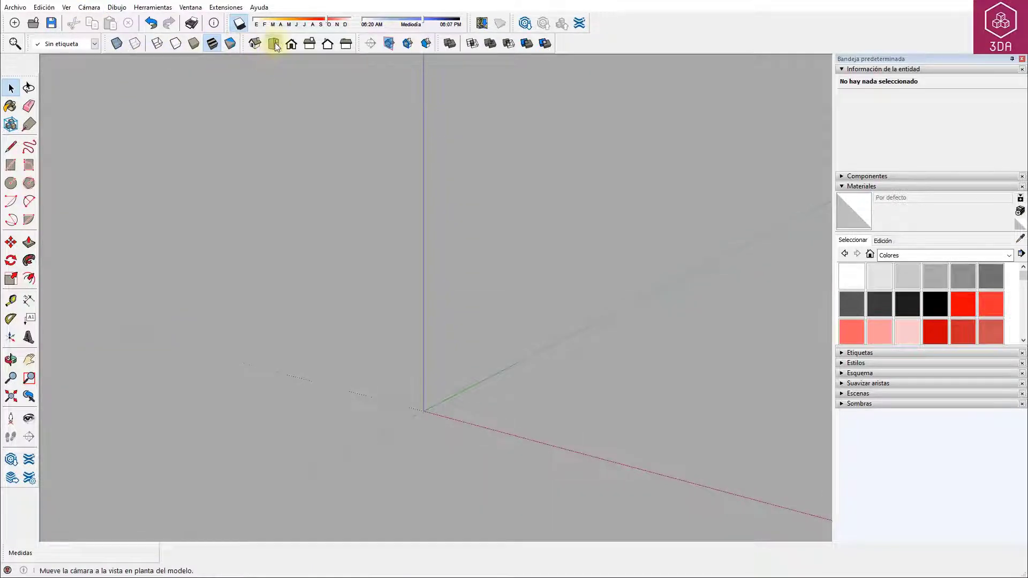
mouse_move(328, 62)
middle_mouse_down("shift")
mouse_move(339, 317)
mouse_move(296, 354)
mouse_move(301, 378)
middle_mouse_up("shift")
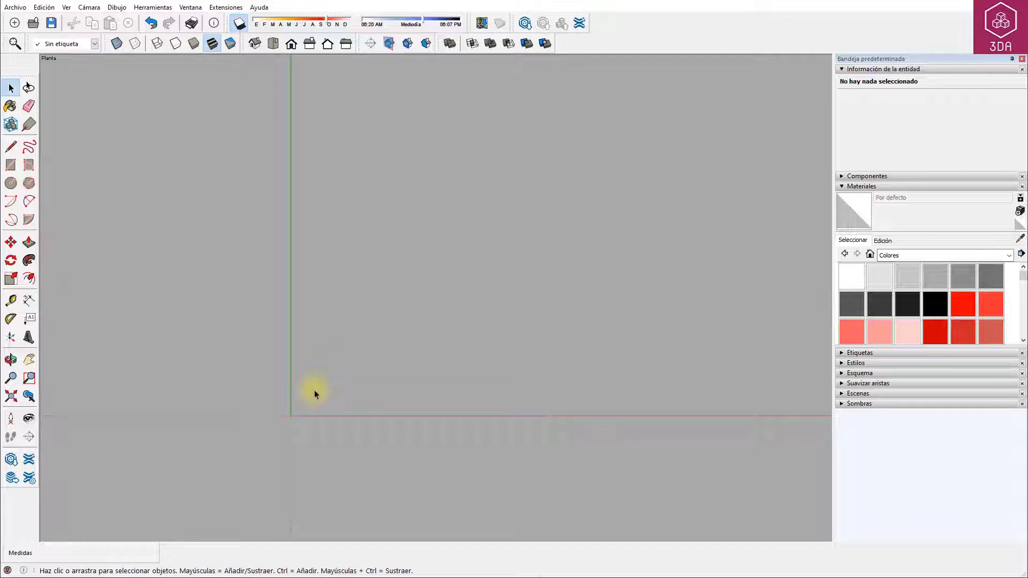
Draw a 10.5 edge along the red axis and a 21 edge along the green axis from the origin
key("l")
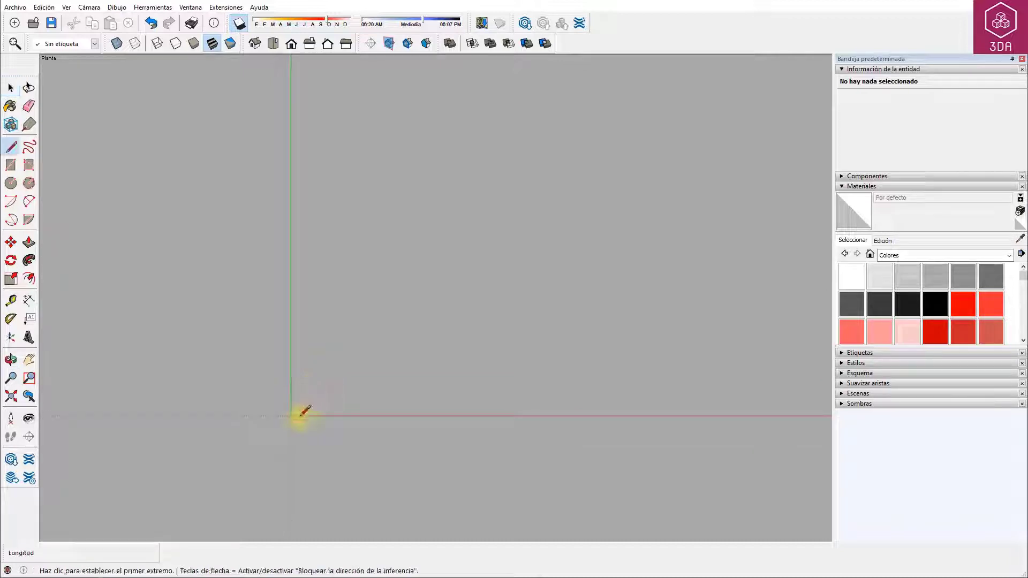
left_click(291, 415)
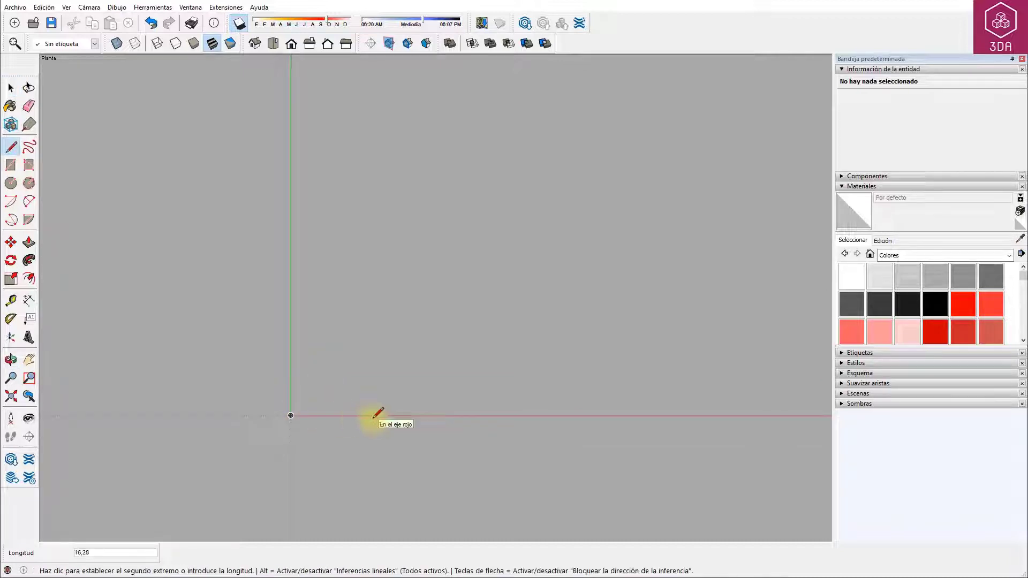
type("10,5")
key("Return")
scroll(289, 399, "up", 3)
key("space")
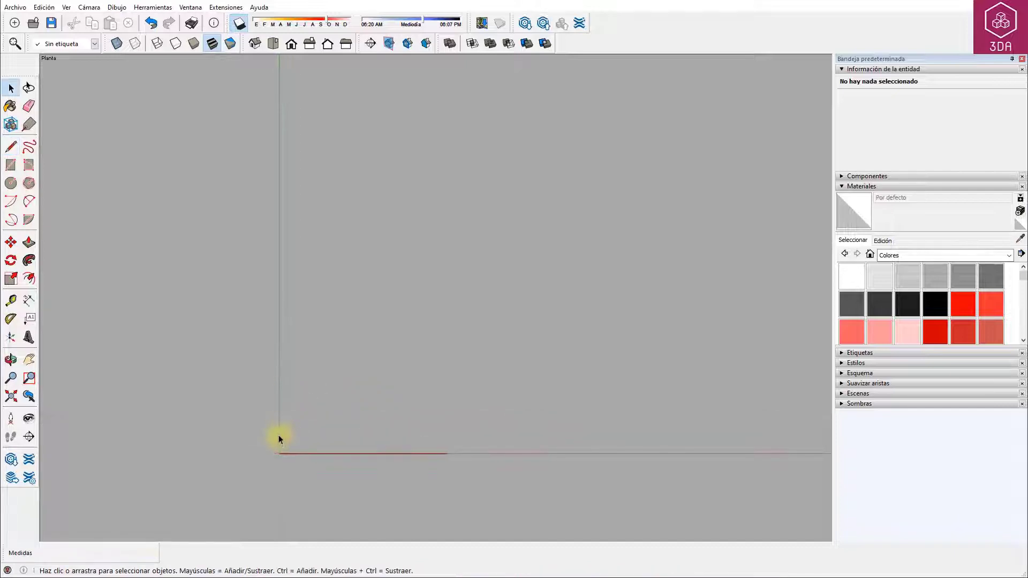
key("l")
left_click(279, 454)
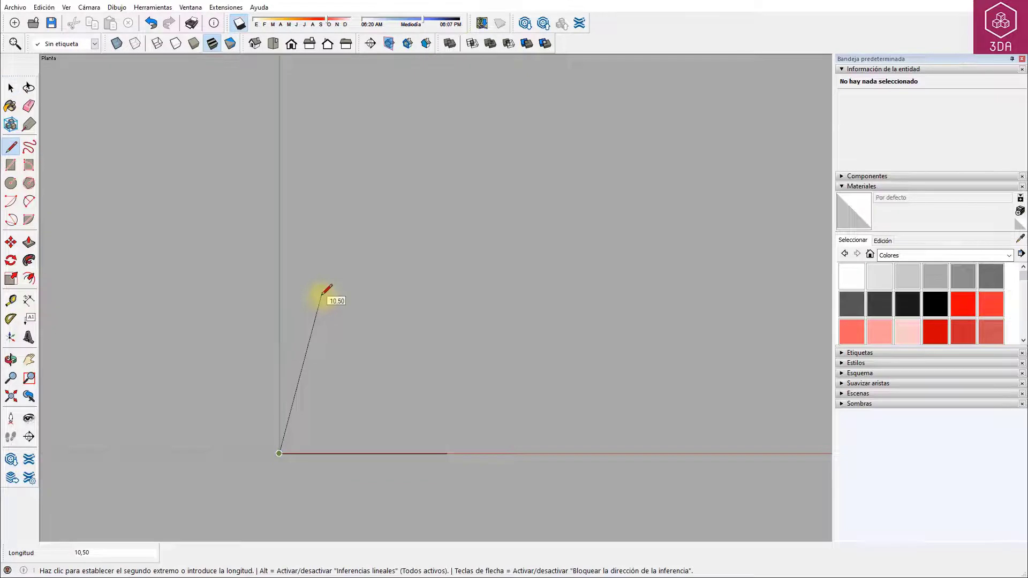
type("21")
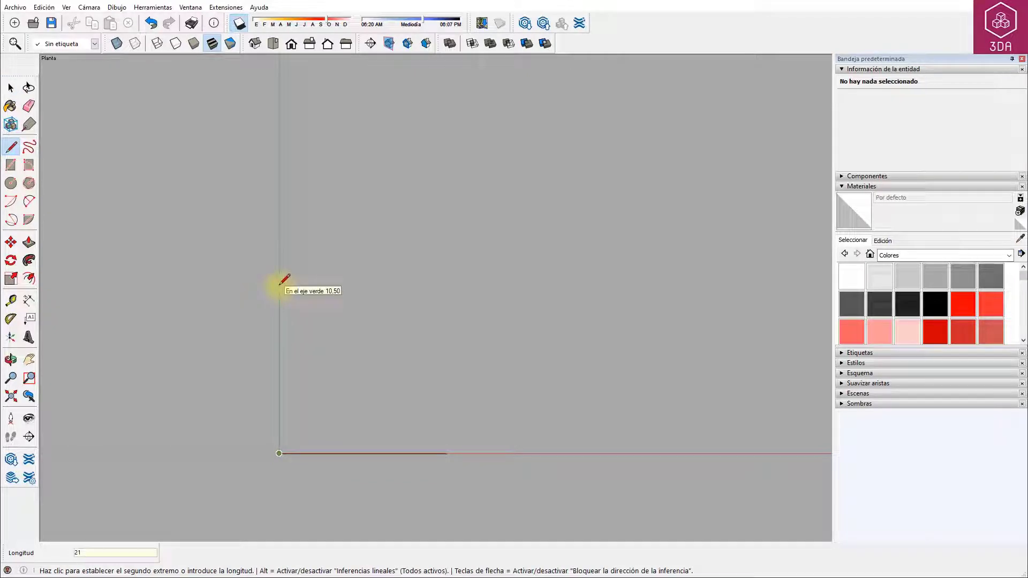
key("Return")
Place guide lines 4.5, 6.5 and 9 units from the green edge
key("space")
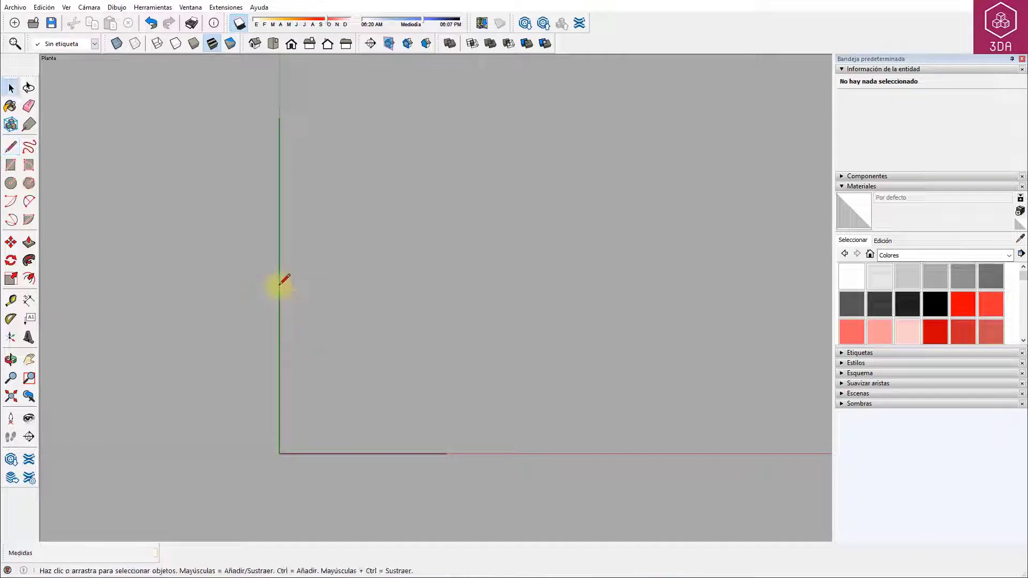
key("t")
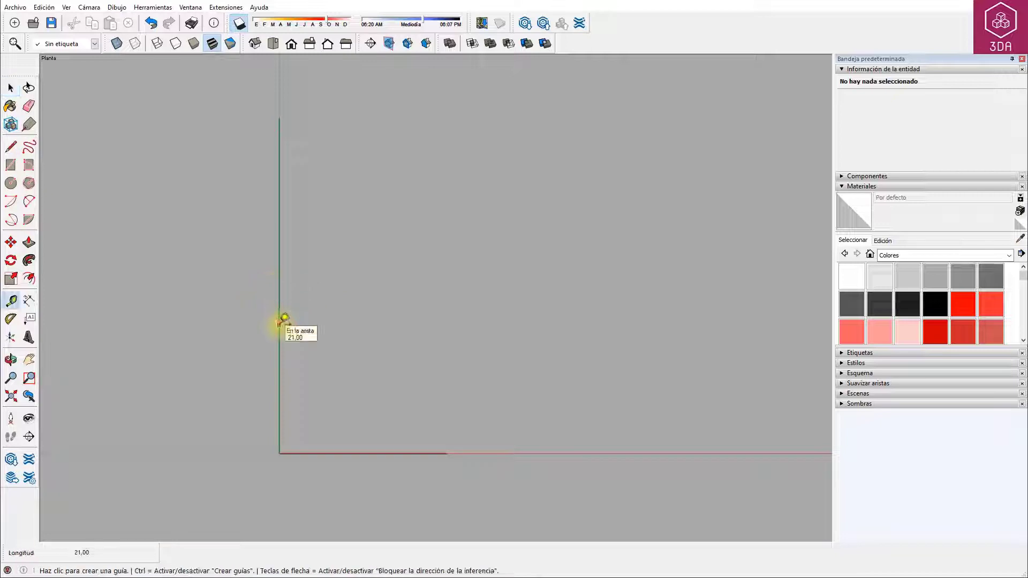
left_click(279, 325)
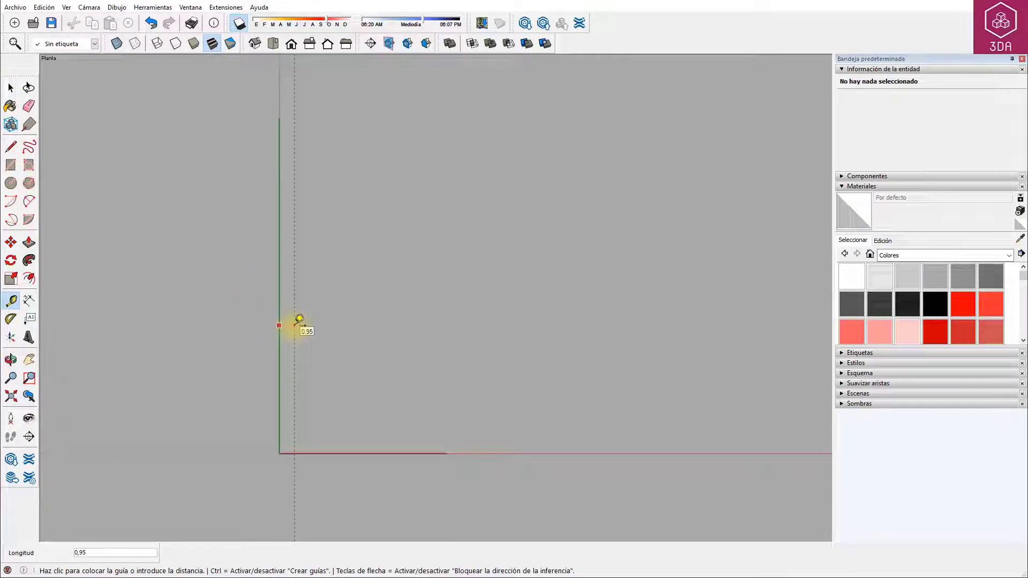
type("4")
key("Return")
left_click(279, 336)
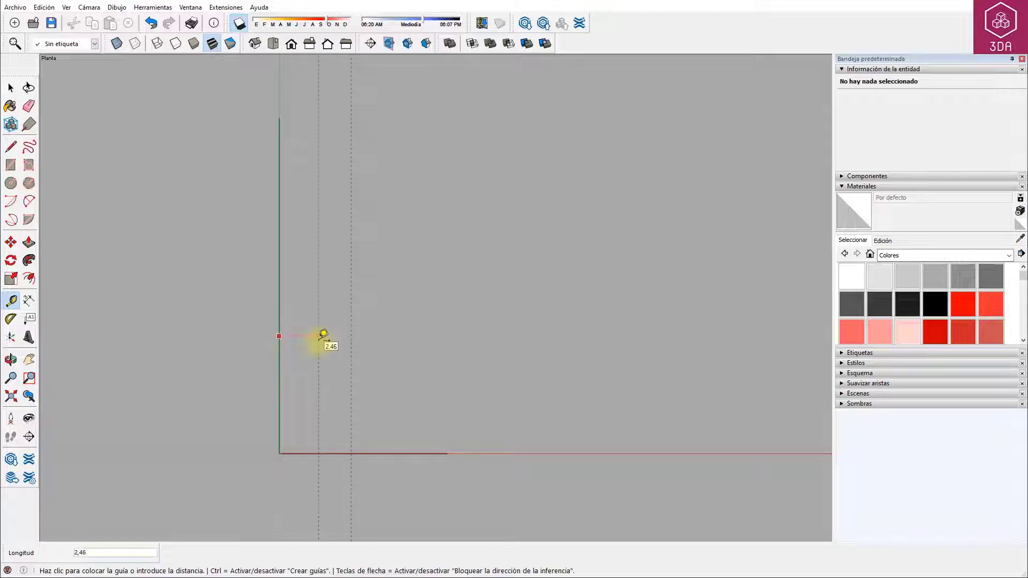
type("6,5")
key("Return")
left_click(279, 355)
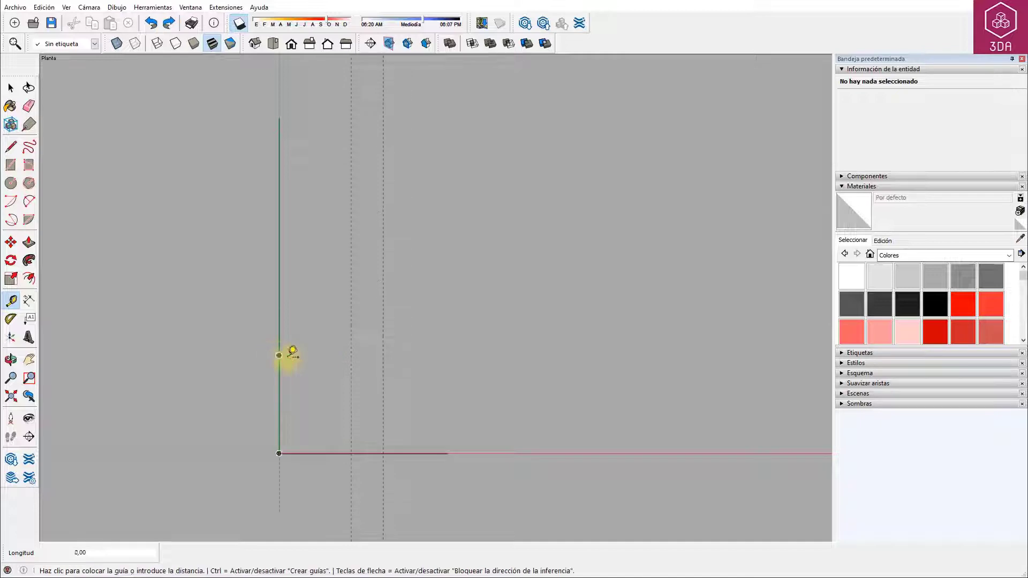
type("9")
key("Return")
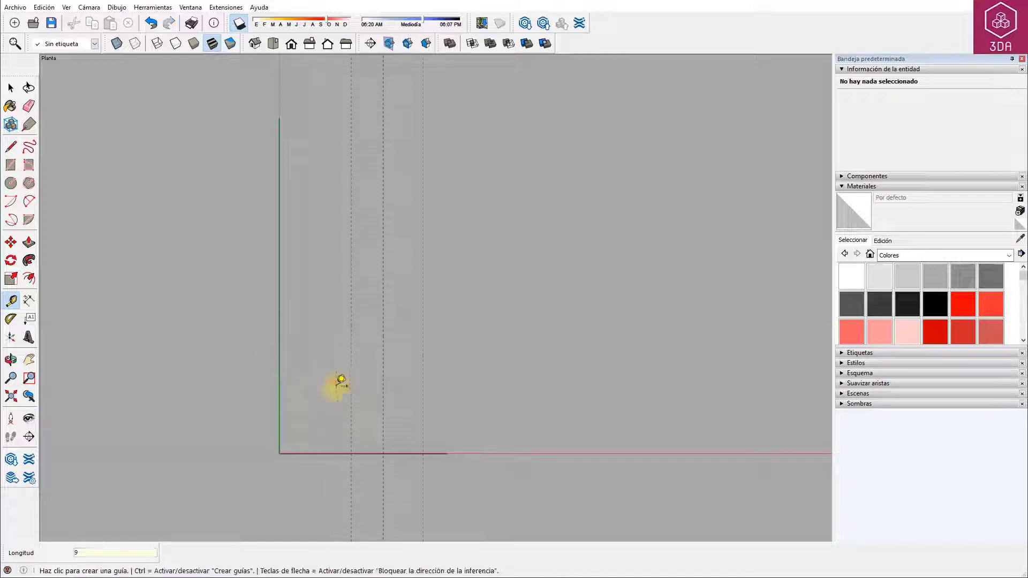
Add a horizontal guide 3.5 above the red edge, plus further offsets from it
left_click(327, 453)
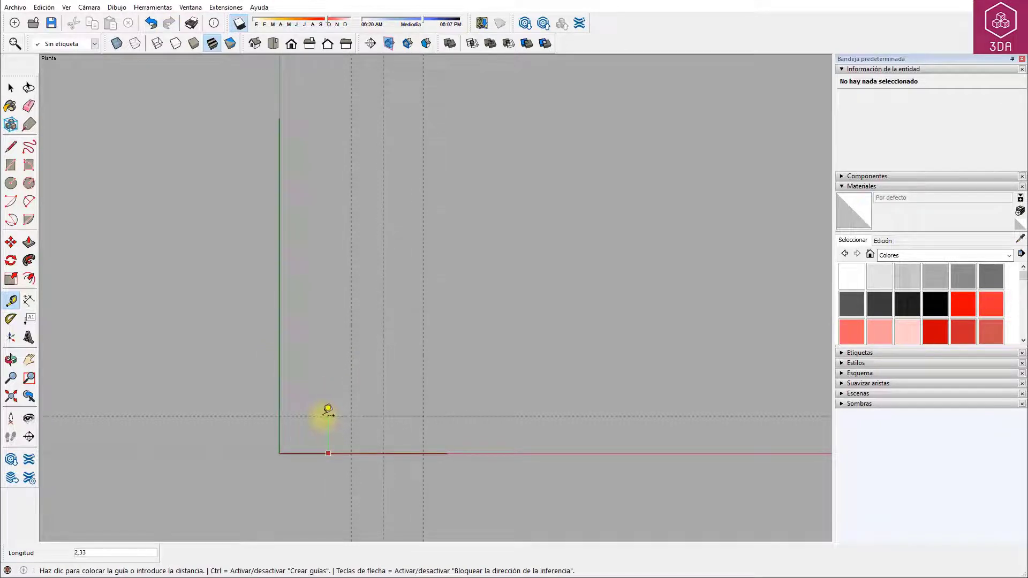
type("3")
type(",5")
key("Return")
left_click(320, 397)
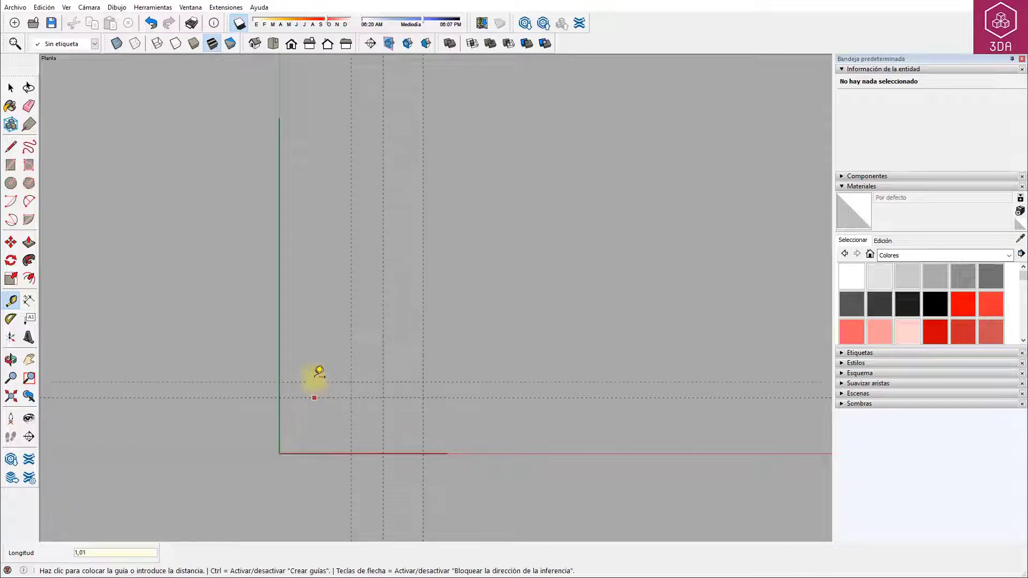
type("1")
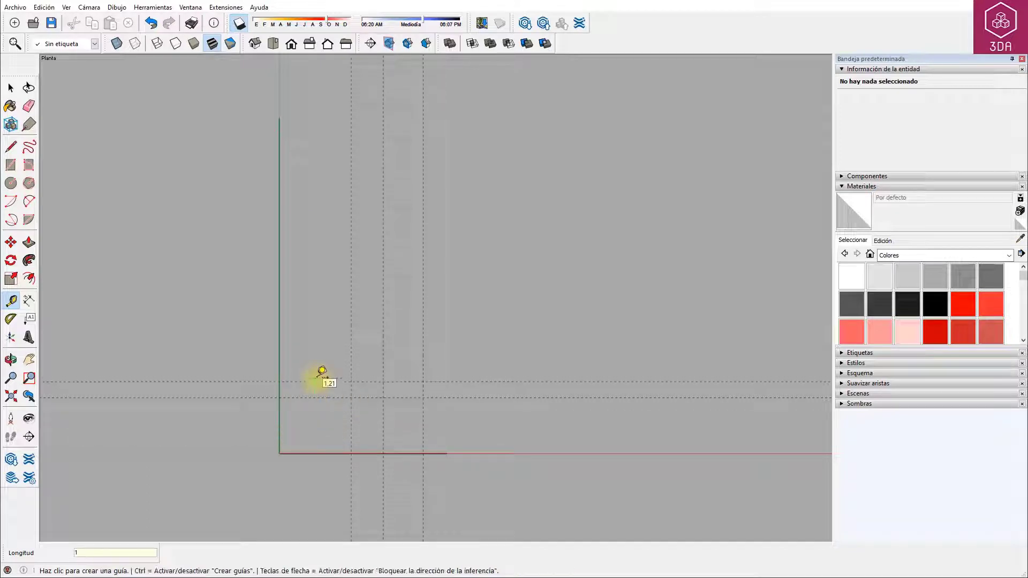
left_click(259, 382)
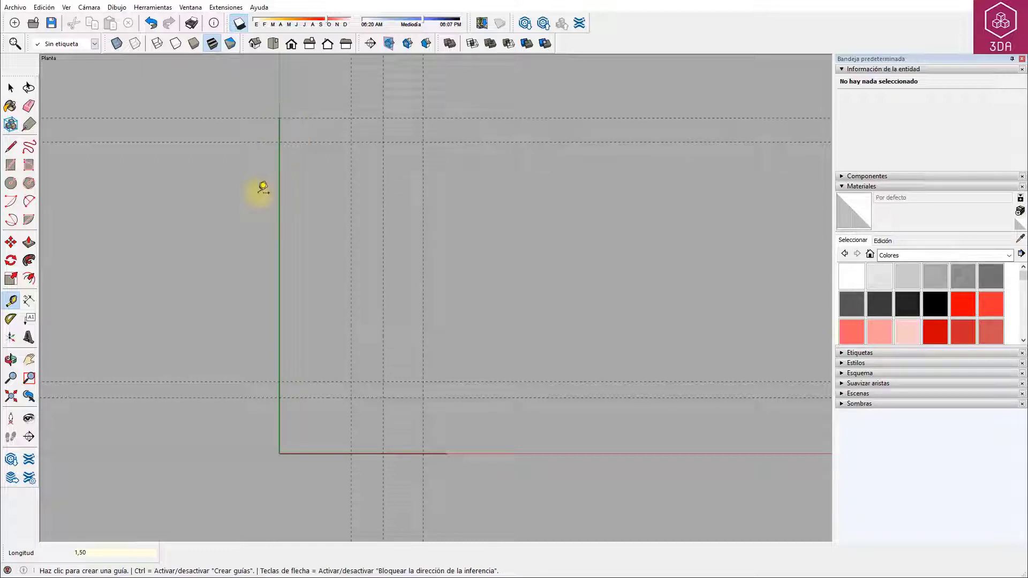
Draw the short stepped notch at the top of the green edge along the guides
key("l")
left_click(279, 118)
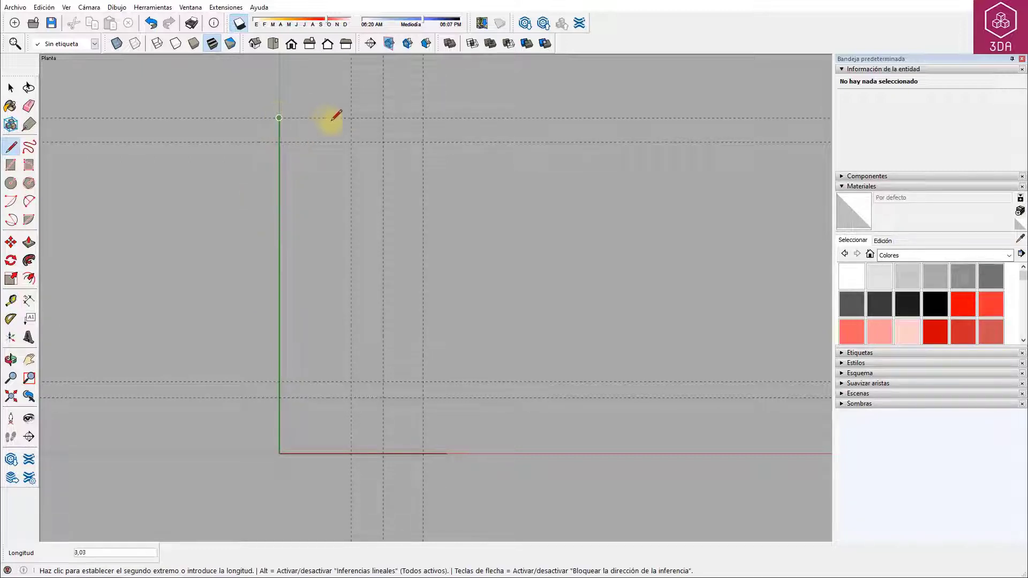
left_click(350, 142)
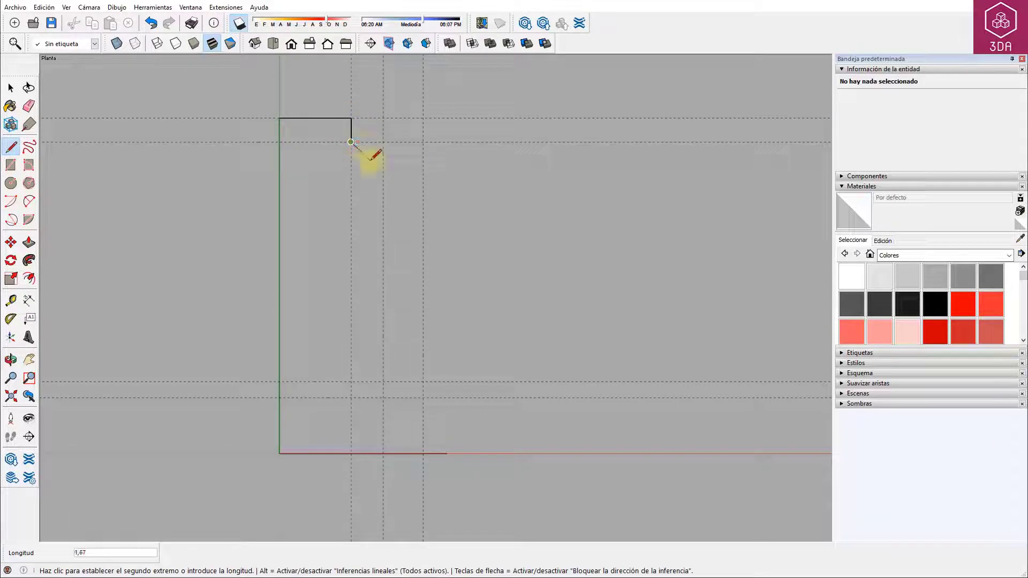
key("Escape")
Draw a vertical edge up from the red edge's end and a chamfer diagonal to the guide
left_click(448, 453)
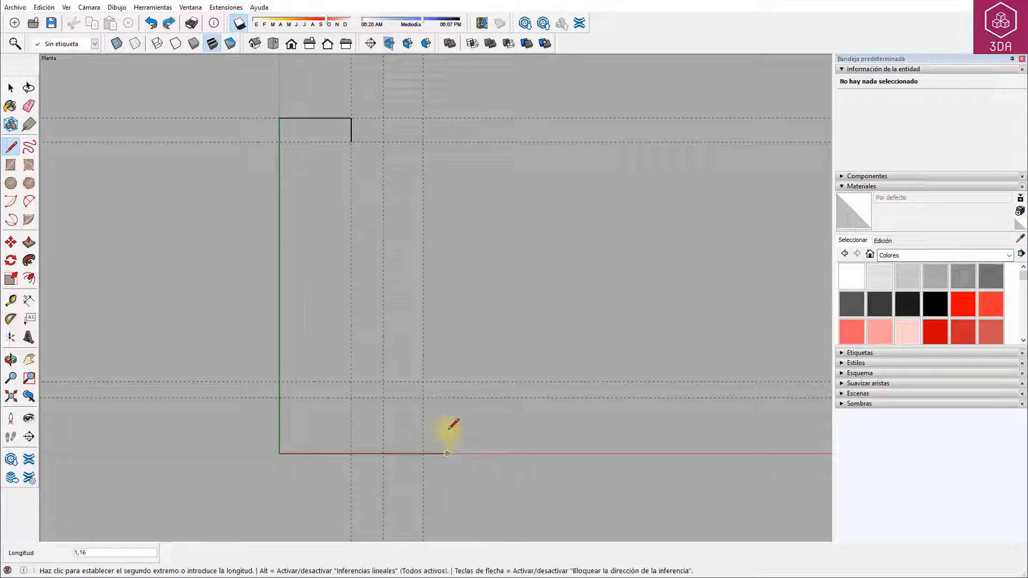
left_click(447, 398)
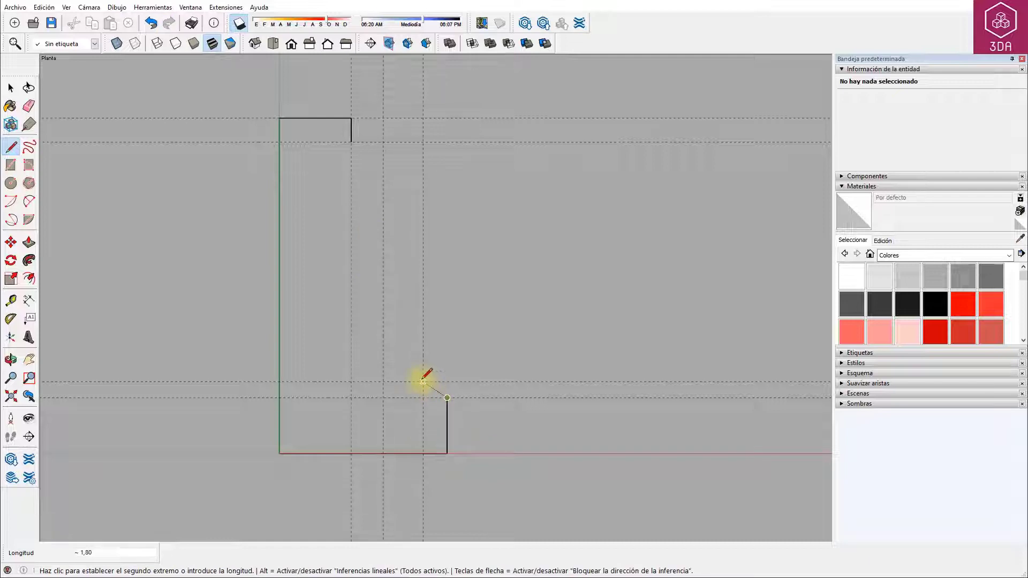
left_click(423, 381)
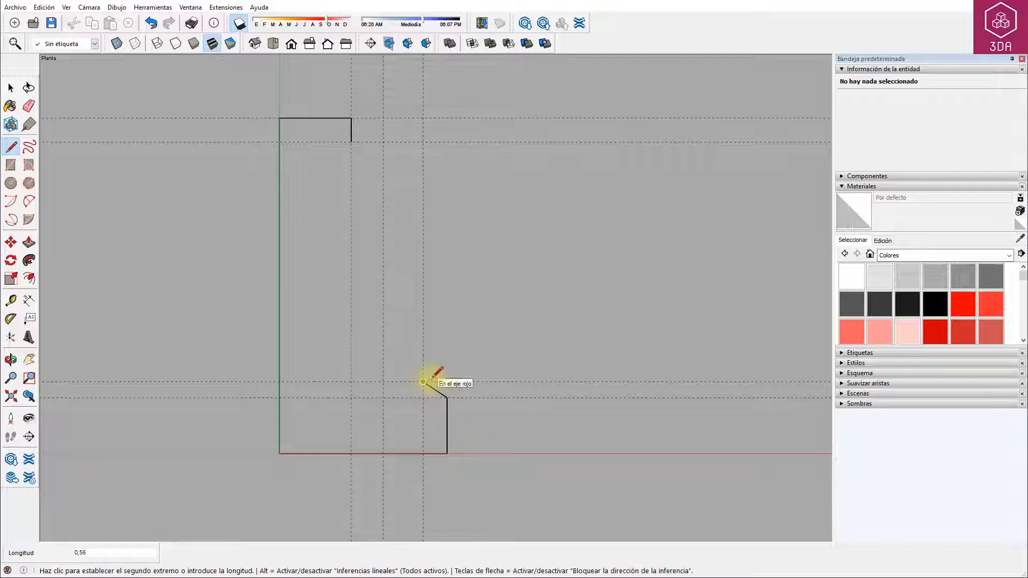
key("space")
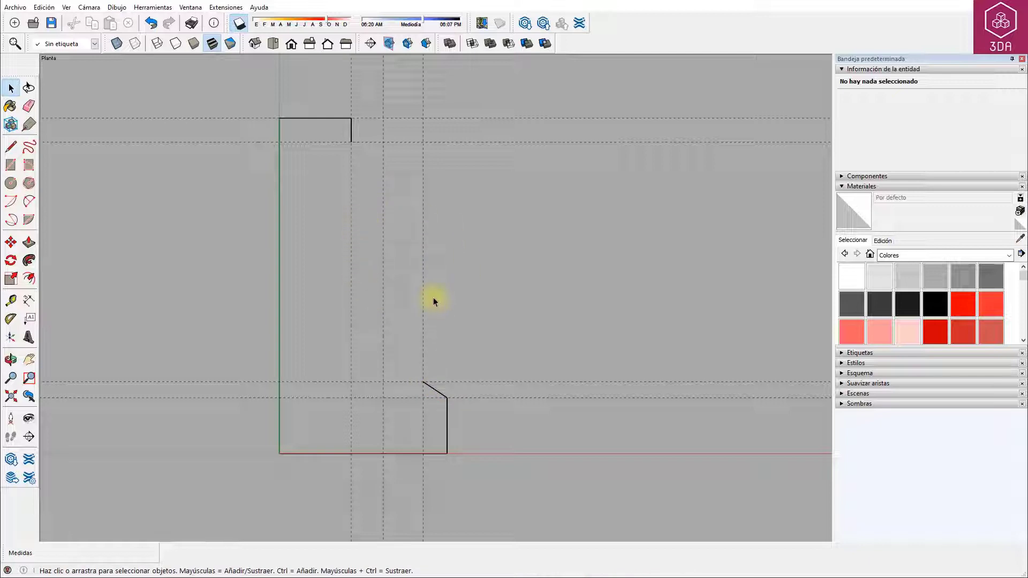
Place a horizontal guide 13.2 above the red axis
key("t")
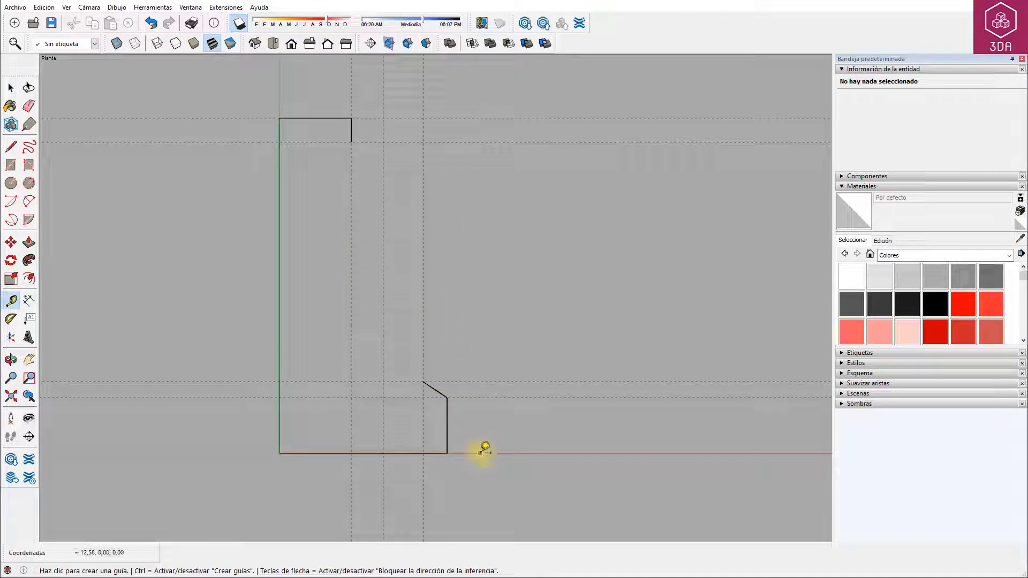
left_click(480, 454)
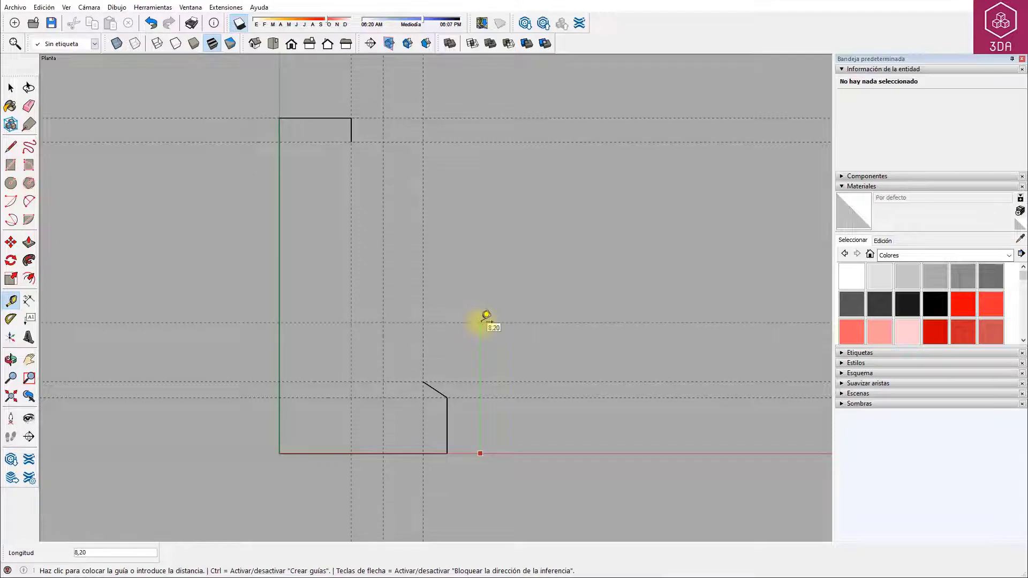
type("13")
key("Return")
Draw a 40-sided circle of radius 4 centred on the guide intersection
key("c")
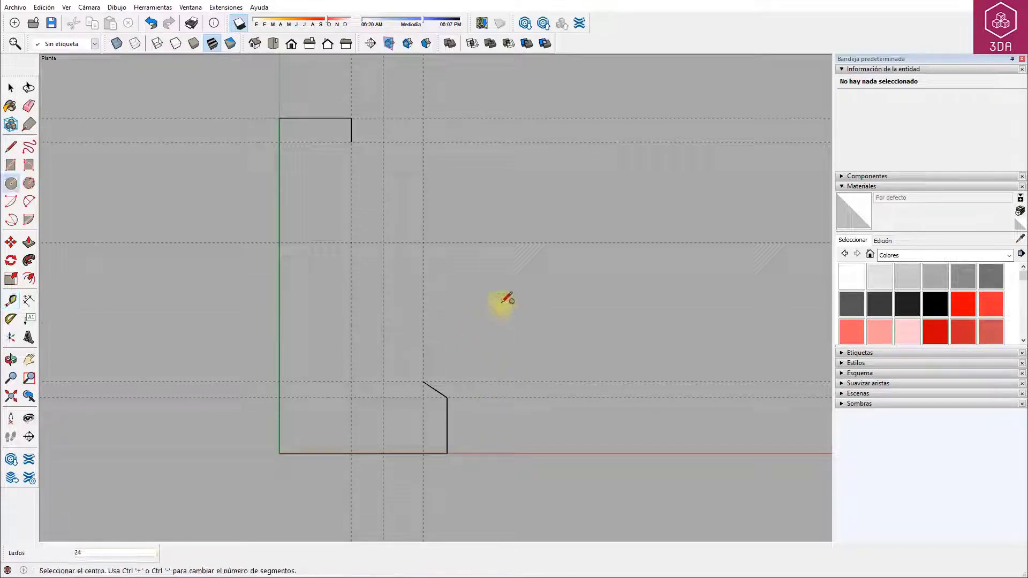
type("40")
left_click(423, 243)
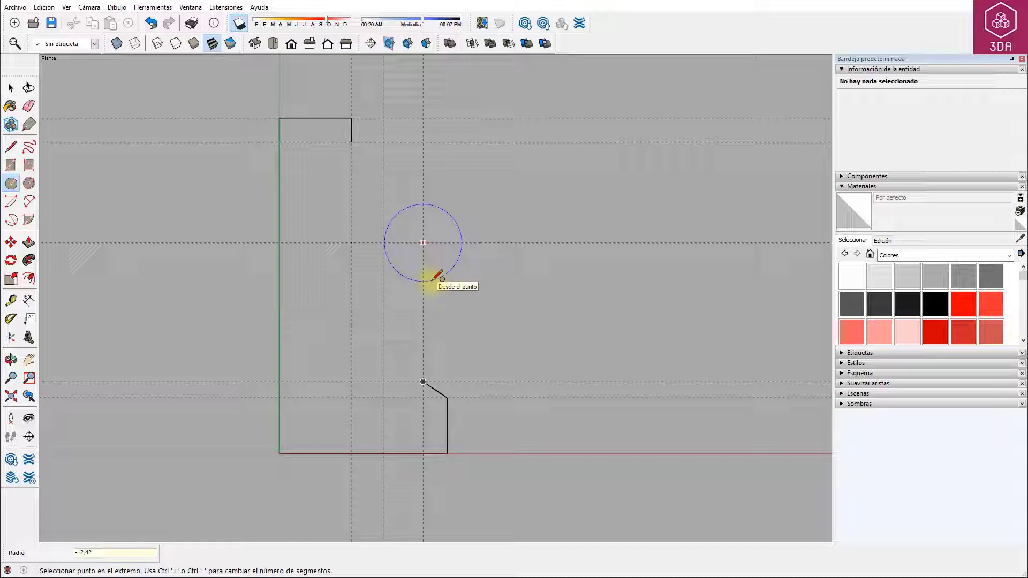
type("4")
key("Return")
key("space")
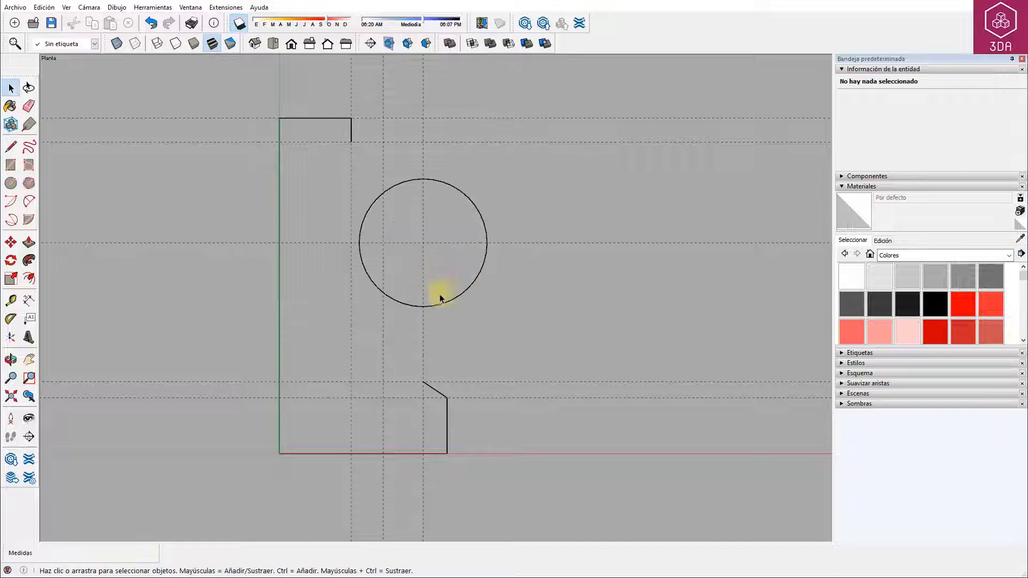
scroll(415, 381, "up", 1)
scroll(415, 382, "up", 2)
scroll(413, 370, "up", 1)
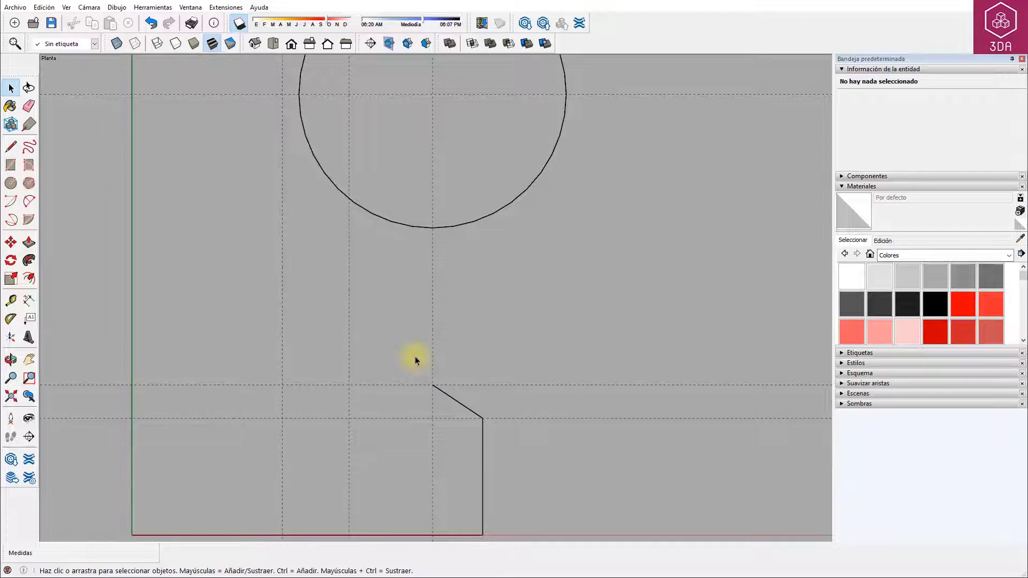
Add a new guide 1.5 from the existing guide
key("t")
left_click(401, 385)
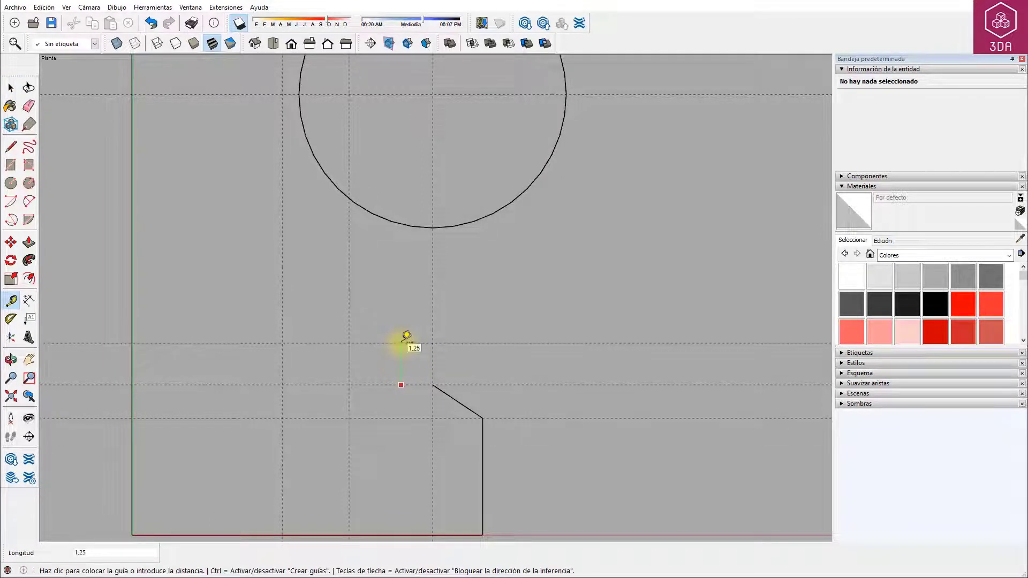
type("1")
key("Return")
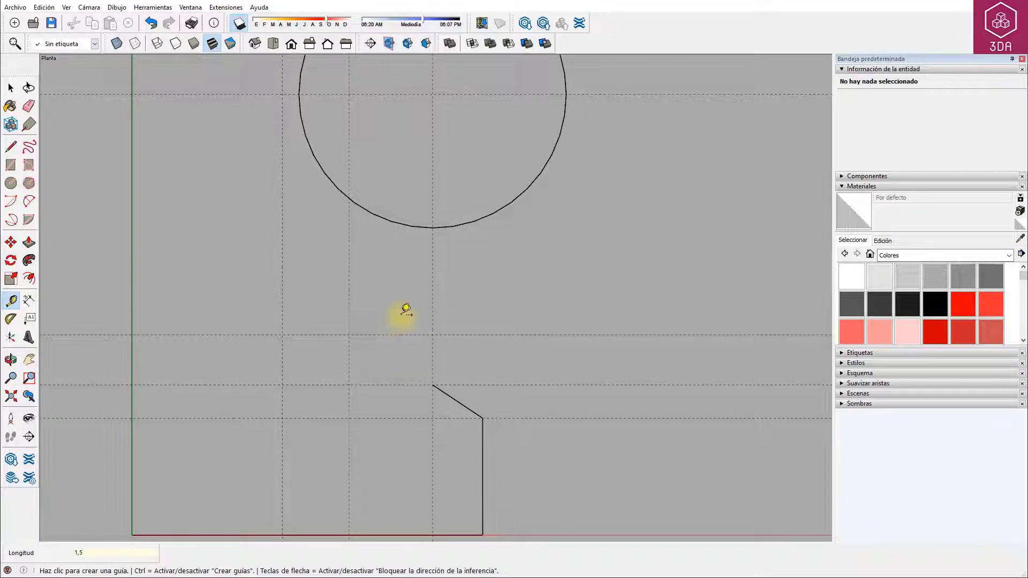
Draw a circle on the new guide reaching the chamfer's top end, then remove its face
type("c")
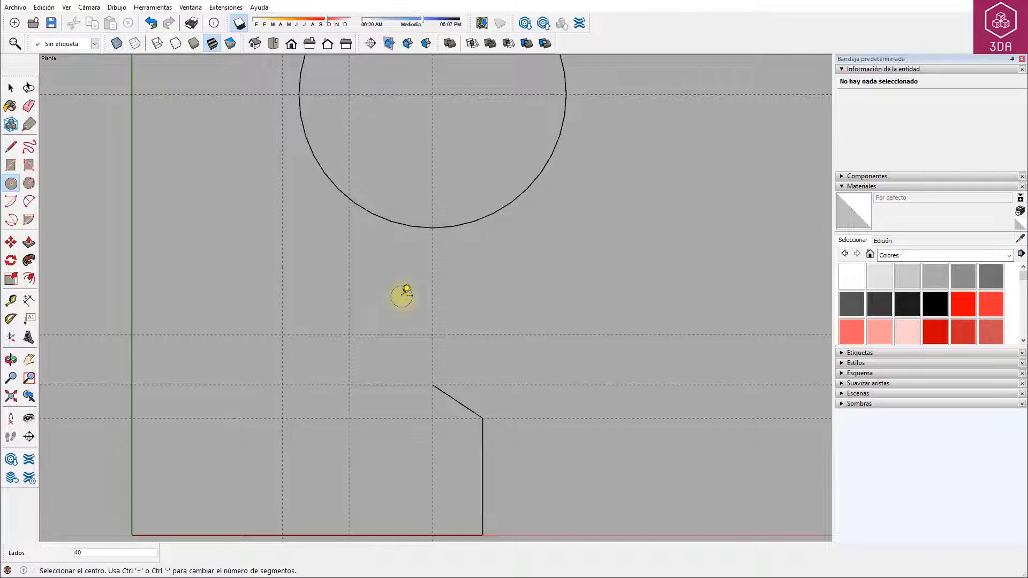
type("4")
left_click(433, 335)
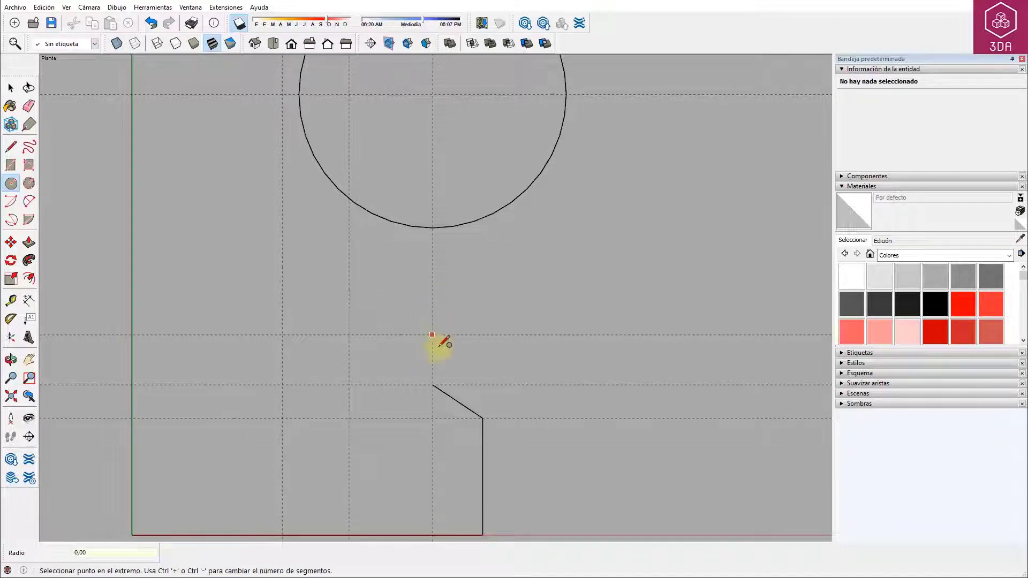
left_click(432, 384)
key("space")
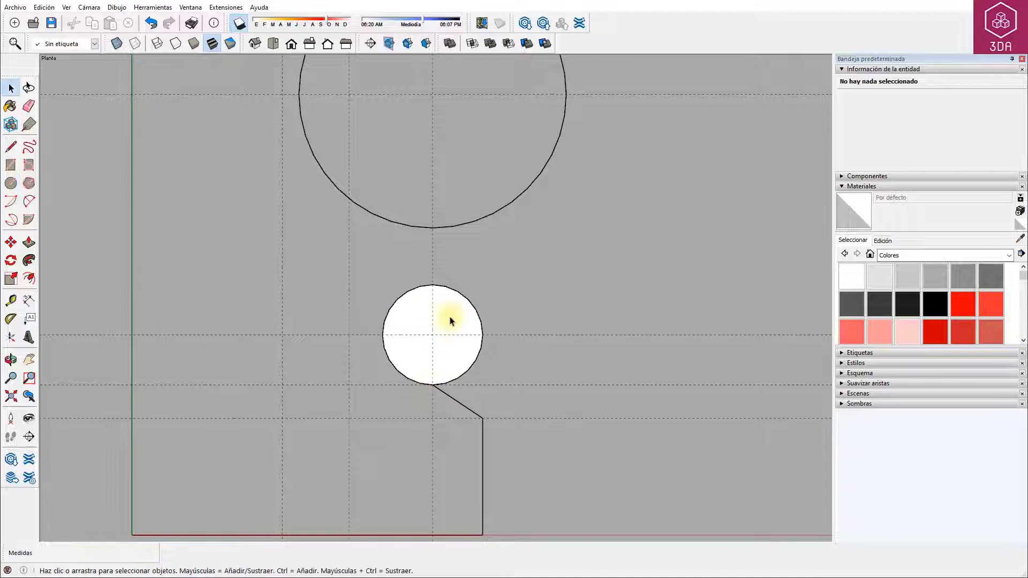
left_click(450, 318)
left_click(376, 243)
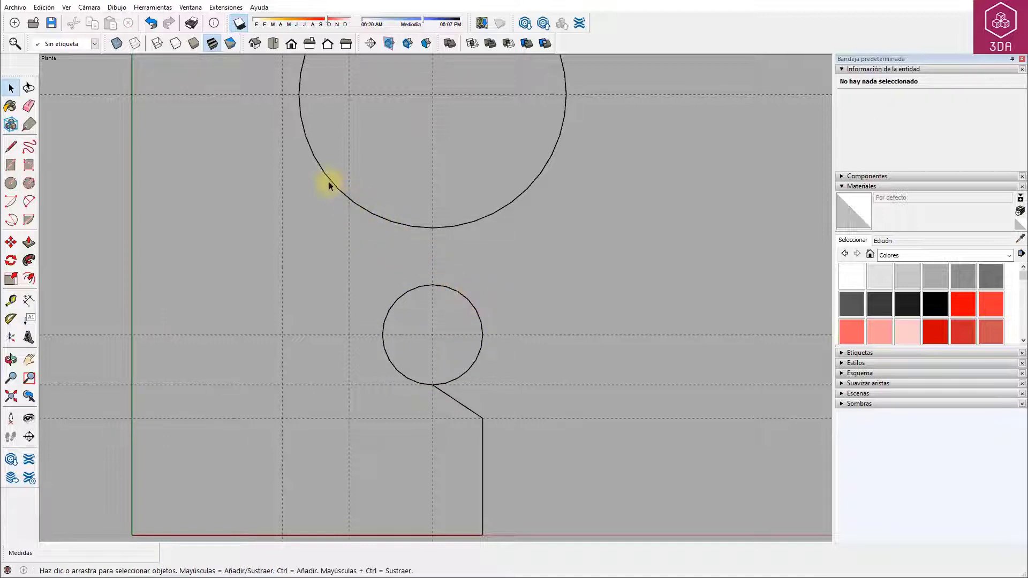
Draw a line tangent from the large circle to the small circle and delete the small circle's left arc
key("l")
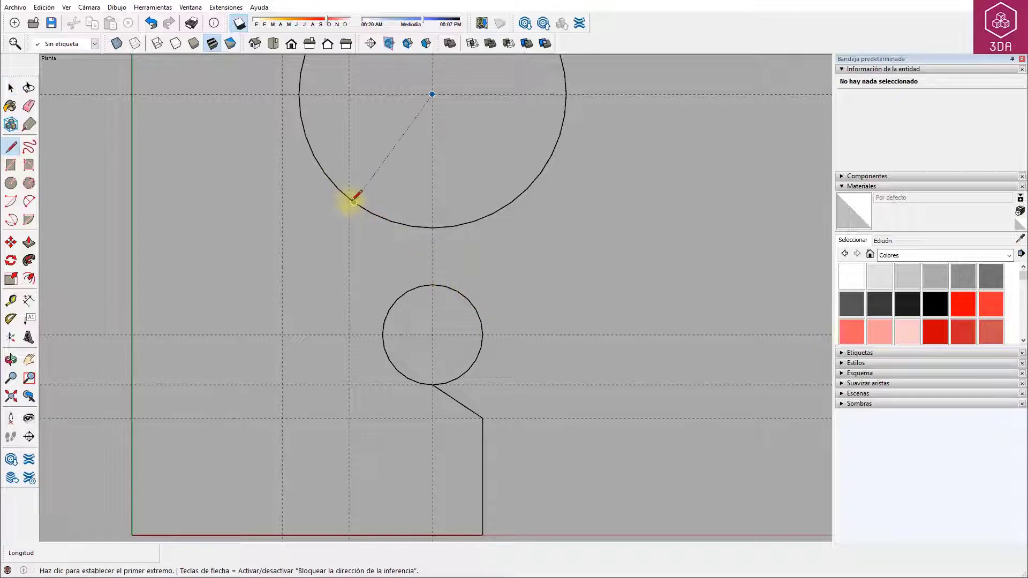
left_click(354, 201)
scroll(459, 294, "up", 2)
scroll(466, 292, "up", 3)
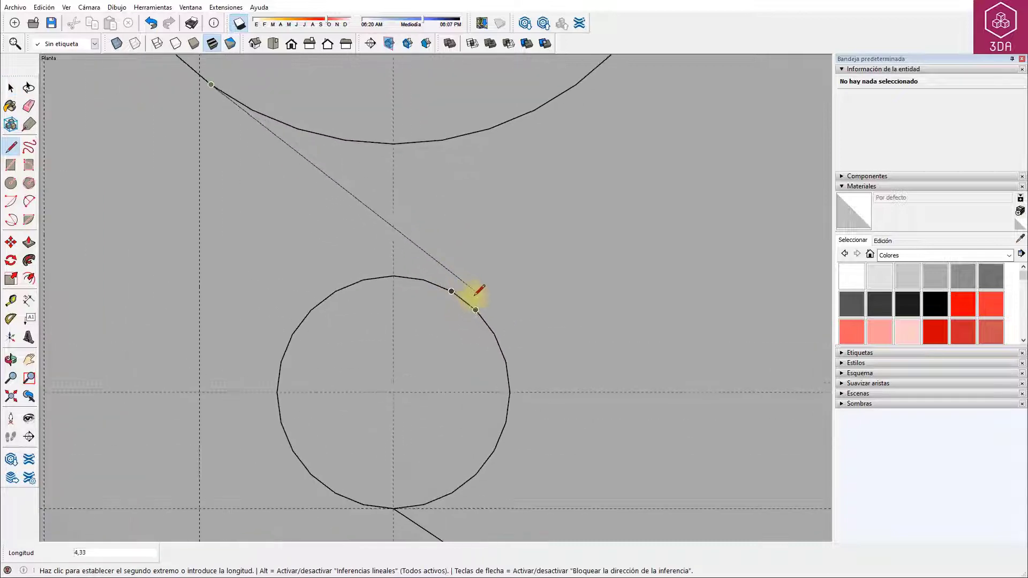
left_click(475, 302)
scroll(505, 271, "down", 3)
scroll(445, 292, "down", 3)
key("space")
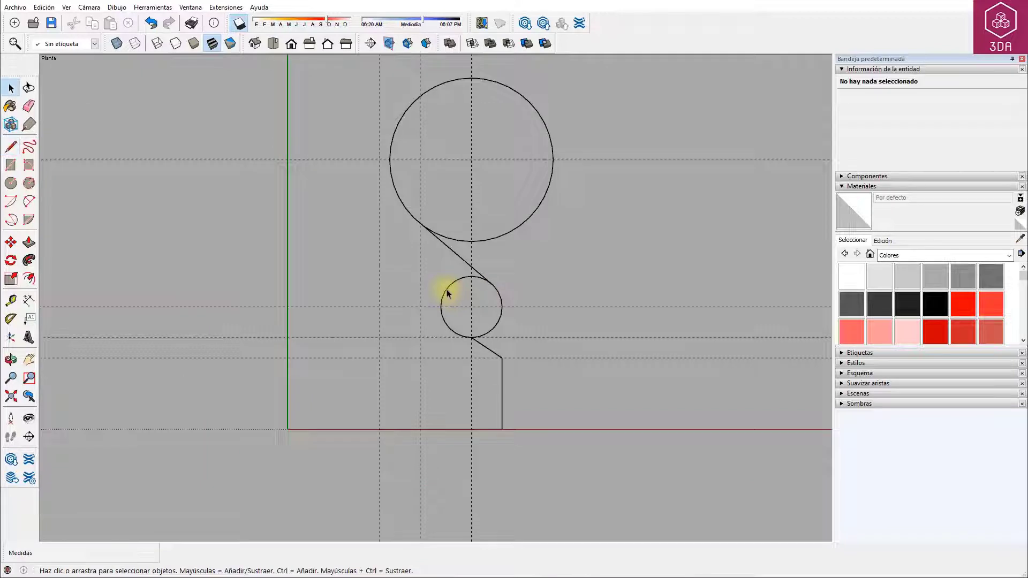
left_click(446, 290)
key("Delete")
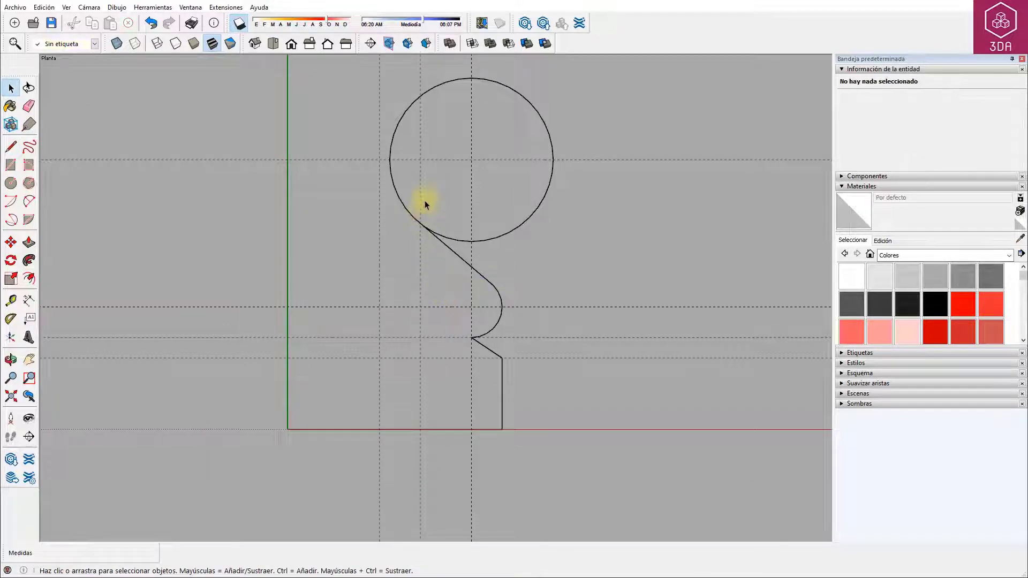
Add a new guide offset from the top horizontal guide
middle_click_drag(451, 178, 460, 346, "shift")
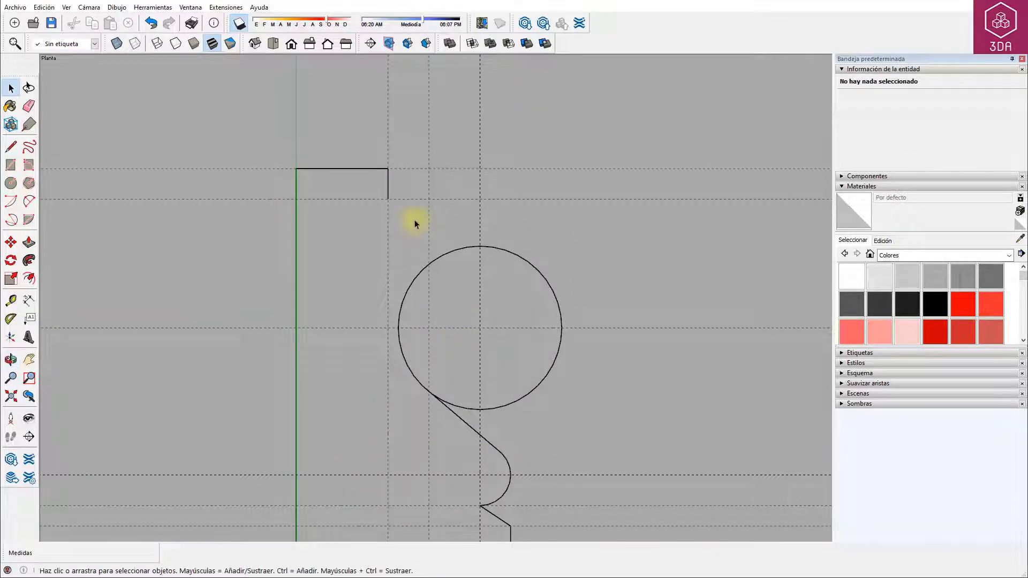
scroll(439, 198, "up", 1)
scroll(439, 199, "up", 2)
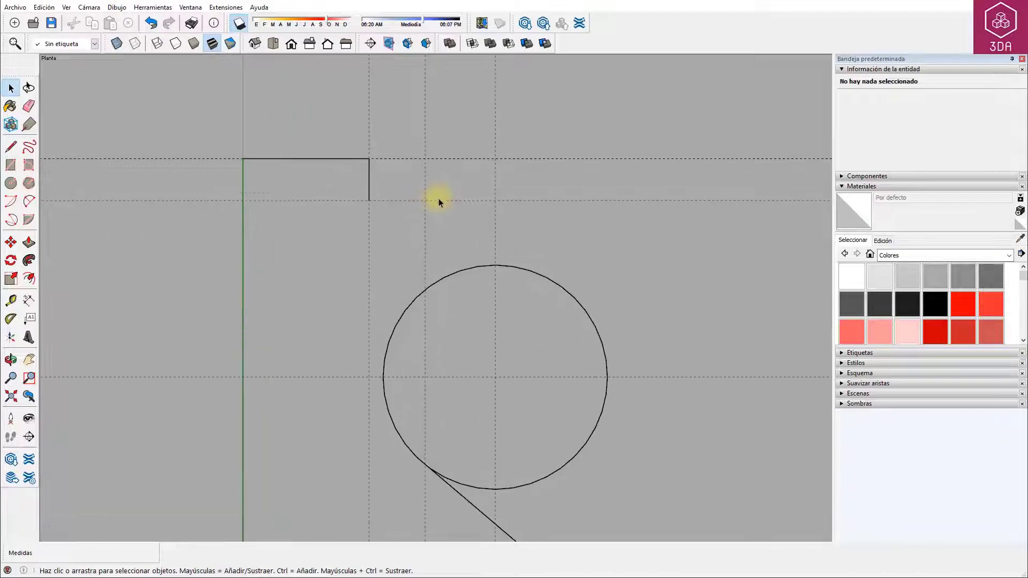
key("t")
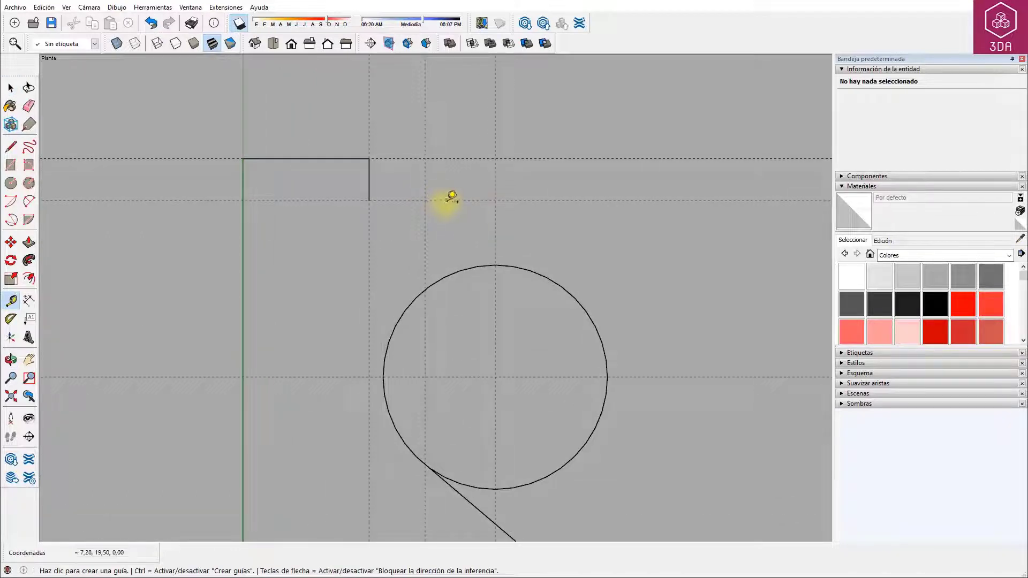
left_click(447, 200)
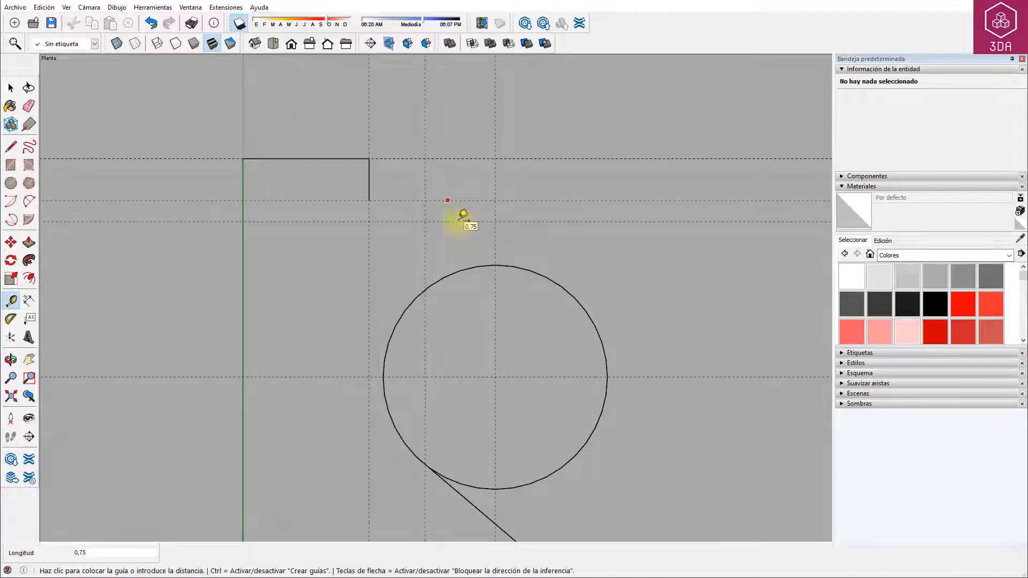
type("1")
key("Return")
Draw a bent line from the notch corner tangent to the large circle and delete its outer arc
key("l")
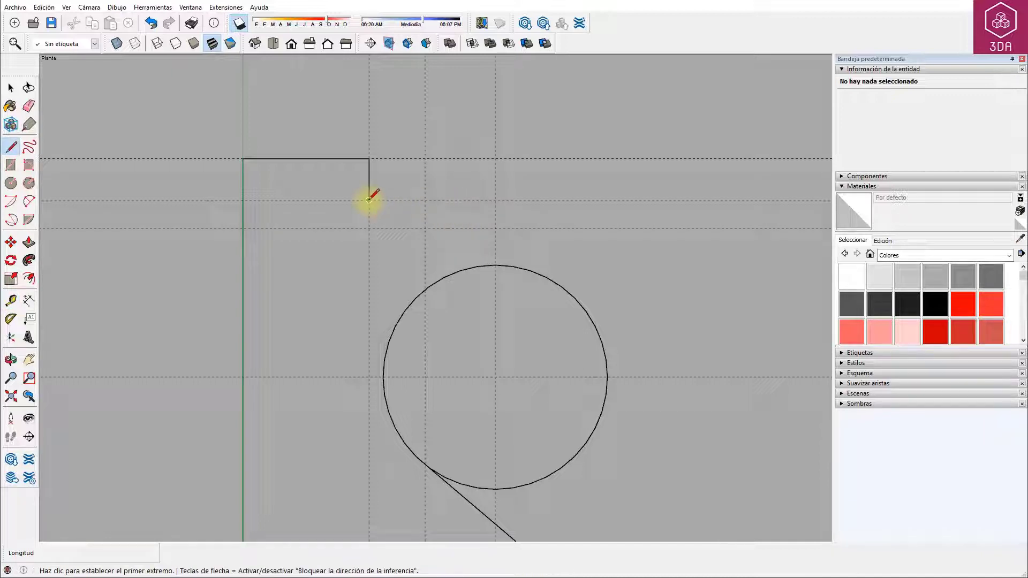
left_click(369, 201)
left_click(425, 229)
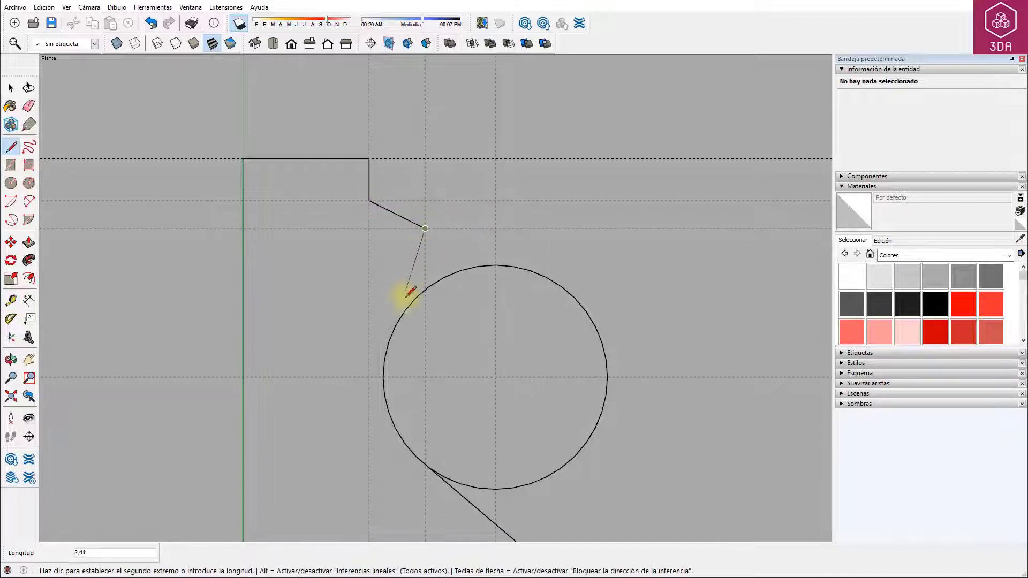
scroll(388, 340, "up", 1)
scroll(388, 340, "up", 2)
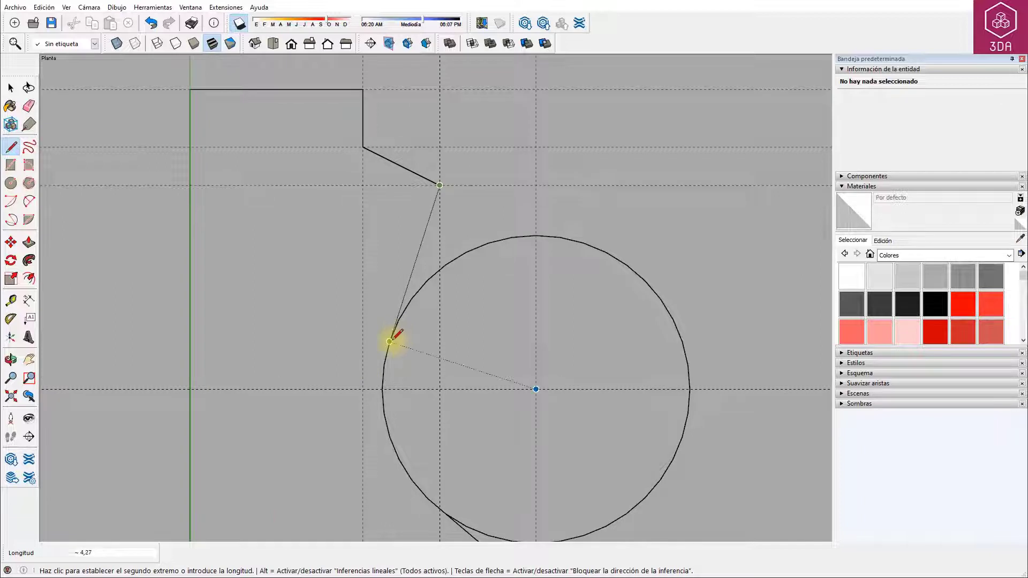
left_click(390, 341)
key("space")
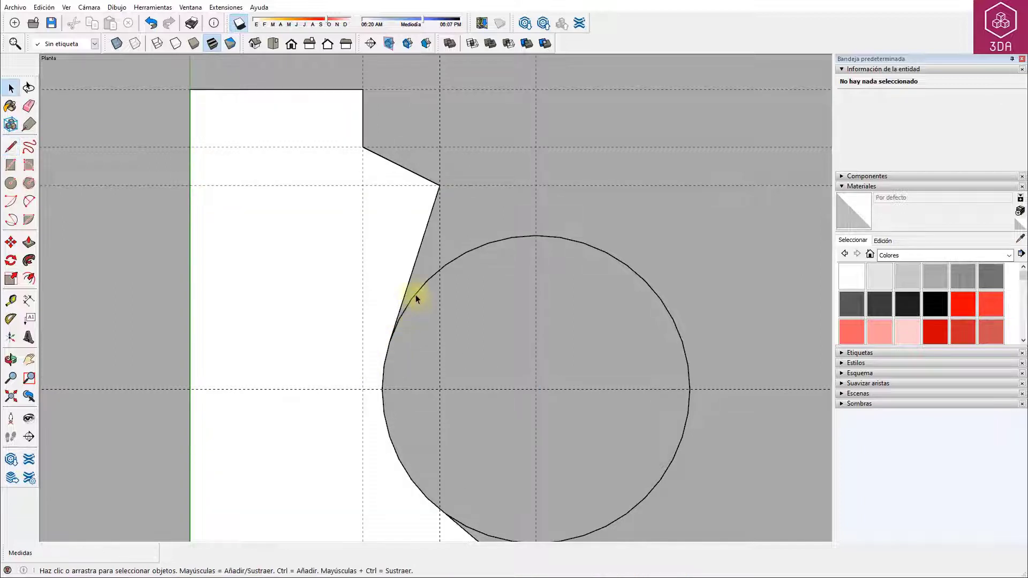
left_click(416, 298)
key("Delete")
scroll(433, 200, "down", 1)
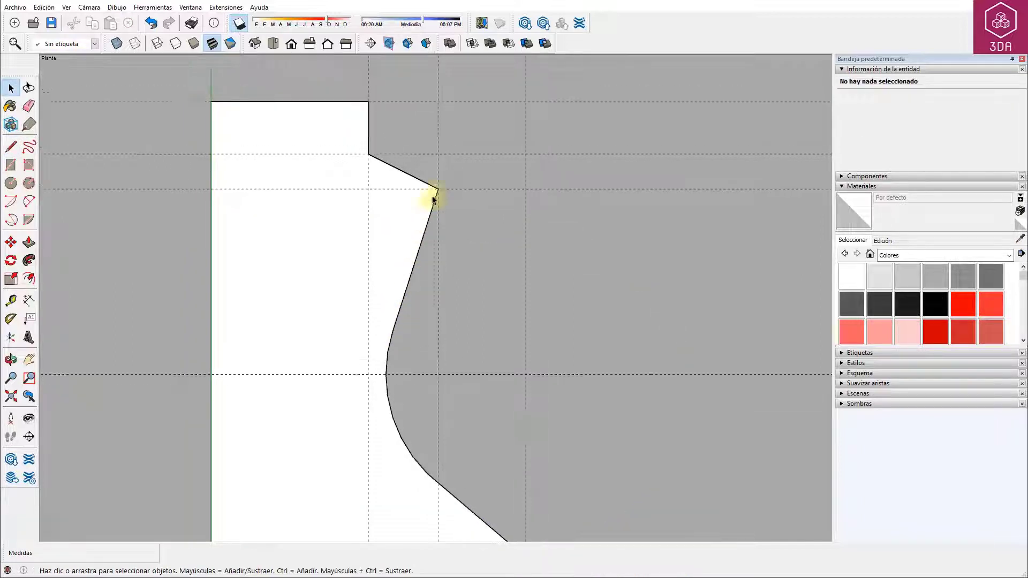
scroll(434, 200, "up", 1)
scroll(432, 193, "up", 2)
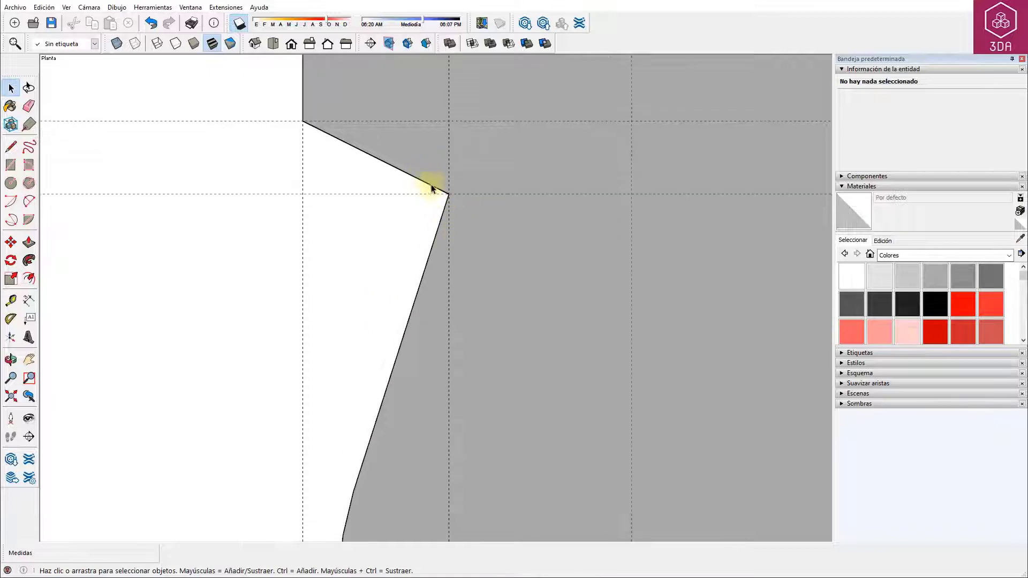
scroll(415, 180, "up", 2)
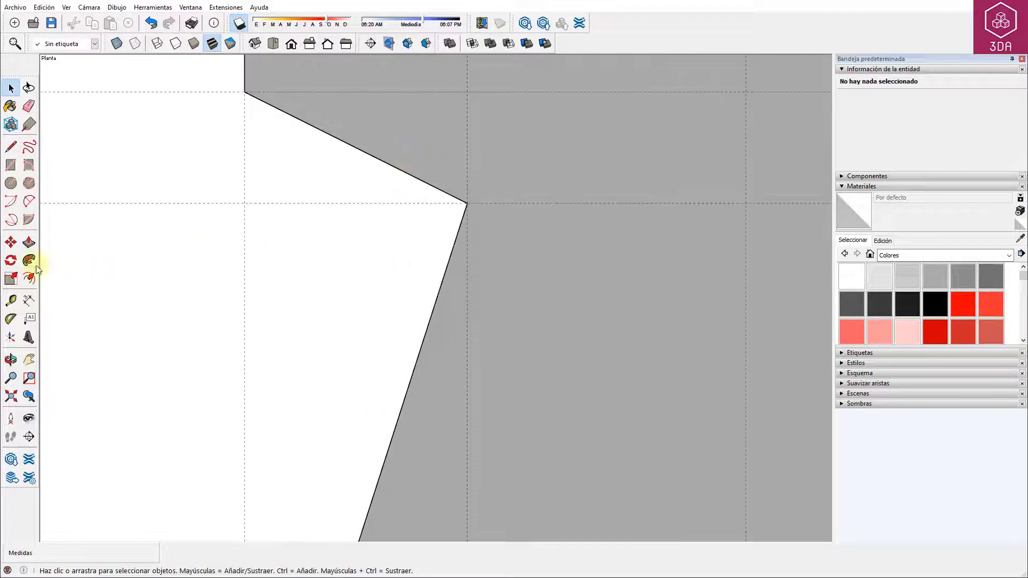
Fillet the corner below the ear with a 6-segment arc and set its radius to 1.5
left_click(29, 201)
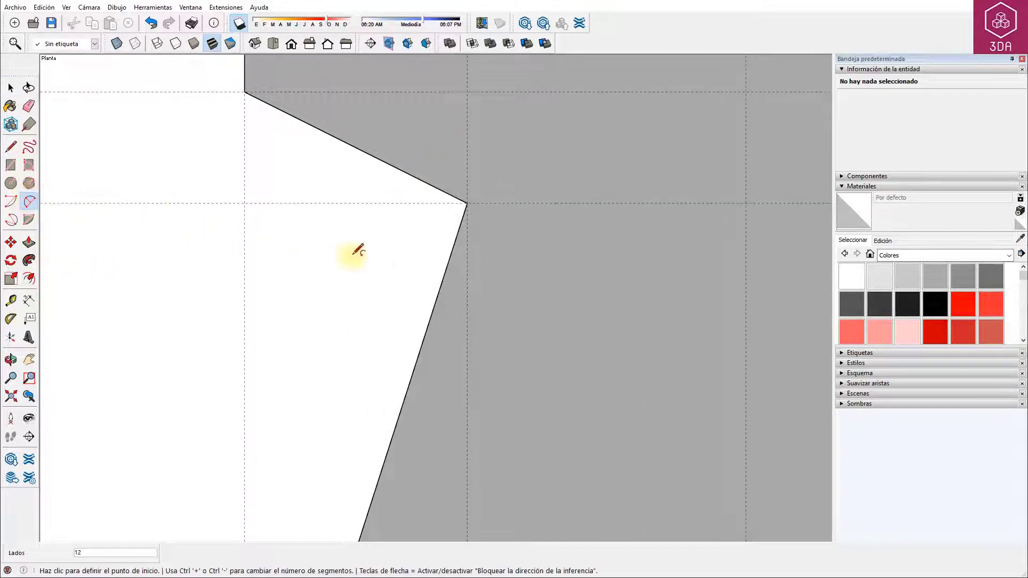
type("6")
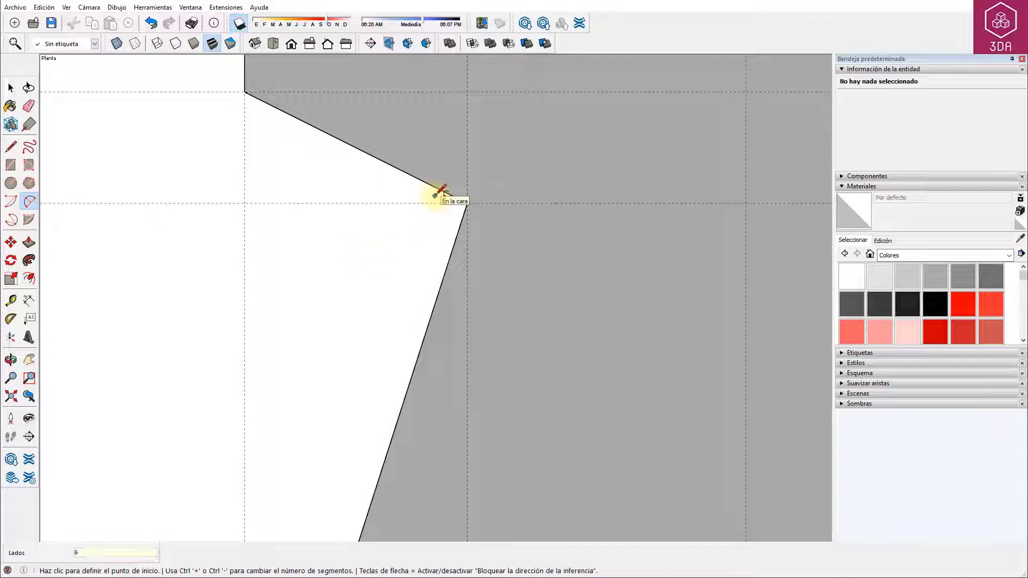
left_click(434, 186)
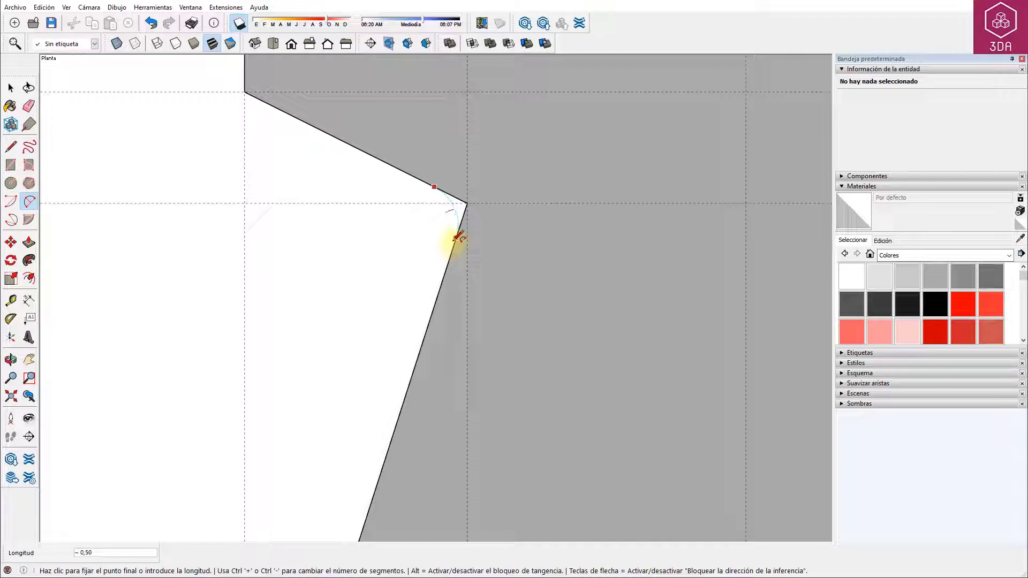
left_click(455, 234)
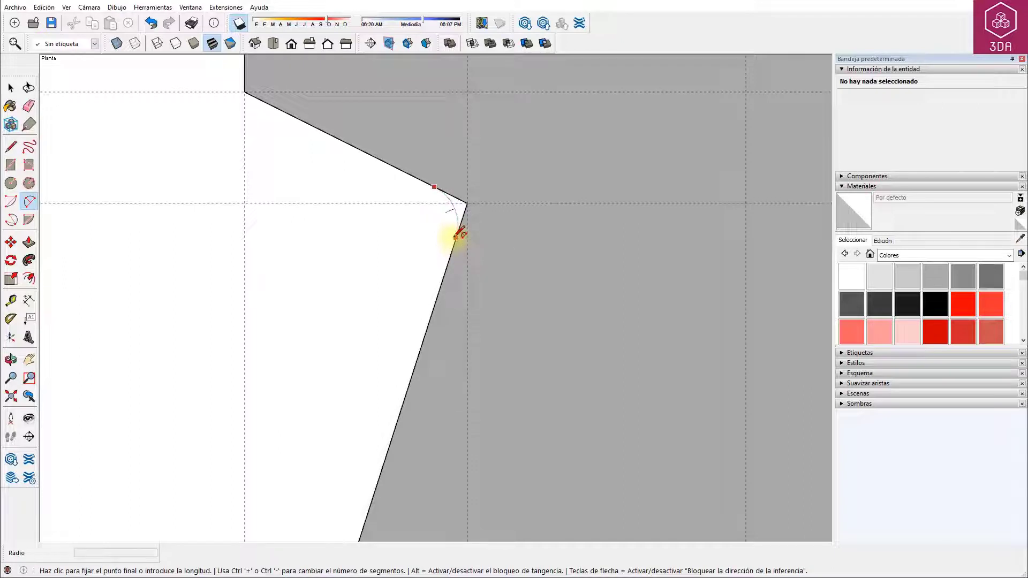
left_click(458, 223)
key("space")
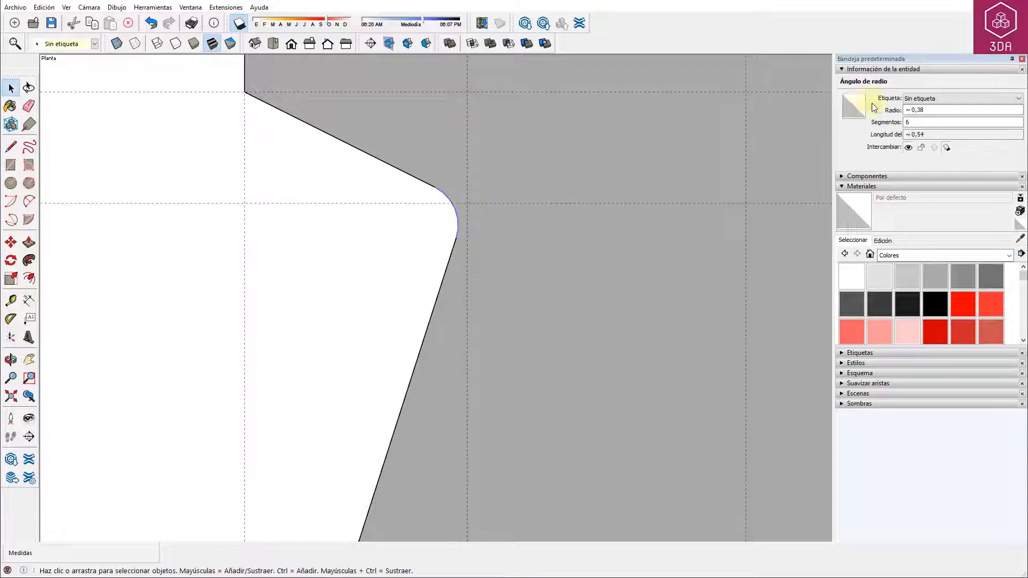
left_click_drag(933, 110, 886, 114)
type("1,5")
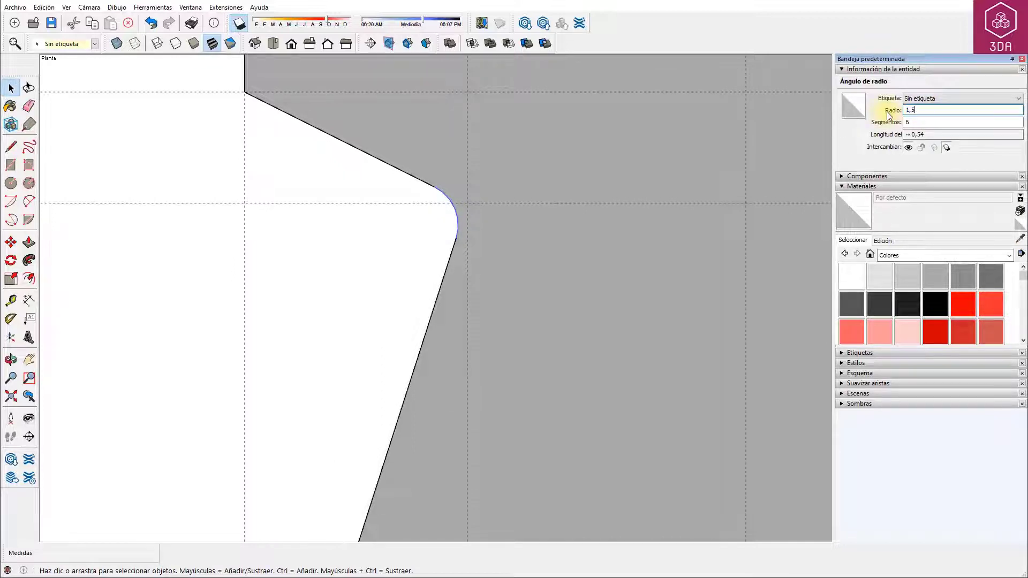
key("Return")
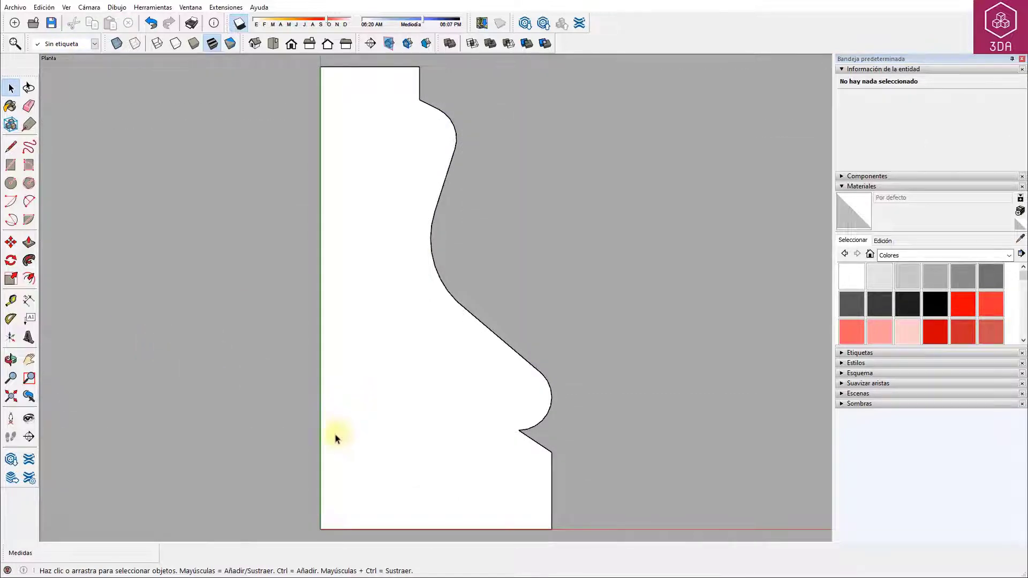
Rotate the profile face 90° about the origin corner so it stands upright
mouse_move(335, 431)
middle_mouse_down()
mouse_move(343, 198)
mouse_move(443, 198)
middle_mouse_up()
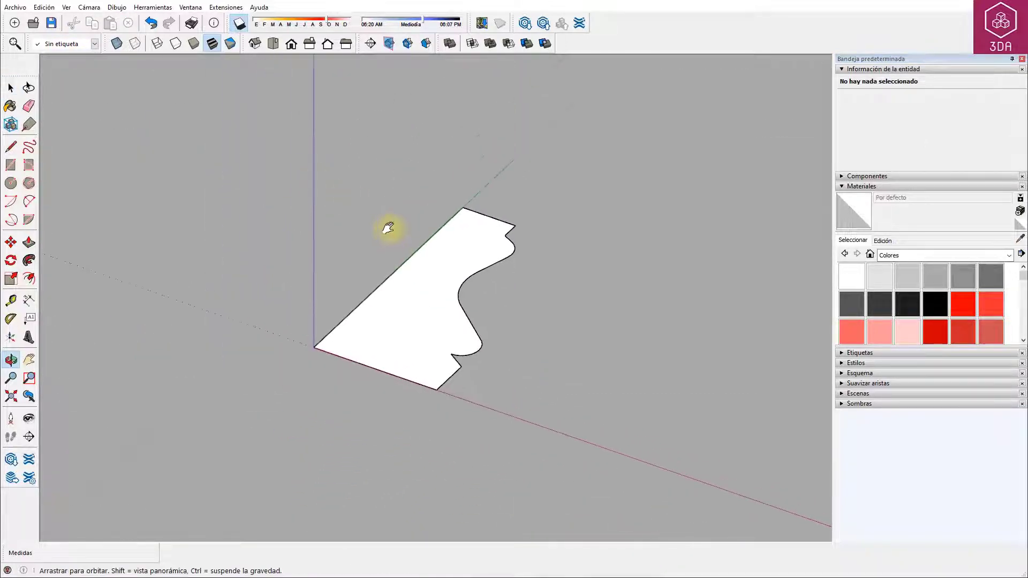
left_click(457, 273)
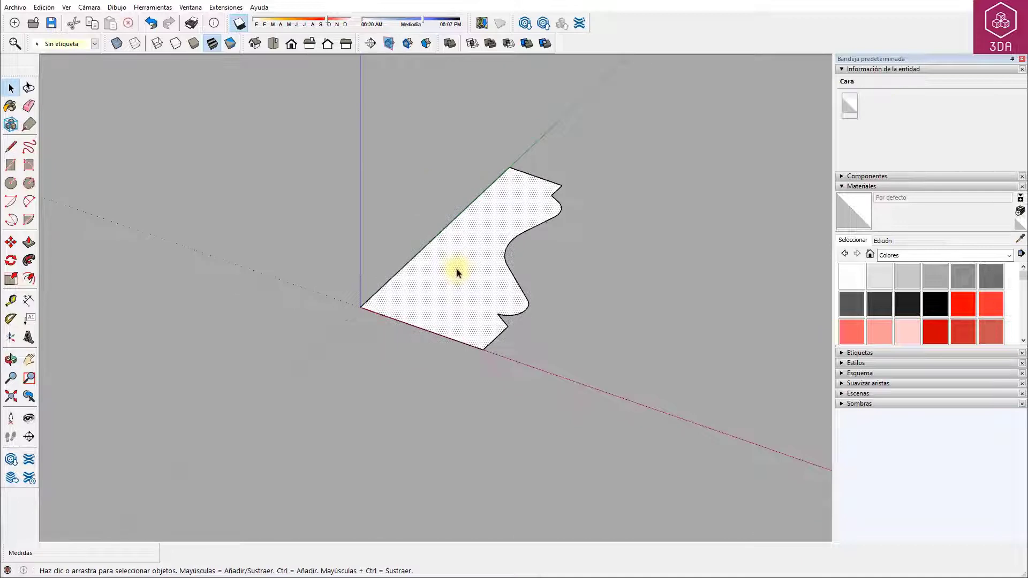
left_click(11, 261)
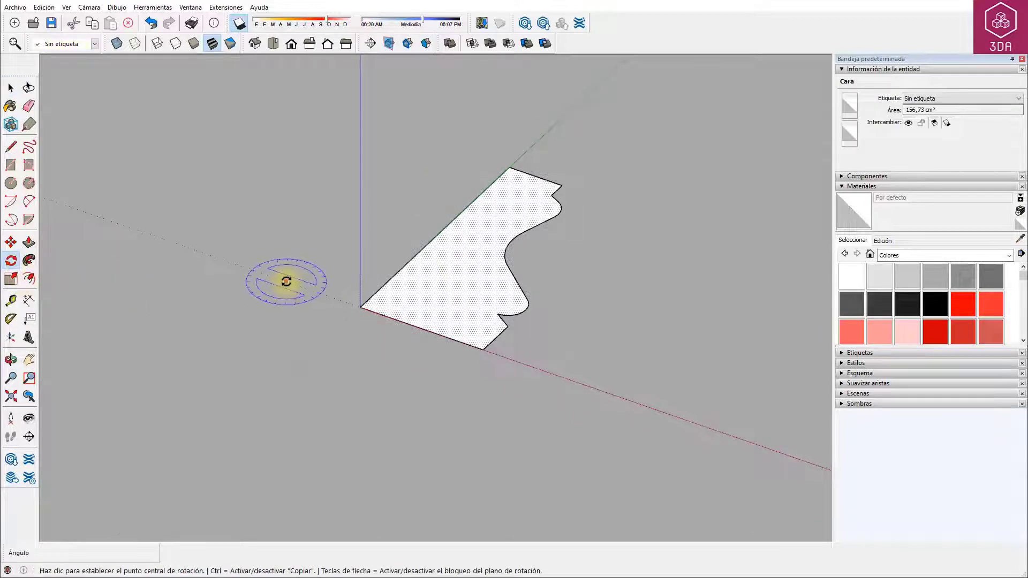
left_click(364, 307)
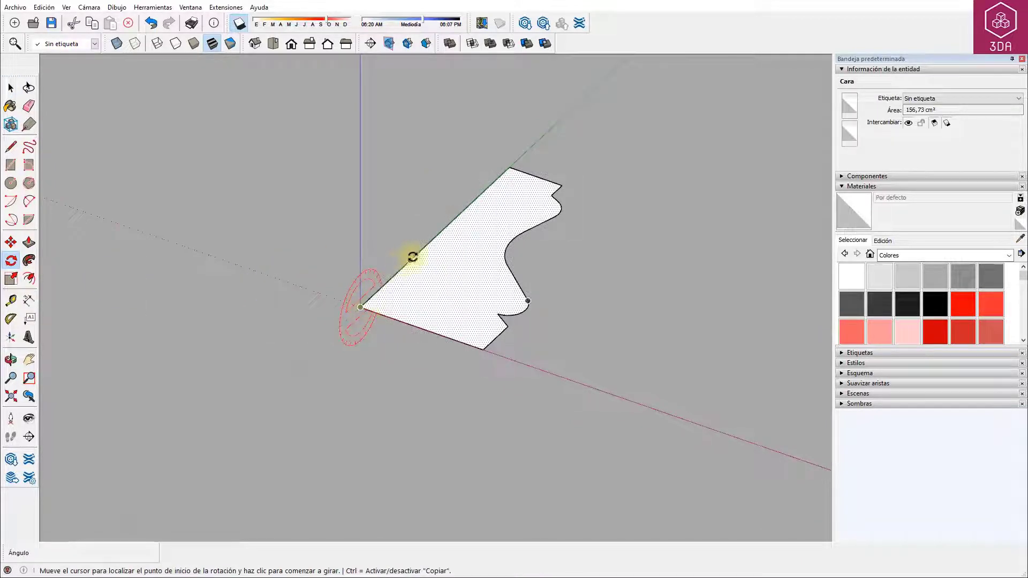
left_click(418, 258)
left_click(359, 251)
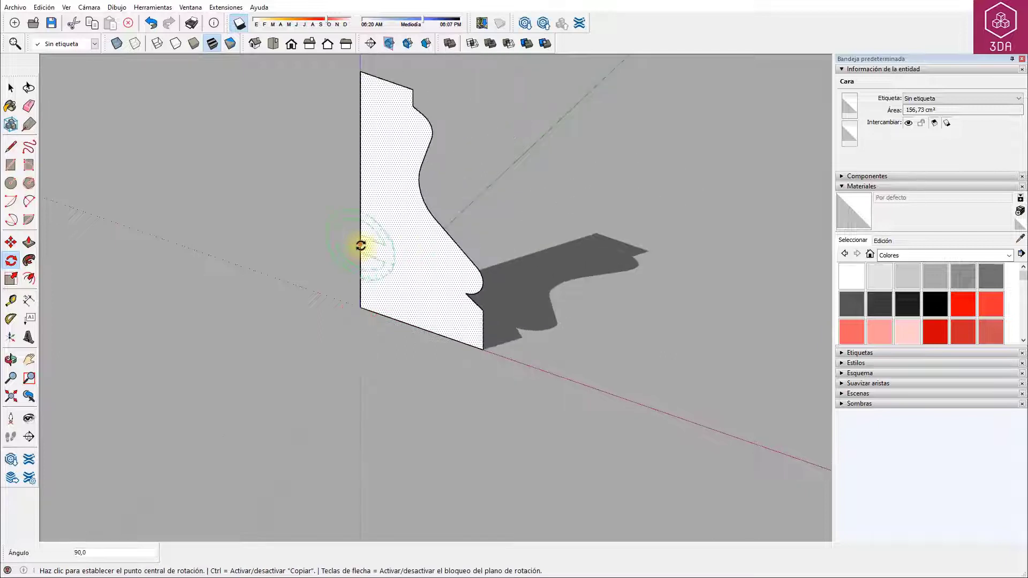
key("space")
key("c")
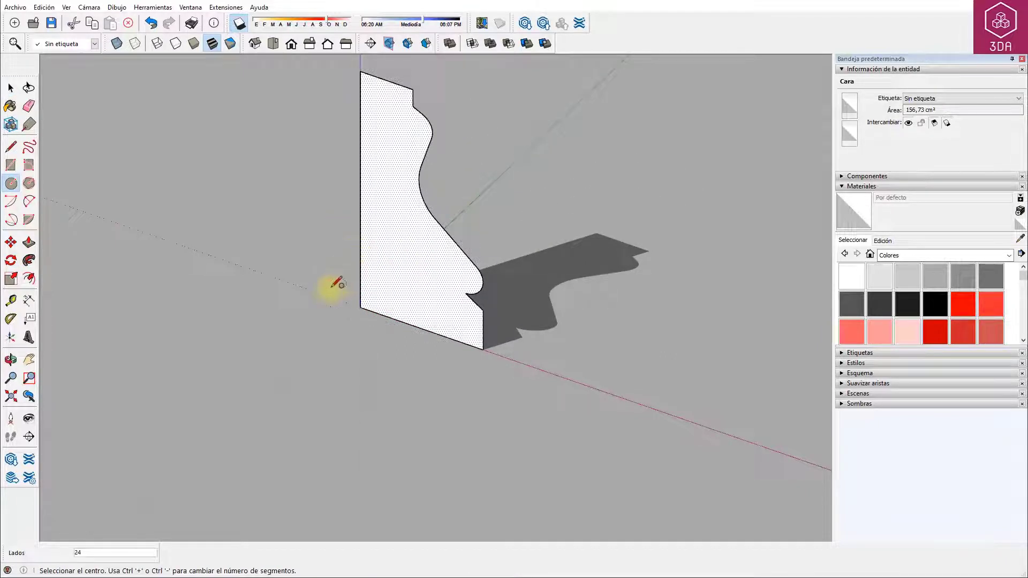
Sweep the profile with Follow Me around a 12.80-radius circle at the origin, then delete the circle
left_click(360, 306)
left_click(520, 347)
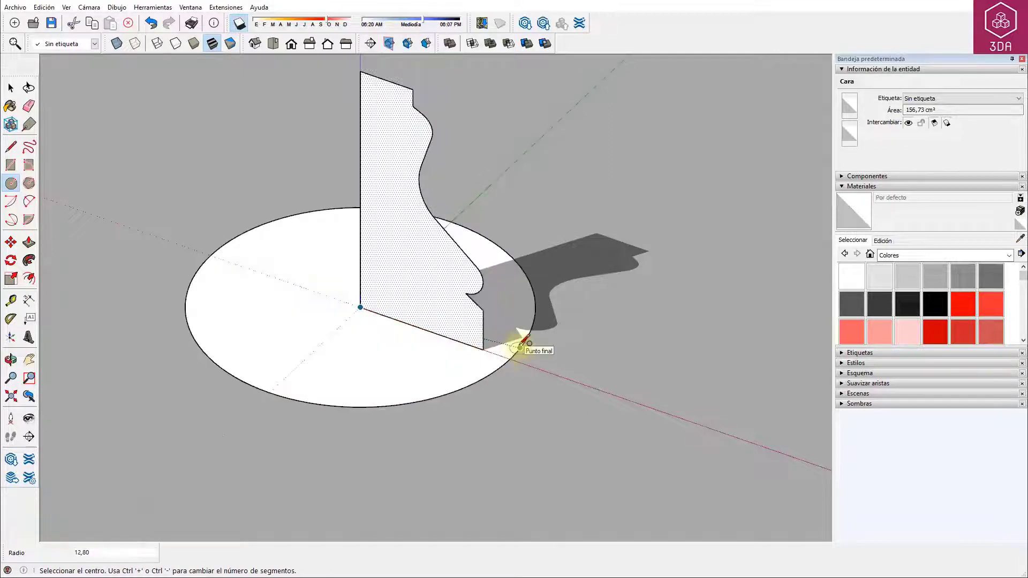
key("space")
left_click(488, 377)
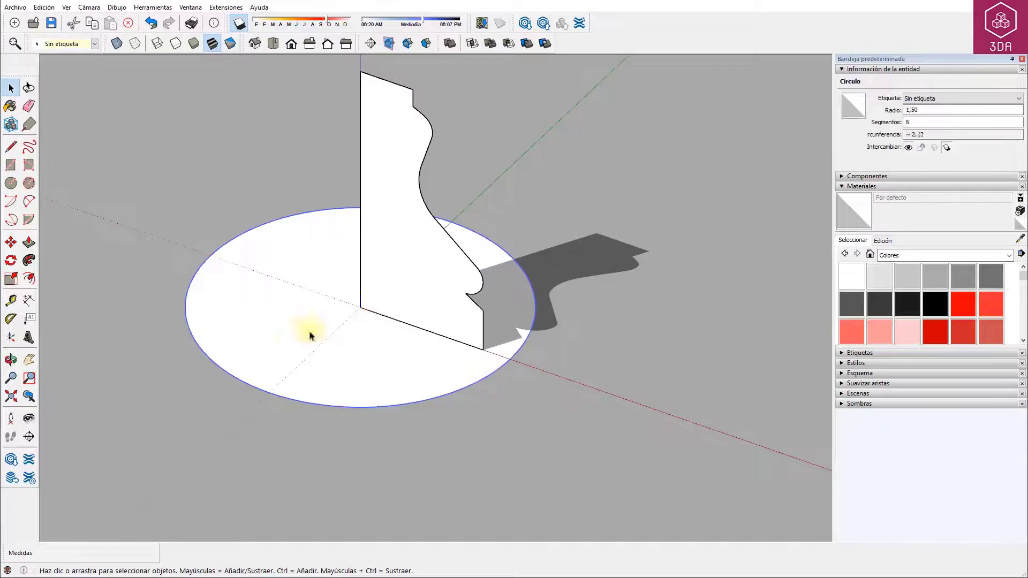
left_click(29, 261)
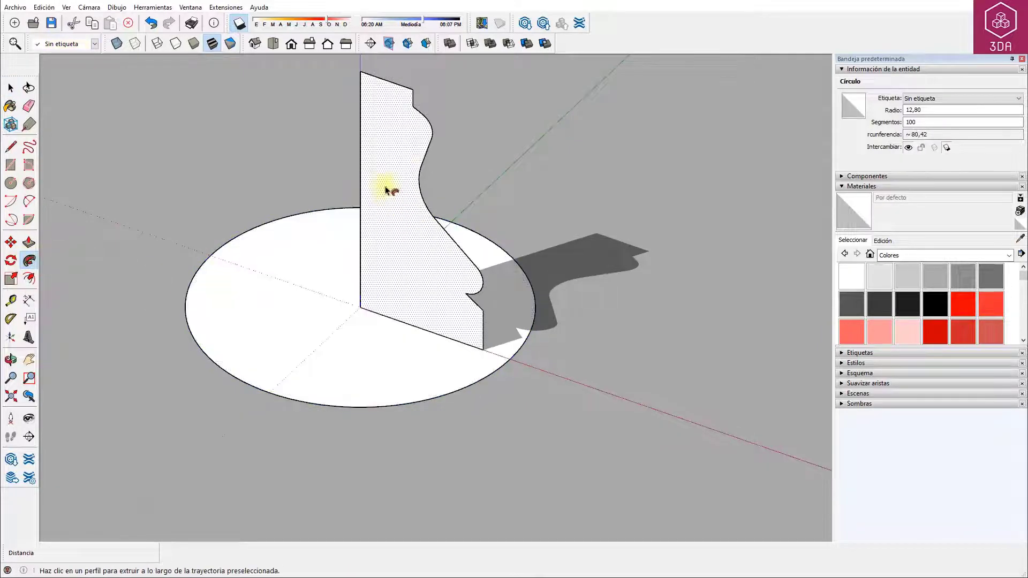
left_click(386, 185)
key("space")
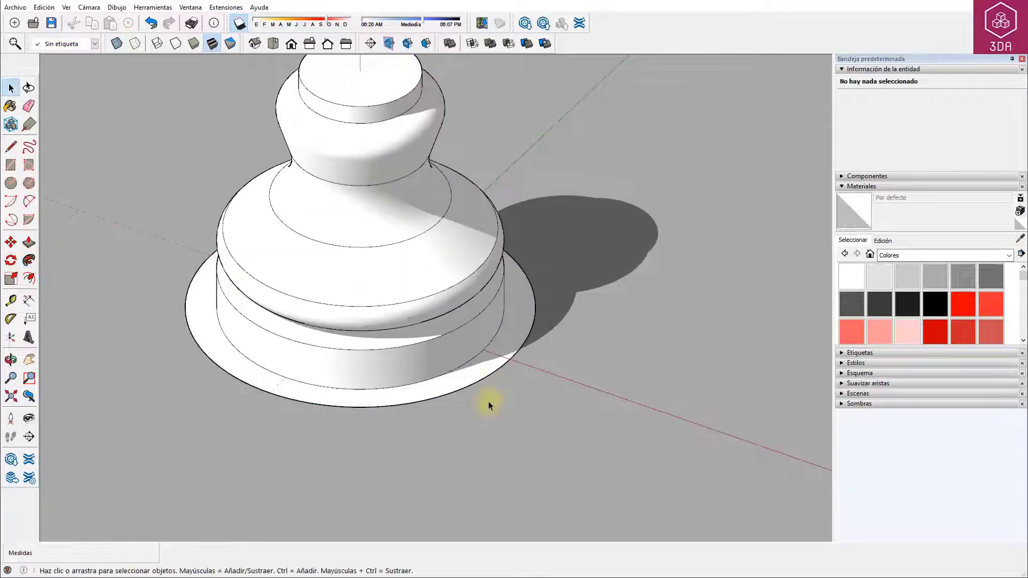
left_click(474, 381)
key("Delete")
Retrace a short bottom-rim edge with the Line tool to cap the base's underside
mouse_move(298, 420)
middle_mouse_down()
mouse_move(458, 289)
mouse_move(466, 310)
middle_mouse_up()
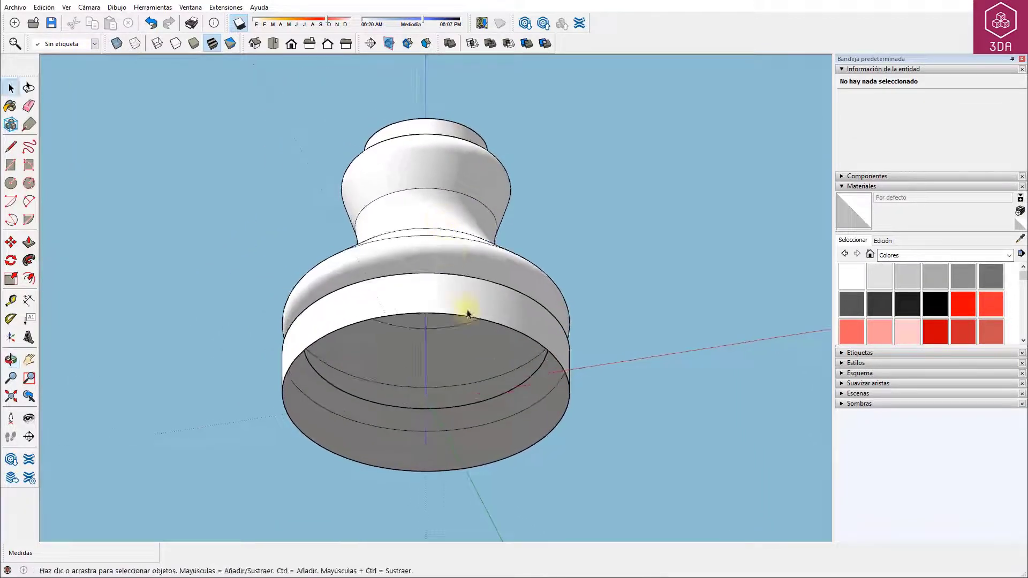
scroll(474, 332, "up", 4)
key("l")
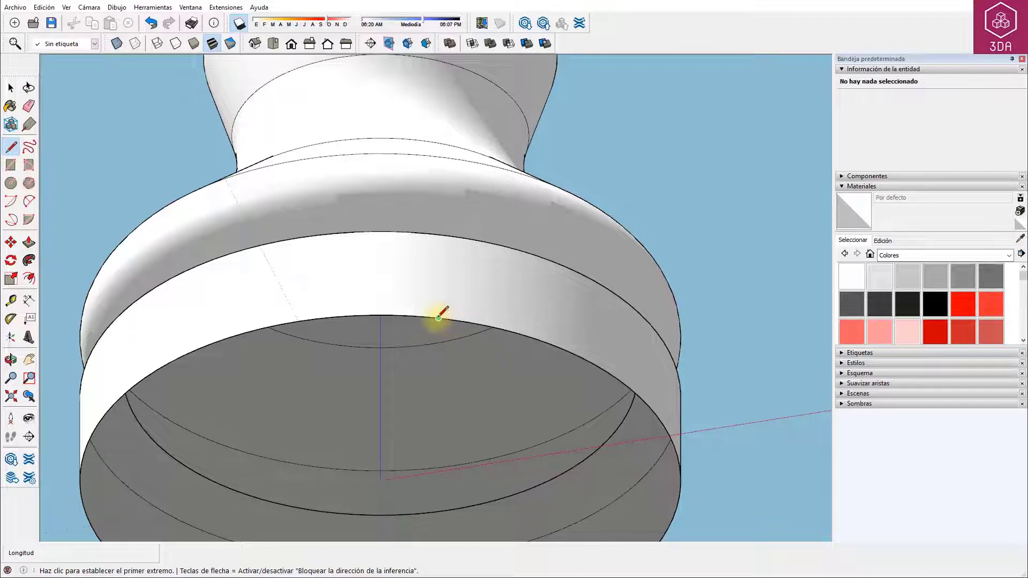
left_click_drag(438, 318, 420, 316)
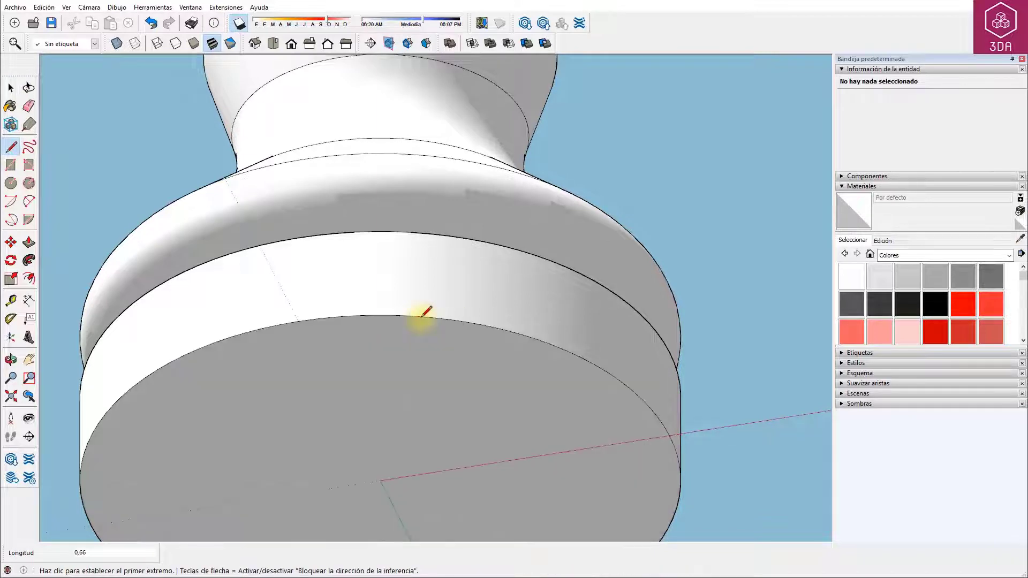
scroll(386, 183, "down", 3)
Orbit back to a side view of the piece and select the waist seam line
mouse_move(385, 184)
middle_mouse_down()
mouse_move(408, 440)
mouse_move(421, 370)
middle_mouse_up()
scroll(404, 426, "down", 2)
middle_click_drag(413, 156, 449, 212)
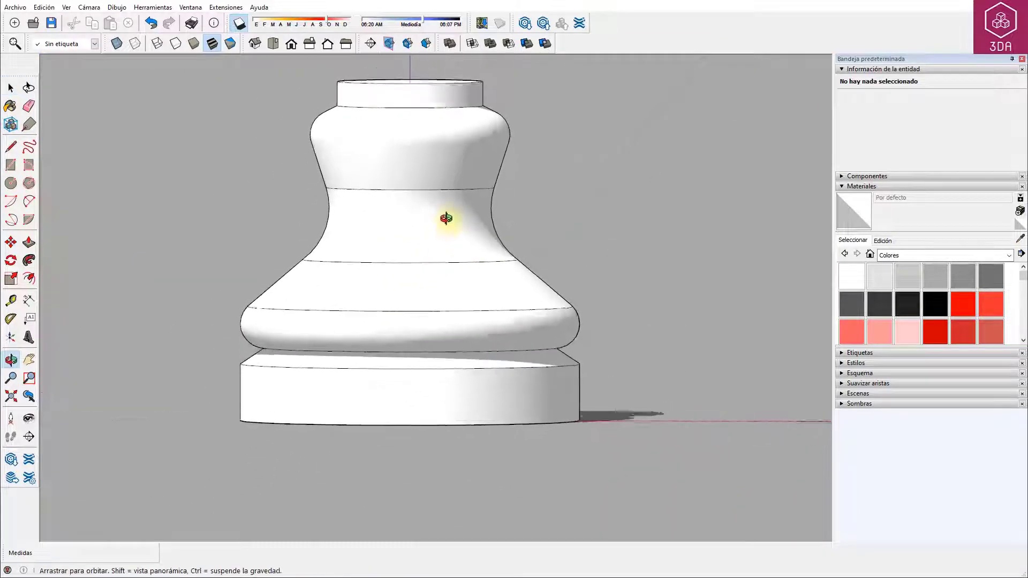
left_click_drag(309, 178, 515, 196)
Apply Suavizar/Alisar aristas to the waist seam and the two seam loops below it
right_click(487, 189)
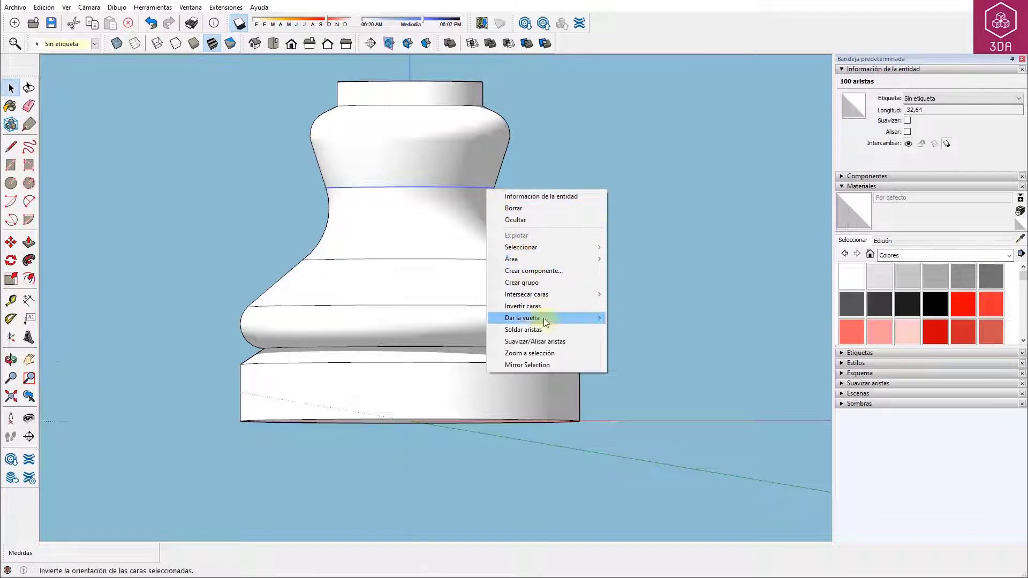
left_click(543, 343)
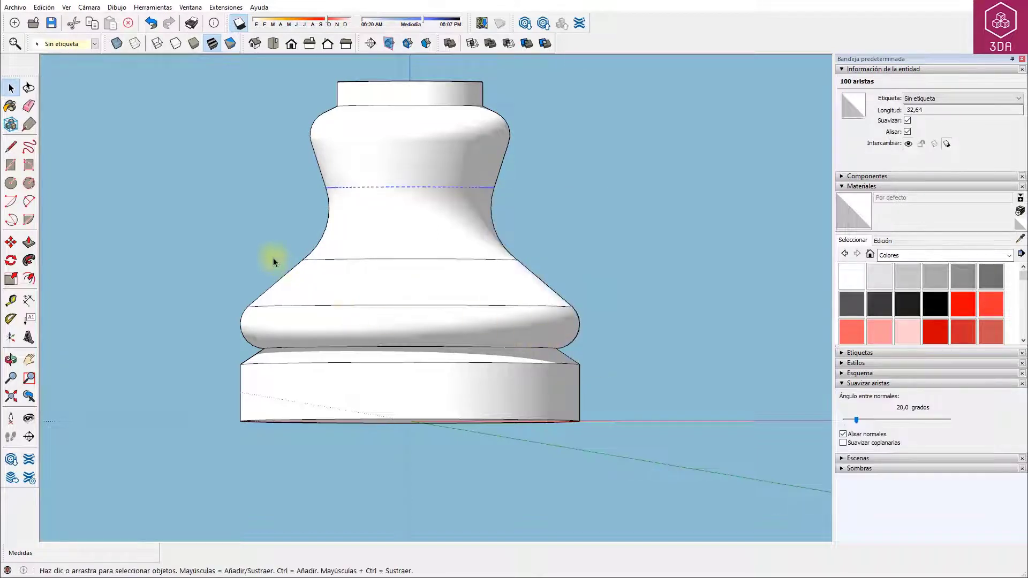
left_click_drag(273, 259, 524, 266)
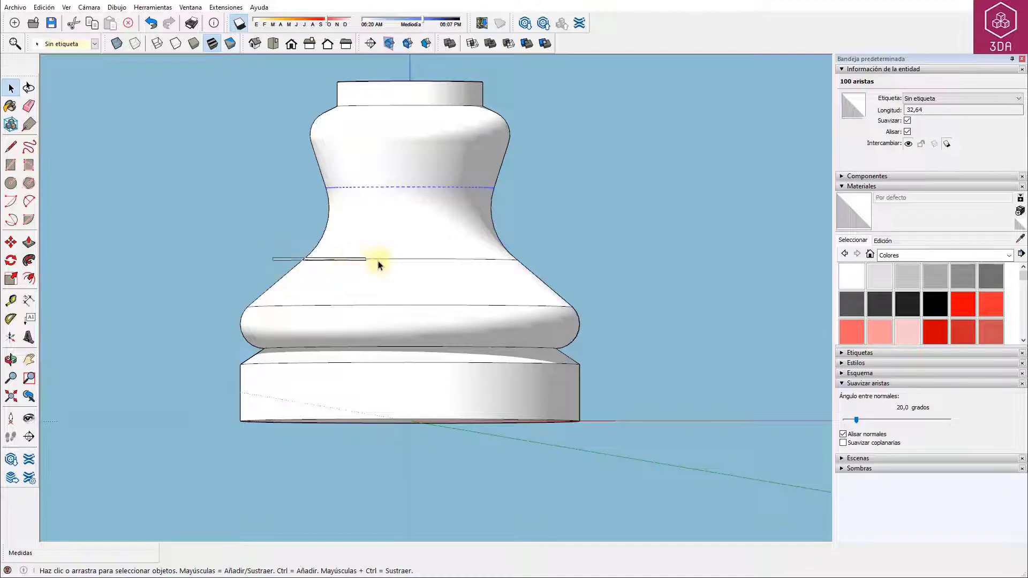
right_click(513, 267)
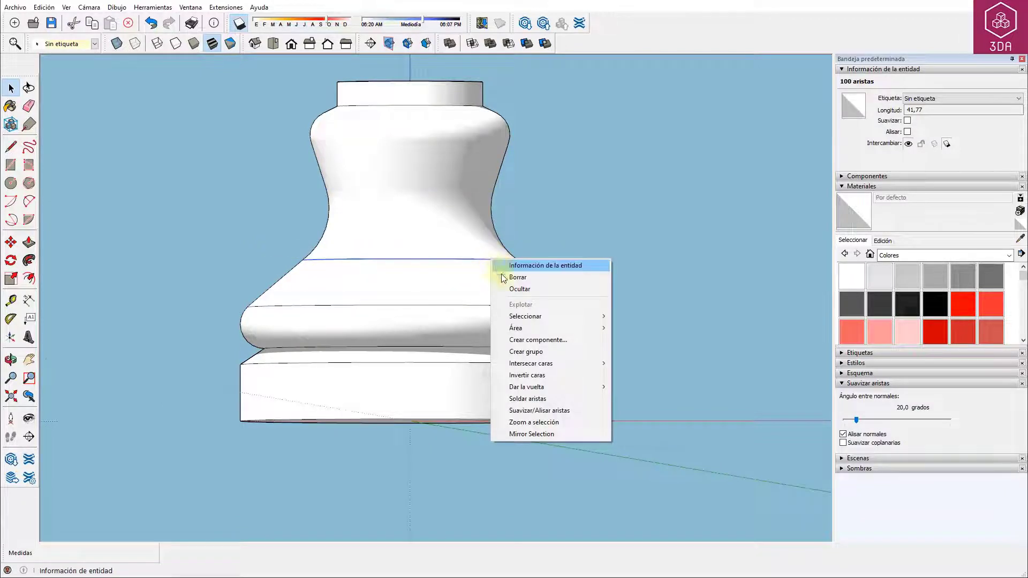
left_click(533, 407)
left_click_drag(231, 300, 585, 316)
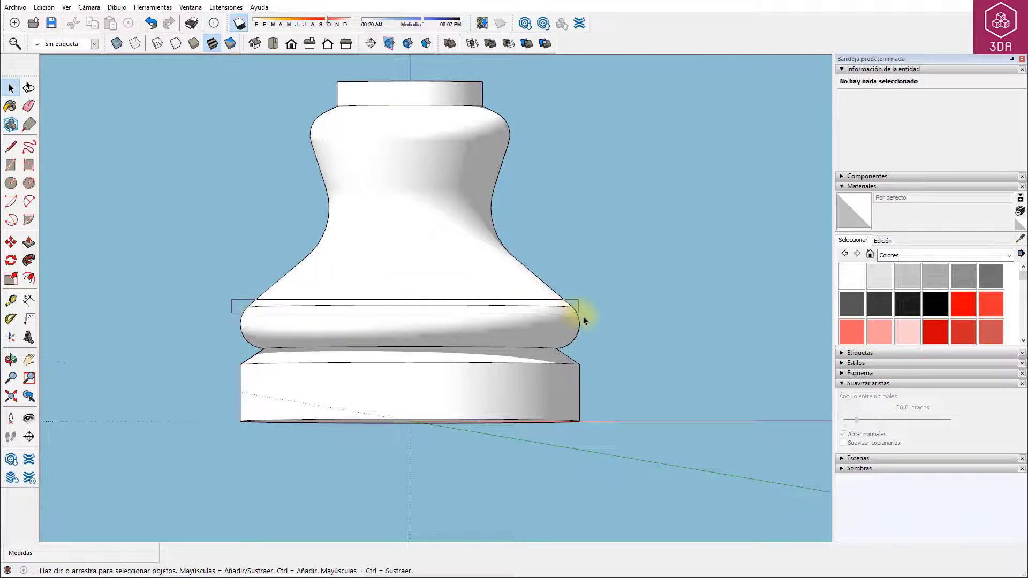
right_click(542, 305)
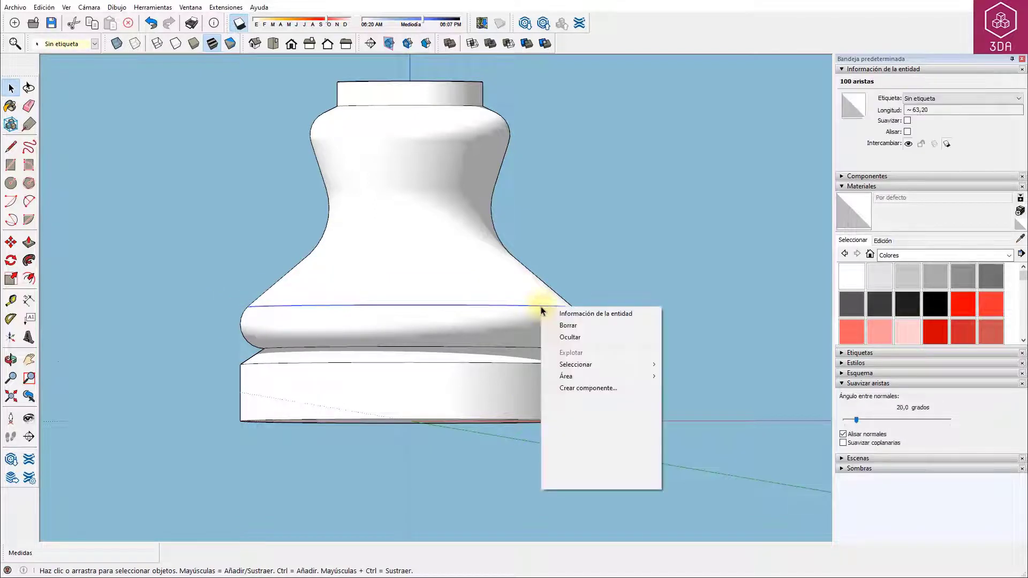
left_click(591, 459)
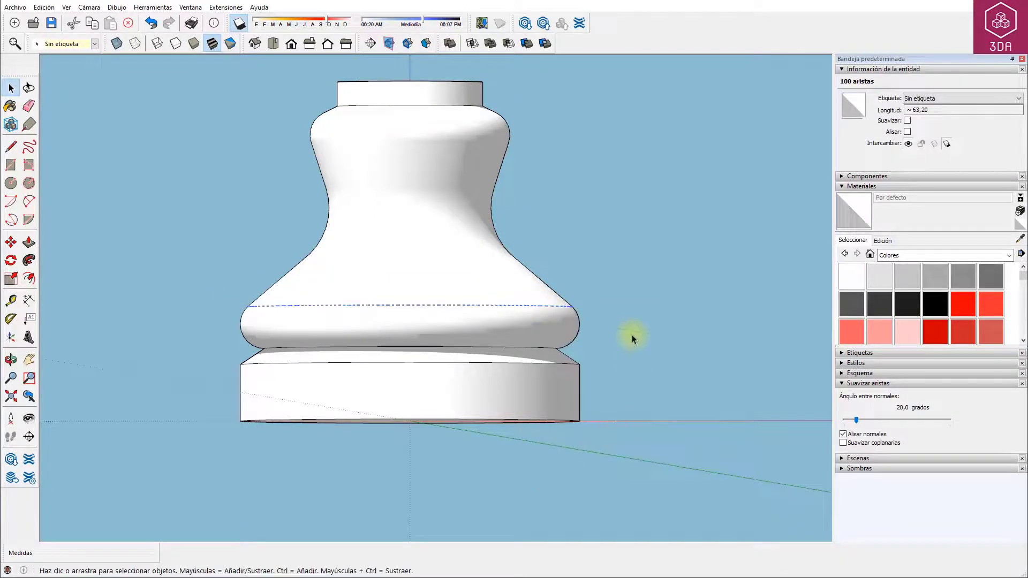
left_click(625, 242)
middle_click_drag(624, 242, 551, 306)
scroll(360, 292, "down", 5)
Group the entire turned base with Crear grupo and show it in the Esquema panel
scroll(402, 269, "down", 2)
triple_click(402, 269)
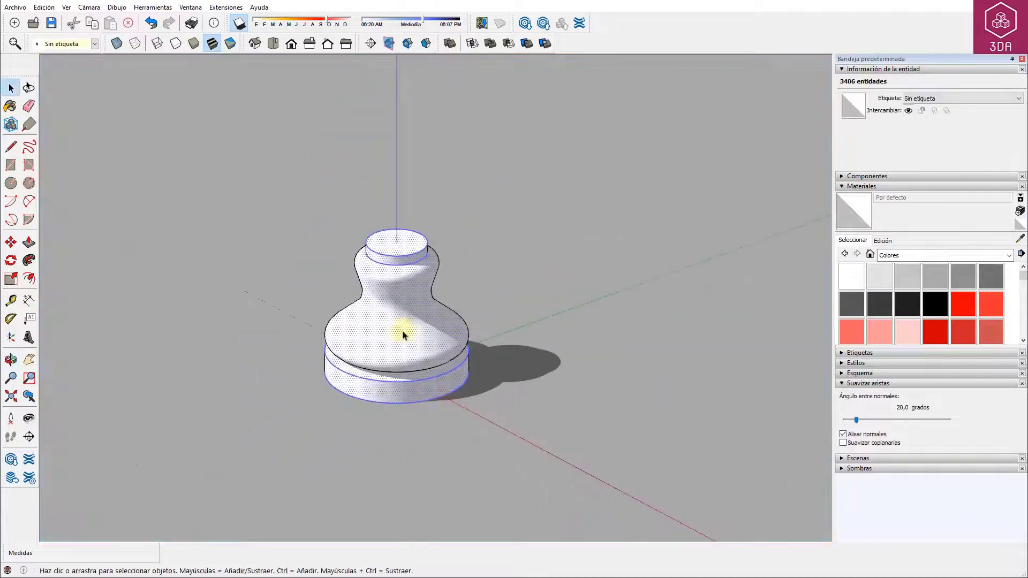
right_click(403, 334)
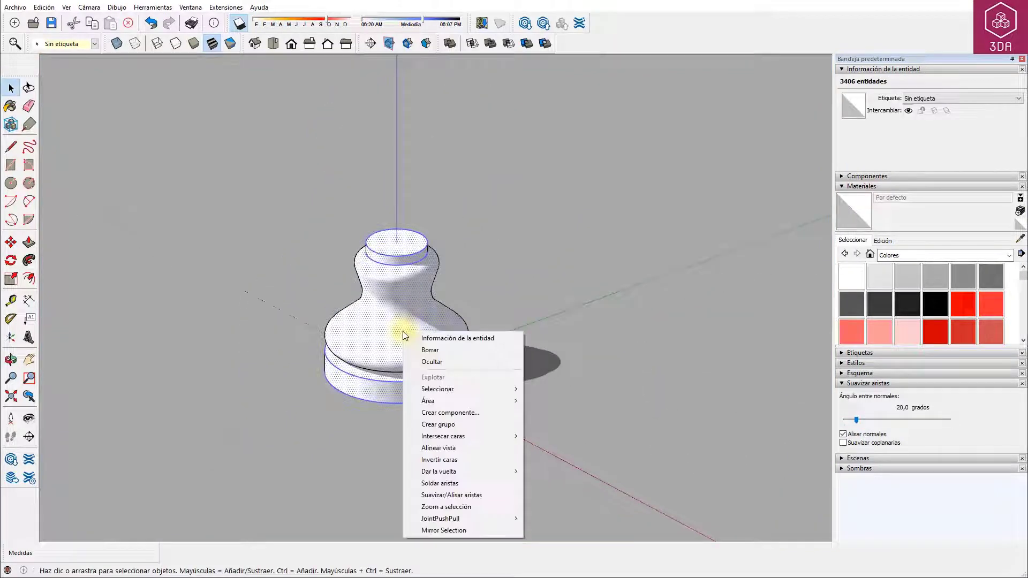
left_click(464, 426)
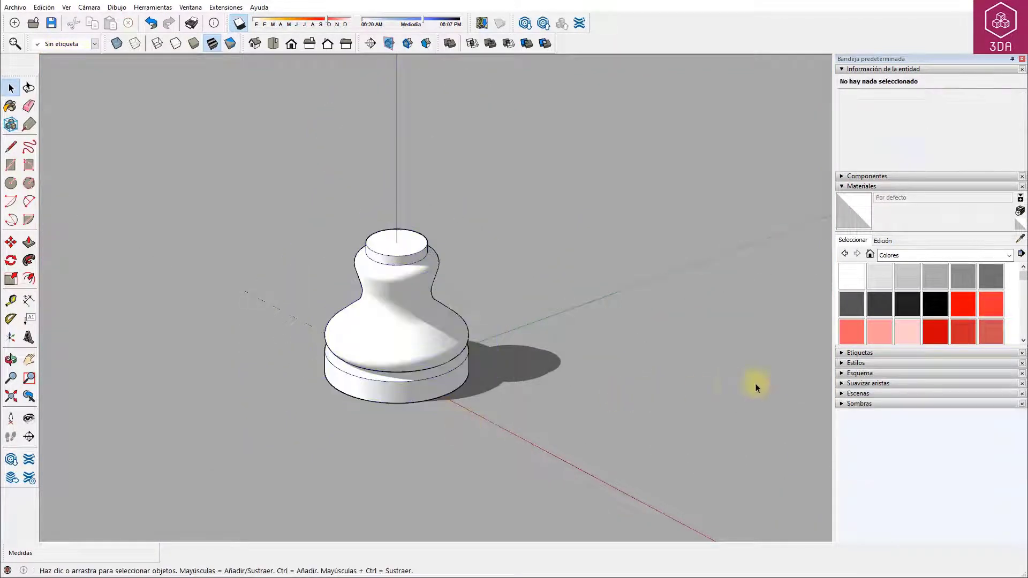
left_click(841, 373)
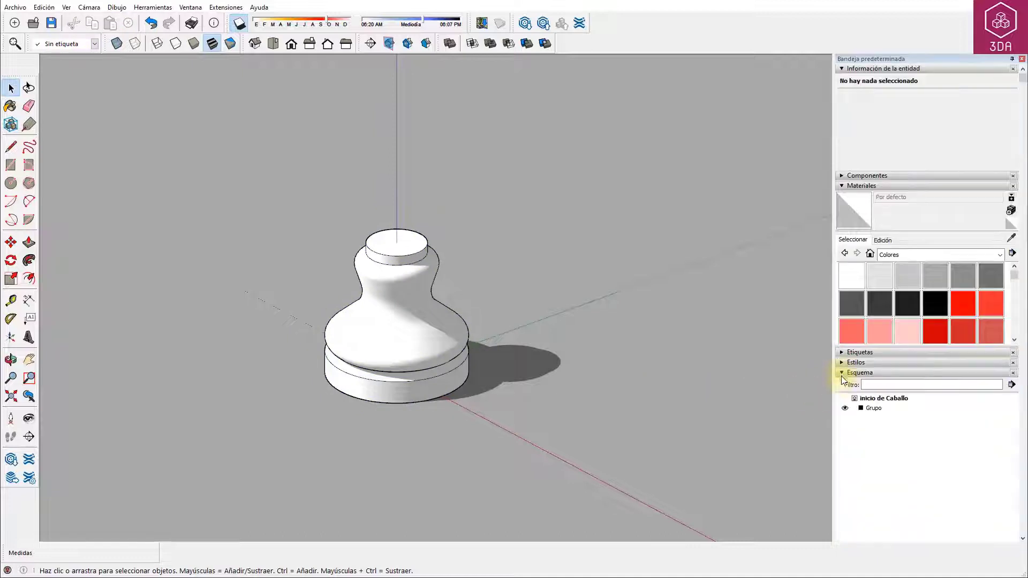
Hide Grupo with its Esquema eye toggle and switch to a Top view of the axes
left_click(845, 409)
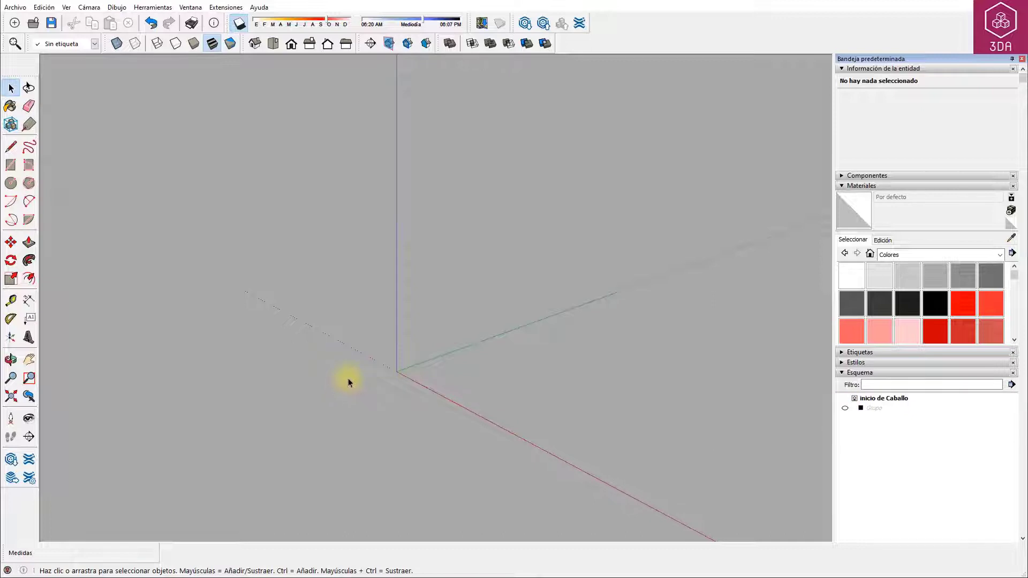
middle_click_drag(348, 382, 397, 394, "shift")
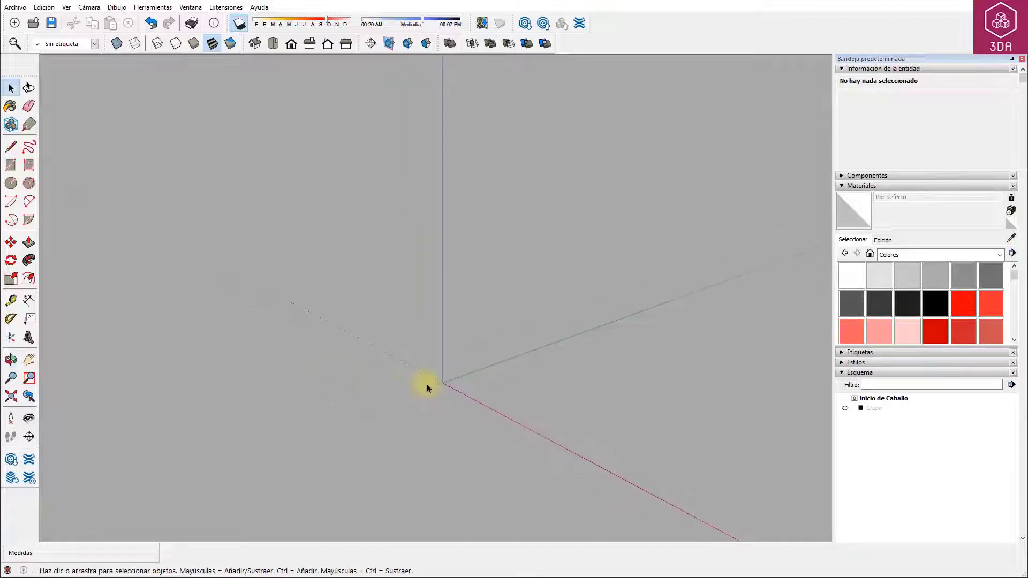
key("F2")
mouse_move(413, 321)
middle_mouse_down("shift")
mouse_move(420, 367)
mouse_move(406, 376)
middle_mouse_up("shift")
Draw the base line along the red axis on both sides of the origin
key("l")
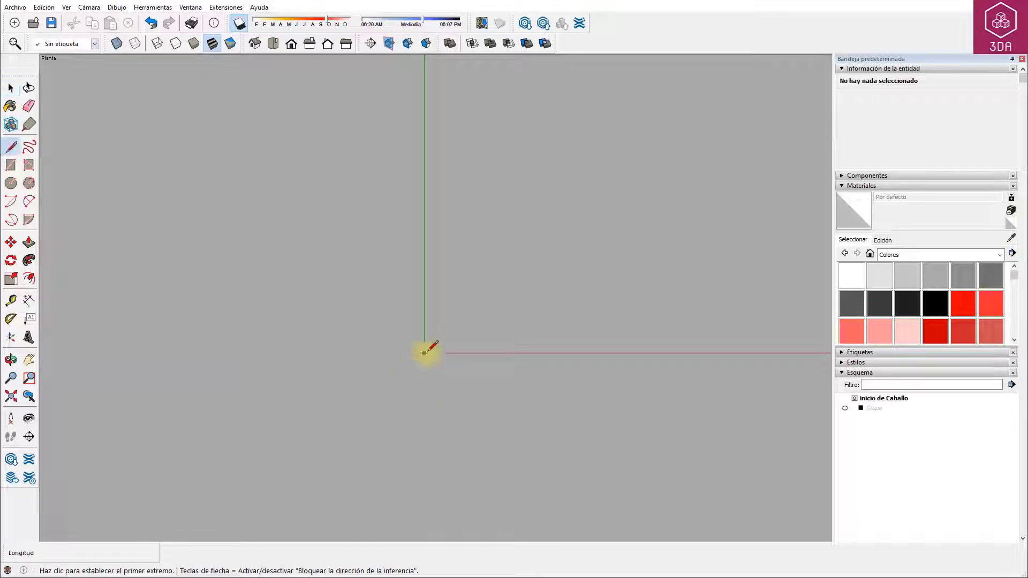
left_click(424, 352)
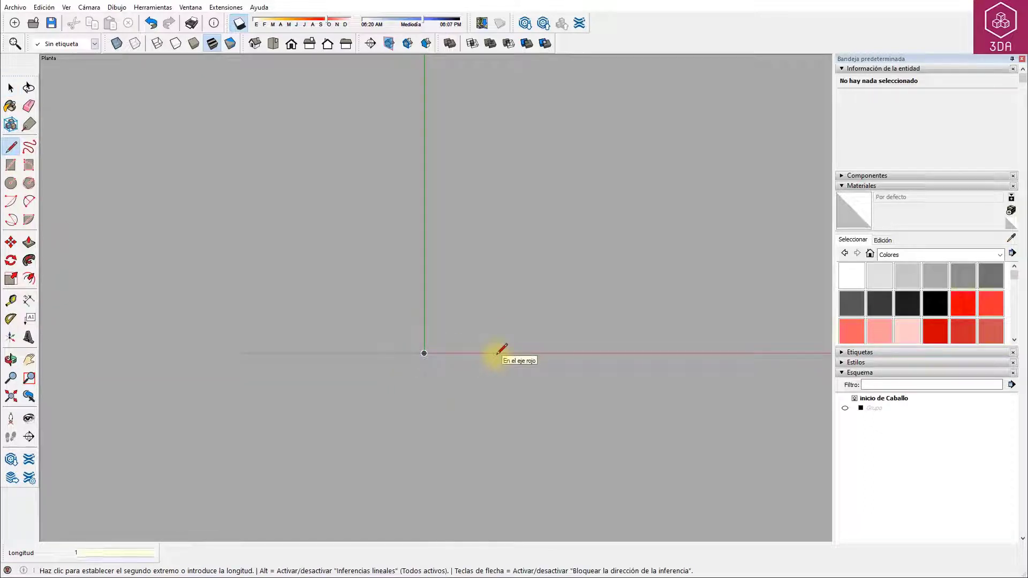
left_click(507, 353)
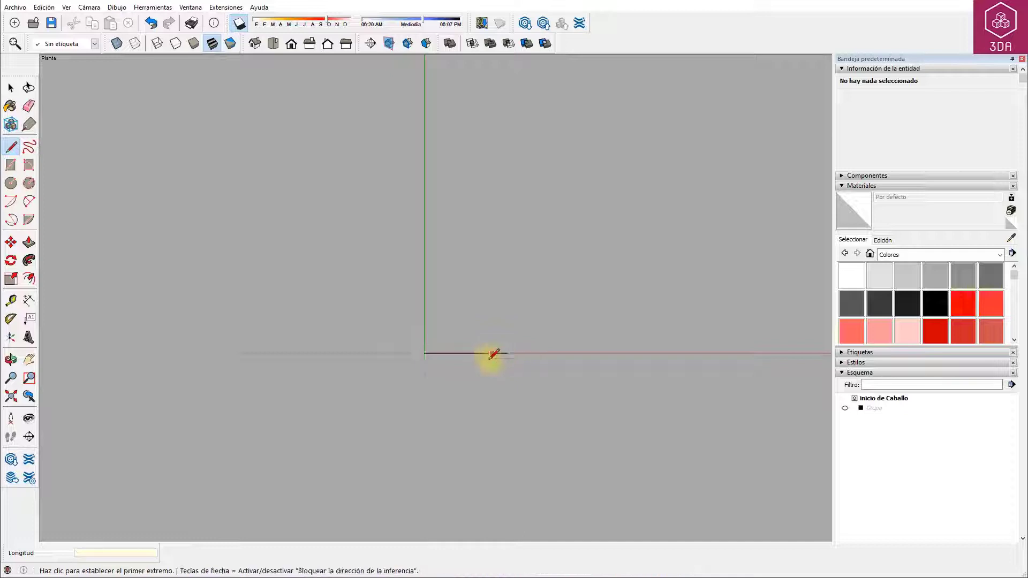
left_click(424, 353)
type("12,2")
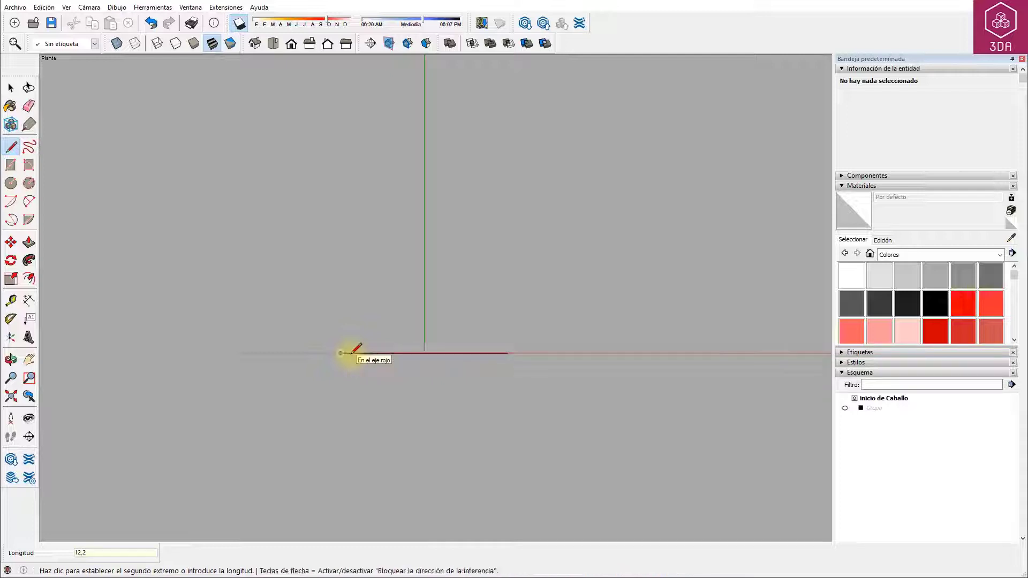
left_click(340, 353)
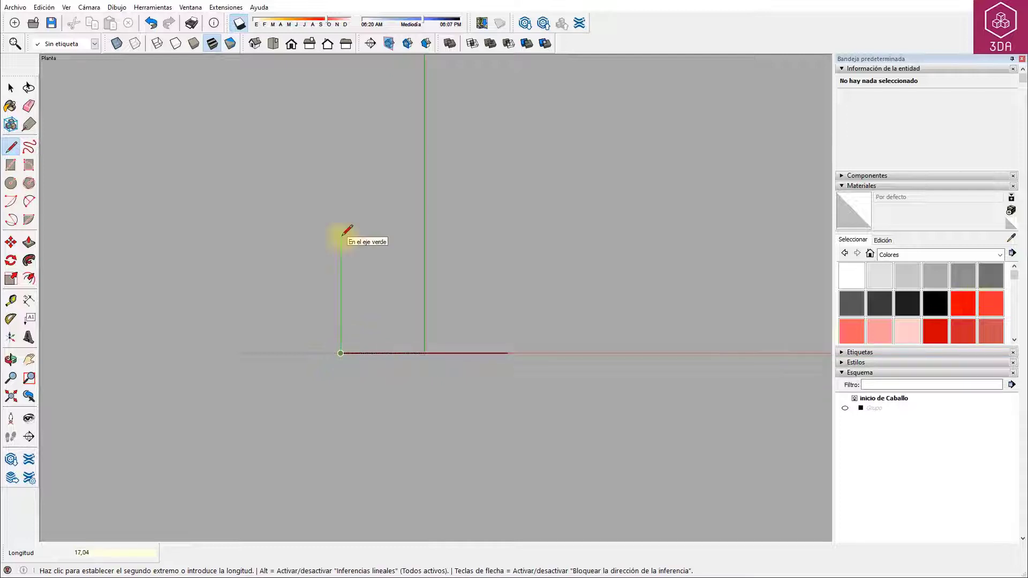
Add the 16-unit back edge and 14-unit line closing the slope's helper triangle, deleting its face
type("16")
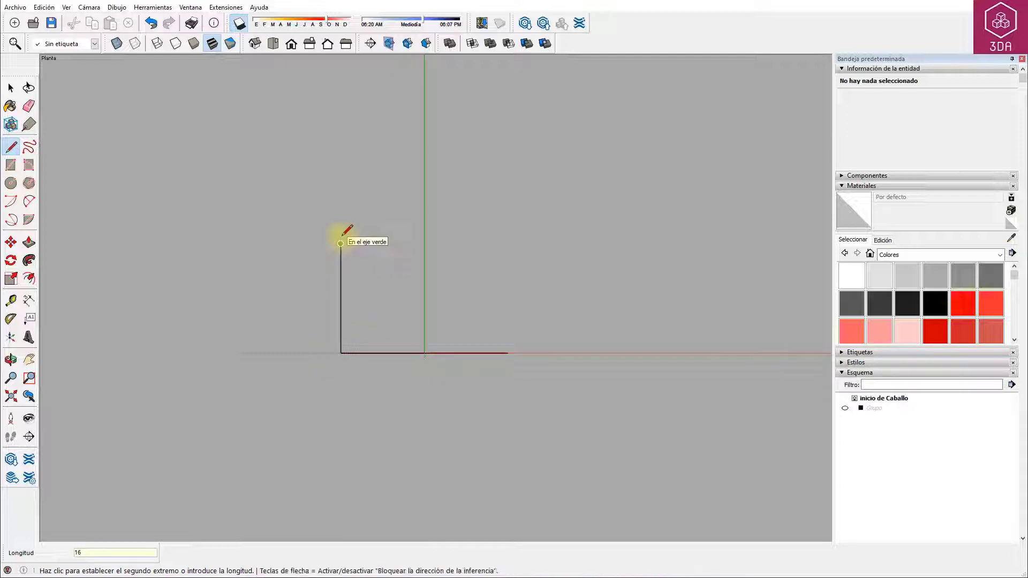
key("Return")
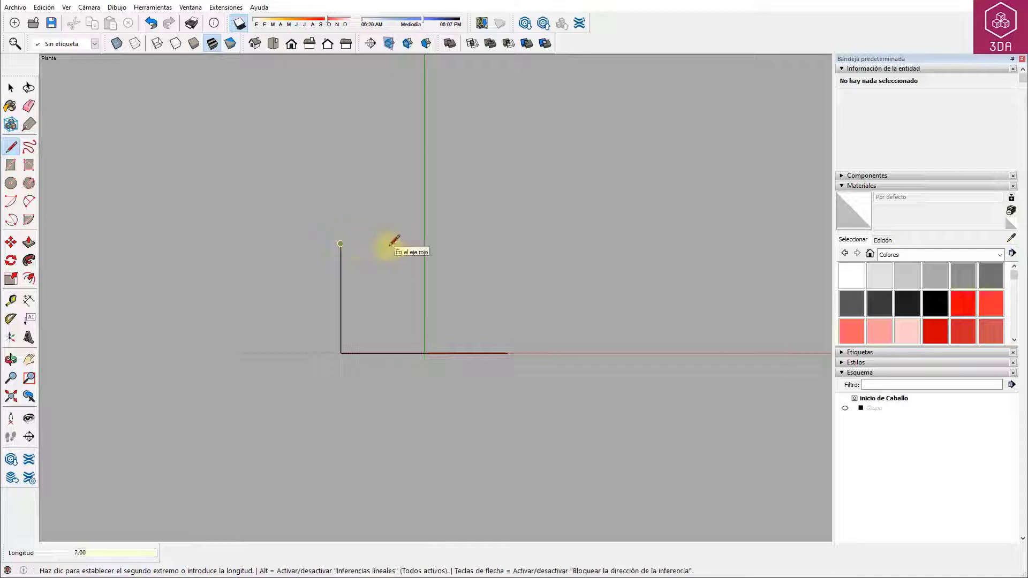
left_click(395, 244)
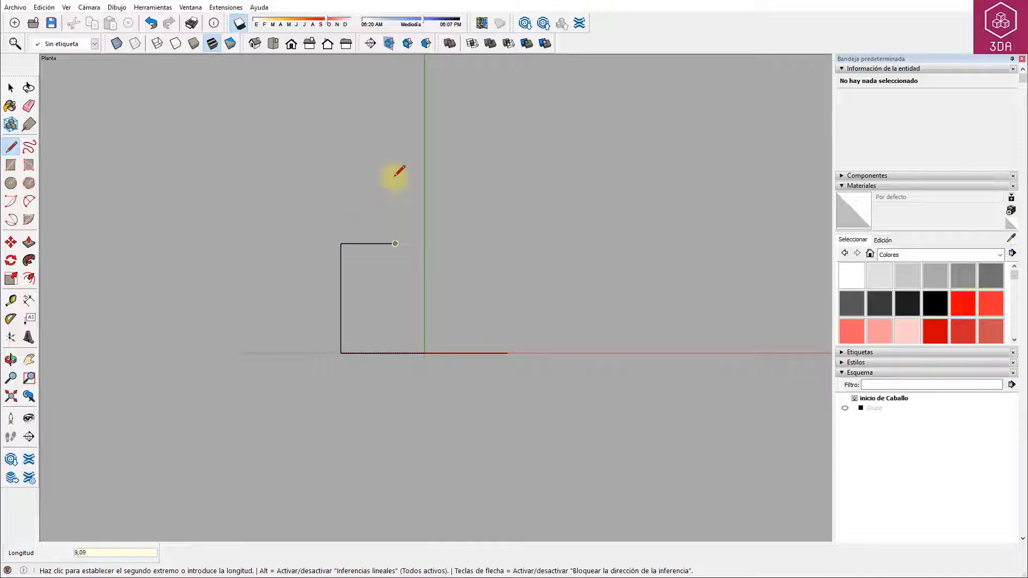
type("14")
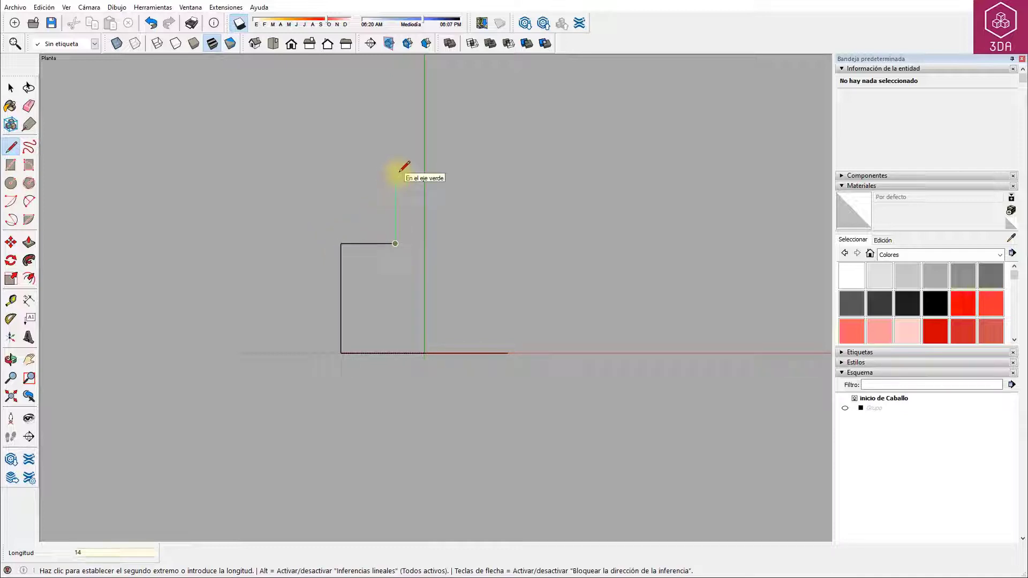
key("Return")
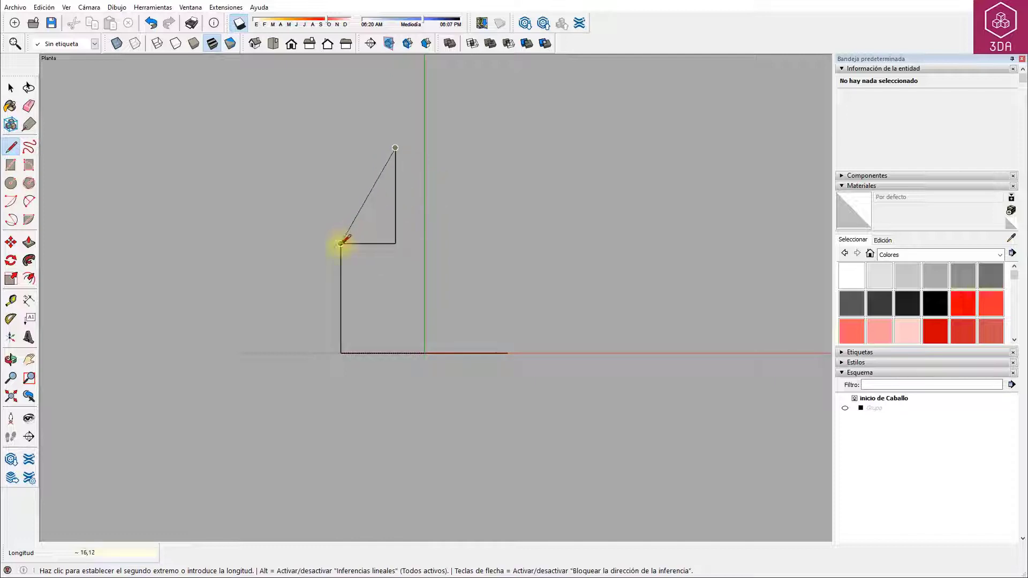
left_click(340, 243)
key("space")
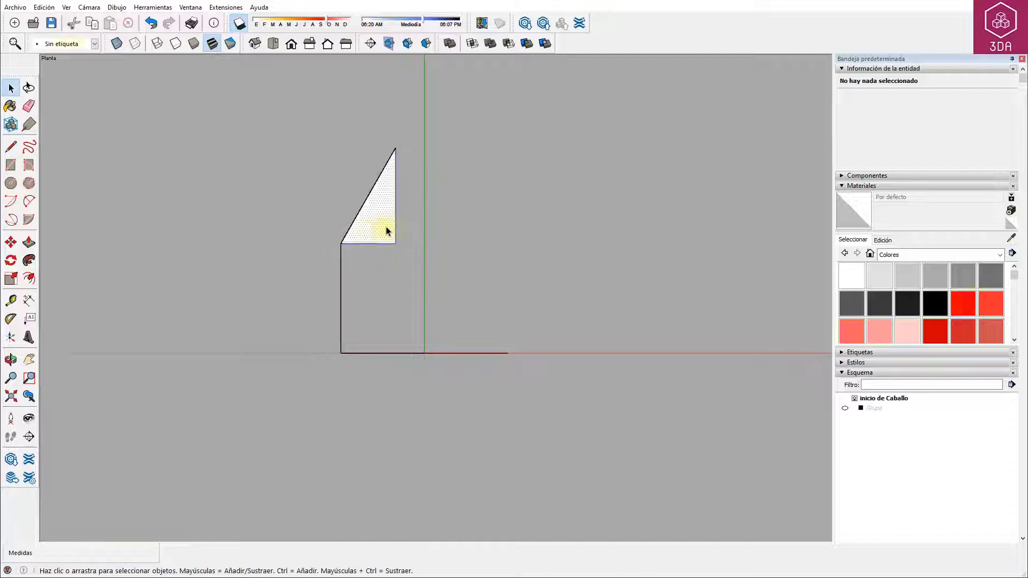
key("Delete")
Draw the 4-unit ear drop and sloped snout top, then delete the helper triangle
key("l")
left_click(395, 148)
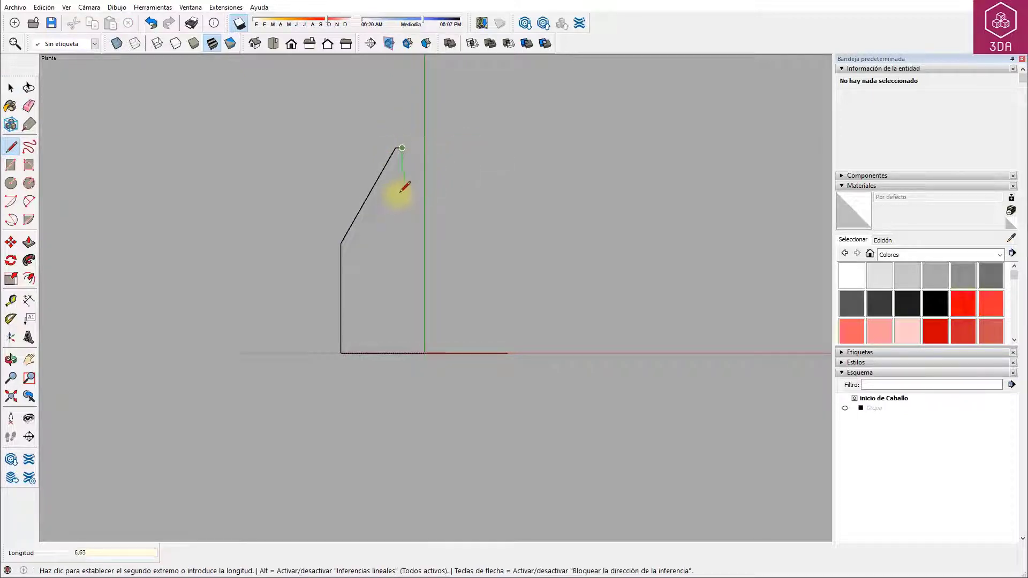
type("4")
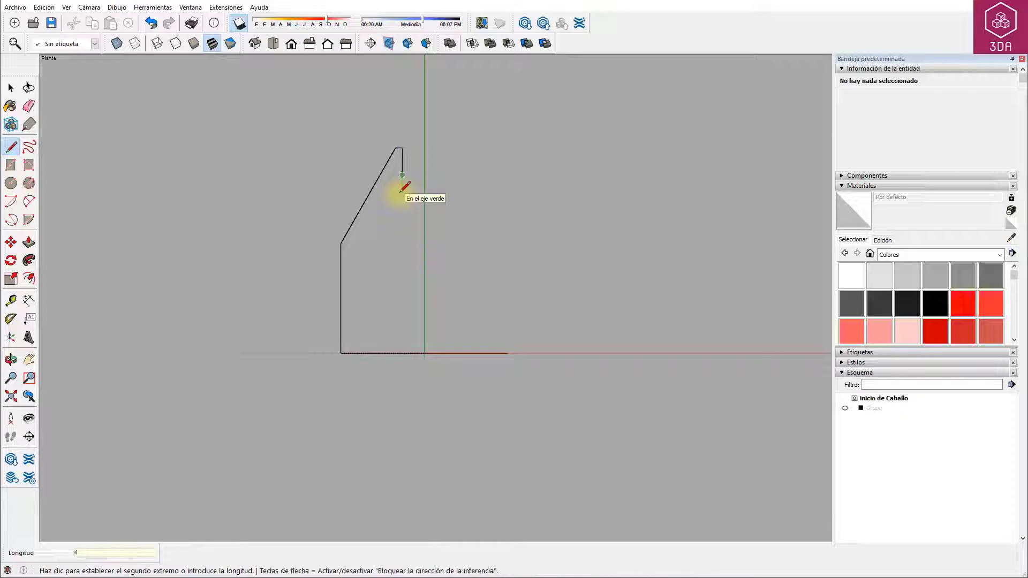
key("Return")
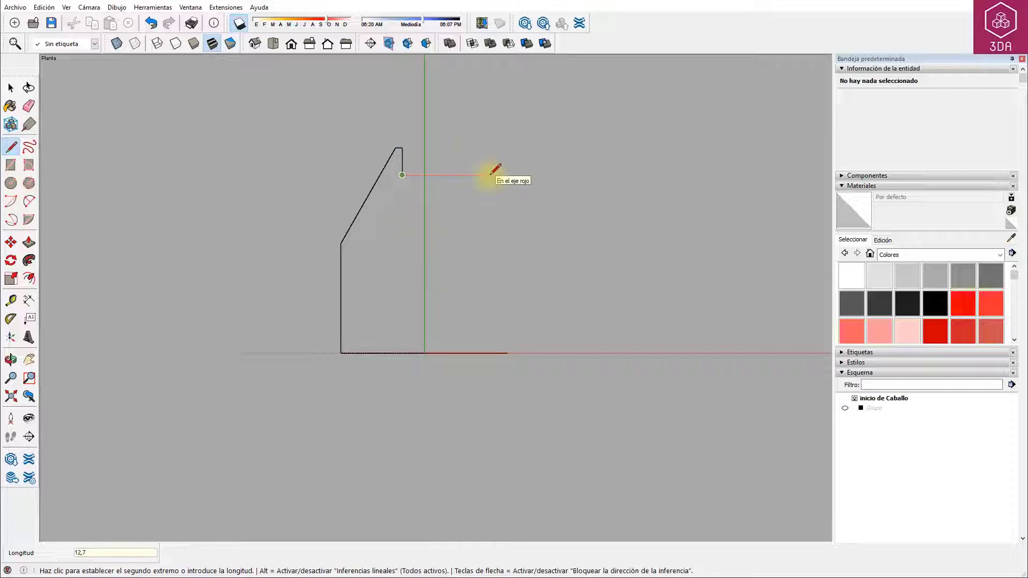
left_click(489, 175)
type("4")
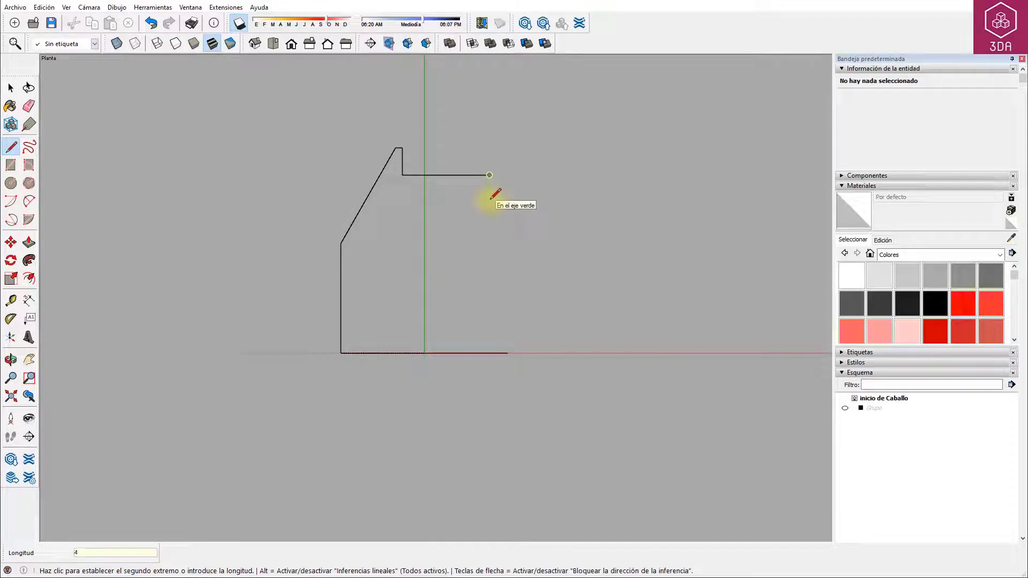
key("Return")
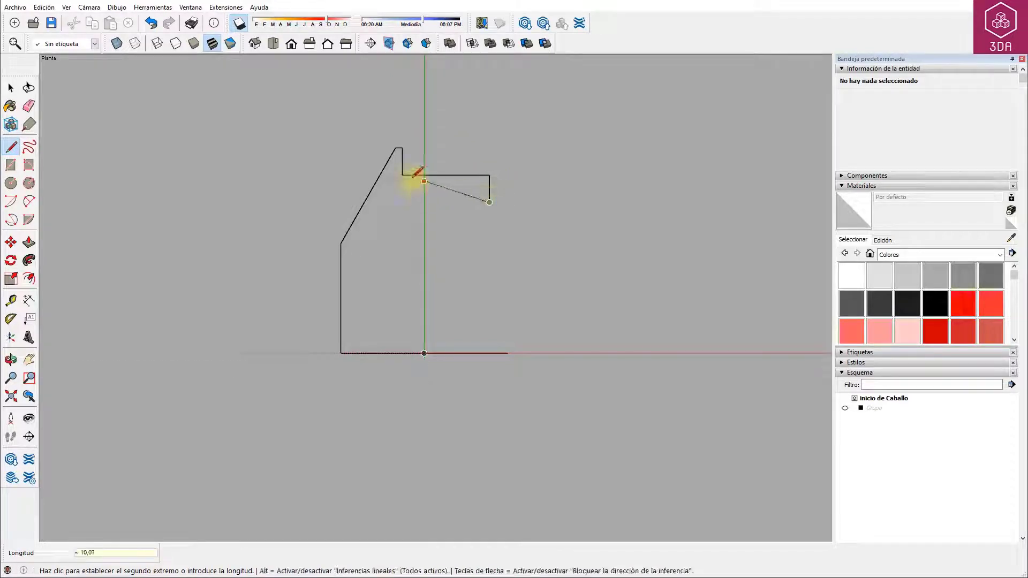
left_click(403, 175)
key("space")
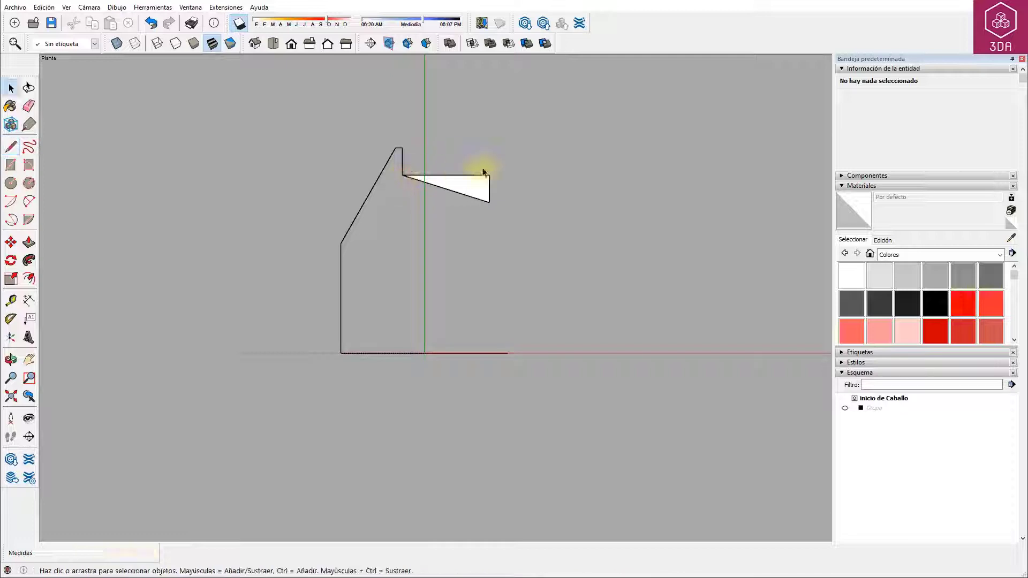
left_click(474, 184)
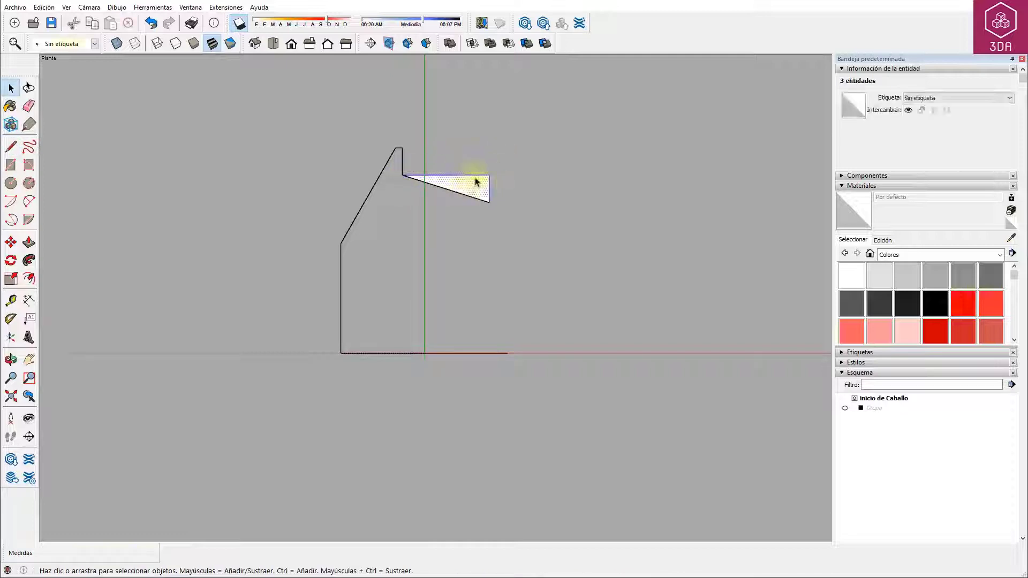
key("Delete")
Add the 7-unit snout front and 8-unit jaw, closing the outline into a face
key("l")
left_click(489, 202)
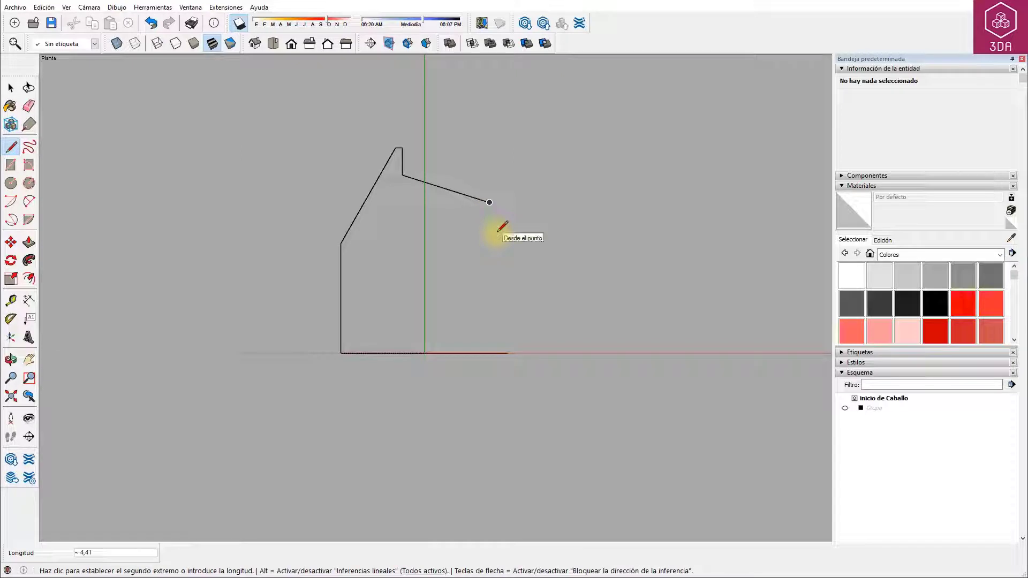
type("11,73")
key("Return")
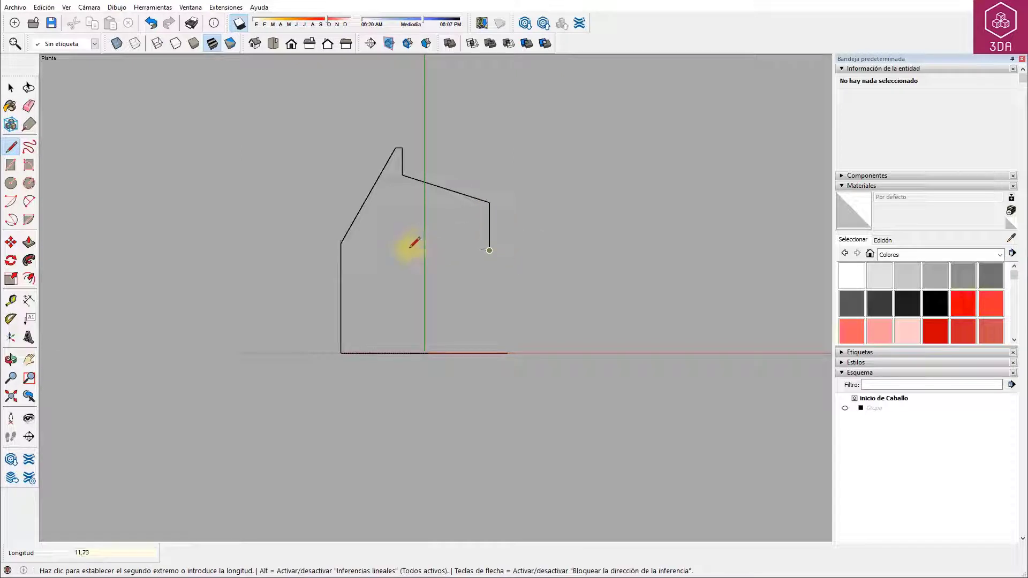
type("8")
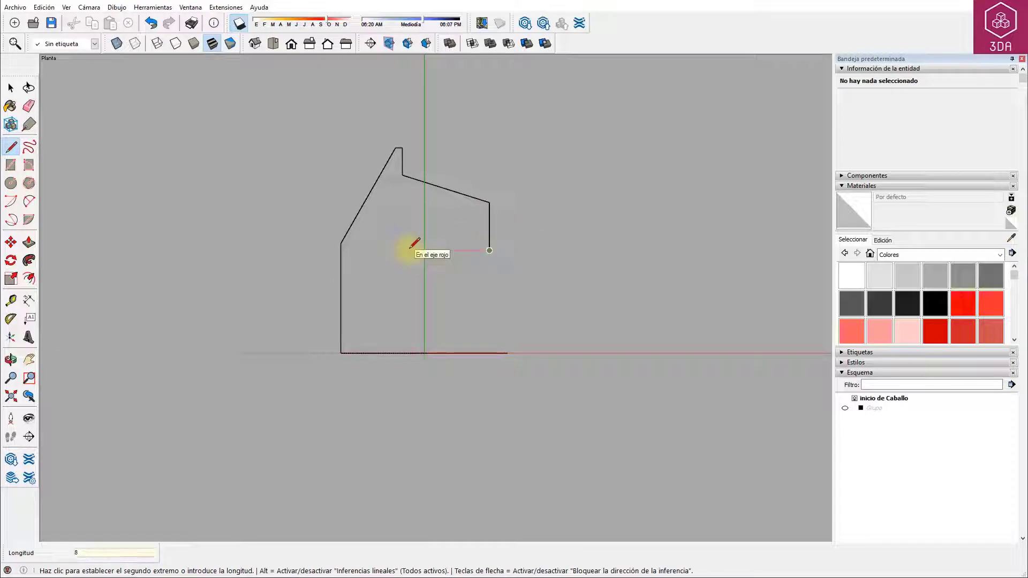
key("Return")
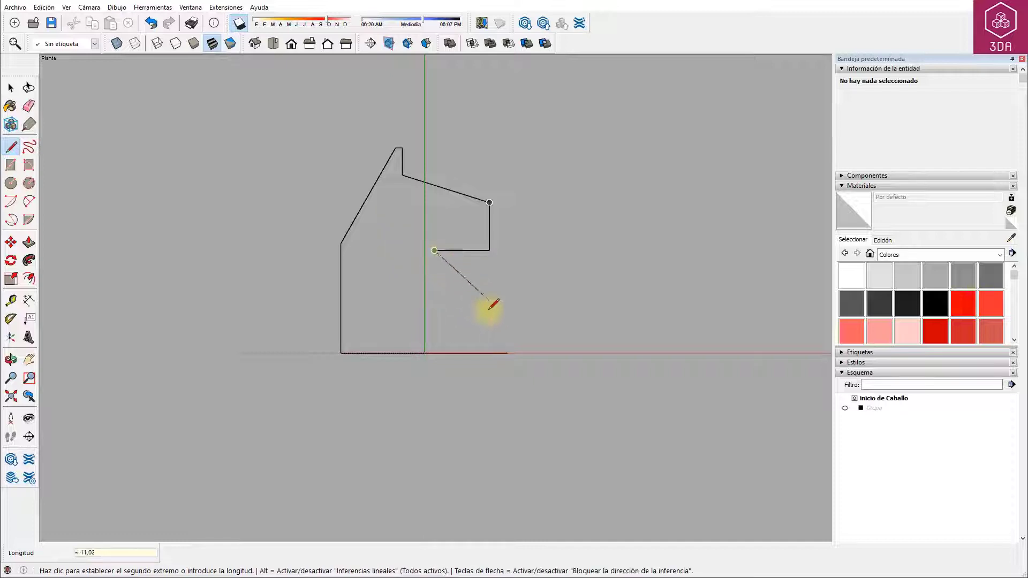
left_click(507, 353)
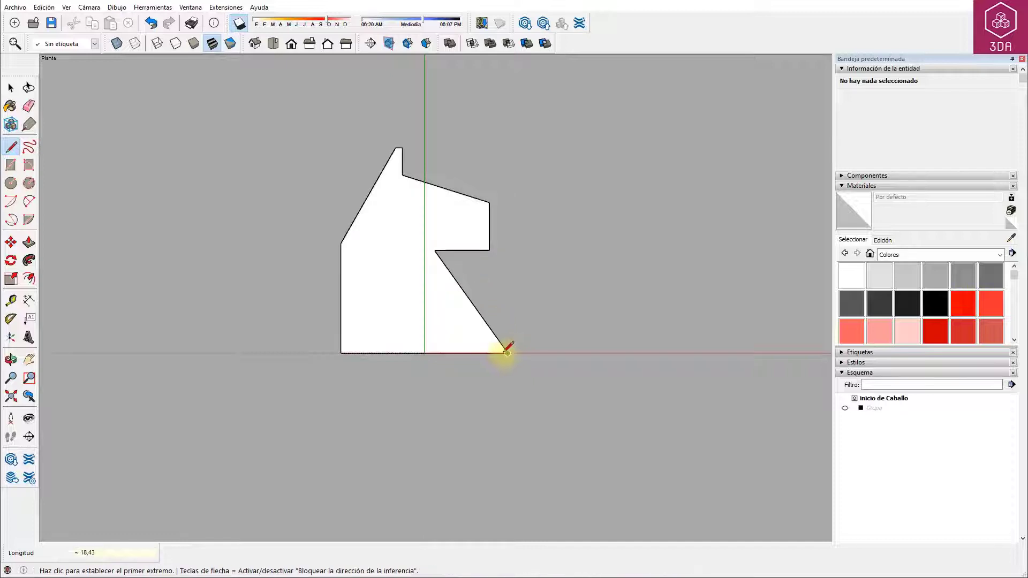
key("space")
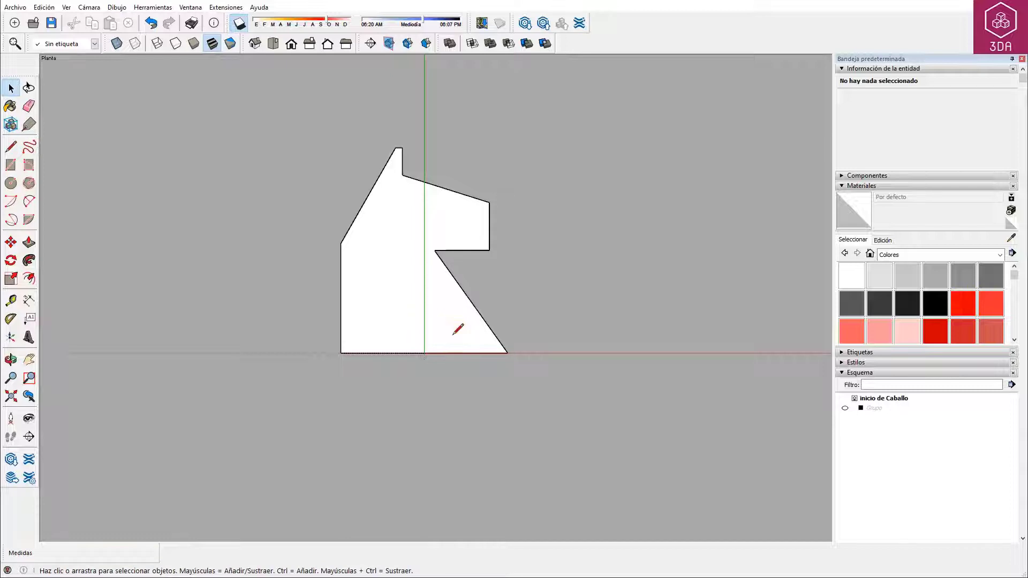
Place a guide 1,2 above the jaw and a 17° angled guide through the snout front
scroll(516, 222, "up", 4)
scroll(500, 298, "up", 1)
key("t")
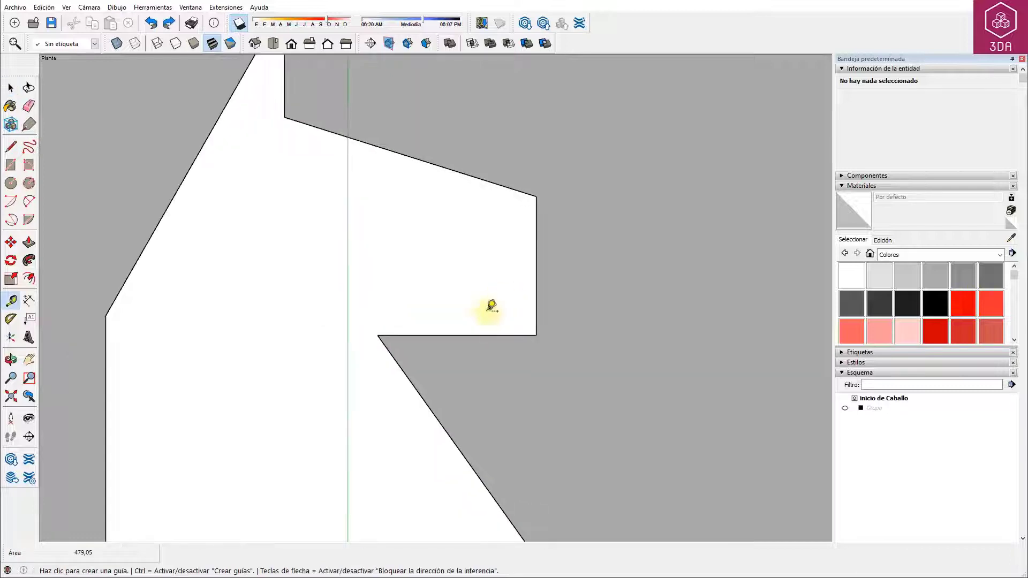
left_click(476, 335)
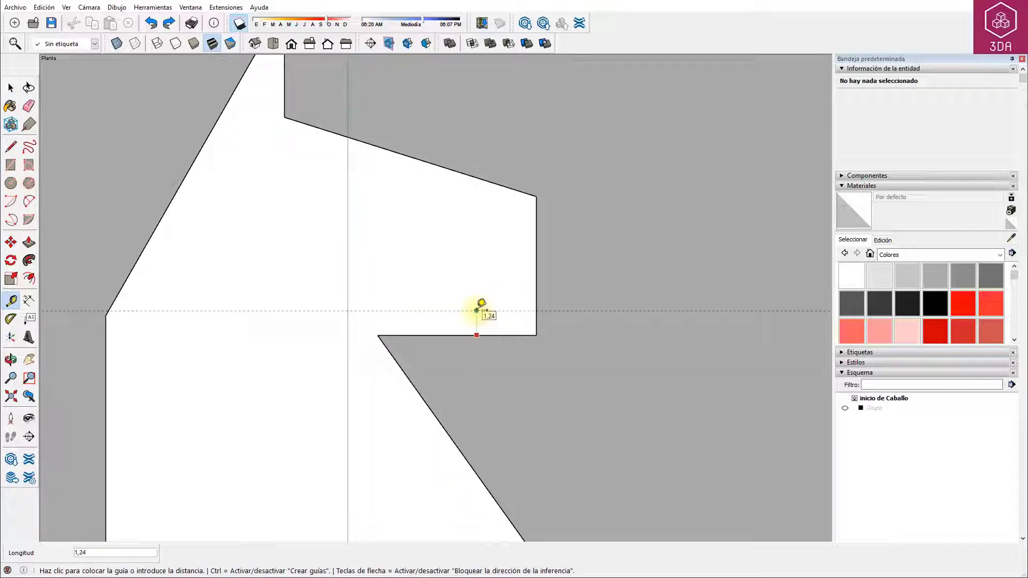
key("Return")
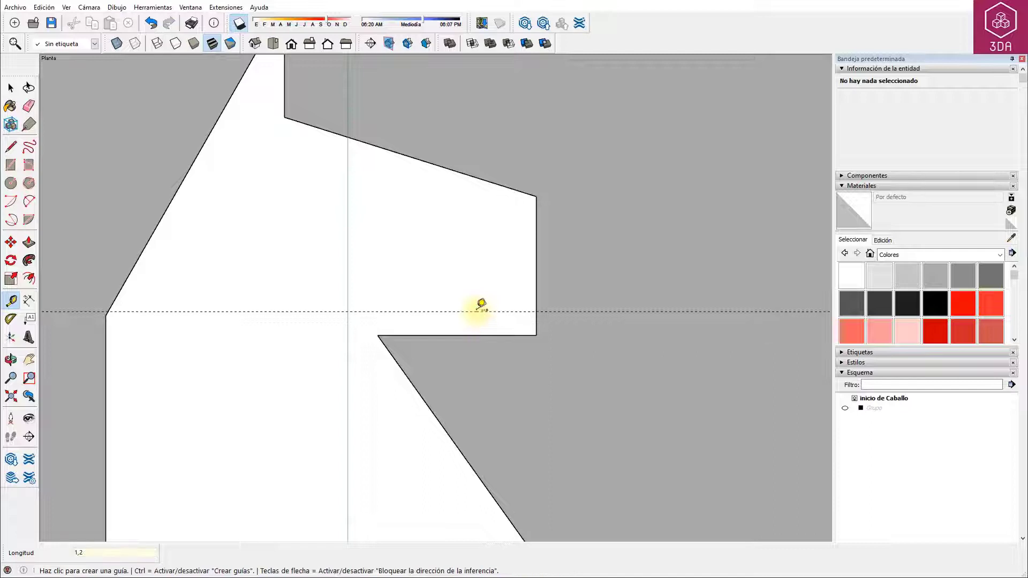
left_click(9, 320)
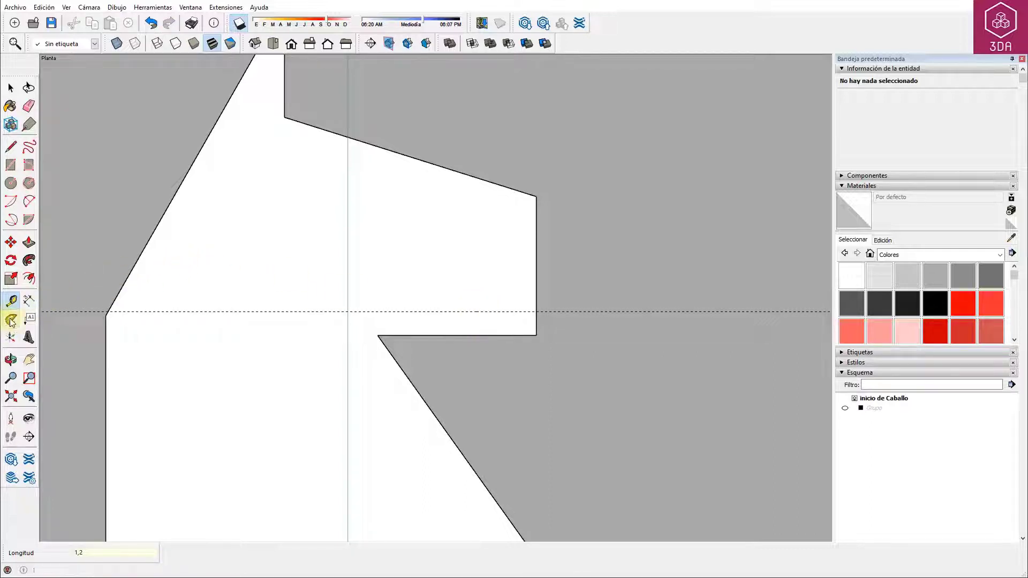
left_click(534, 312)
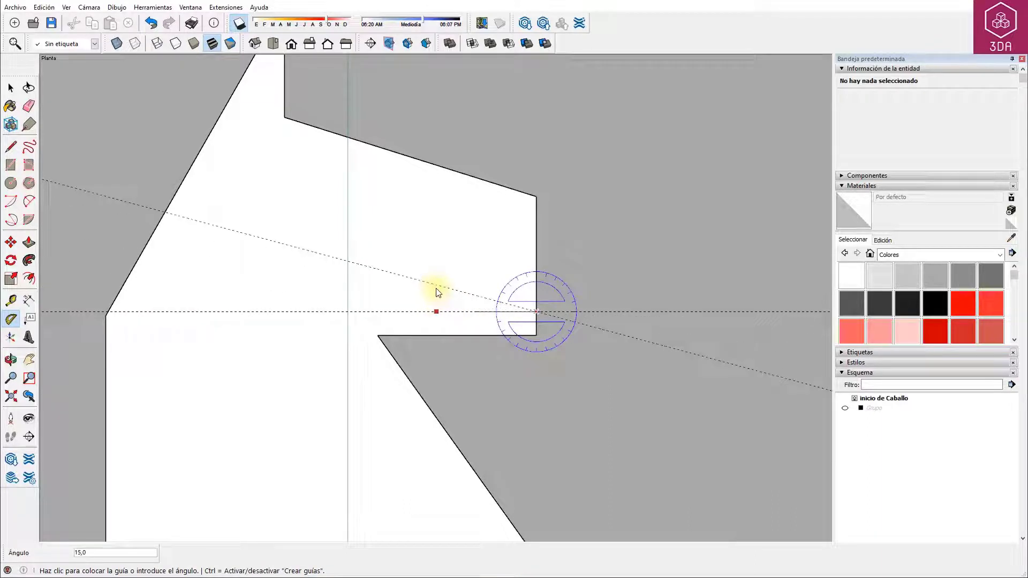
key("Return")
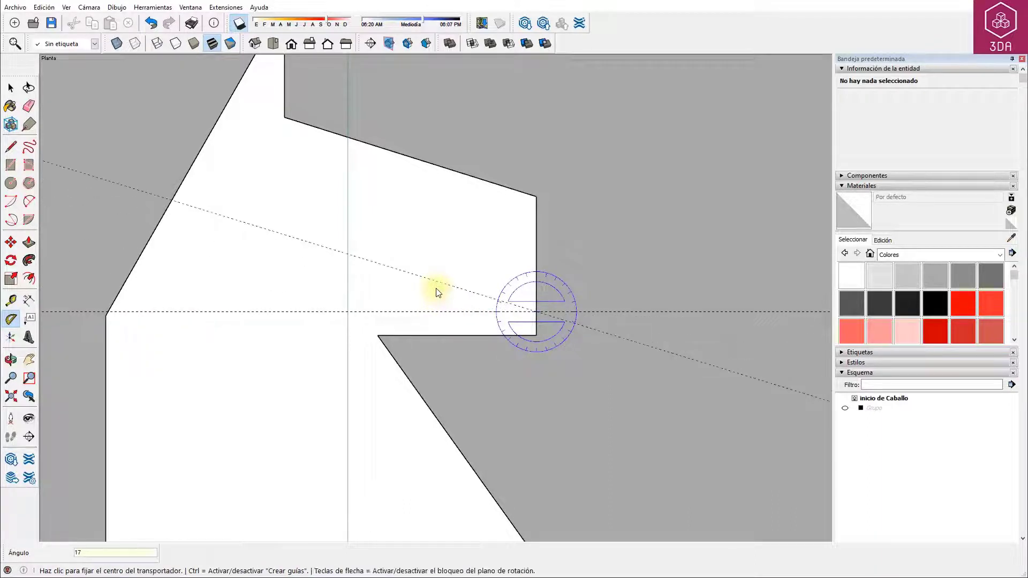
key("l")
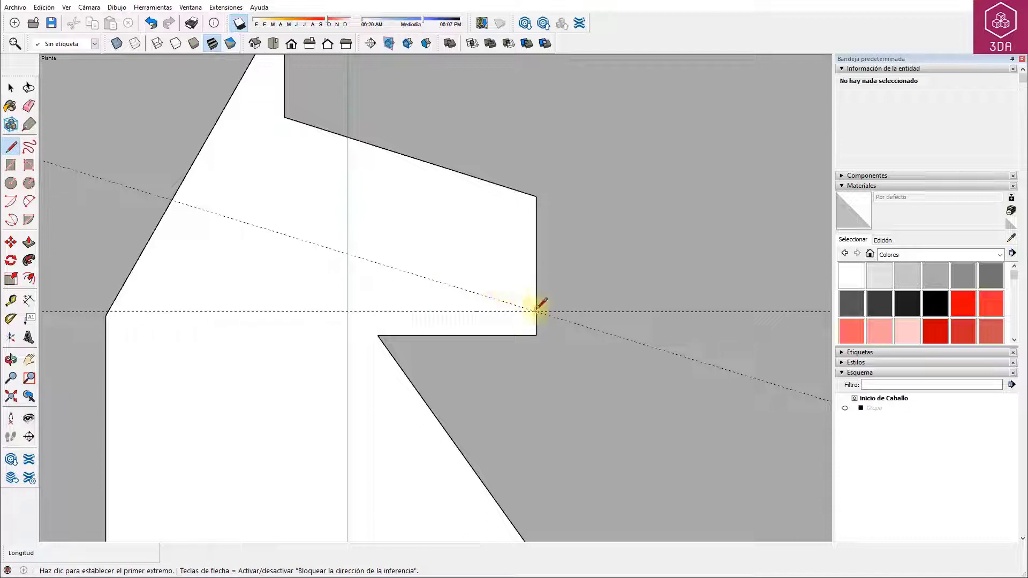
Draw a 3,4 mouth line on the angled guide and add a parallel guide 0,7 away
left_click(536, 311)
type("3,4")
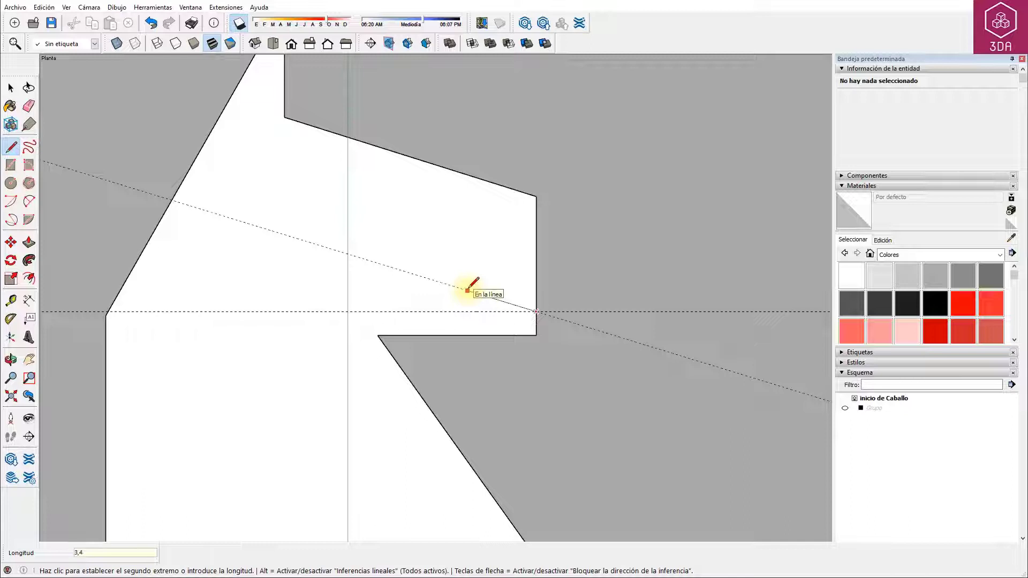
key("Return")
key("t")
left_click(451, 285)
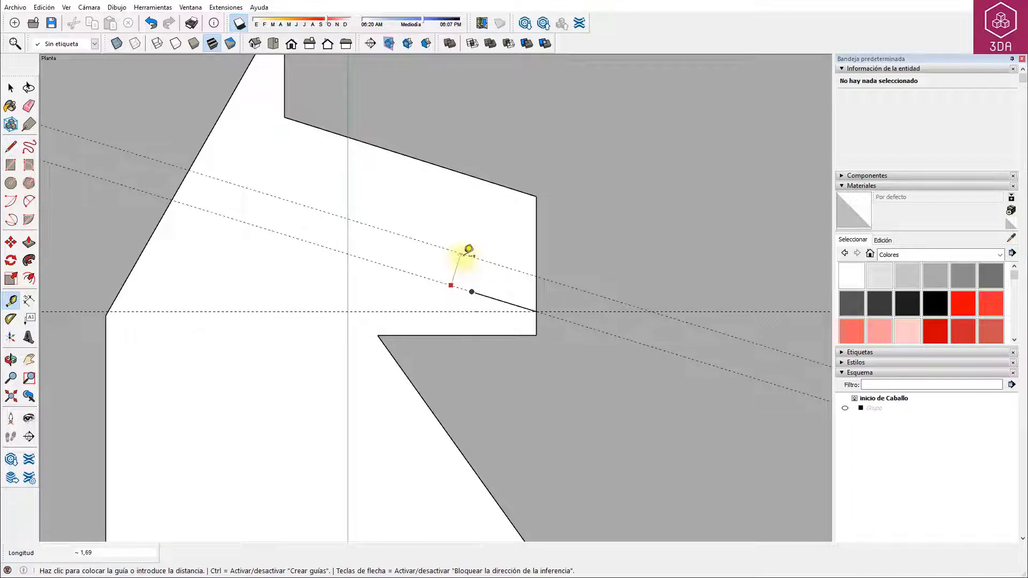
type("0,7")
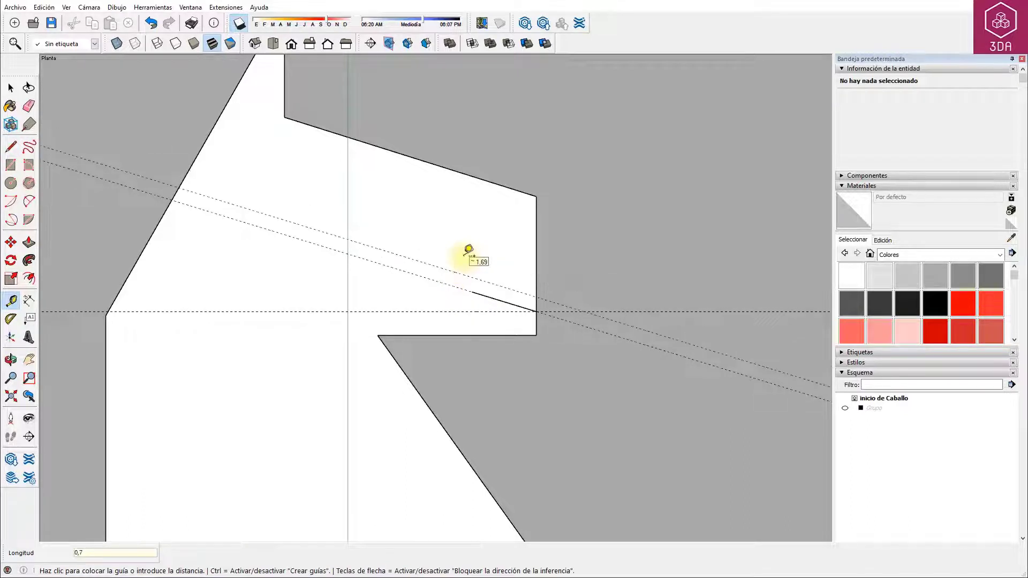
key("Return")
Close the thin mouth rectangle between the mouth line and the parallel guide
scroll(501, 260, "up", 2)
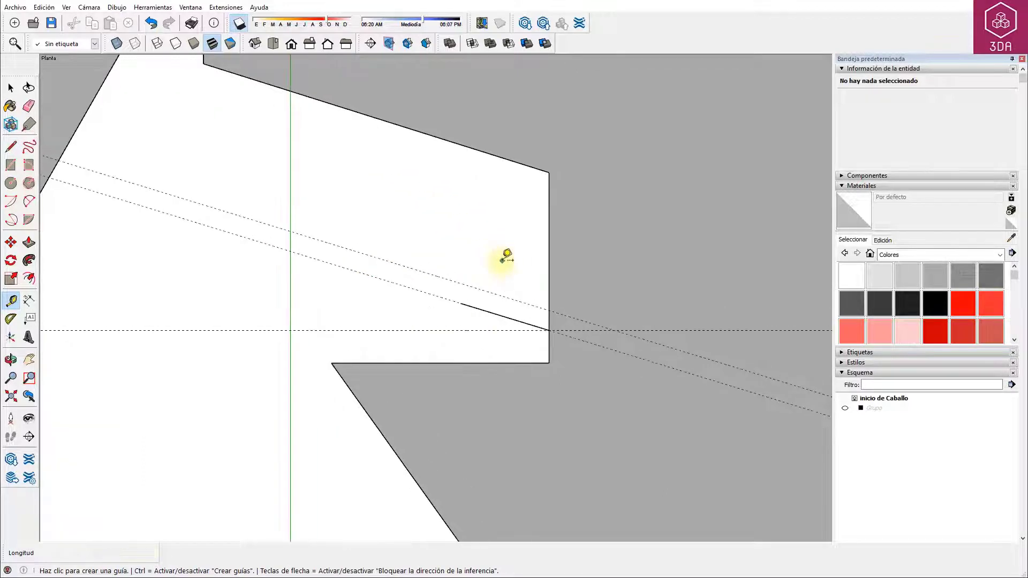
key("l")
left_click(461, 303)
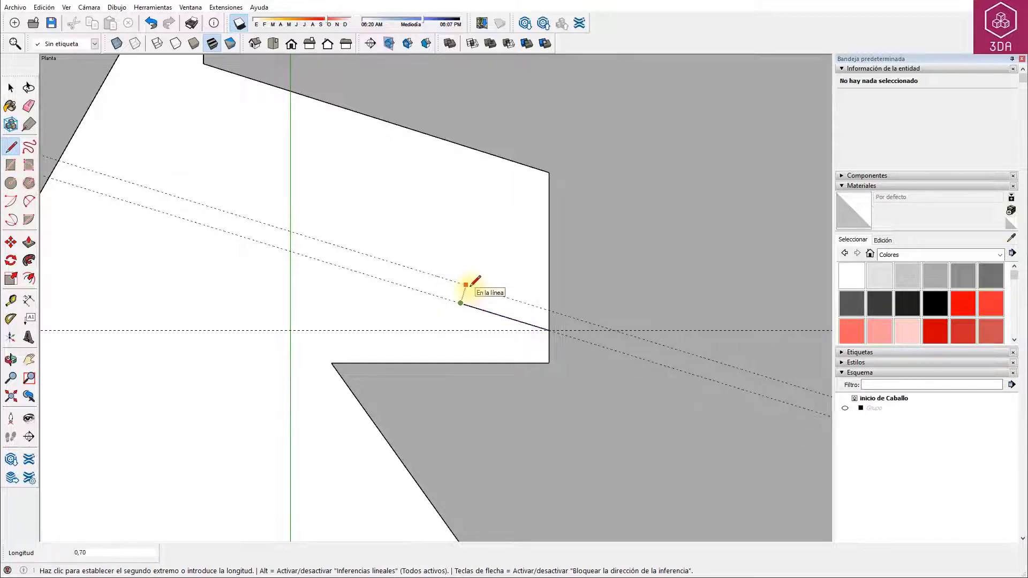
left_click(466, 285)
left_click(548, 309)
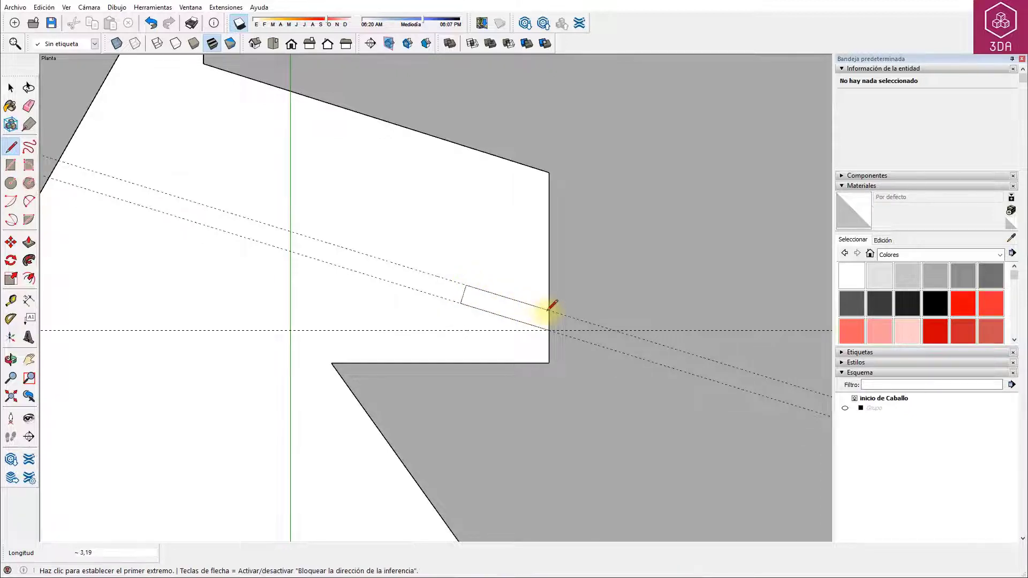
Delete the construction guides and the small mouth face to leave a notch
key("space")
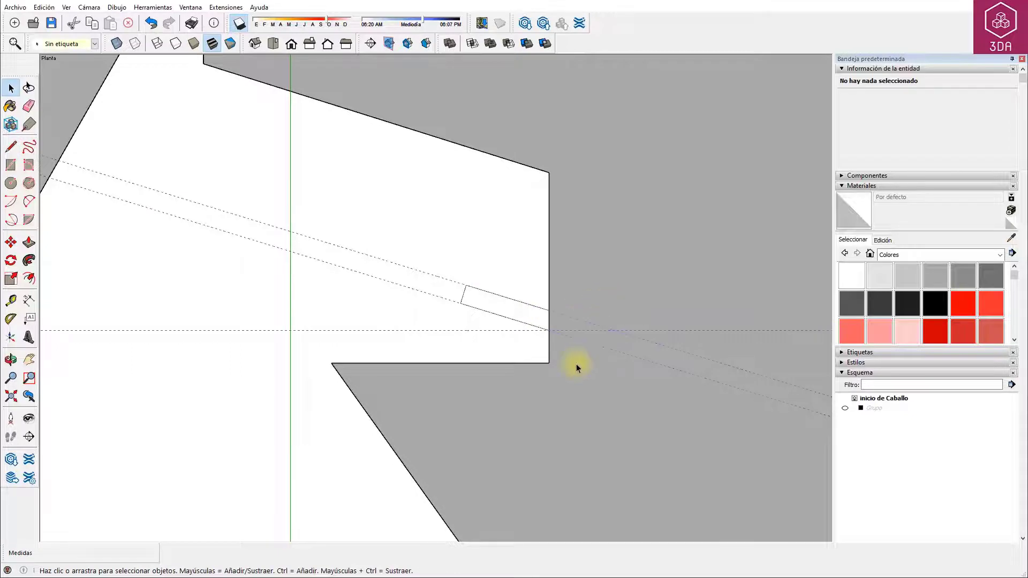
left_click(575, 362)
key("Delete")
left_click(548, 325)
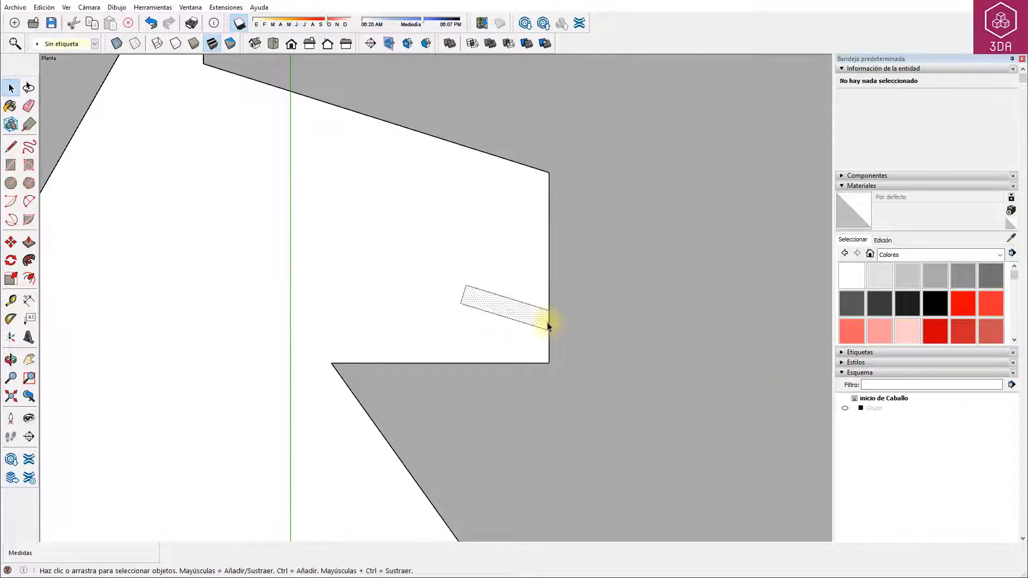
key("Delete")
Rotate the knight head profile 90° about its bottom edge to stand it upright
scroll(535, 316, "down", 3)
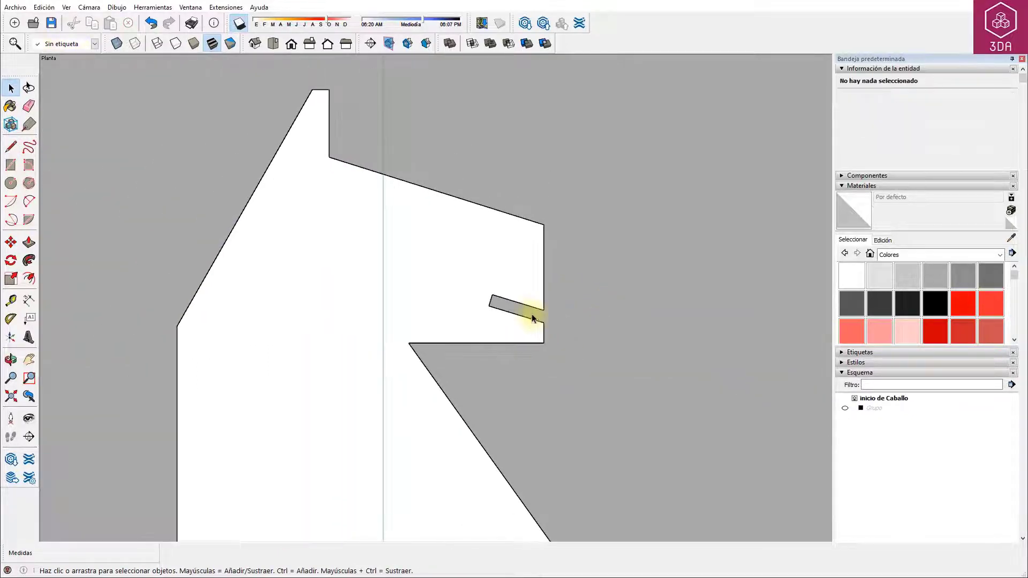
scroll(532, 317, "down", 3)
mouse_move(468, 291)
middle_mouse_down()
mouse_move(329, 16)
mouse_move(319, 73)
middle_mouse_up()
left_click(398, 289)
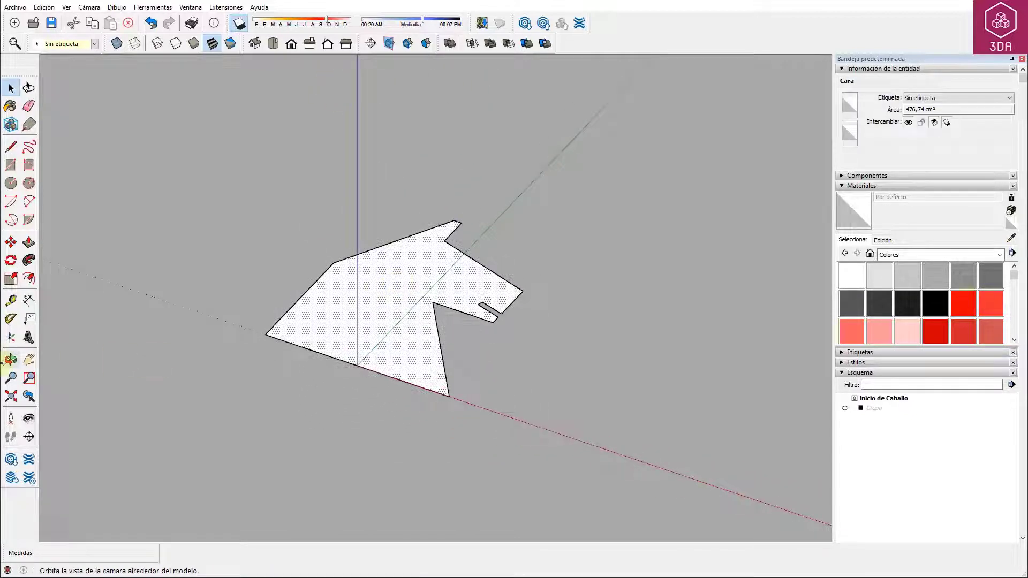
left_click(11, 260)
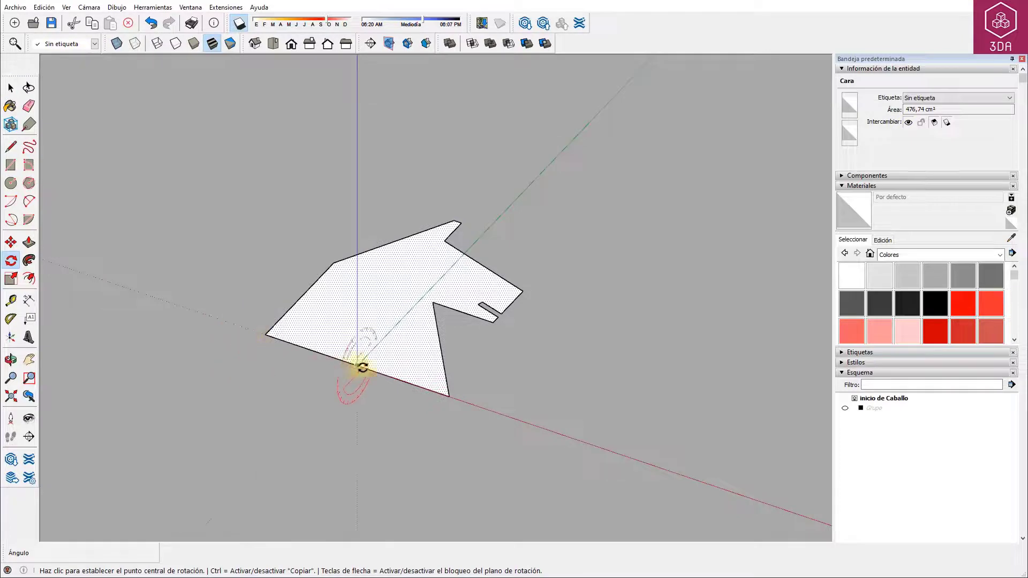
left_click(358, 366)
left_click(414, 308)
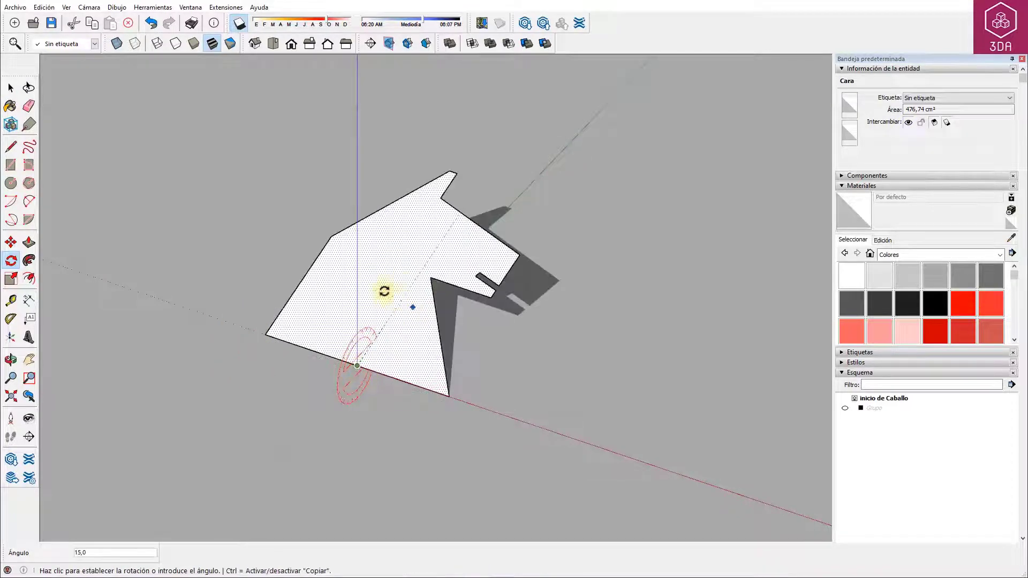
left_click(357, 281)
key("space")
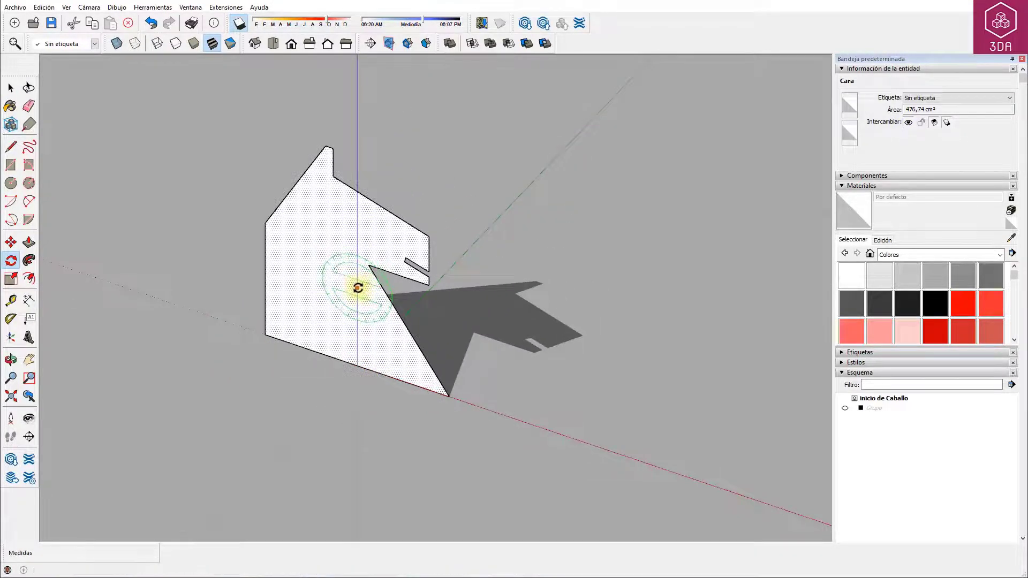
Push/Pull the upright head face into a slab 10 units thick
key("p")
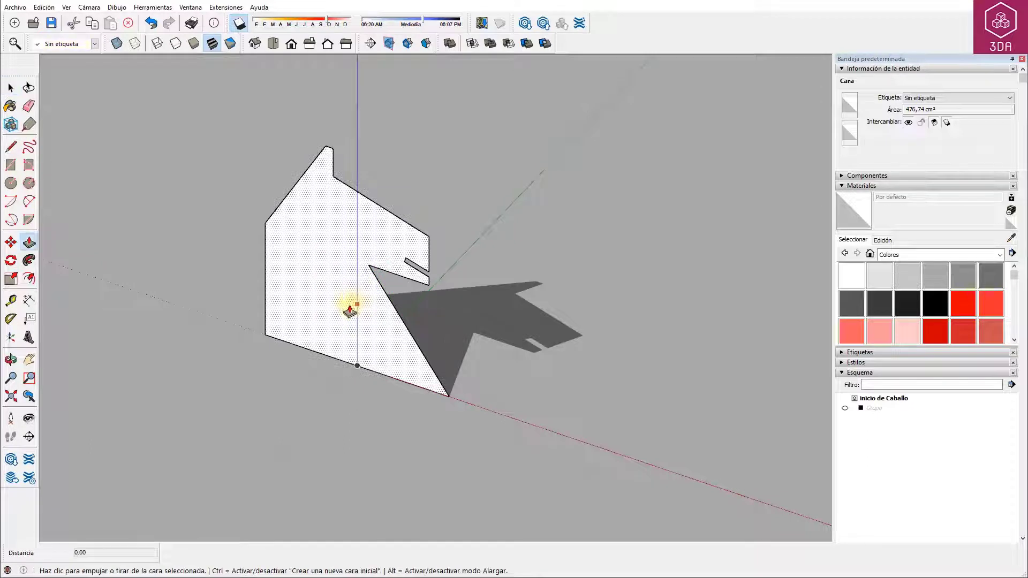
left_click(324, 302)
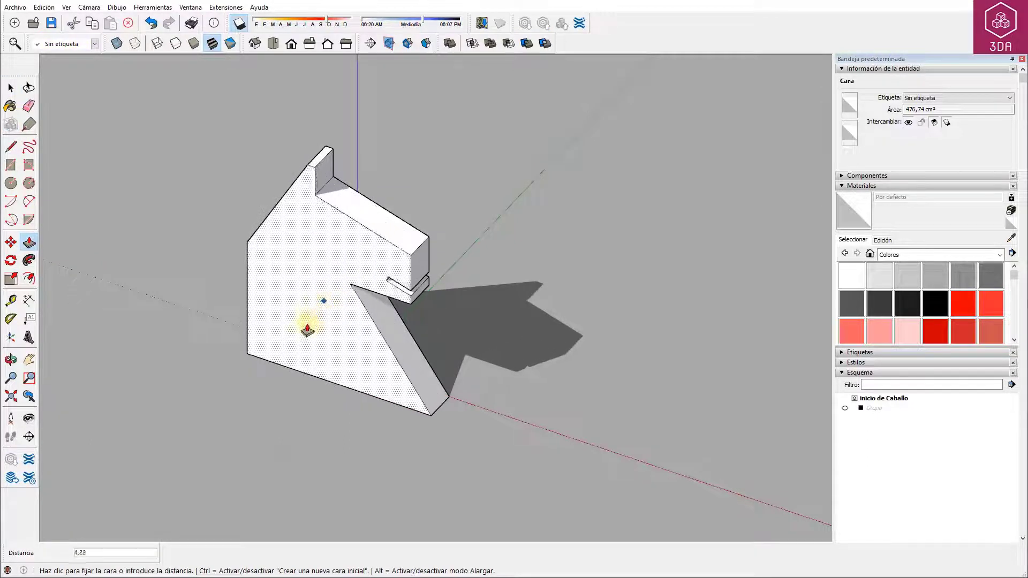
left_click(294, 346)
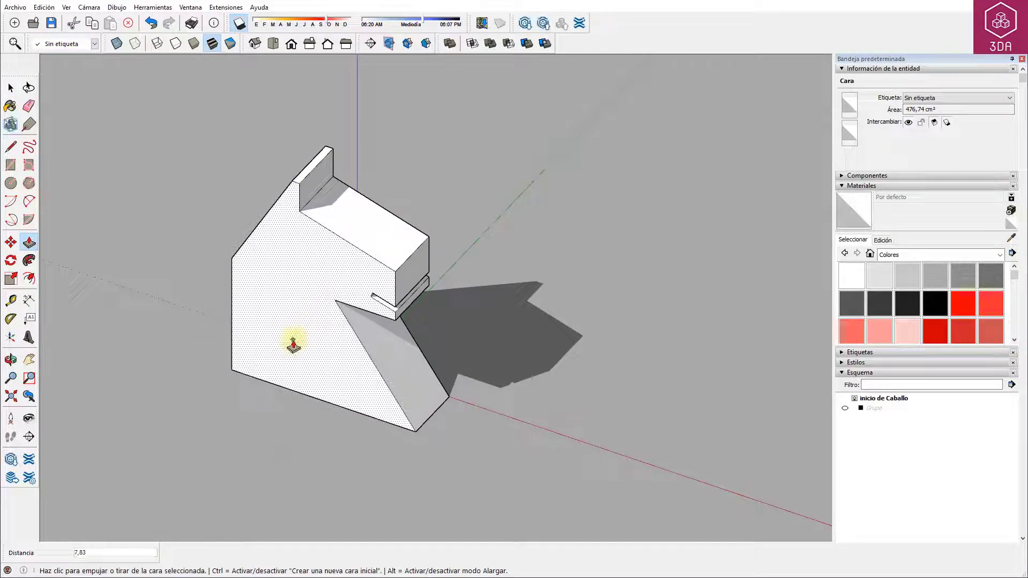
type("10")
key("Return")
key("space")
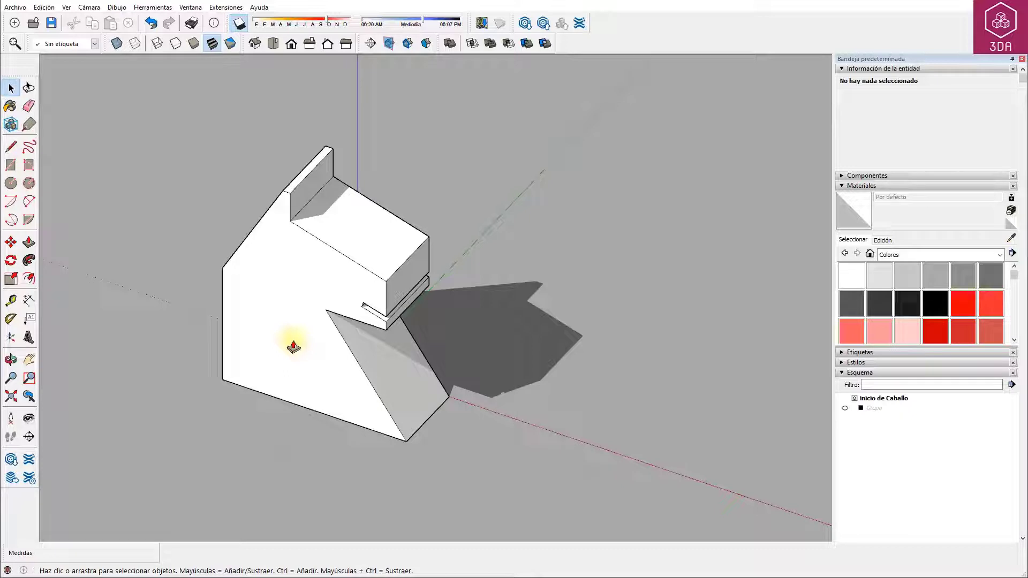
Group the whole horse head with Crear grupo and hide it via its Esquema eye toggle
triple_click(305, 338)
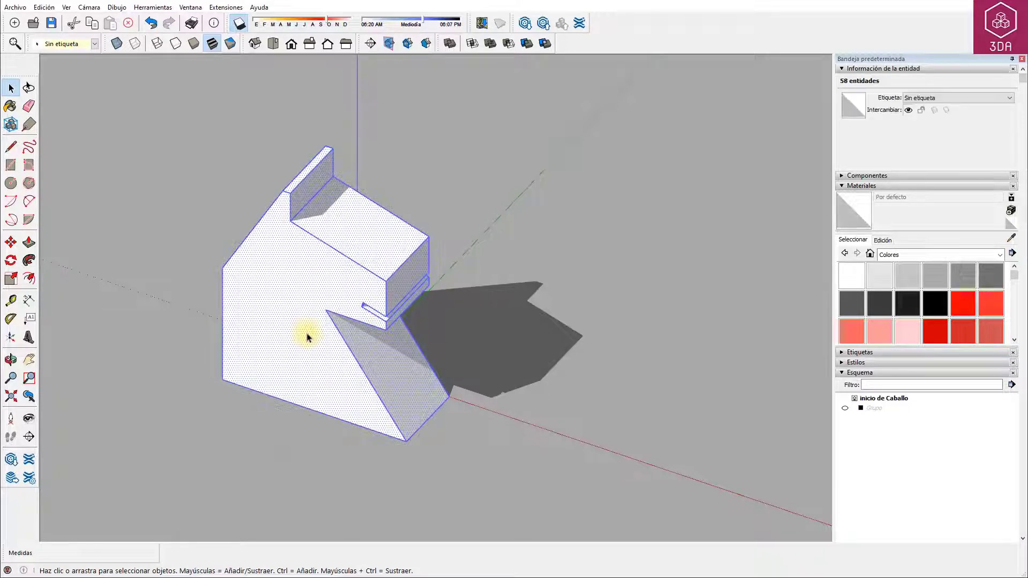
right_click(308, 334)
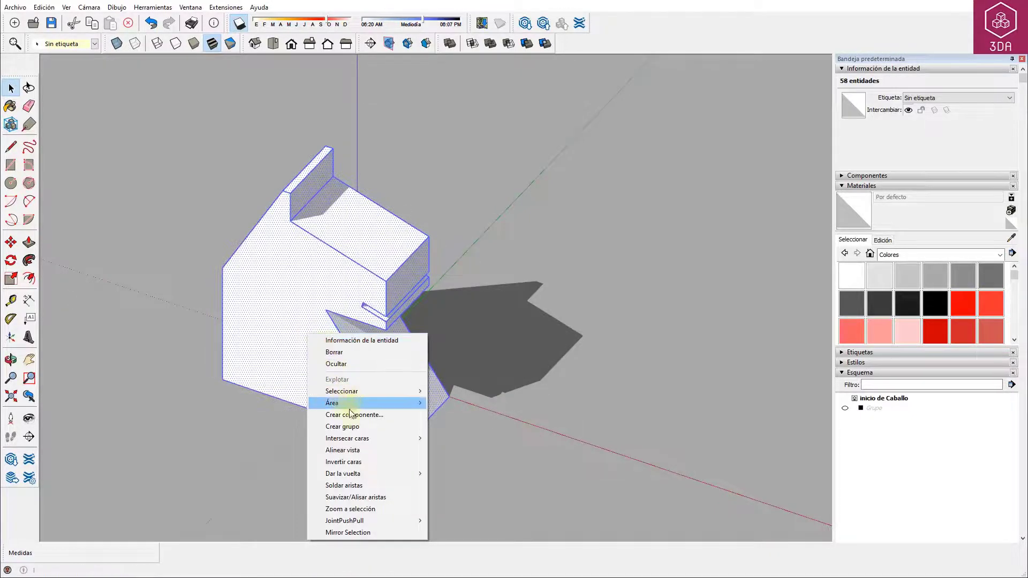
left_click(354, 425)
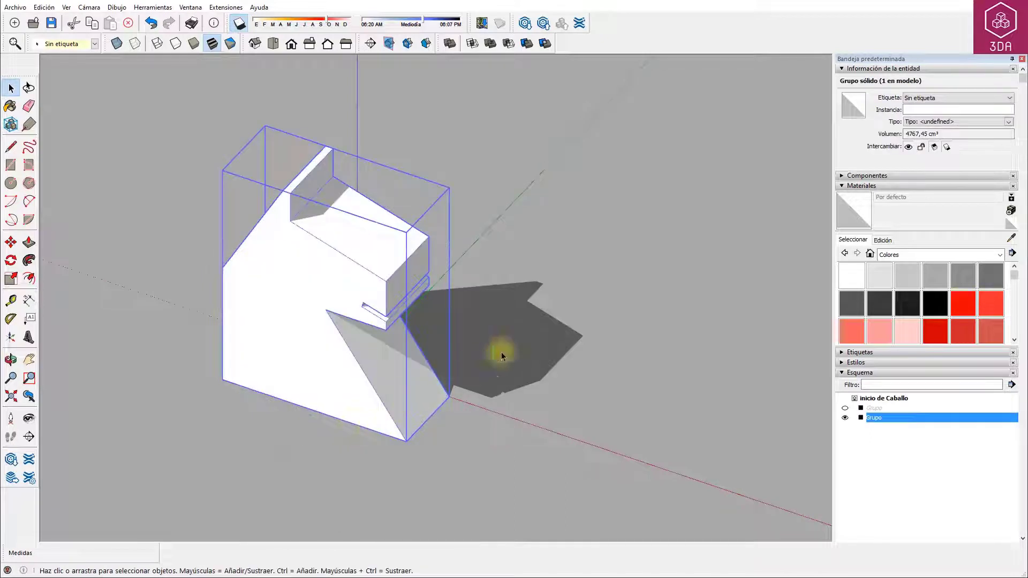
left_click(844, 418)
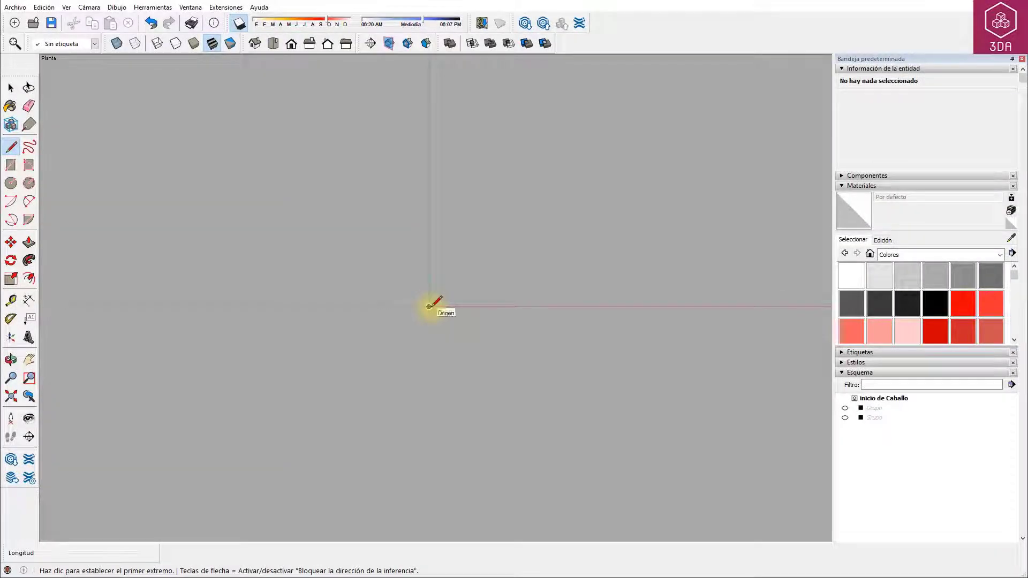
Draw a base line 12,2 to each side of the origin along the red axis
left_click(429, 306)
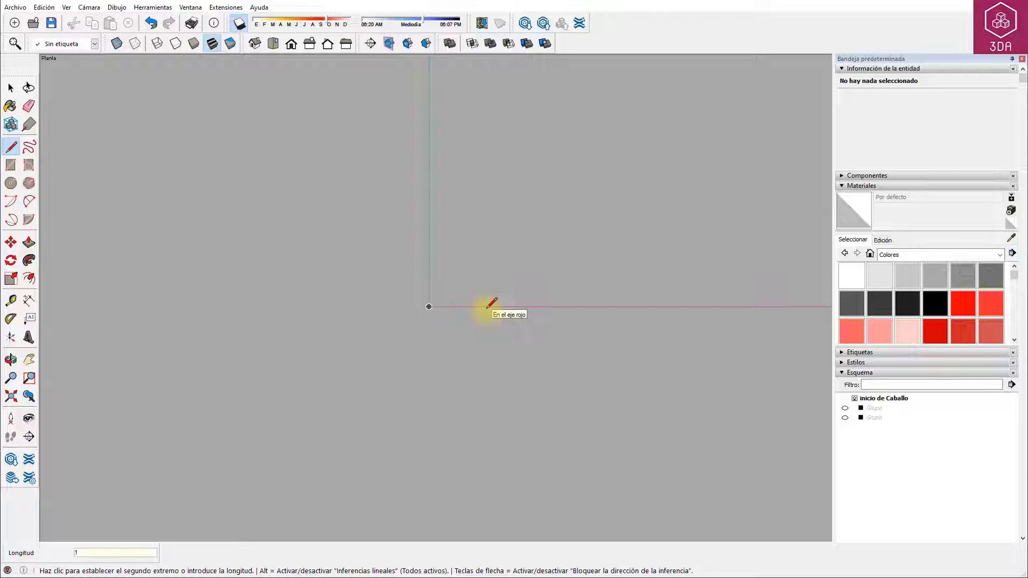
key("Return")
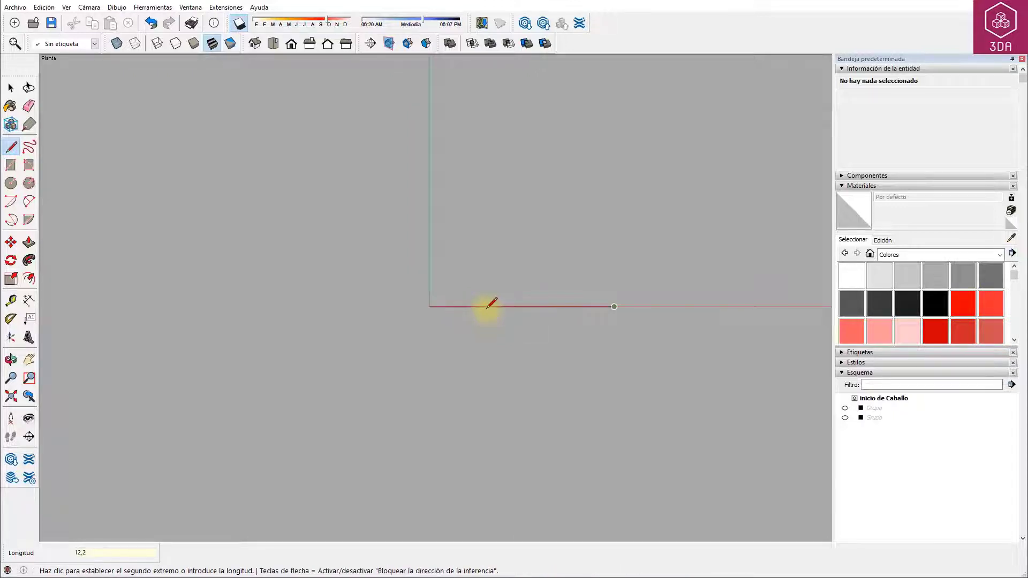
key("Escape")
left_click(428, 306)
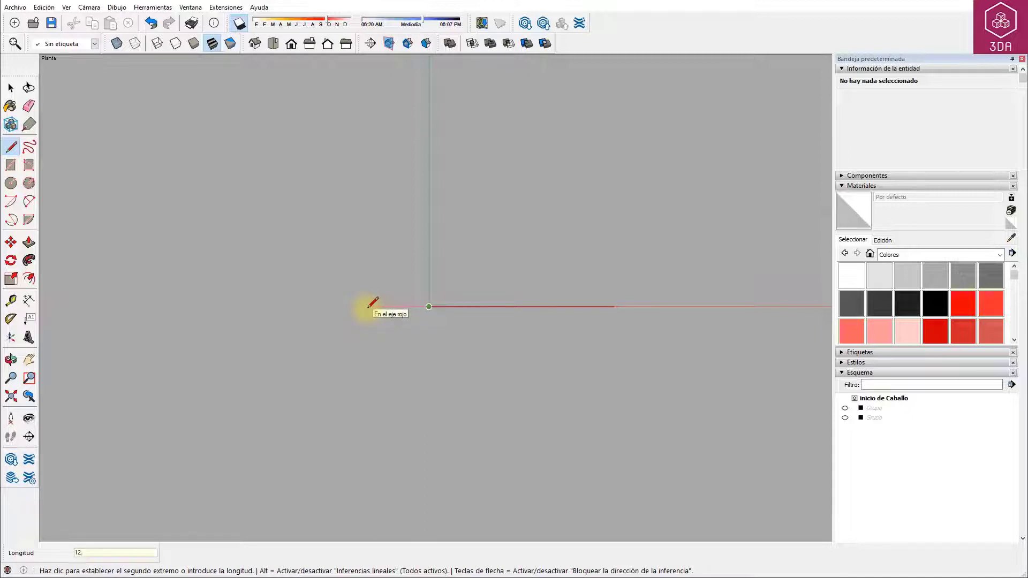
key("Return")
key("space")
Join the line ends with a 2-point arc of 16,3 bulge, closing a half-disc face
key("g")
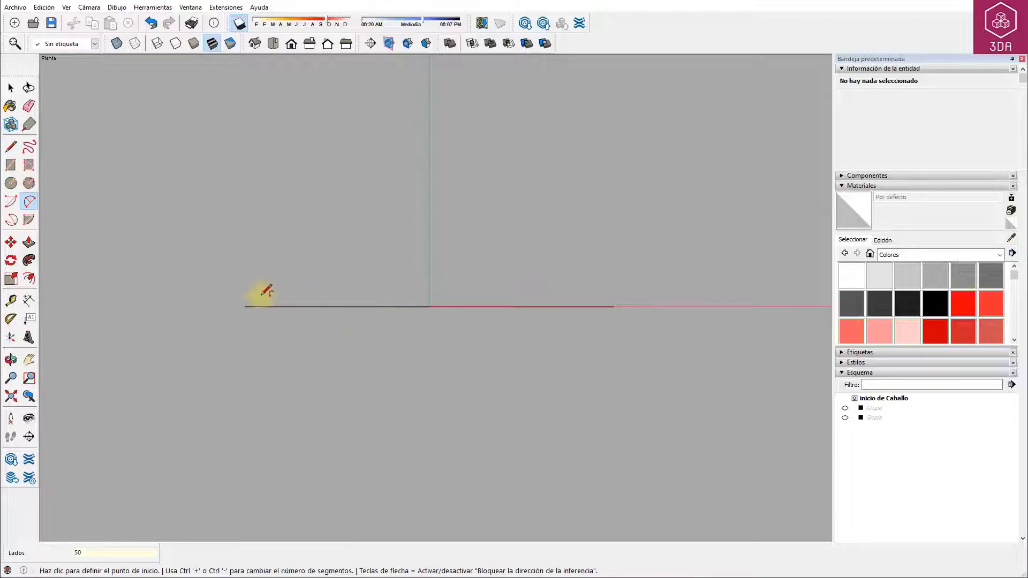
left_click(244, 307)
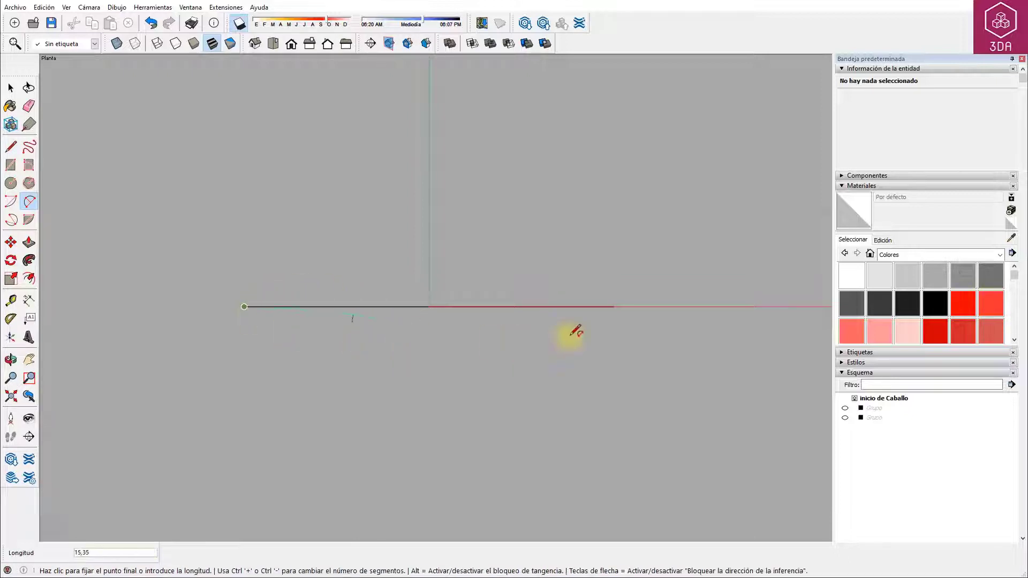
left_click(614, 307)
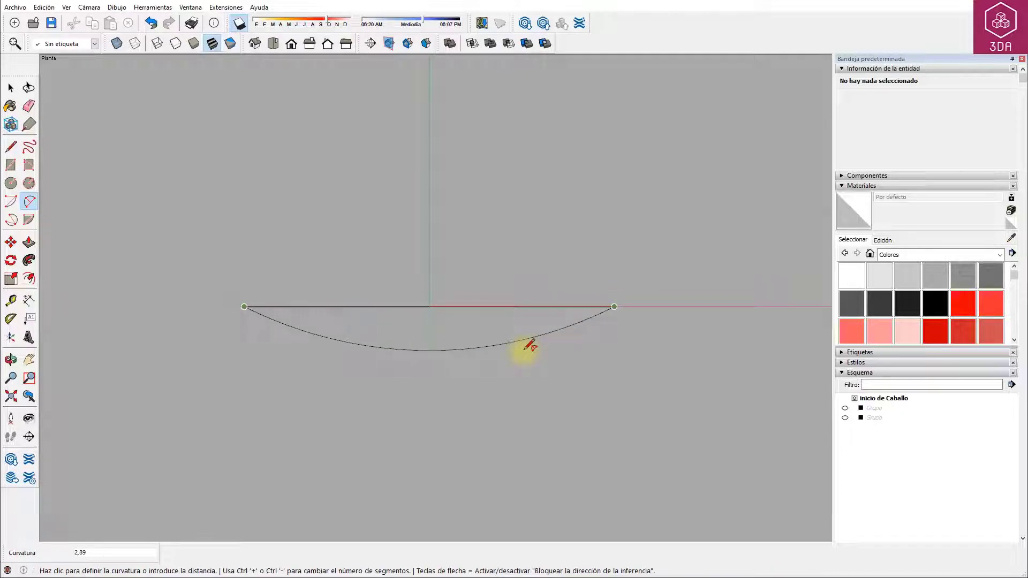
type("16,3r")
key("Return")
key("space")
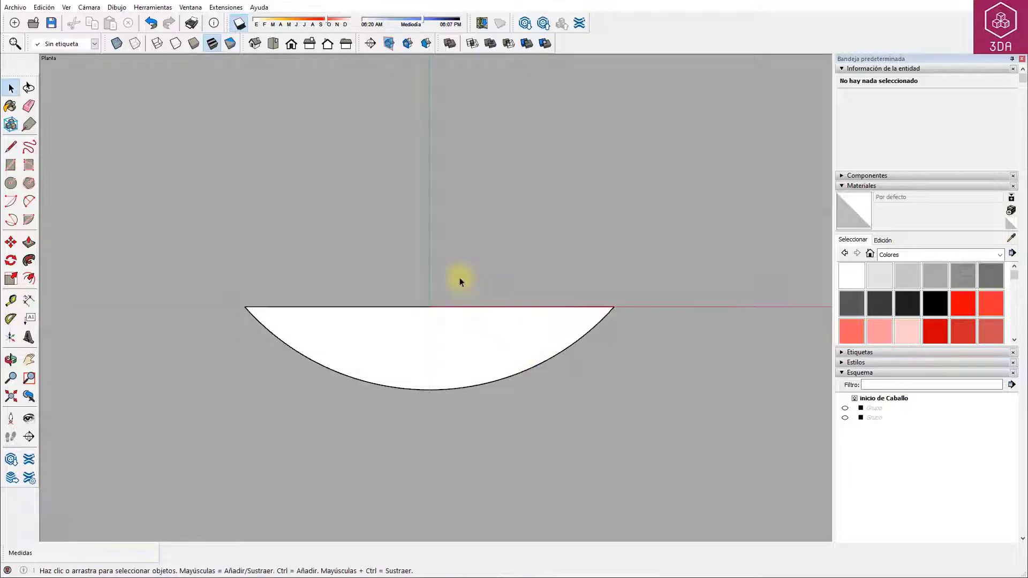
Place a guide 9 units right of the green axis
key("t")
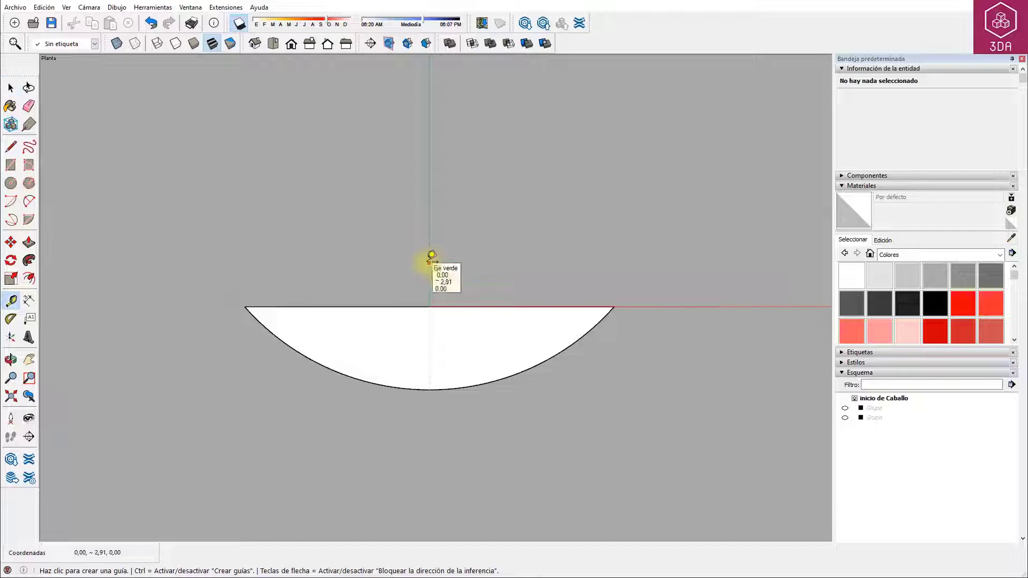
left_click(429, 263)
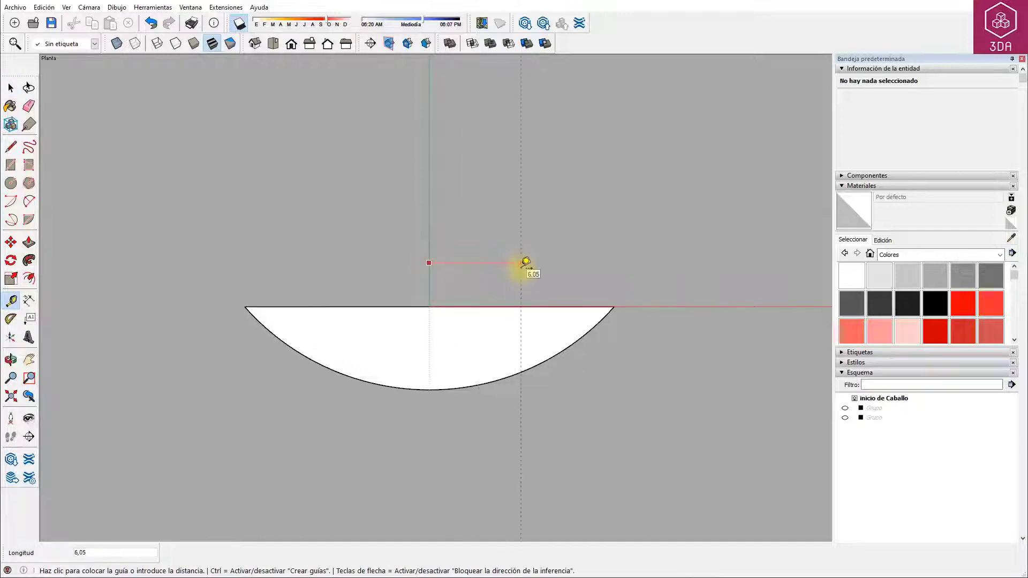
type("9")
key("Return")
Draw a vertical cut line along the guide and delete the right sliver of the face
key("l")
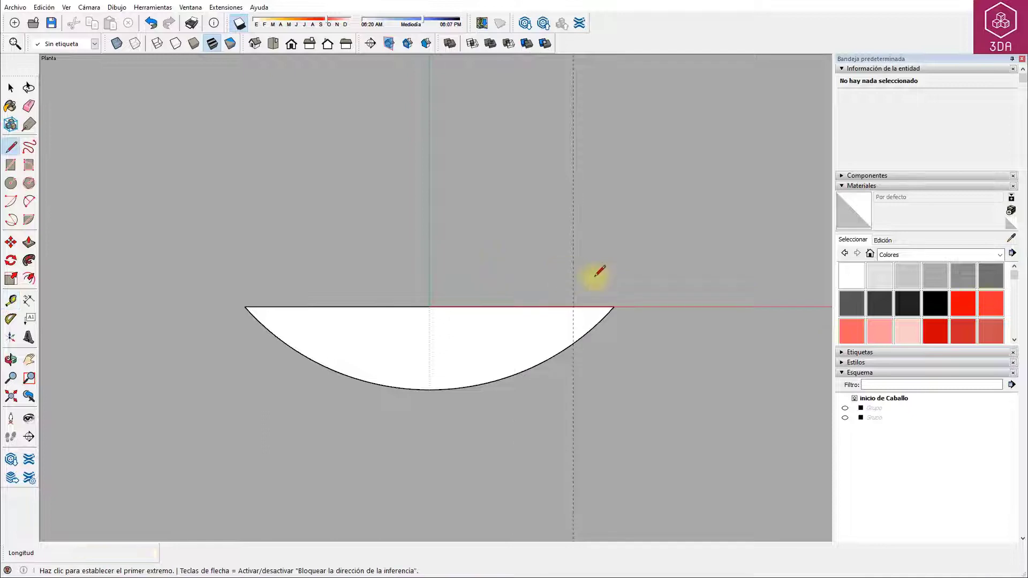
left_click(573, 307)
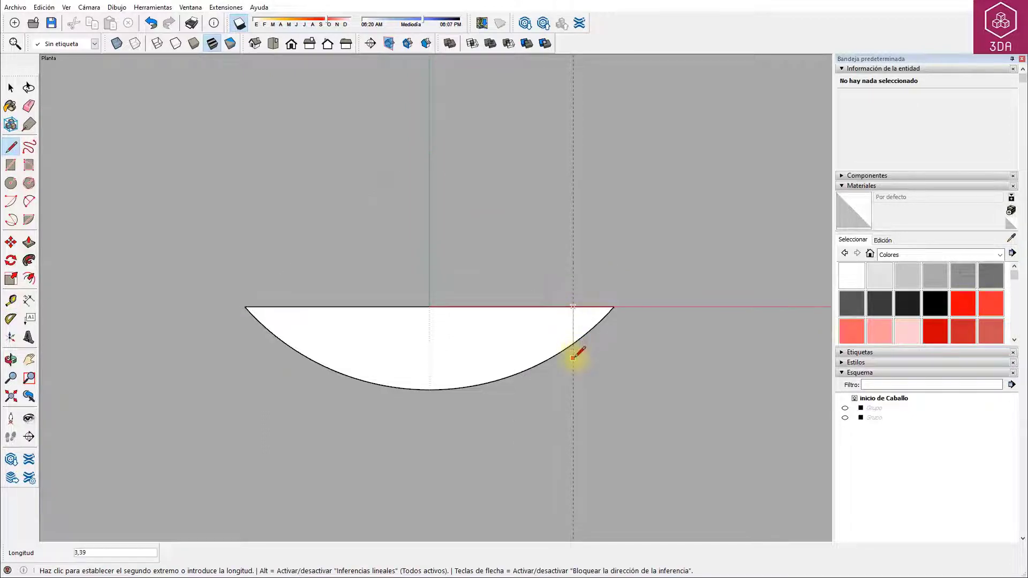
left_click(573, 357)
key("space")
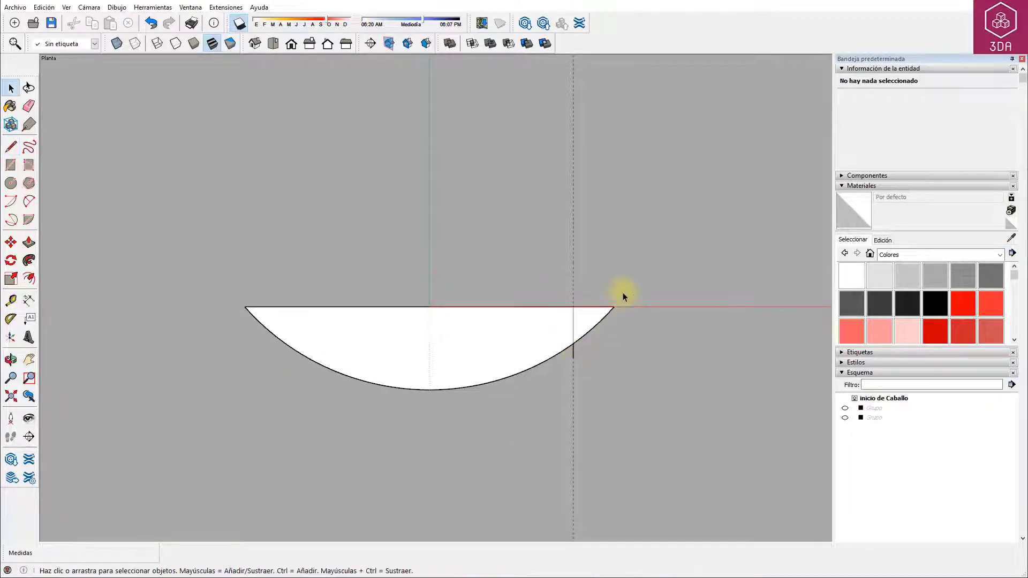
left_click_drag(589, 341, 591, 344)
key("Delete")
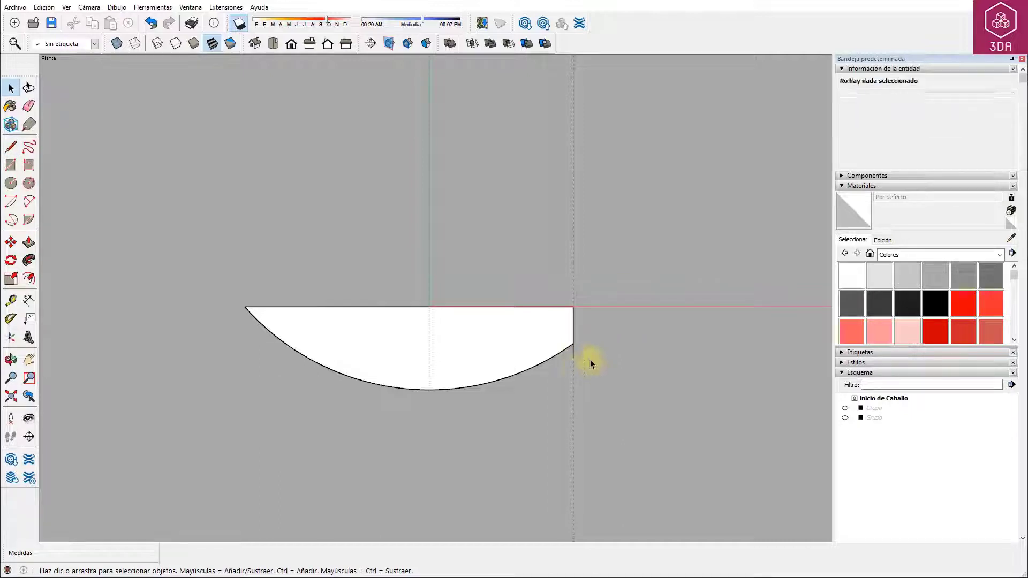
scroll(574, 354, "up", 2)
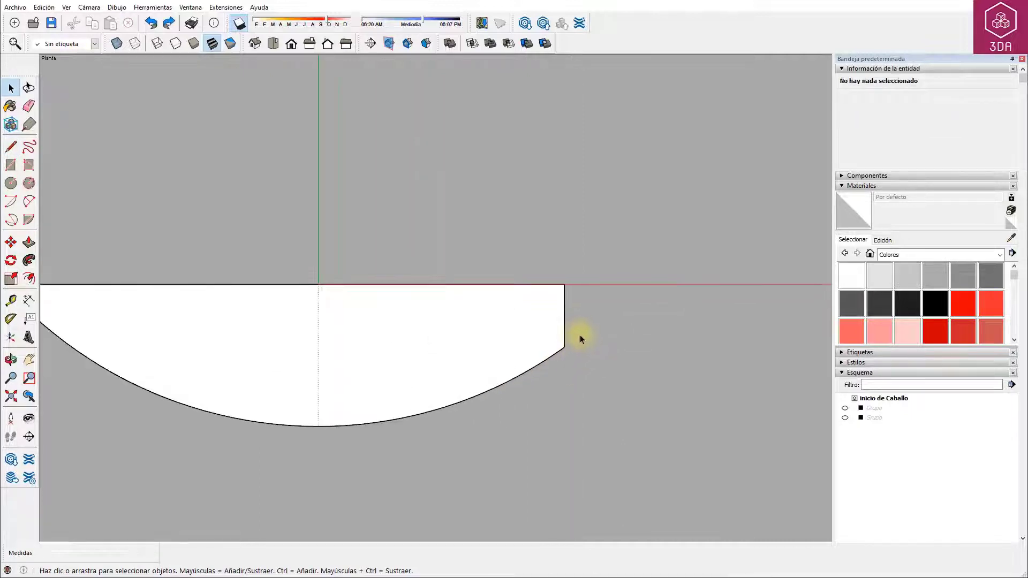
scroll(580, 335, "up", 2)
scroll(579, 336, "up", 2)
scroll(547, 351, "up", 1)
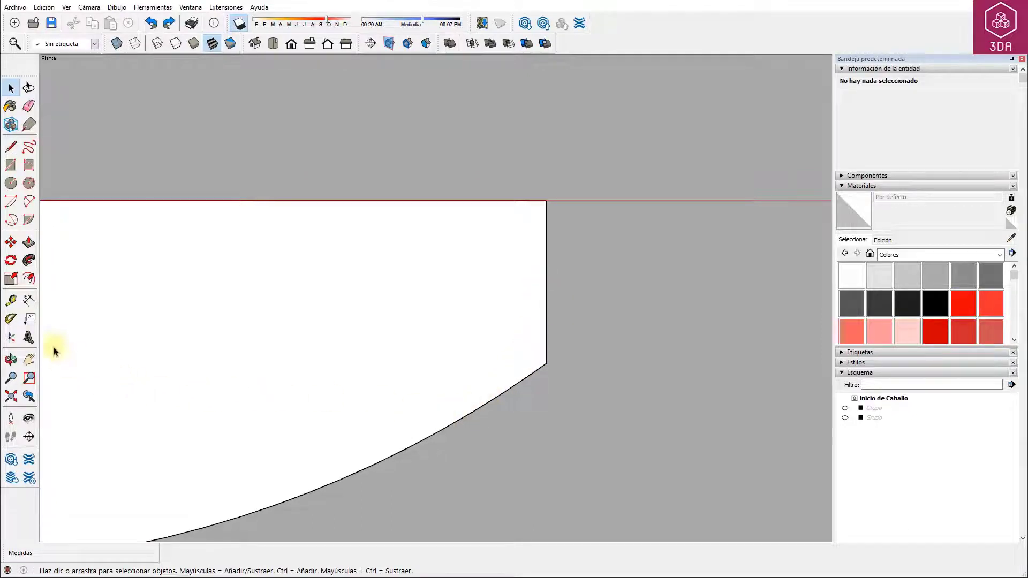
Draw a 2-point arc across the corner between the vertical cut and the big arc
left_click(30, 201)
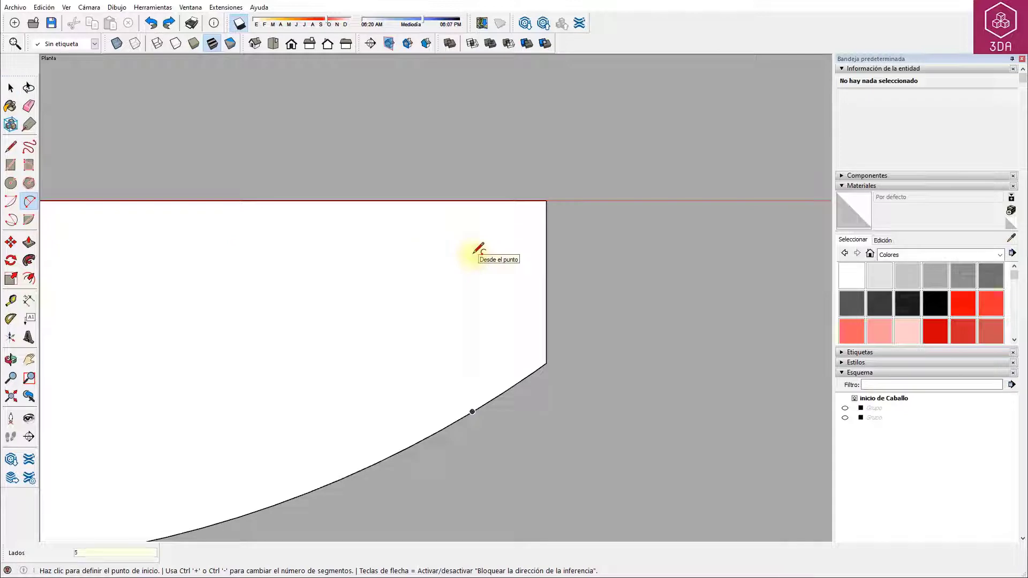
left_click(546, 281)
left_click(473, 411)
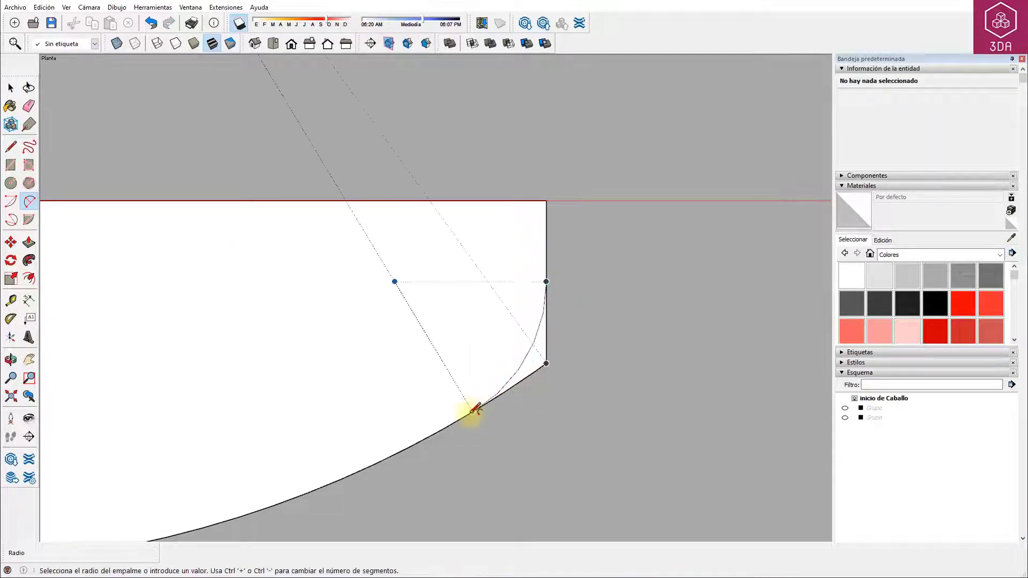
left_click(512, 381)
key("space")
Set the corner arc's radius to 2 in Entity Info and orbit to a tilted view
left_click(514, 381)
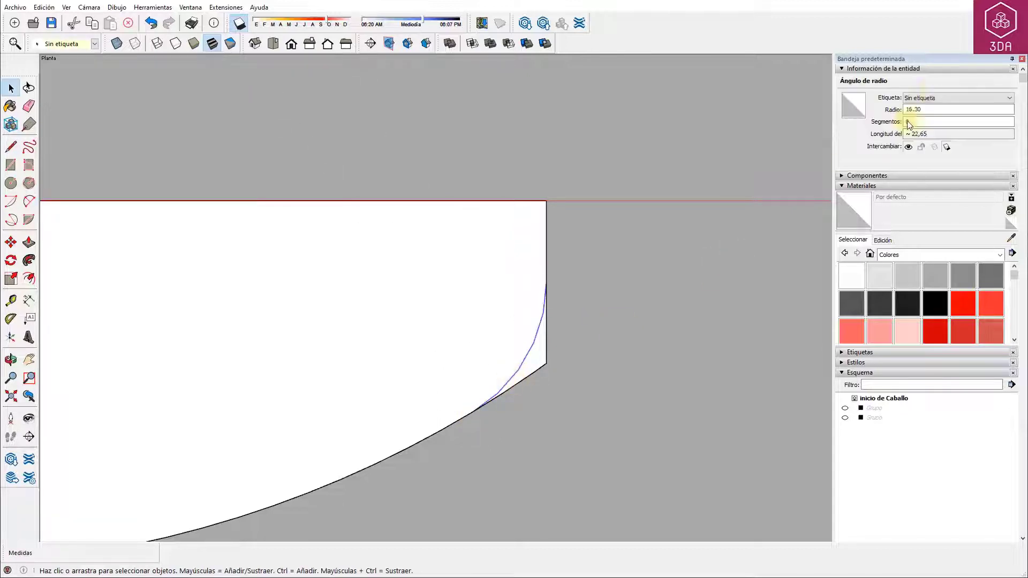
triple_click(916, 109)
type("2")
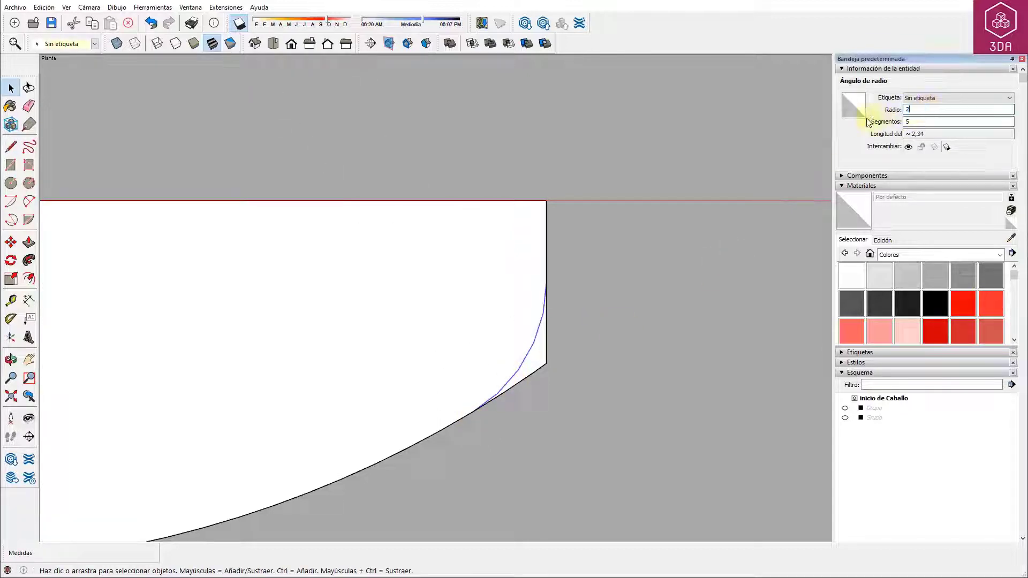
key("Return")
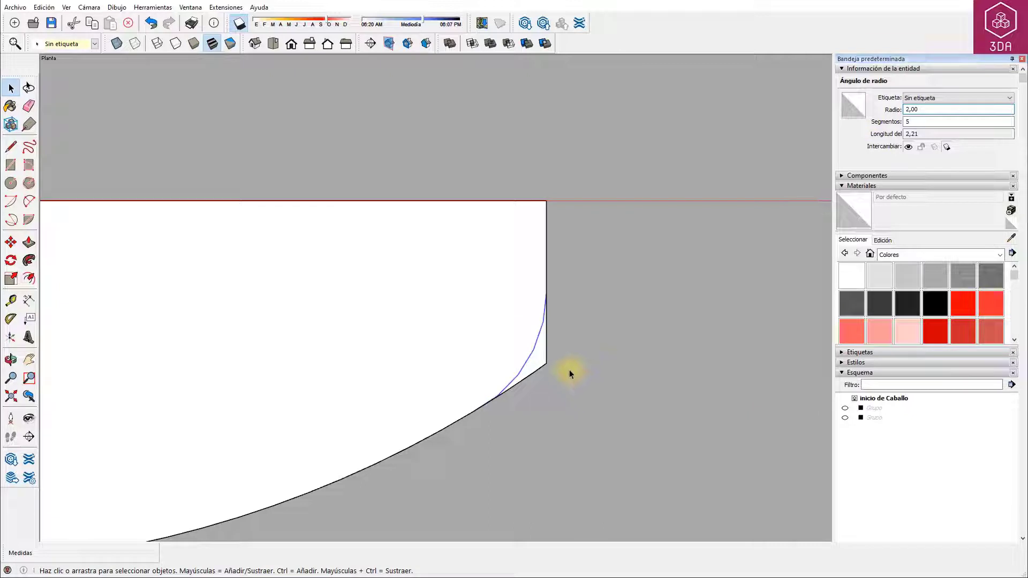
left_click(537, 361)
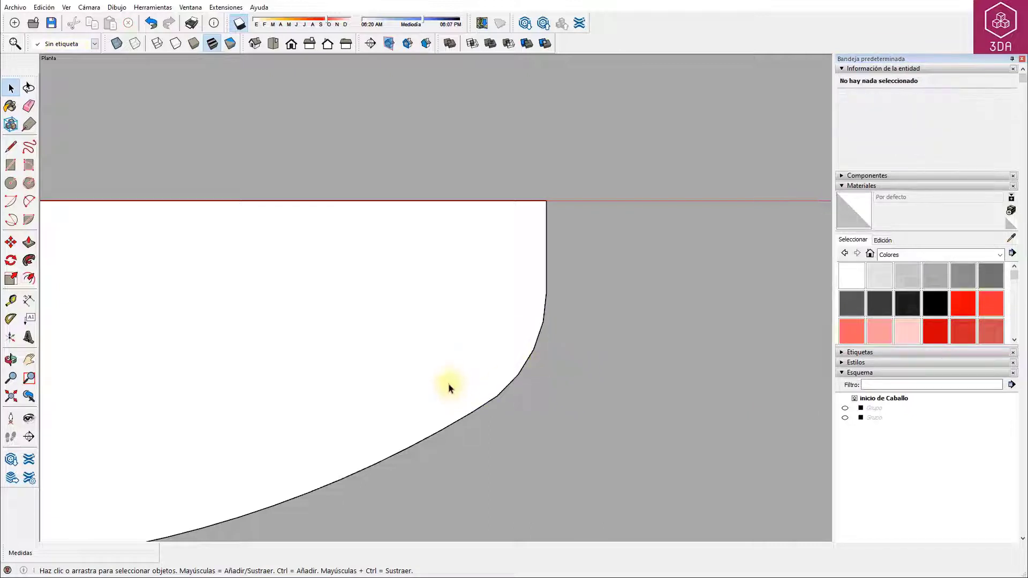
mouse_move(379, 381)
middle_mouse_down()
mouse_move(365, 307)
mouse_move(371, 229)
mouse_move(440, 298)
middle_mouse_up()
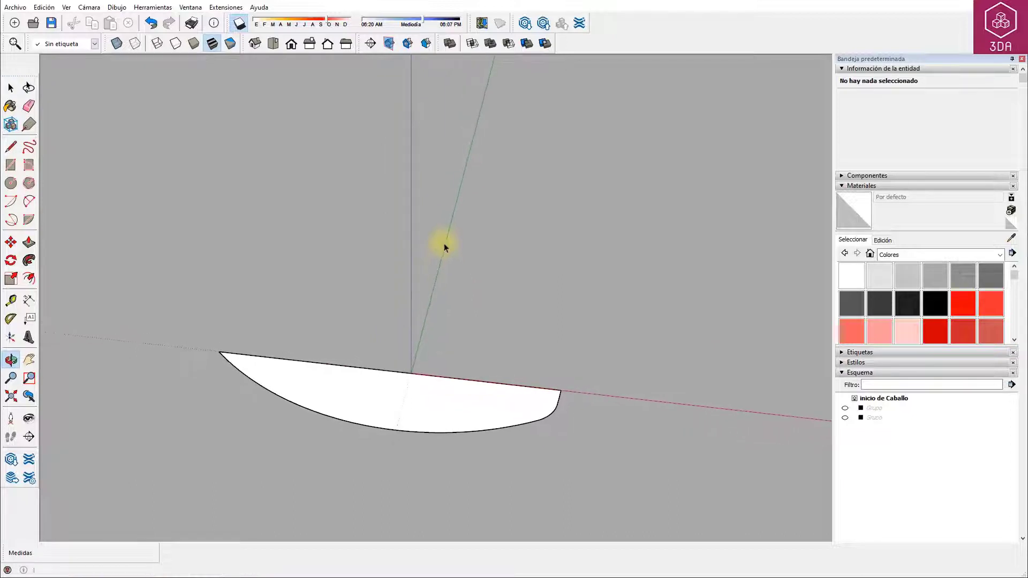
Push/Pull the curved profile up 30 units
key("p")
left_click(484, 390)
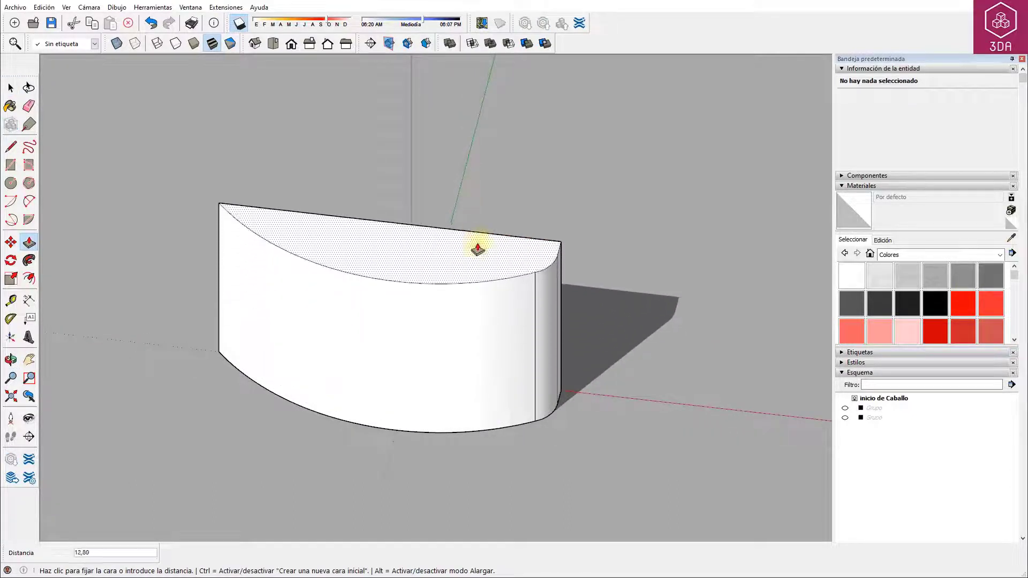
left_click(480, 234)
type("30")
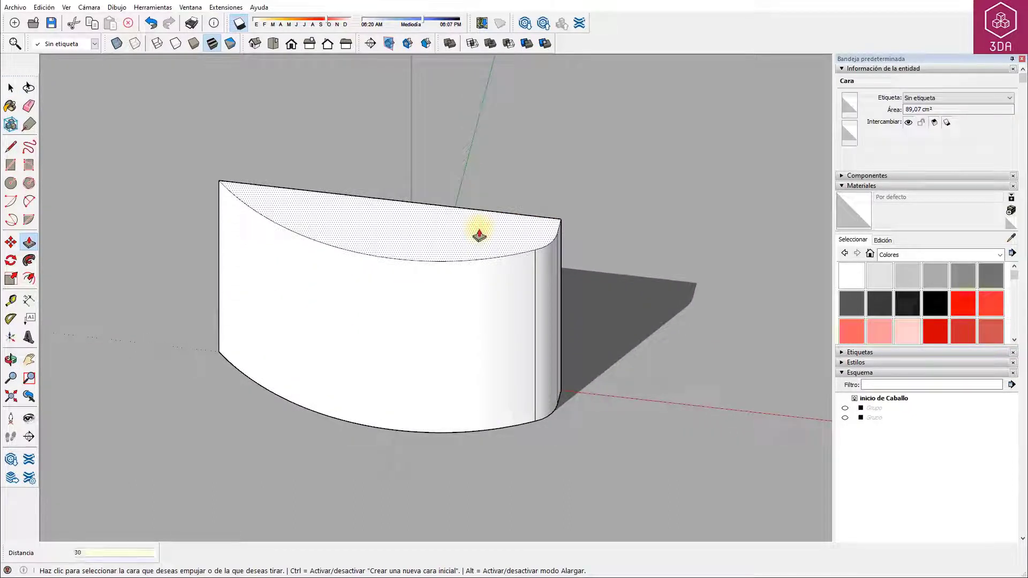
key("Return")
scroll(544, 289, "down", 3)
mouse_move(544, 289)
middle_mouse_down()
mouse_move(395, 241)
mouse_move(436, 271)
middle_mouse_up()
scroll(435, 277, "up", 3)
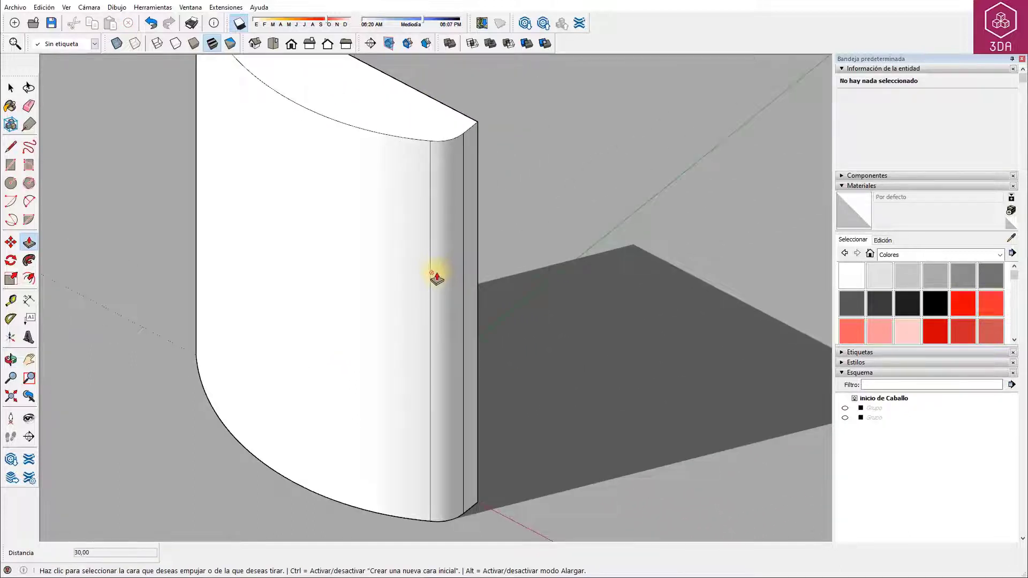
Soften the vertical seam edges and group the whole extrusion as one solid
key("e")
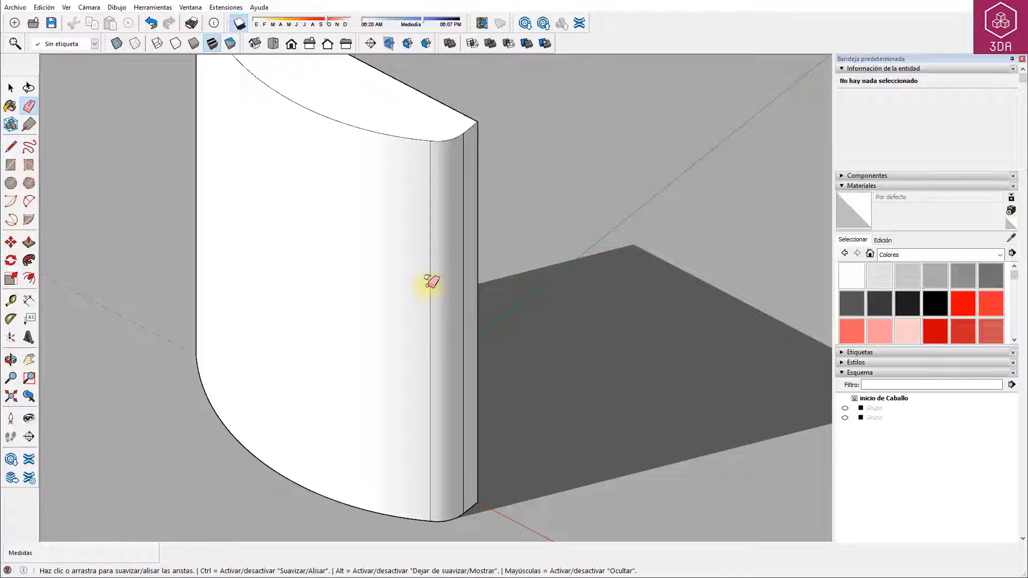
left_click(431, 281, "ctrl")
left_click(464, 289, "ctrl")
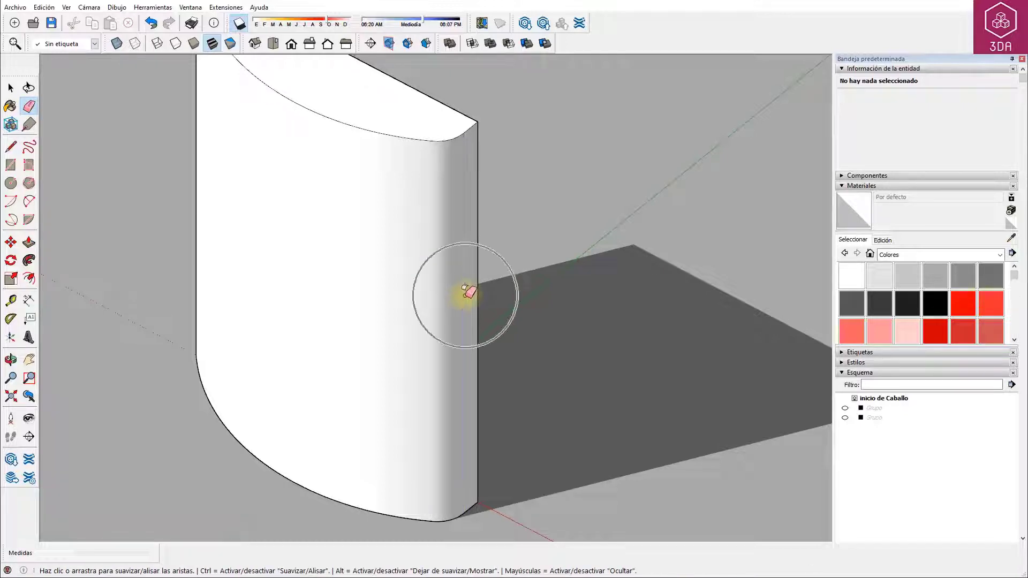
key("space")
triple_click(462, 300)
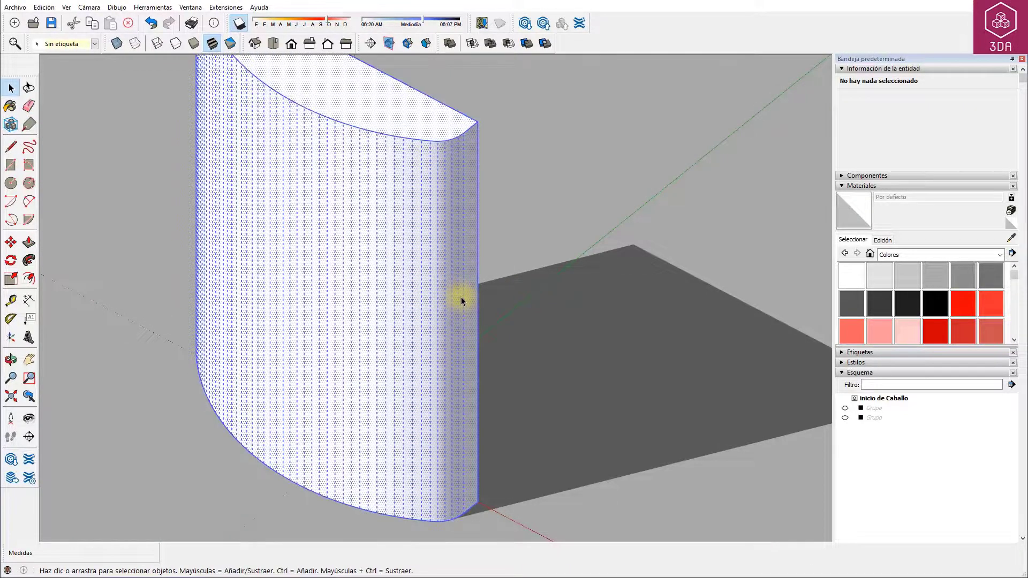
right_click(463, 301)
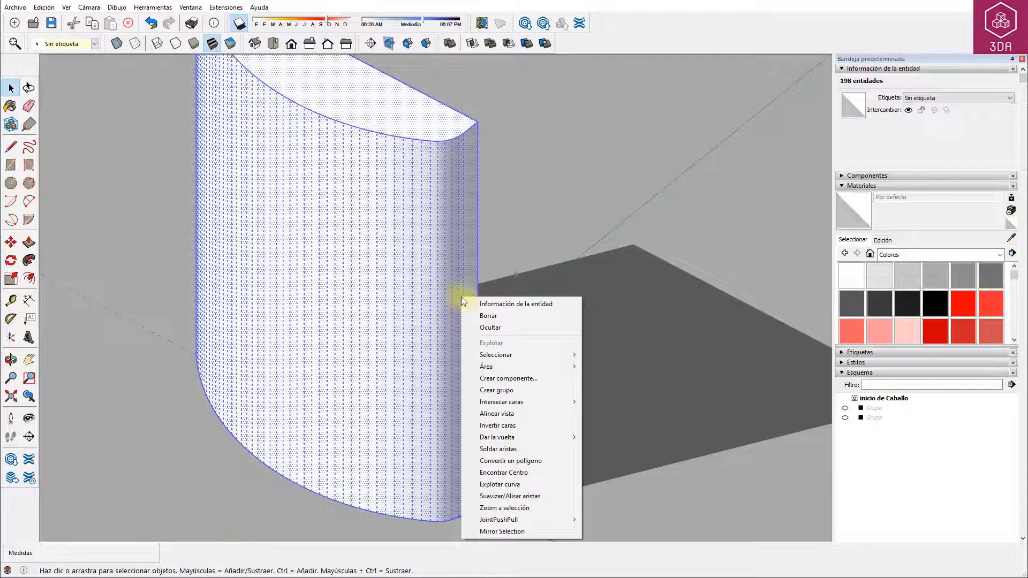
left_click(518, 392)
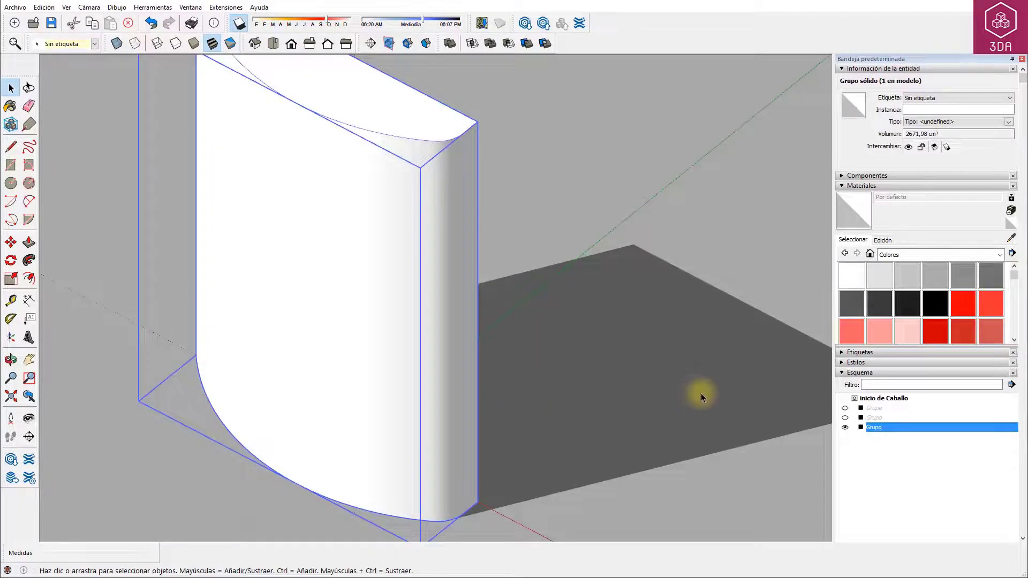
Unhide the horse-head group in Esquema and orbit around both solids
scroll(696, 395, "down", 3)
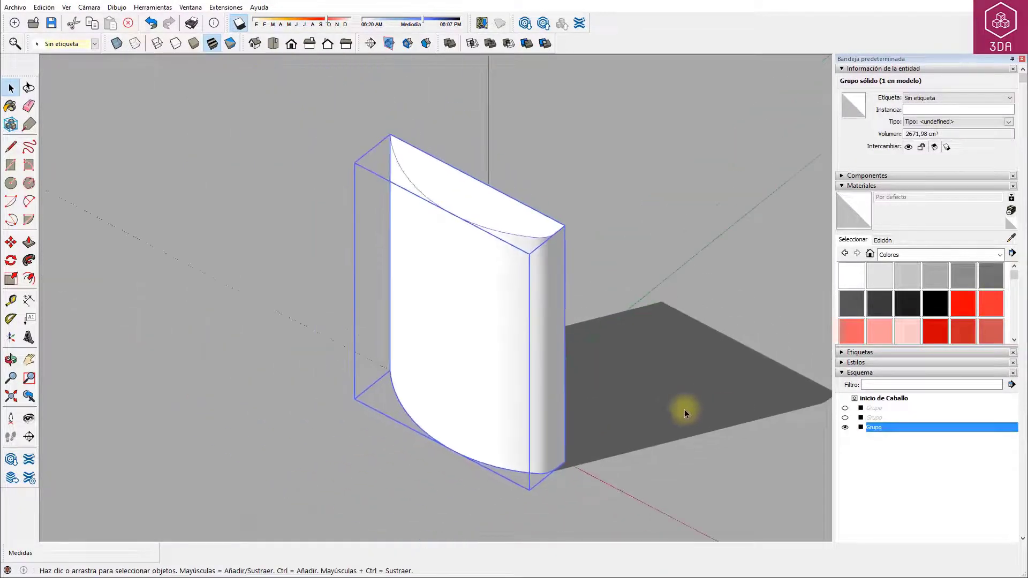
left_click(845, 418)
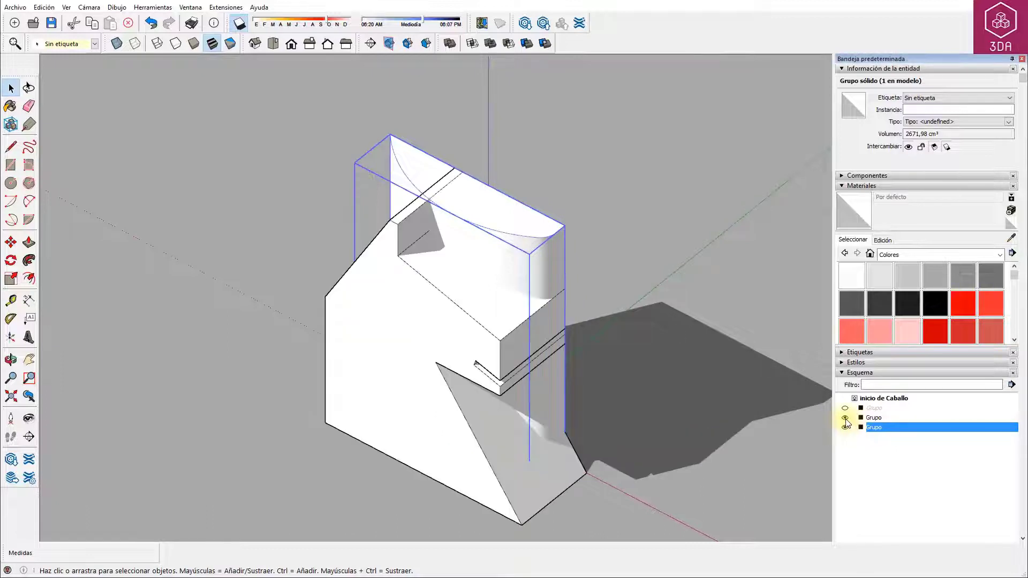
mouse_move(699, 416)
middle_mouse_down()
mouse_move(658, 349)
mouse_move(681, 317)
middle_mouse_up()
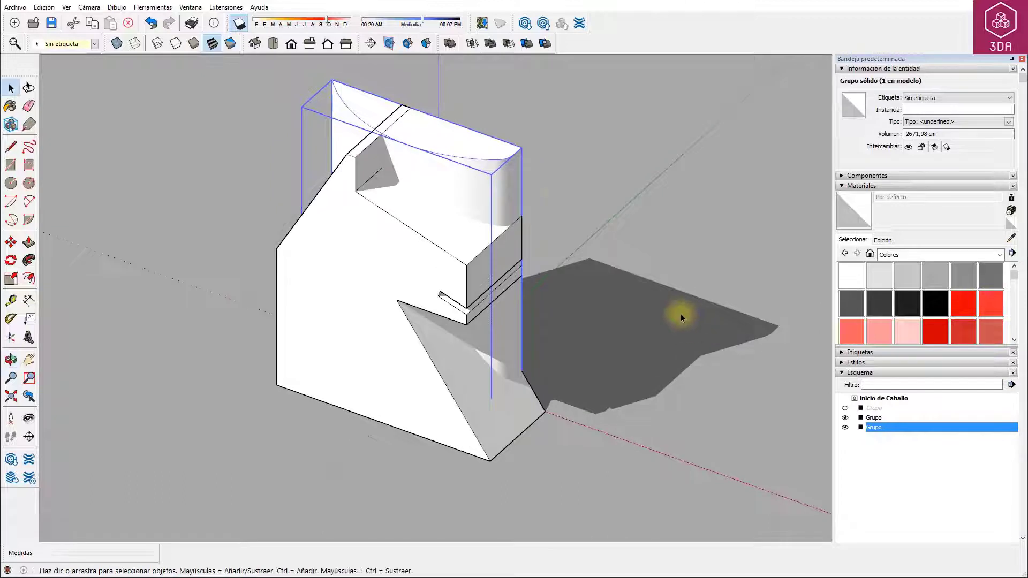
Intersect the head with the curved solid and open the resulting Intersección group for editing
left_click(473, 44)
left_click(333, 329)
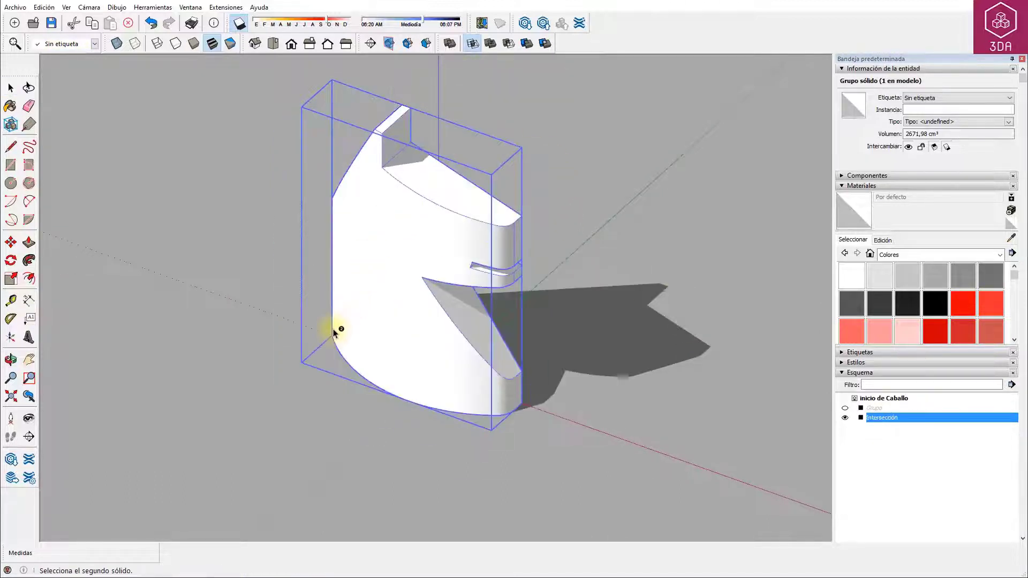
left_click(563, 285)
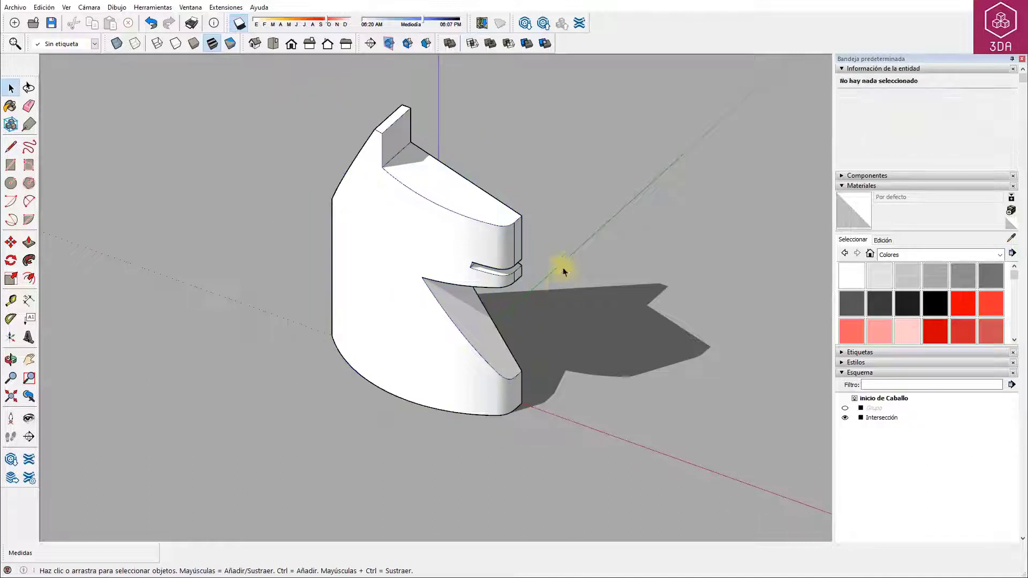
scroll(516, 185, "up", 2)
scroll(496, 249, "up", 2)
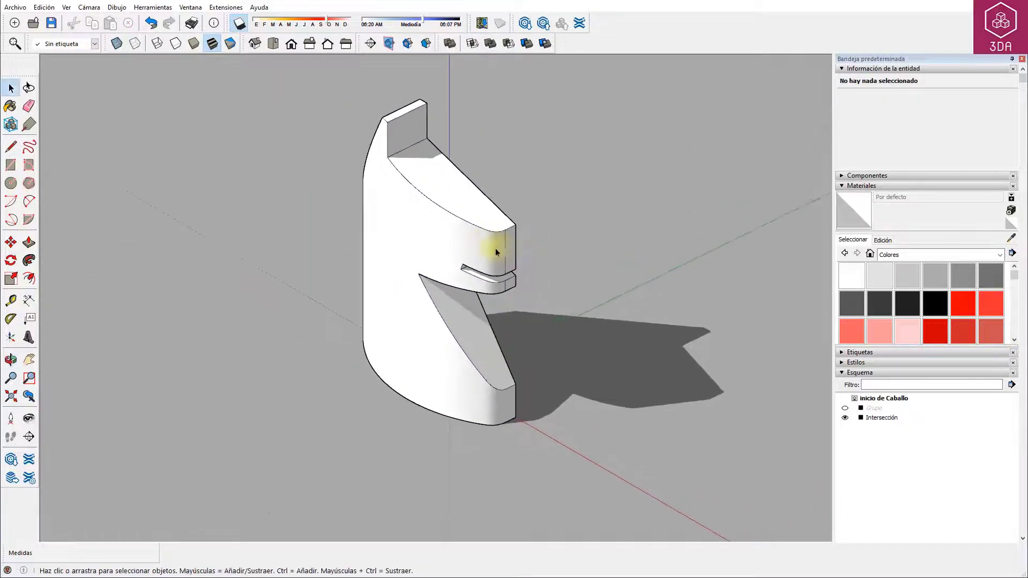
scroll(504, 249, "up", 2)
scroll(504, 249, "up", 1)
double_click(506, 251)
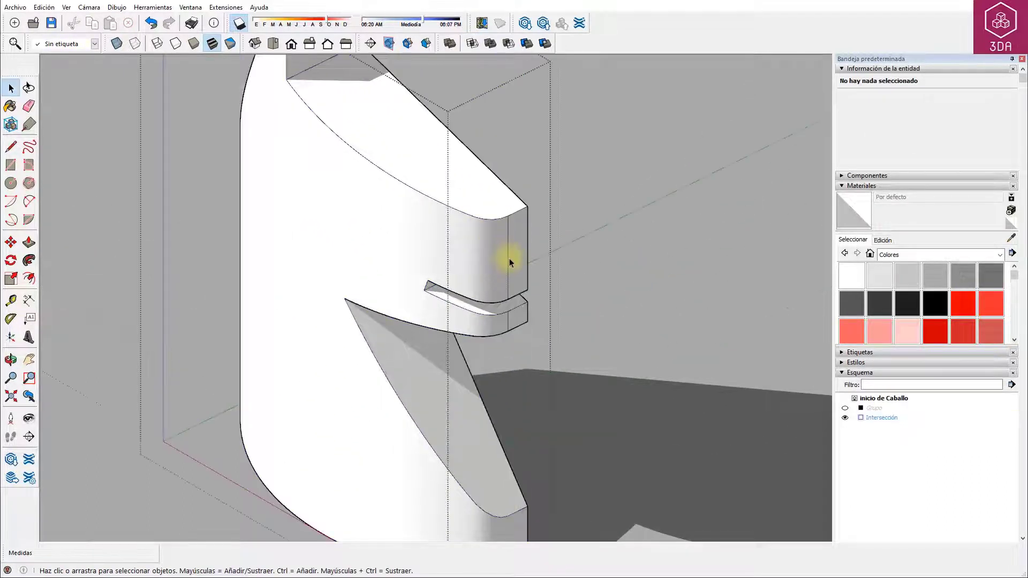
Soften the vertical jaw edge inside Intersección with the Eraser, then exit the group
key("e")
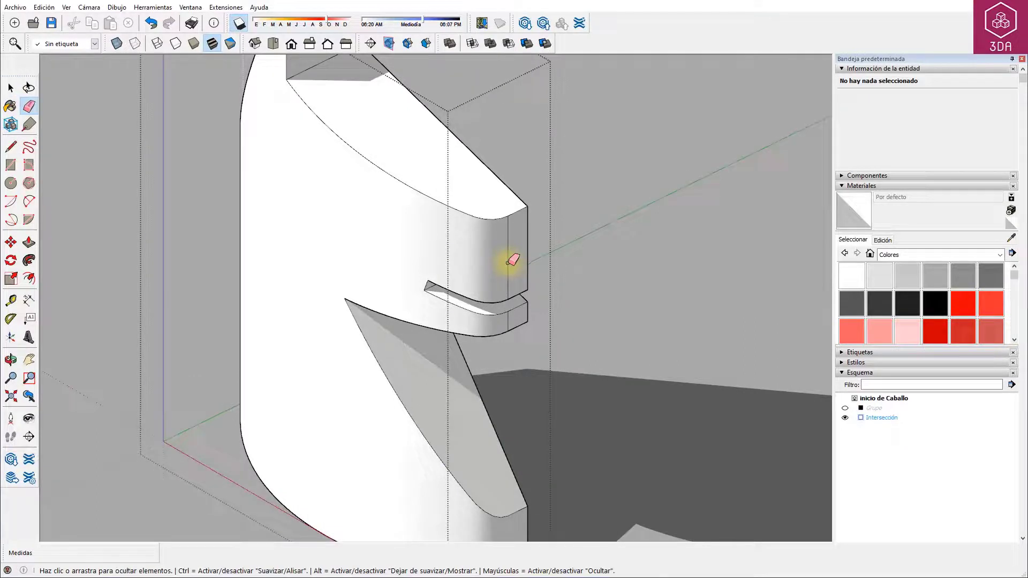
left_click(509, 259, "ctrl")
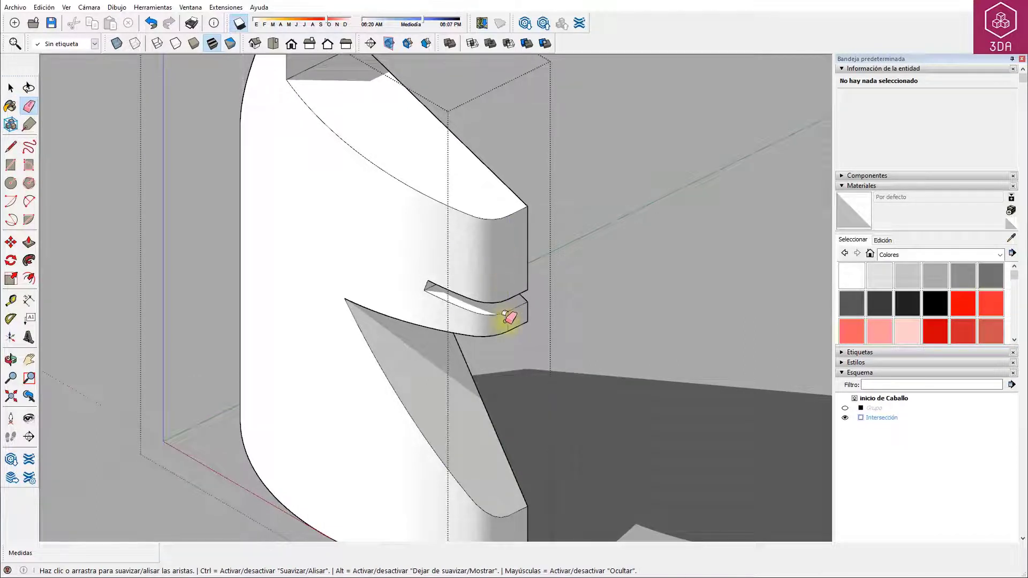
key("space")
key("Escape")
scroll(509, 314, "down", 4)
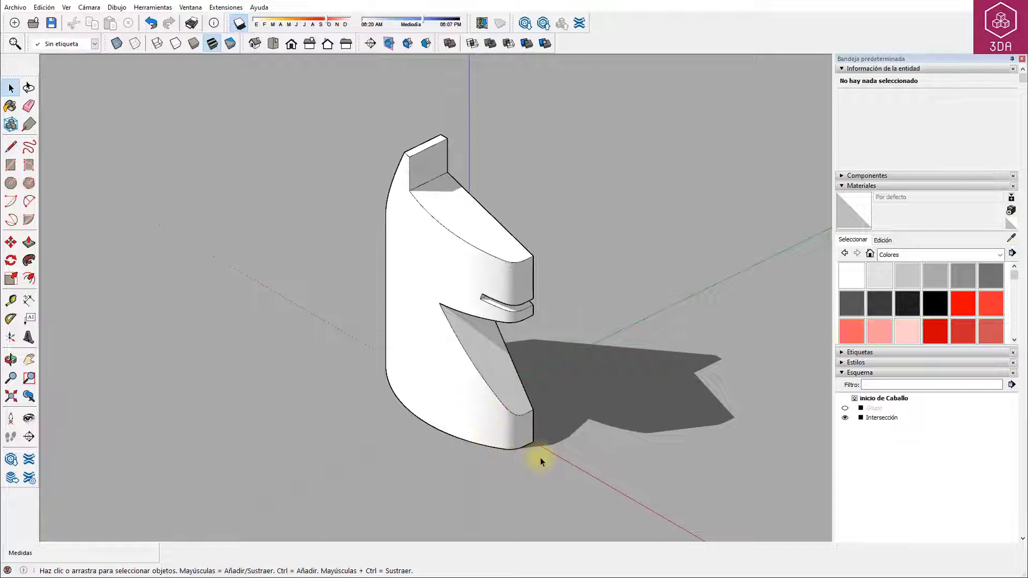
Hide the Intersección solid and place a guide 1,1 from the green axis
left_click(846, 419)
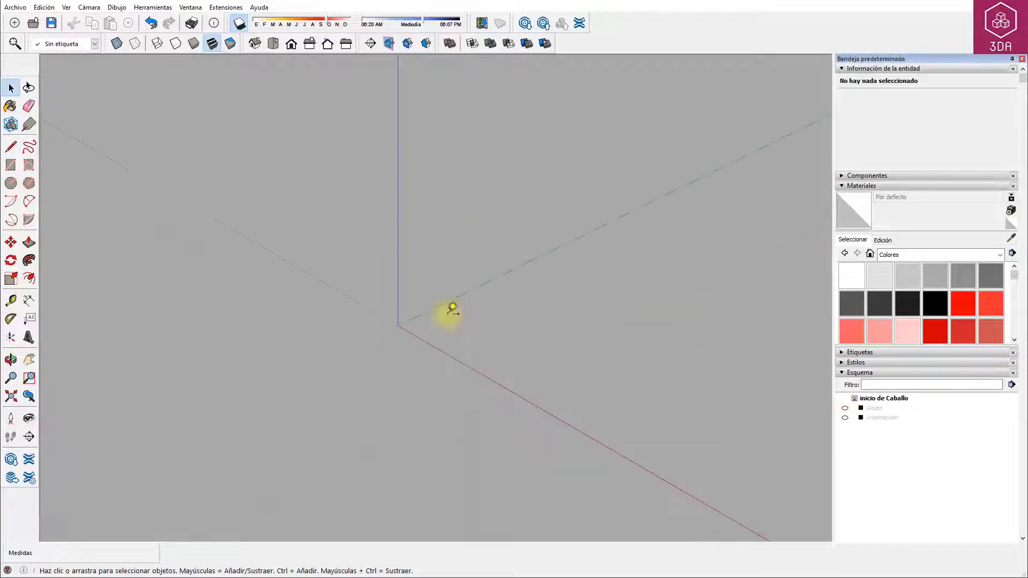
key("t")
left_click(436, 307)
type("1,1")
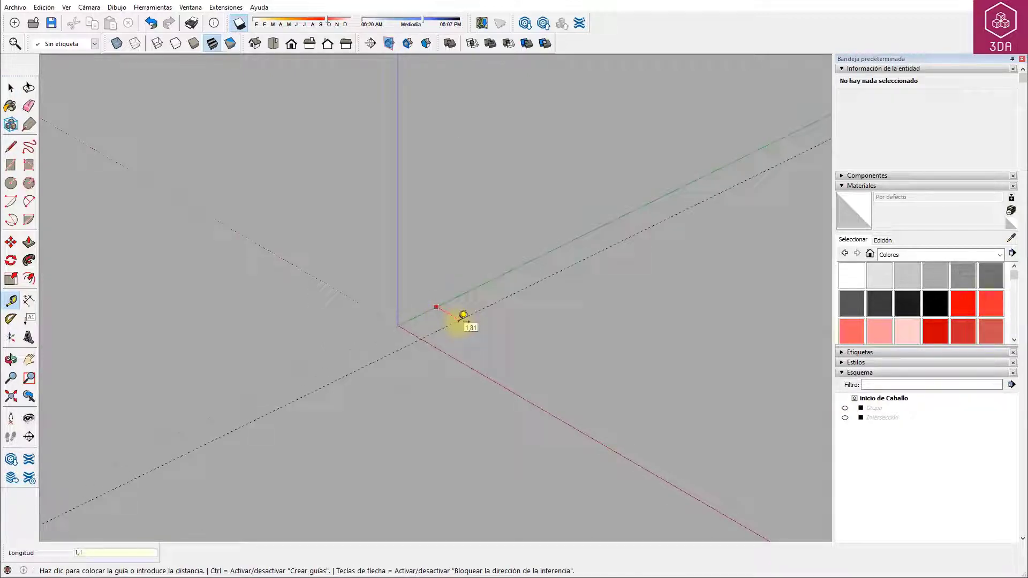
key("Return")
key("space")
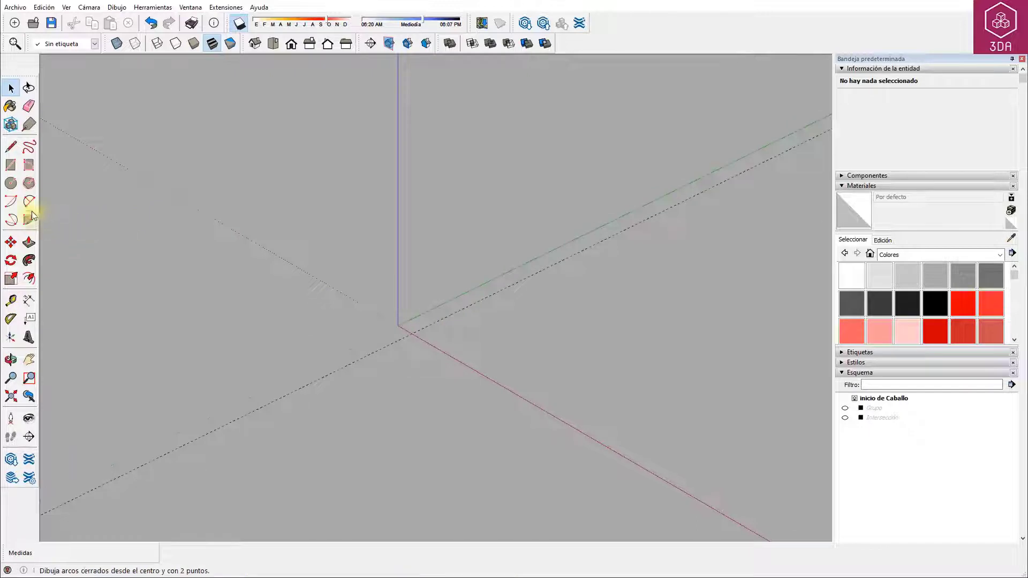
Draw a radius-6 half-circle arc centred on the origin and set it to 50 segments
left_click(8, 200)
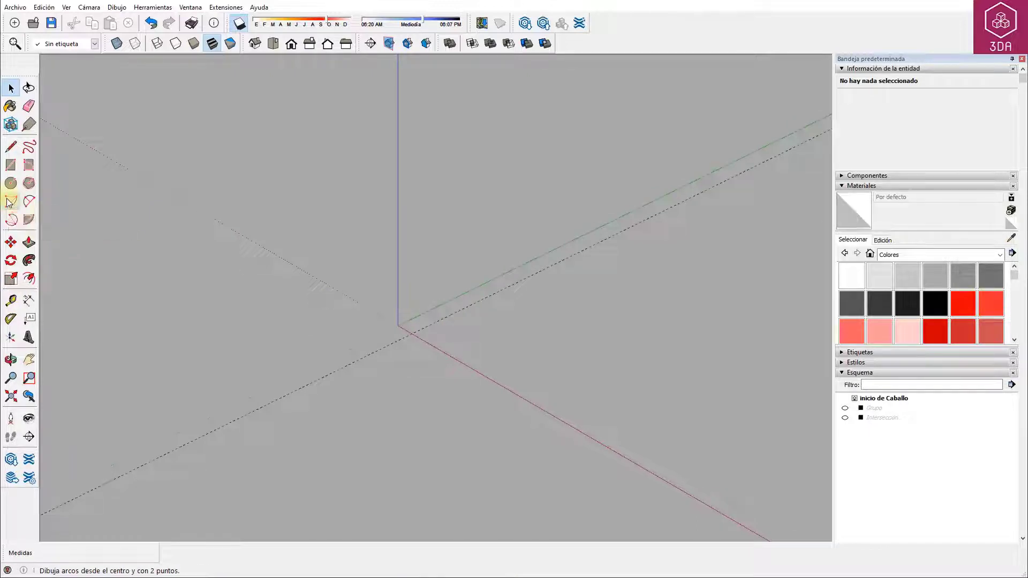
left_click(414, 333)
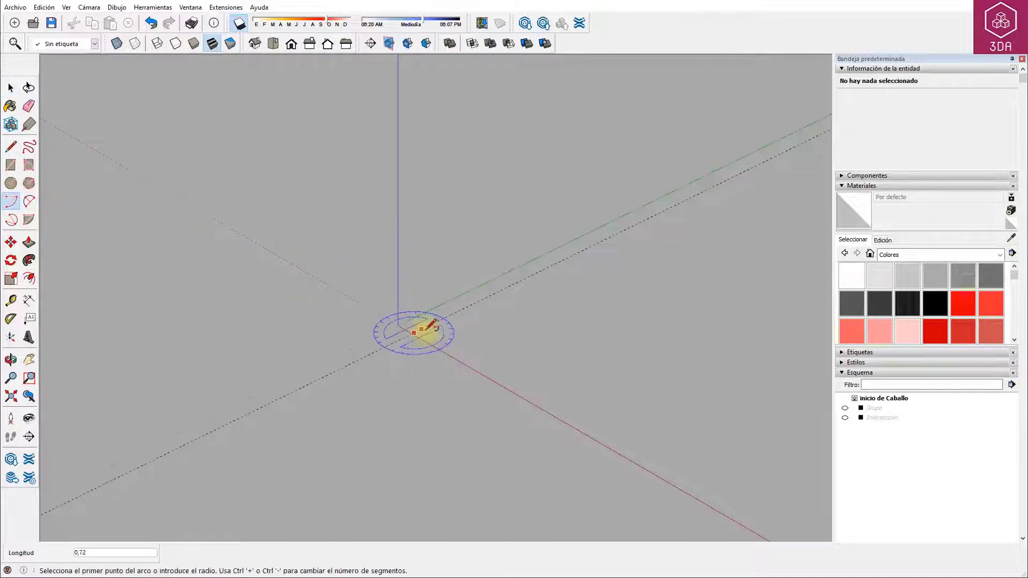
left_click(491, 300)
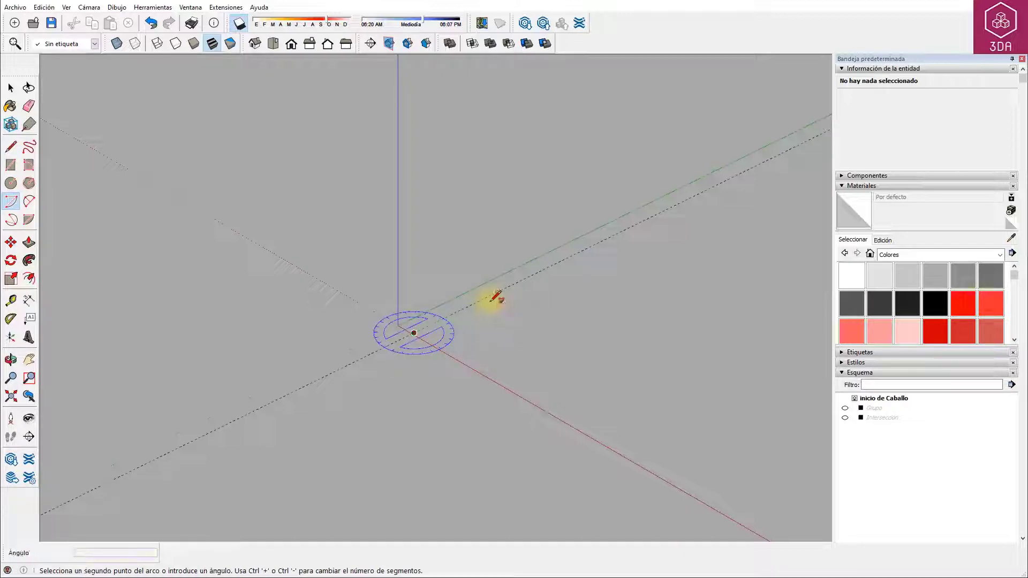
left_click(332, 373)
key("space")
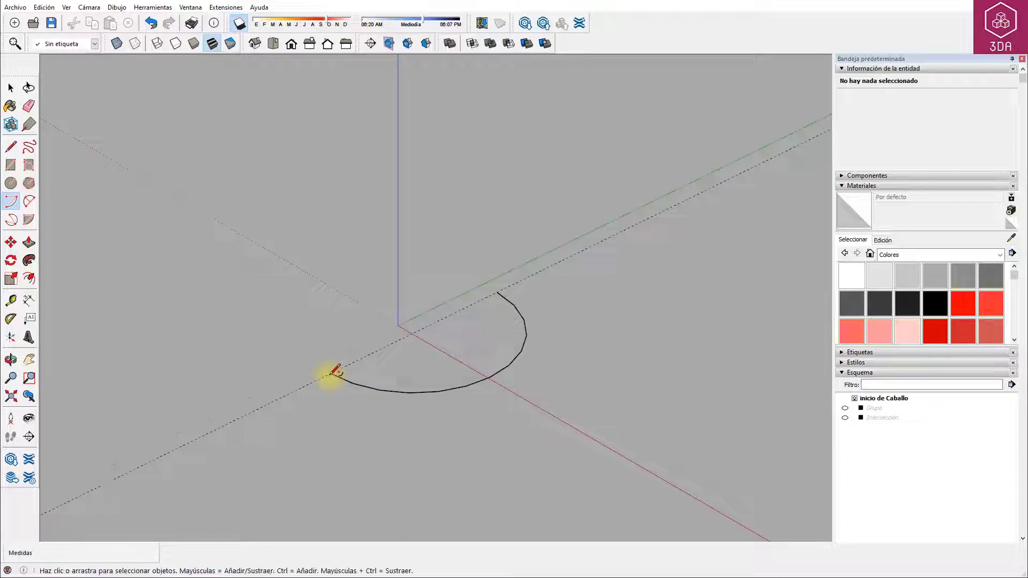
left_click(337, 378)
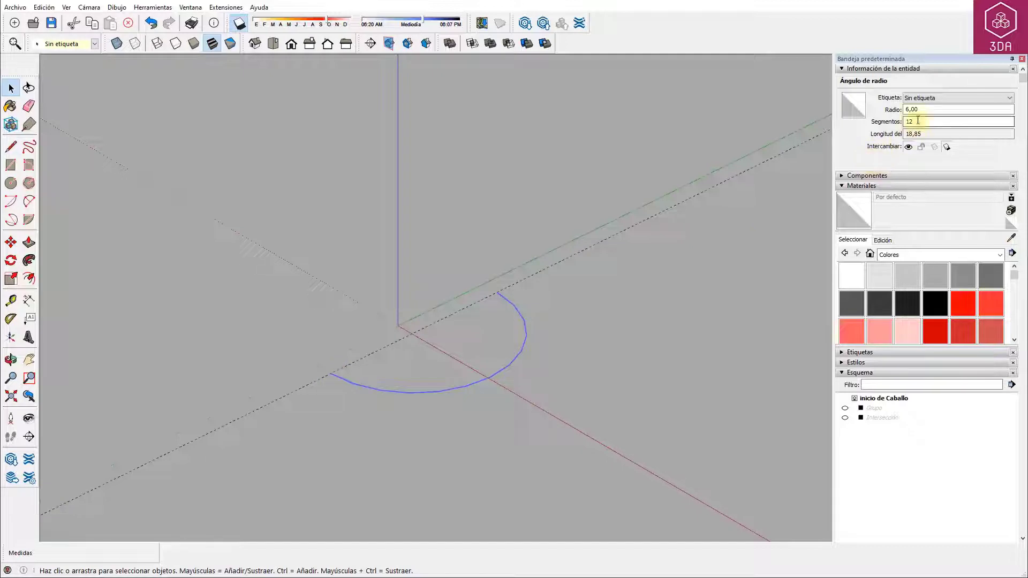
left_click_drag(918, 120, 897, 118)
type("50")
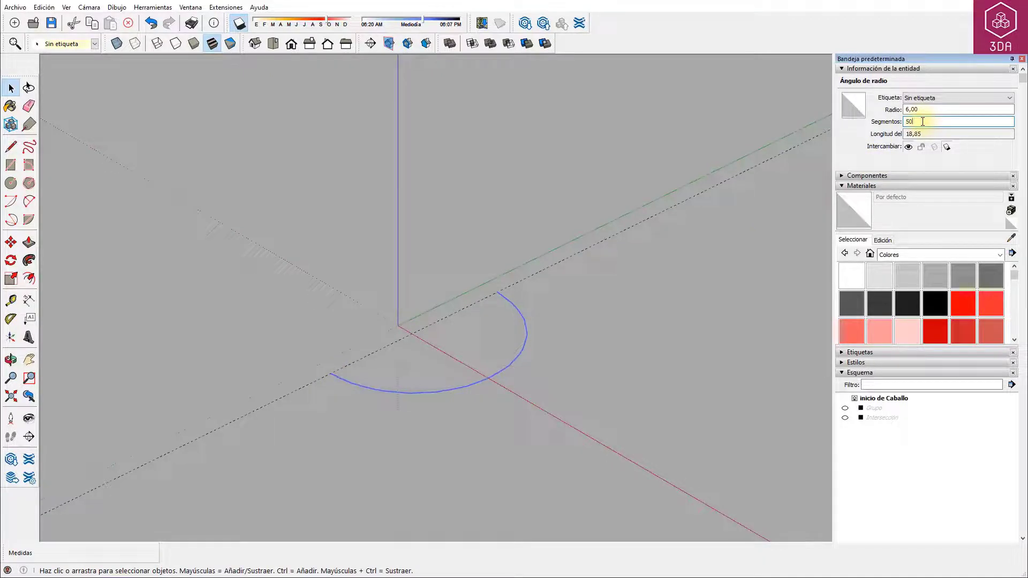
left_click(531, 244)
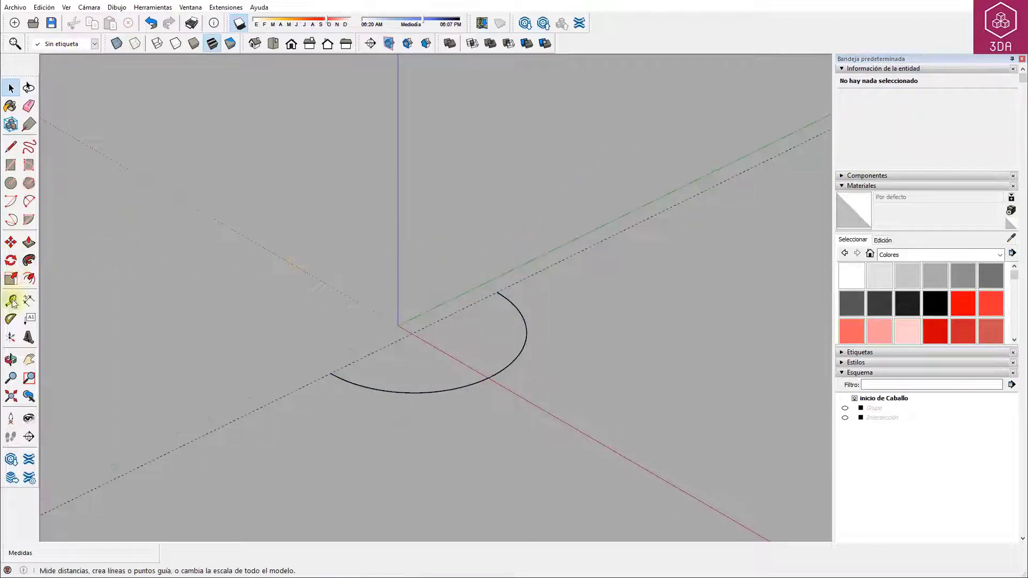
Place a 60° angled guide at the arc's end, measured from the green axis
left_click(11, 319)
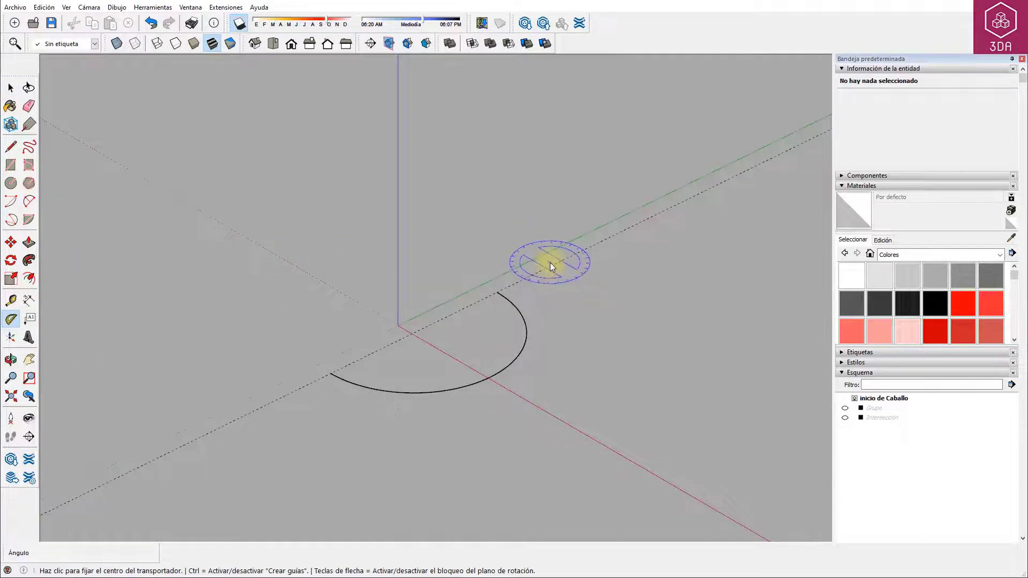
left_click(498, 293)
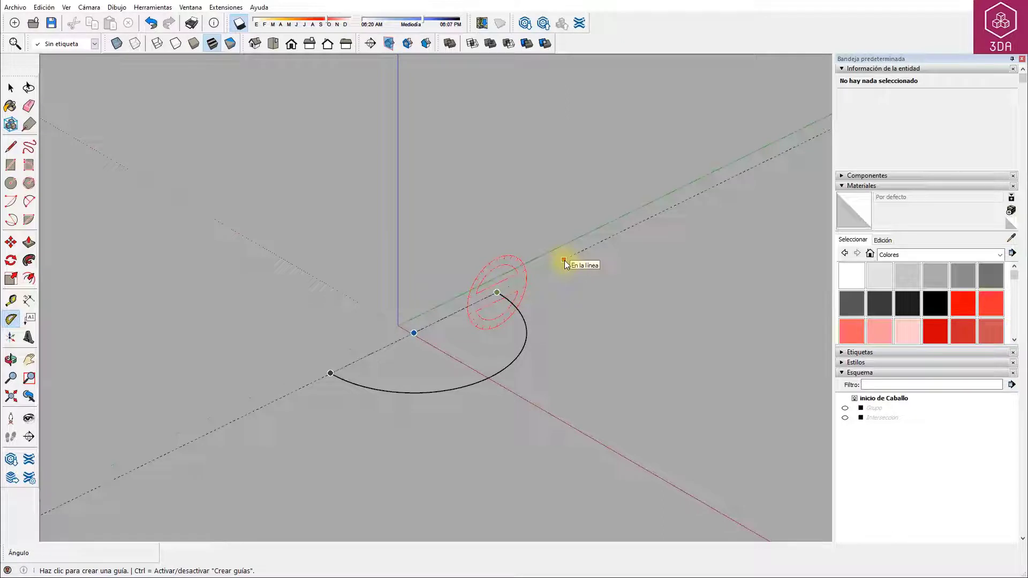
left_click(565, 260)
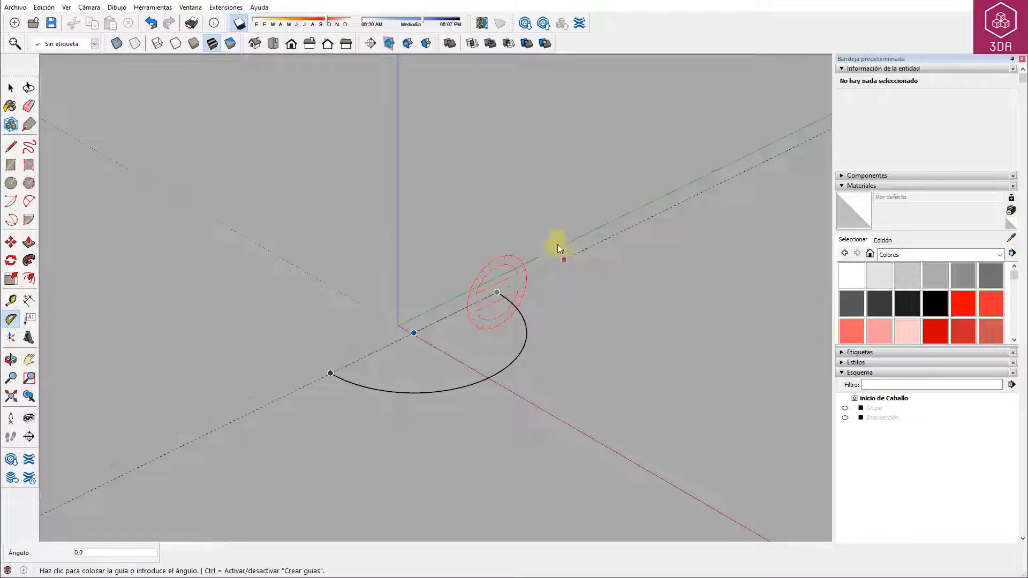
left_click(513, 257)
mouse_move(566, 287)
middle_mouse_down()
mouse_move(474, 290)
mouse_move(396, 271)
middle_mouse_up()
Draw an upright right-triangle face at the arc's end, then select the arc as path
key("l")
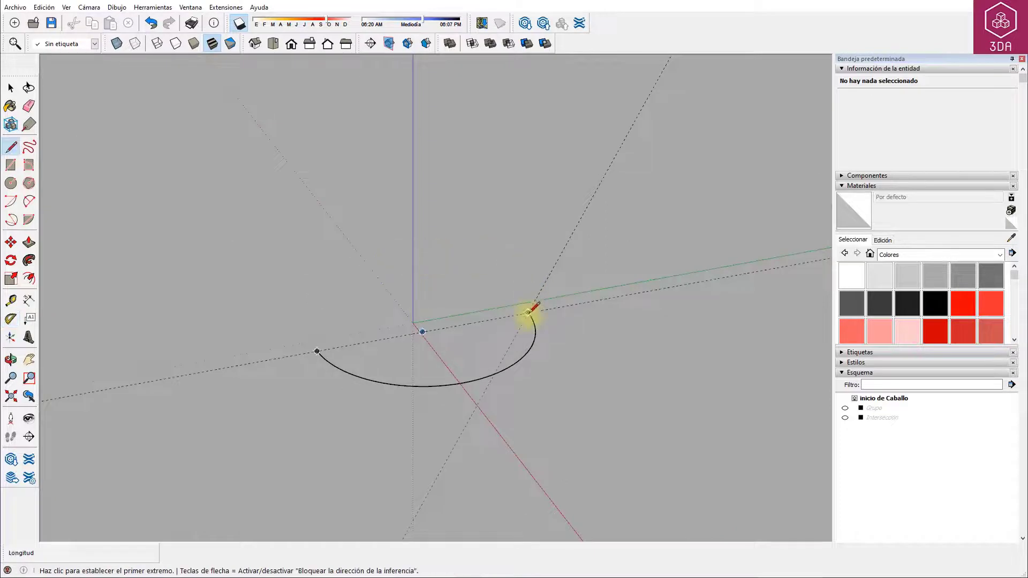
left_click(528, 313)
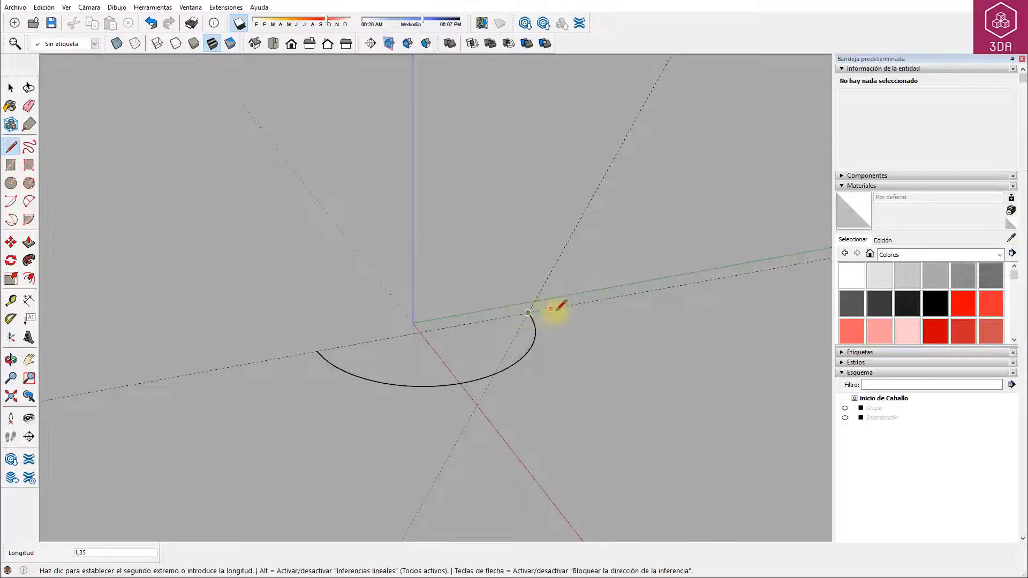
left_click(664, 288)
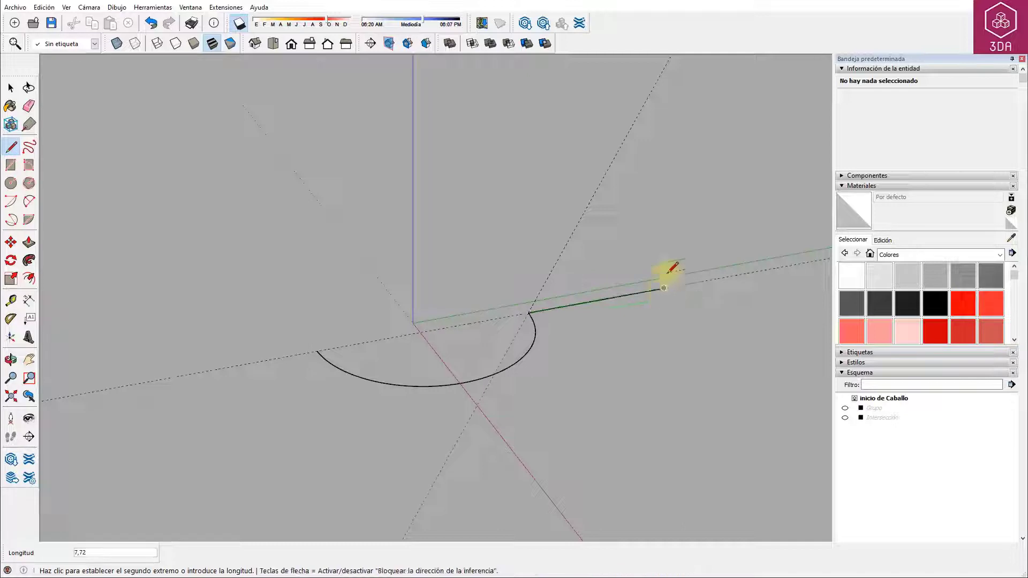
left_click(664, 68)
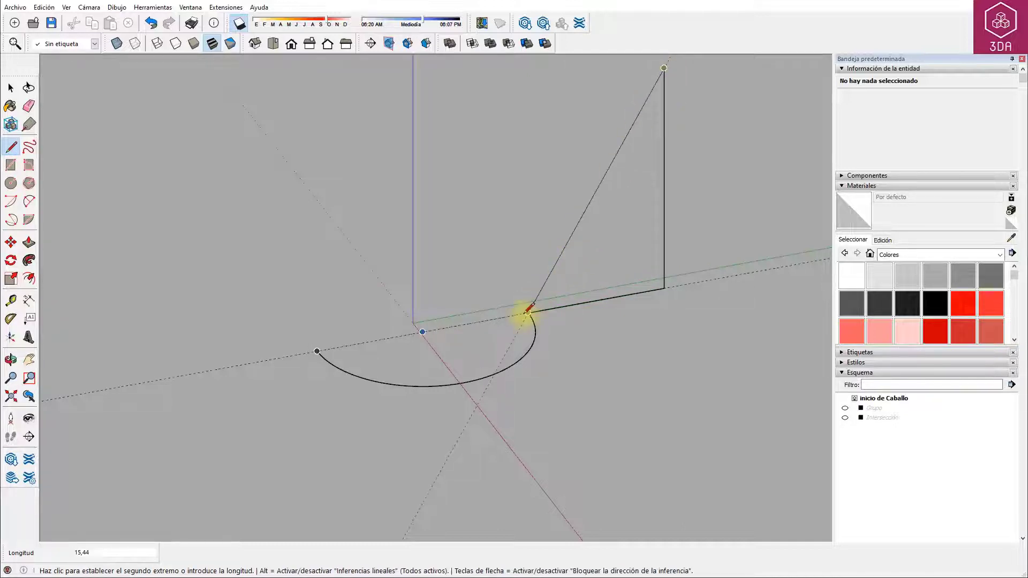
left_click(528, 313)
key("space")
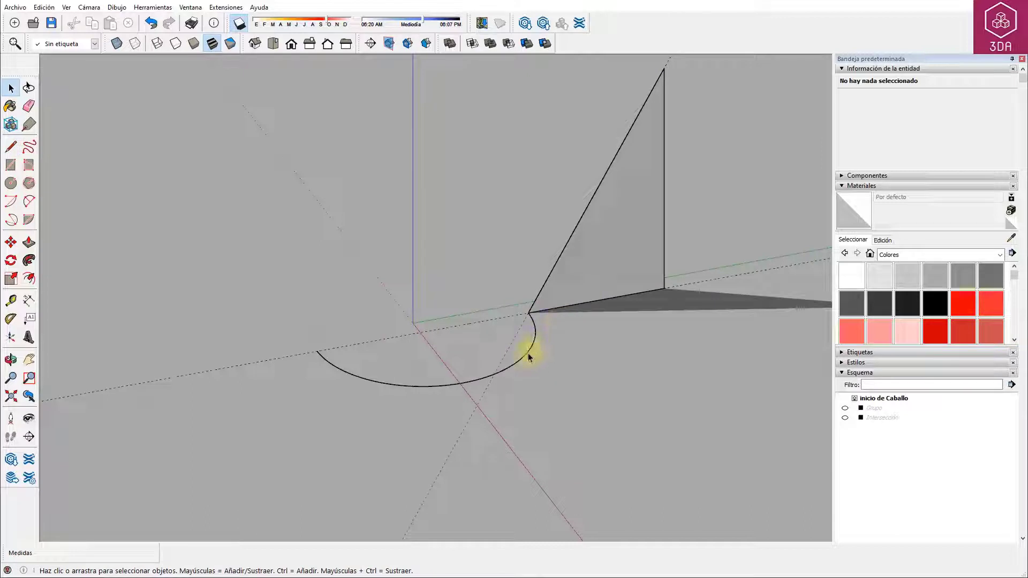
left_click(528, 353)
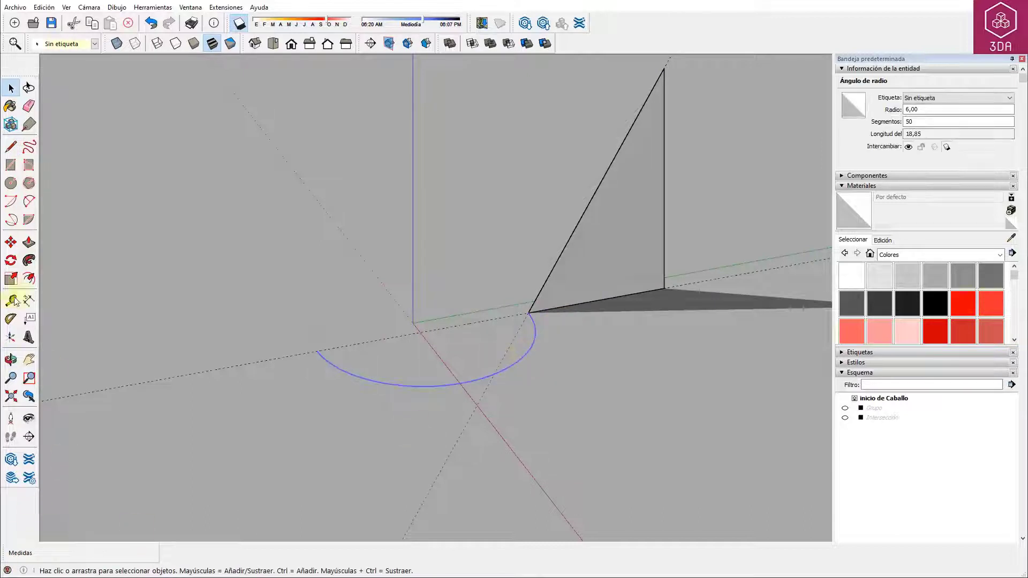
Sweep the triangle along the arc with Follow Me into a curved wall
left_click(30, 261)
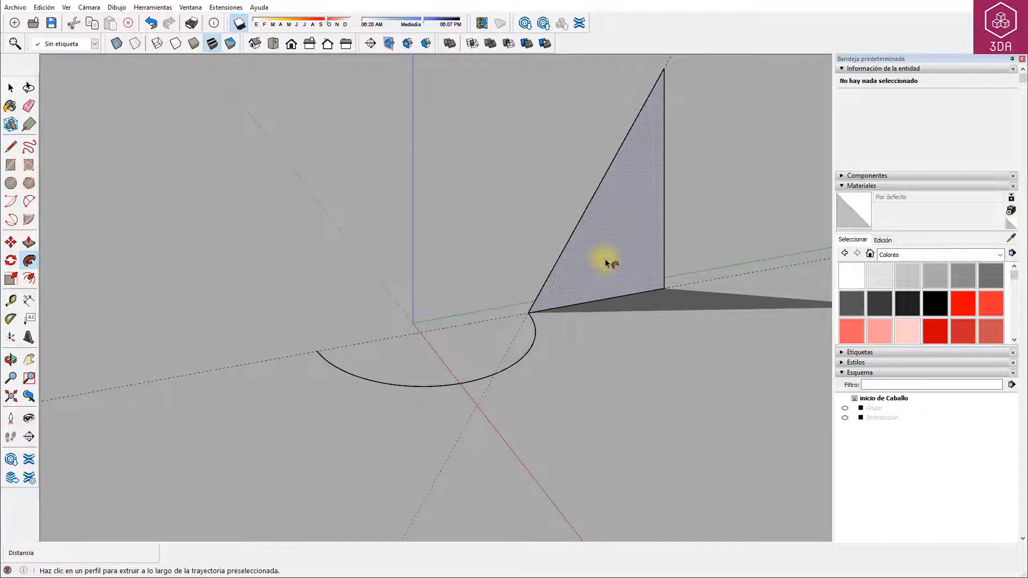
left_click(605, 259)
mouse_move(289, 342)
middle_mouse_down()
mouse_move(688, 298)
mouse_move(566, 367)
mouse_move(573, 386)
middle_mouse_up()
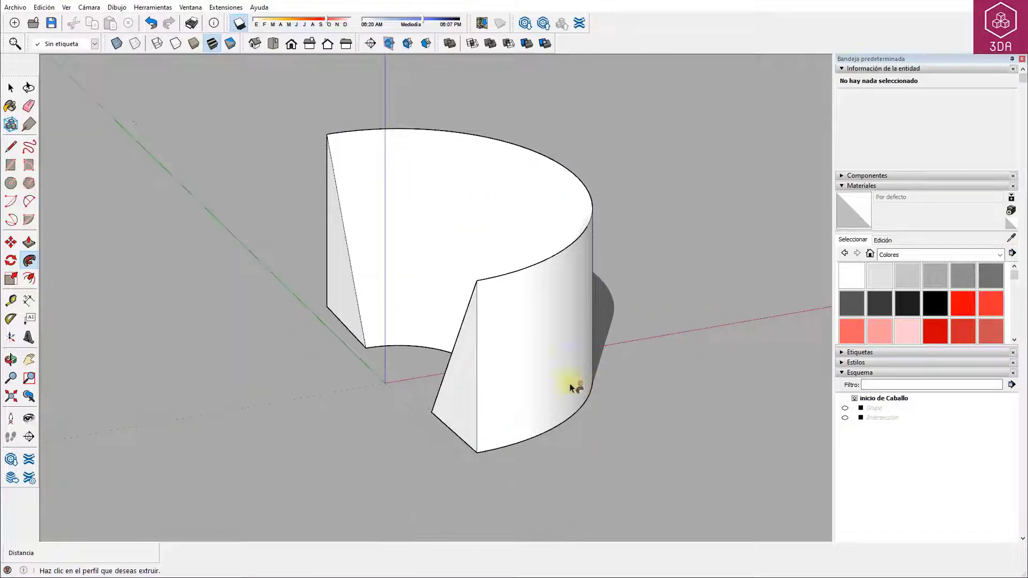
key("space")
Group the curved wall into a solid and unhide the Intersección solid
triple_click(537, 364)
right_click(538, 364)
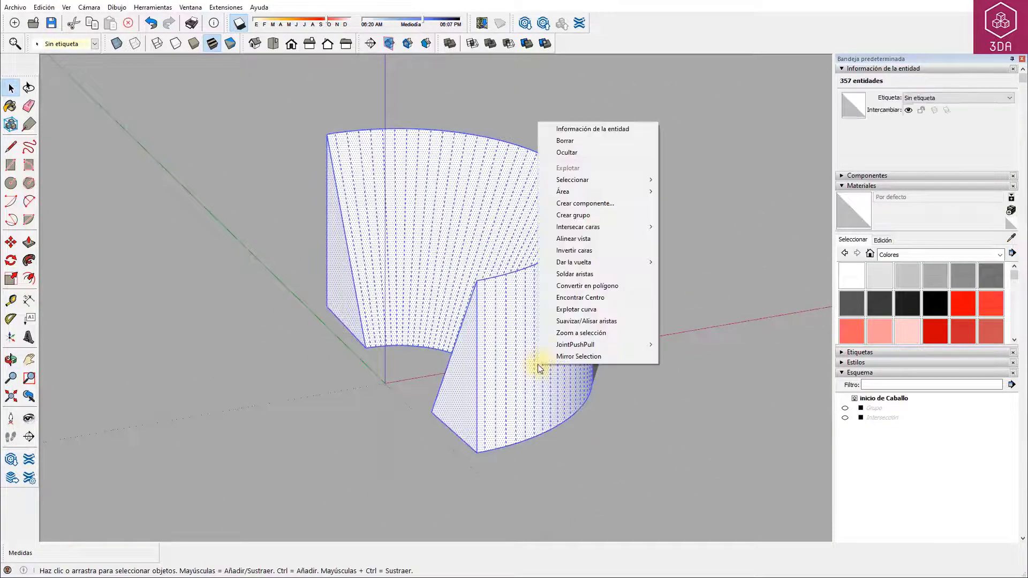
left_click(580, 216)
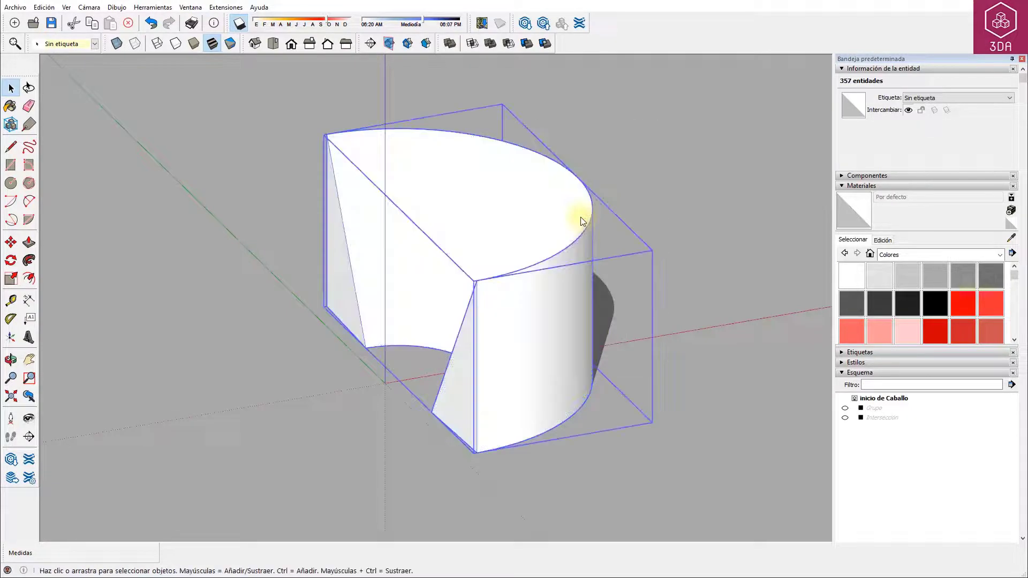
left_click(665, 187)
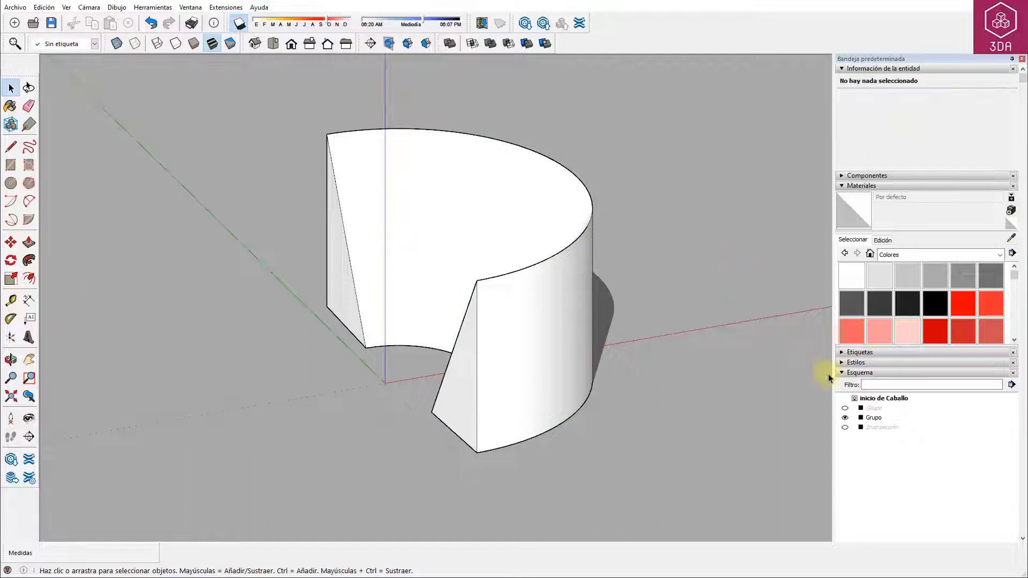
left_click(844, 428)
Subtract the curved wall group from the Intersección head with Sustraer
mouse_move(599, 404)
middle_mouse_down()
mouse_move(551, 417)
mouse_move(452, 375)
middle_mouse_up()
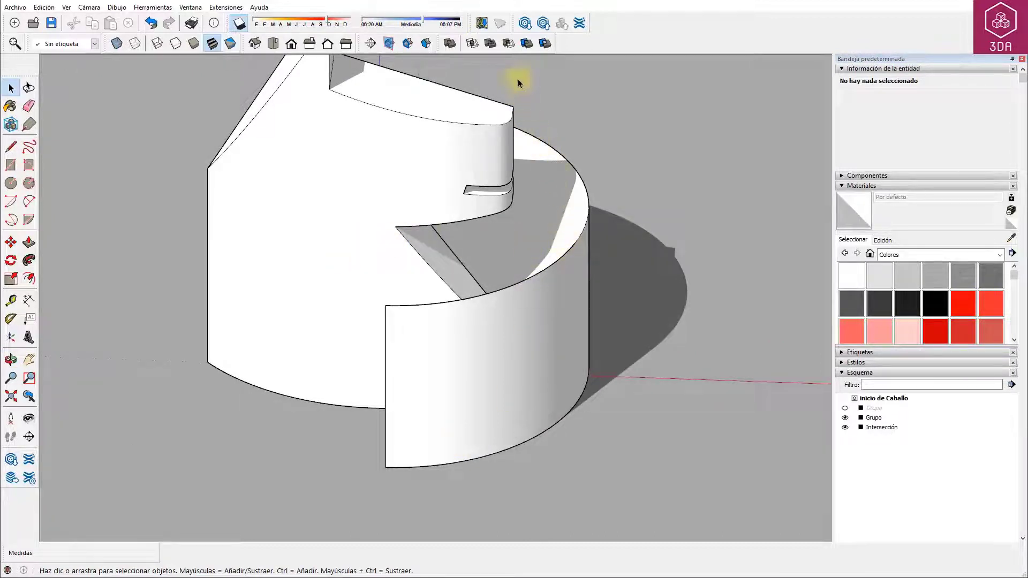
left_click(508, 46)
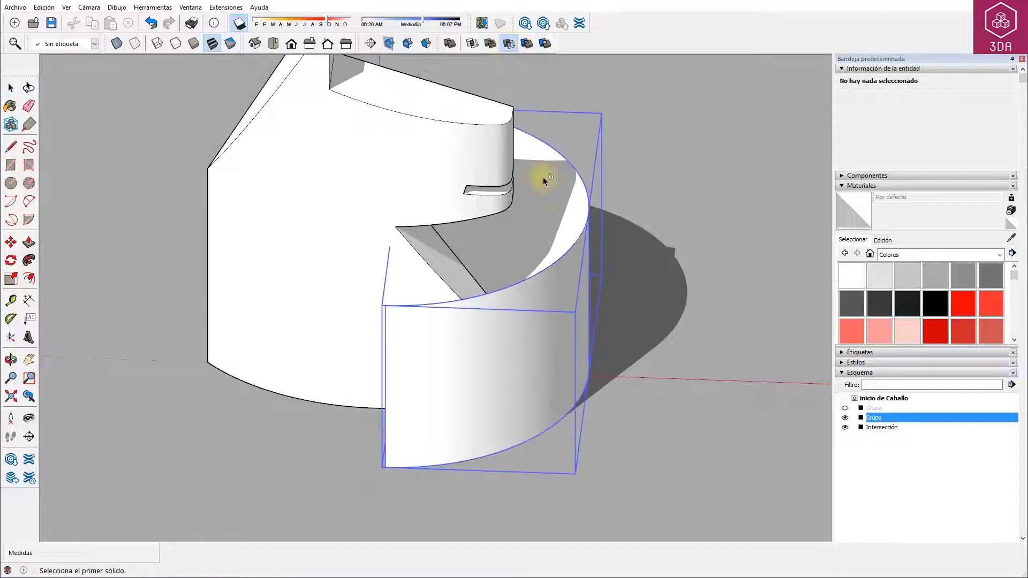
left_click(551, 195)
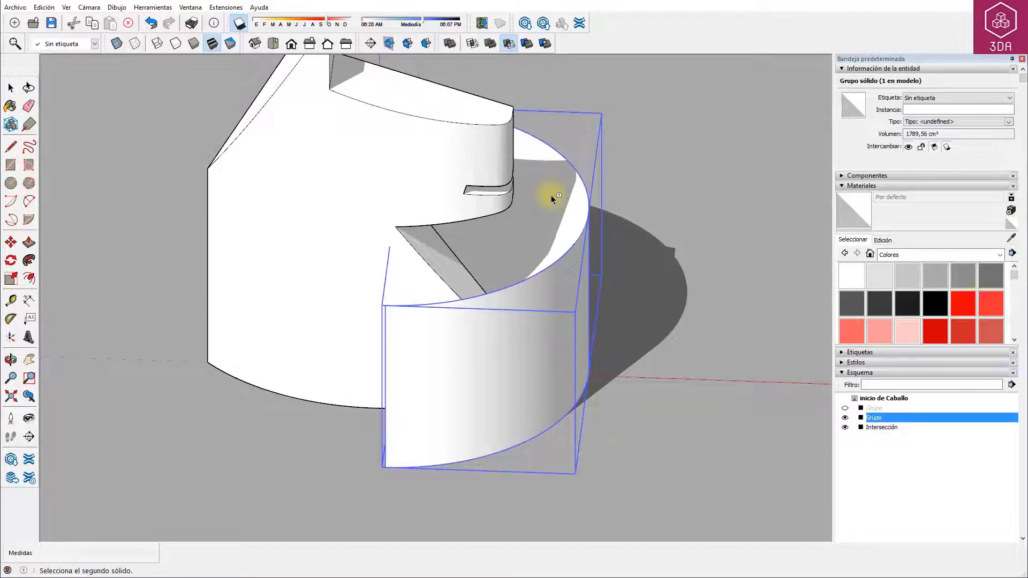
left_click(261, 233)
key("space")
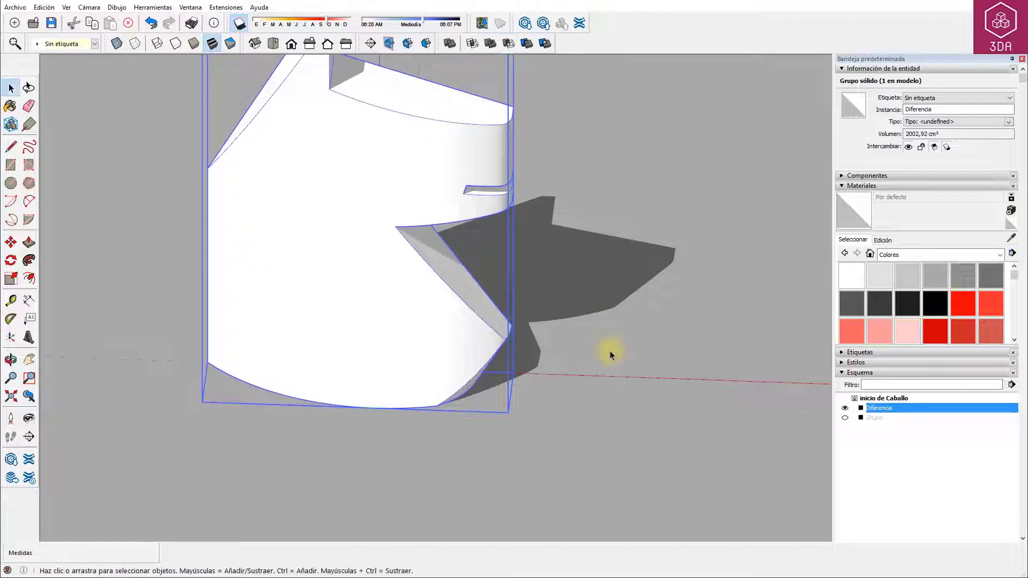
Orbit and zoom around the resulting Diferencia head to inspect its ear block
mouse_move(609, 352)
middle_mouse_down()
mouse_move(587, 429)
mouse_move(367, 284)
middle_mouse_up()
left_click(588, 429)
scroll(481, 419, "down", 3)
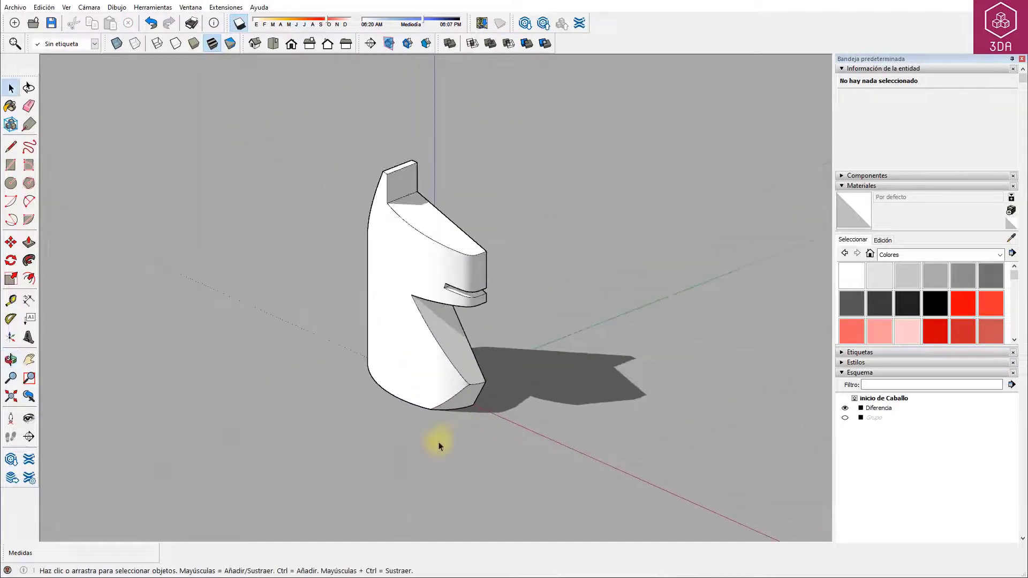
mouse_move(439, 441)
middle_mouse_down()
mouse_move(431, 459)
mouse_move(489, 475)
middle_mouse_up()
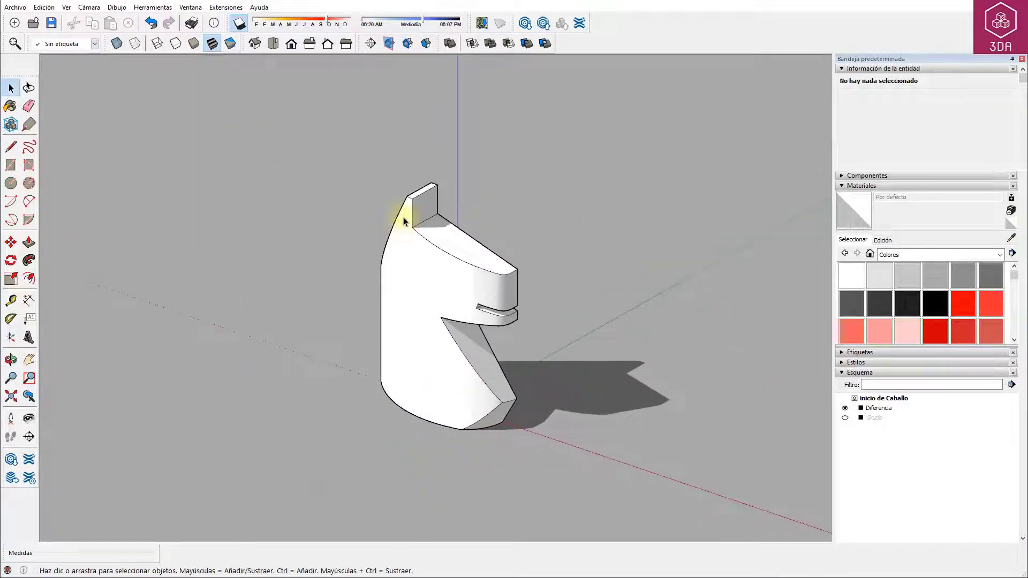
scroll(443, 202, "up", 1)
scroll(440, 205, "up", 2)
scroll(420, 230, "up", 2)
mouse_move(420, 230)
middle_mouse_down()
mouse_move(317, 225)
mouse_move(367, 240)
mouse_move(436, 229)
mouse_move(447, 212)
middle_mouse_up()
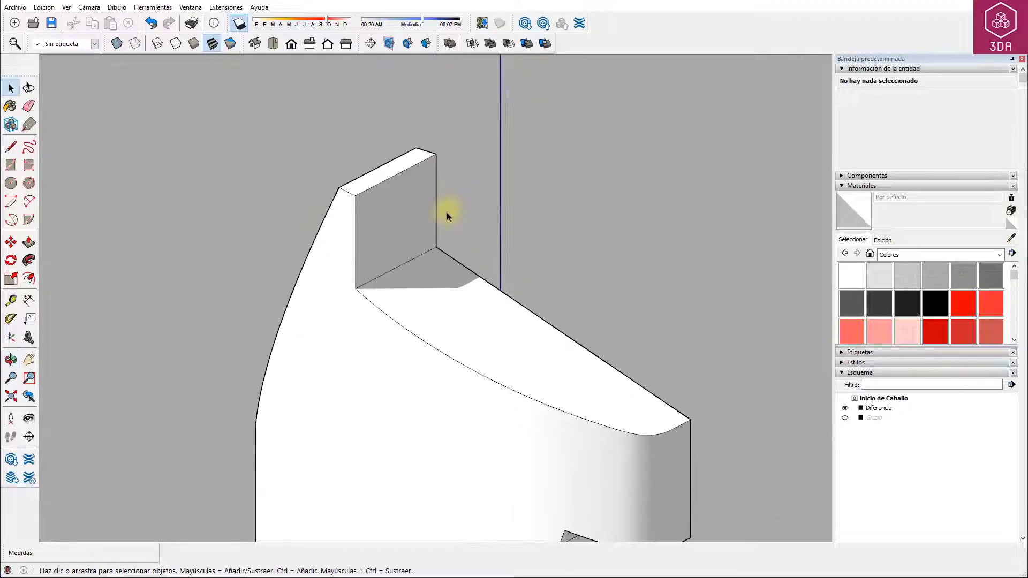
left_click(10, 319)
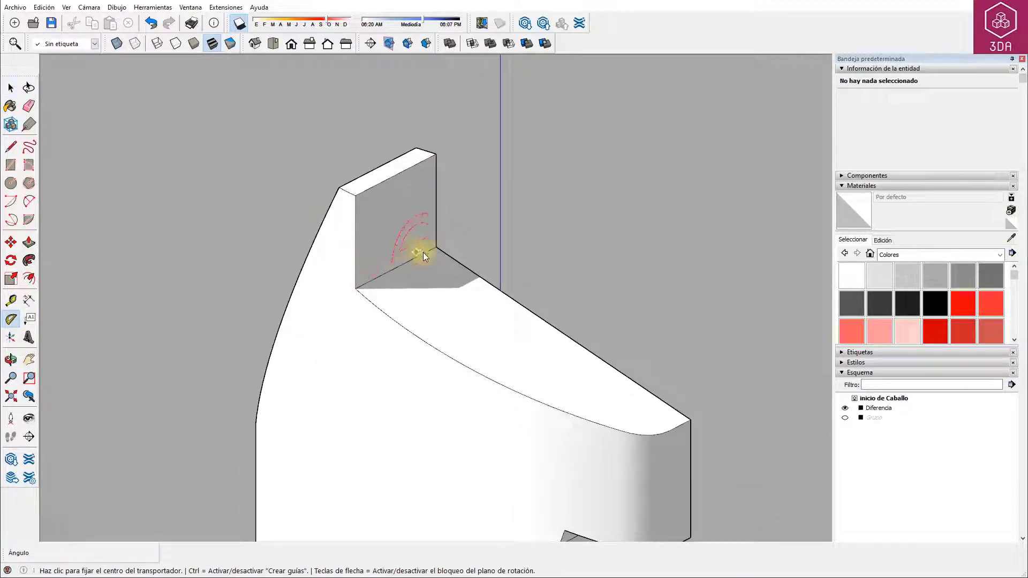
Place a 45° protractor guide at the ear corner and draw the triangular wedge outline
left_click(436, 247)
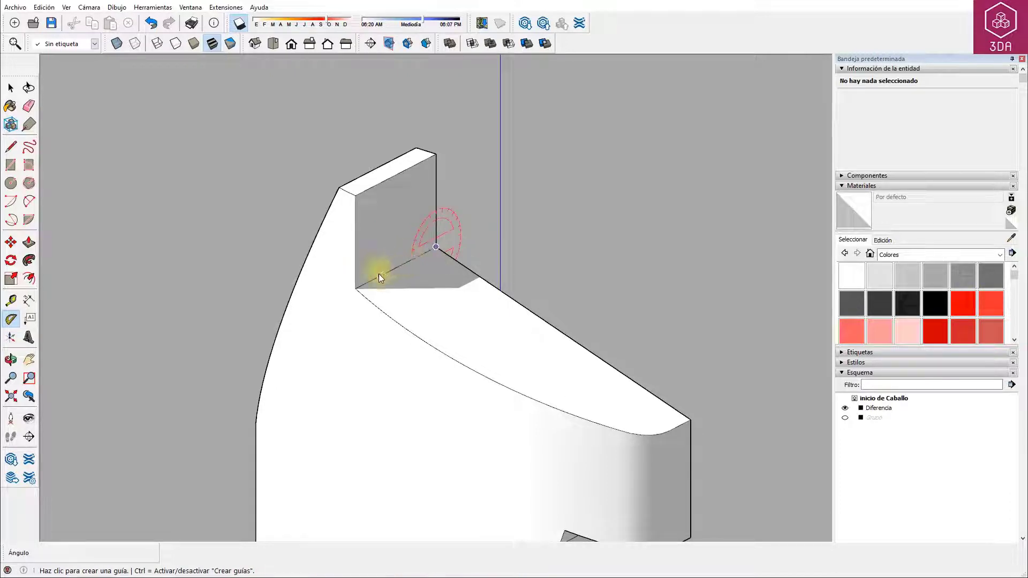
left_click(385, 259)
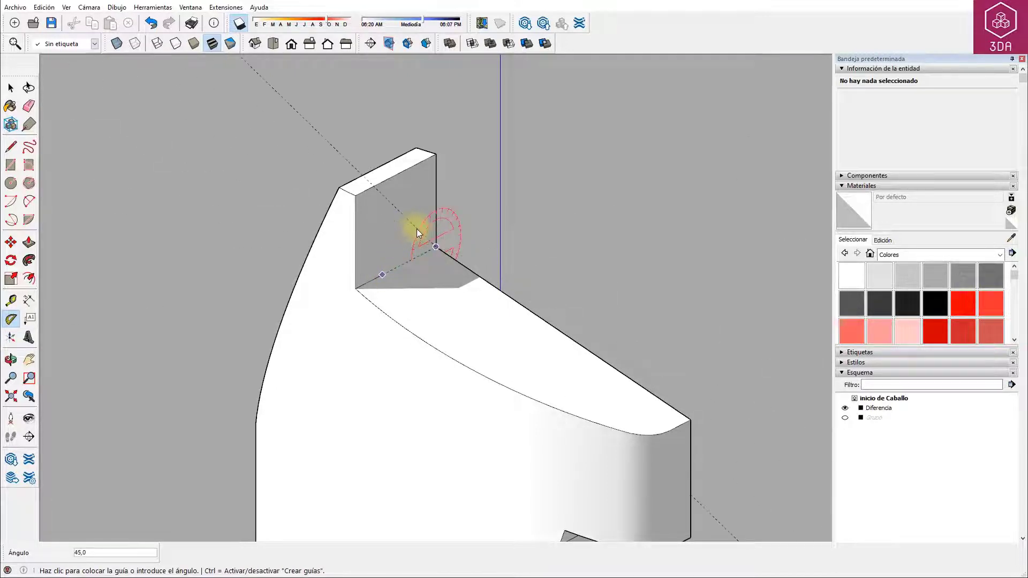
left_click(417, 229)
key("l")
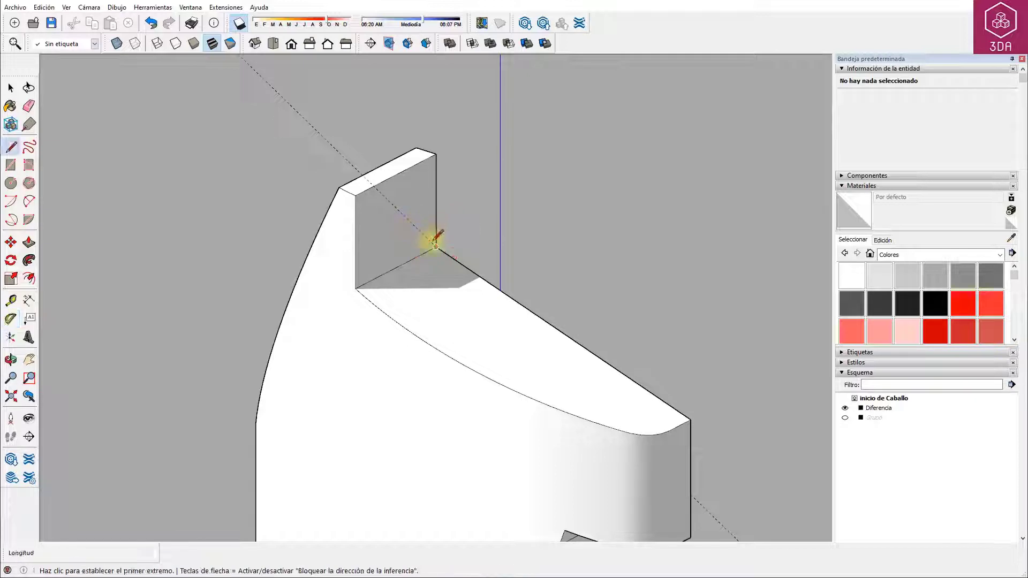
left_click(436, 247)
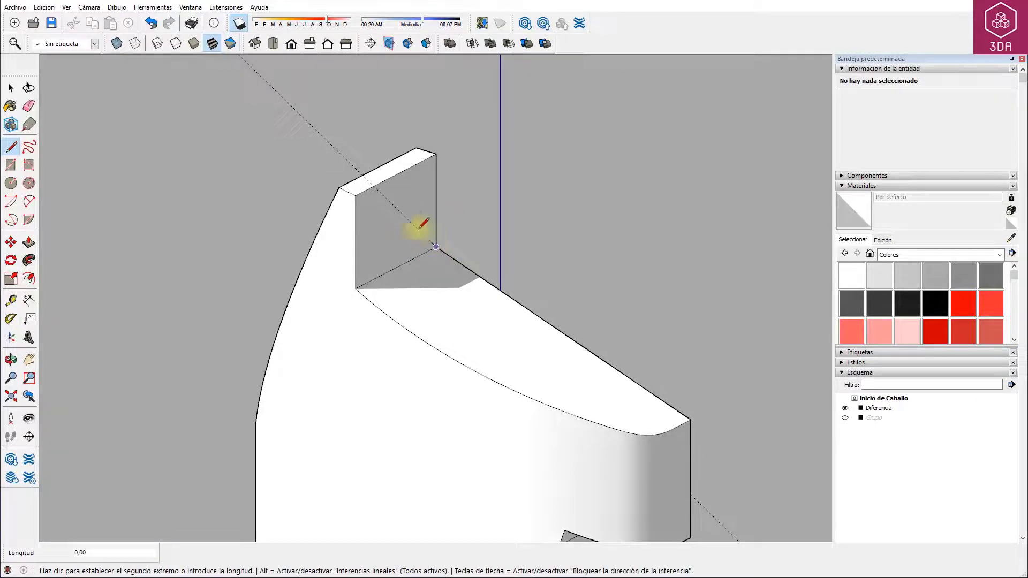
left_click(374, 186)
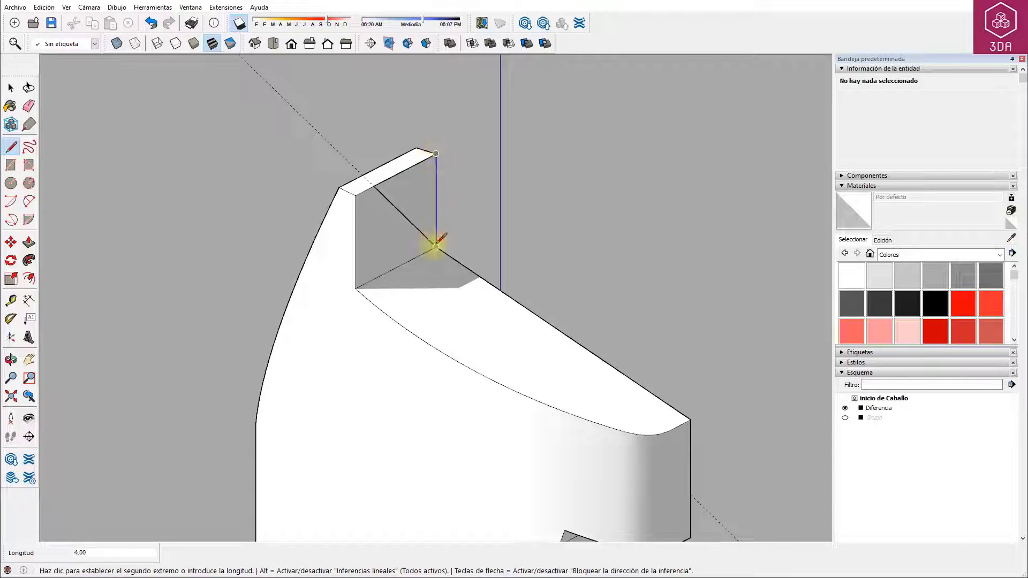
left_click(436, 245)
Extrude the triangle through the ear, group the wedge, and subtract it from the head
key("p")
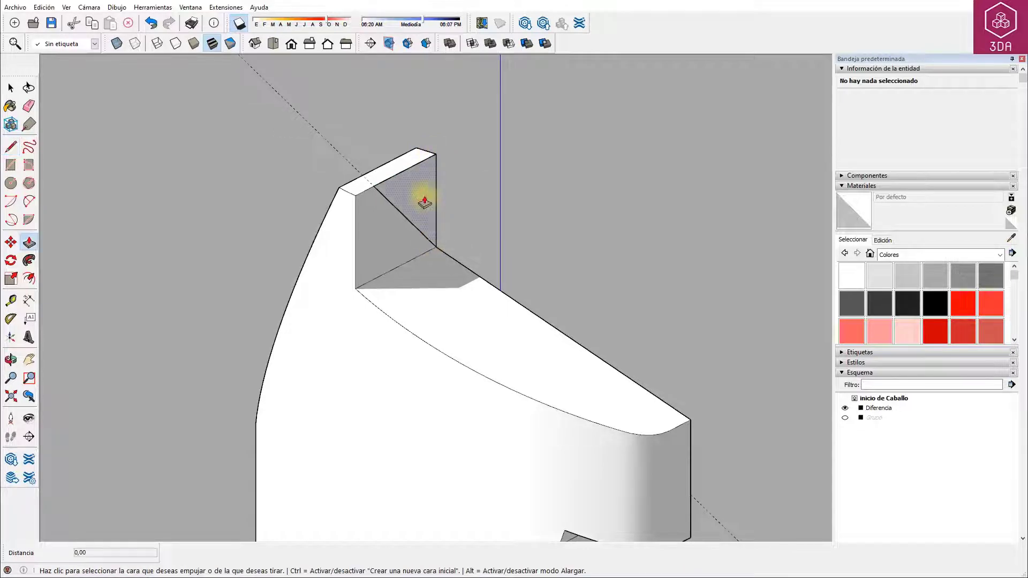
left_click(423, 198)
left_click(323, 169)
middle_click_drag(328, 184, 328, 190)
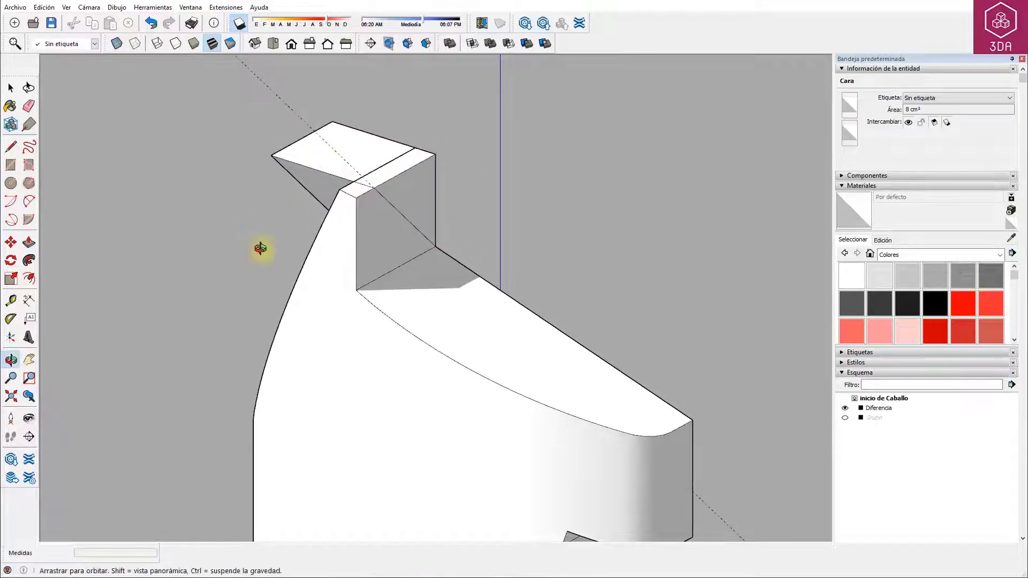
key("space")
triple_click(325, 189)
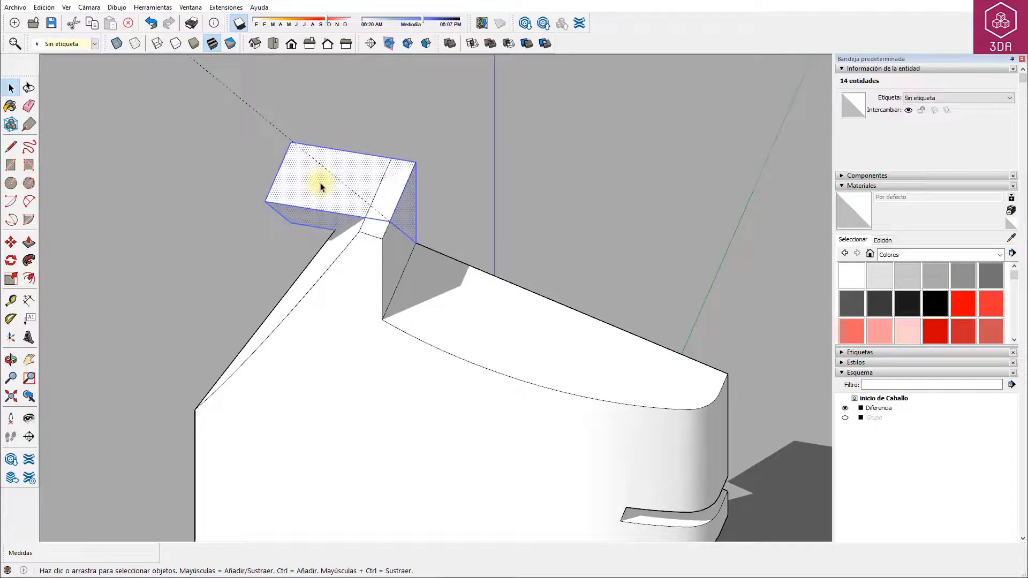
right_click(321, 186)
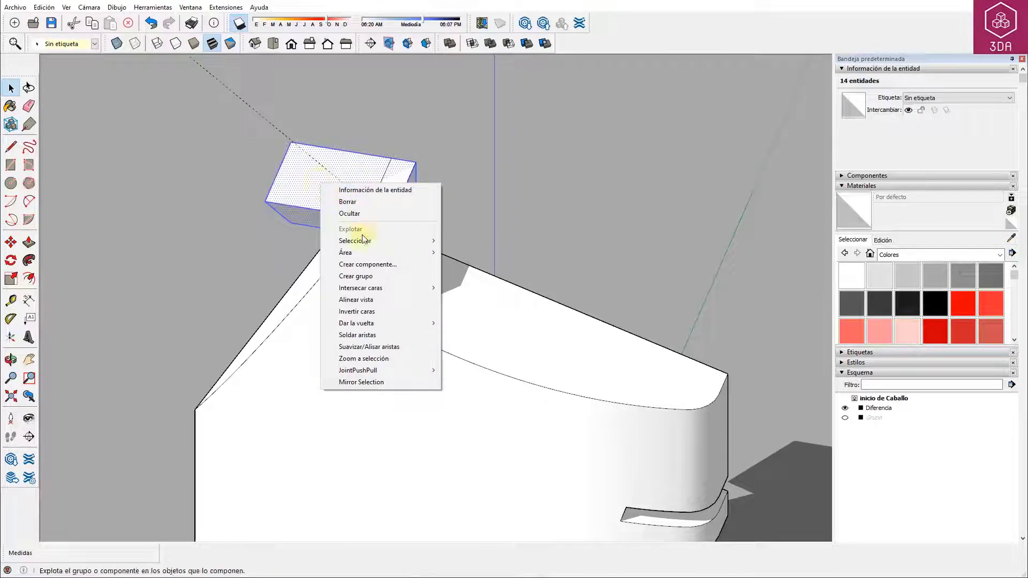
left_click(371, 276)
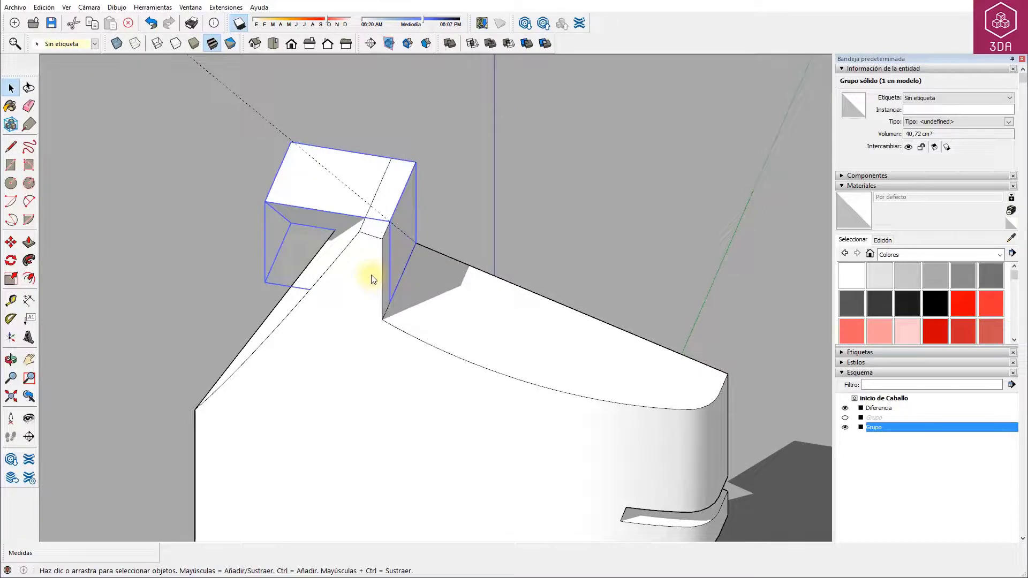
left_click(508, 43)
left_click(508, 250)
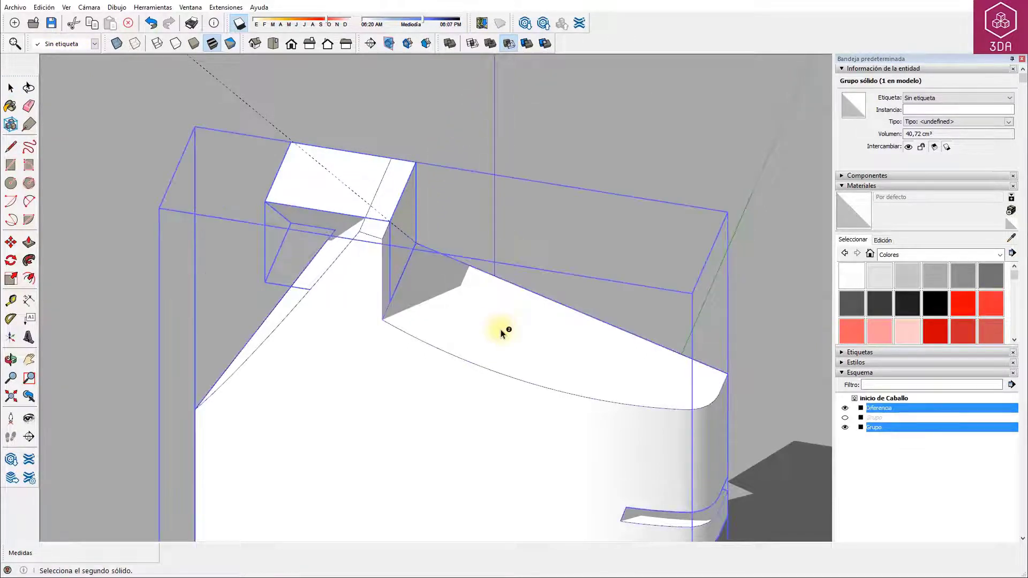
Place Tape Measure guides off the green axis and 8 units off the red axis
left_click(561, 140)
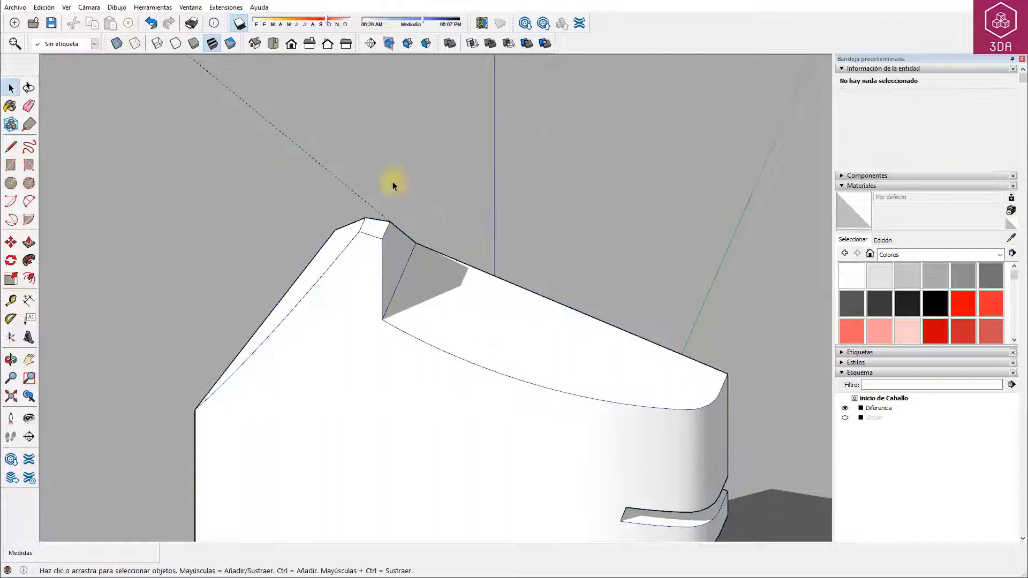
mouse_move(394, 181)
middle_mouse_down()
mouse_move(430, 287)
mouse_move(414, 223)
middle_mouse_up()
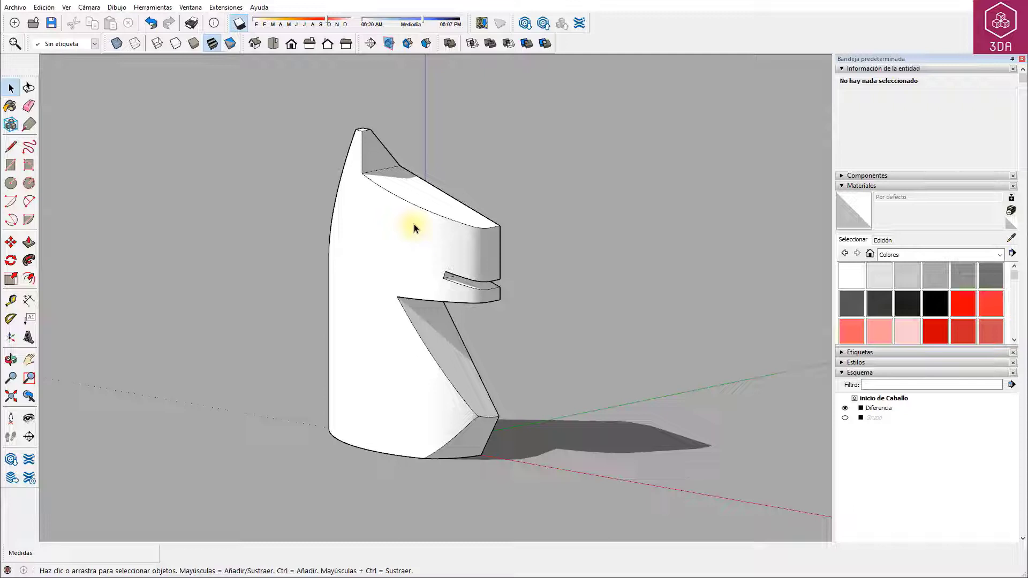
middle_click_drag(367, 172, 412, 199)
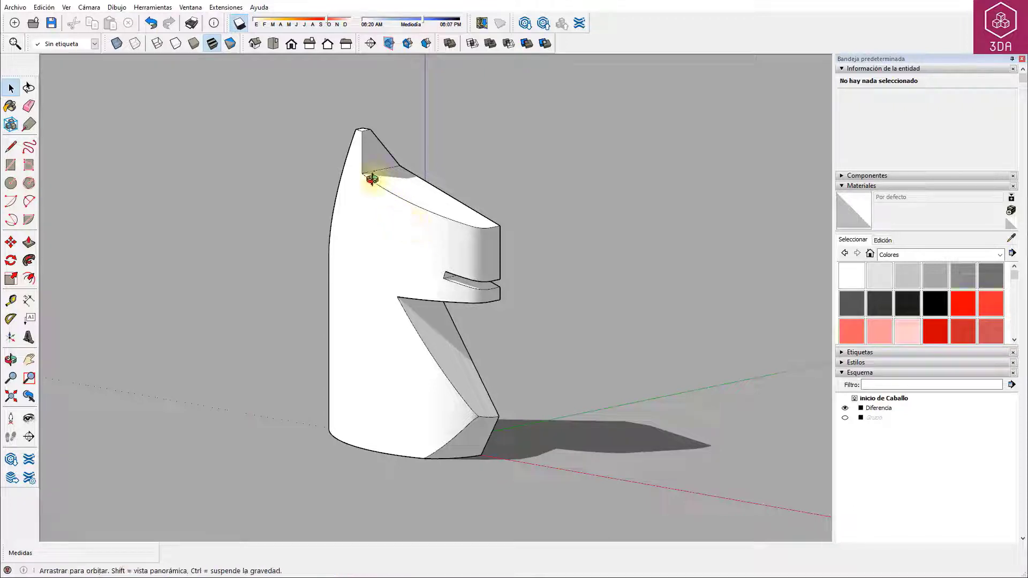
scroll(413, 199, "up", 3)
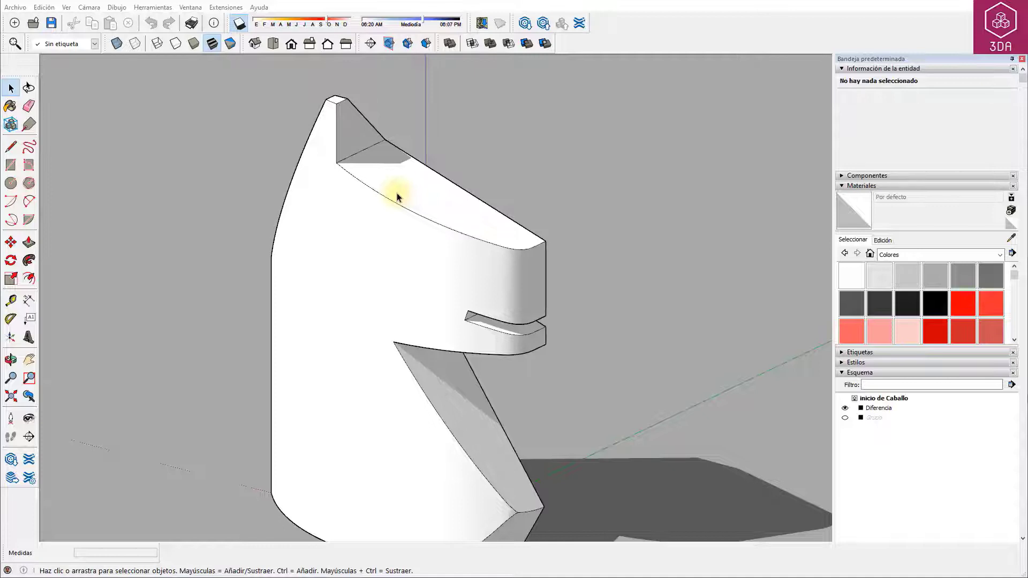
key("t")
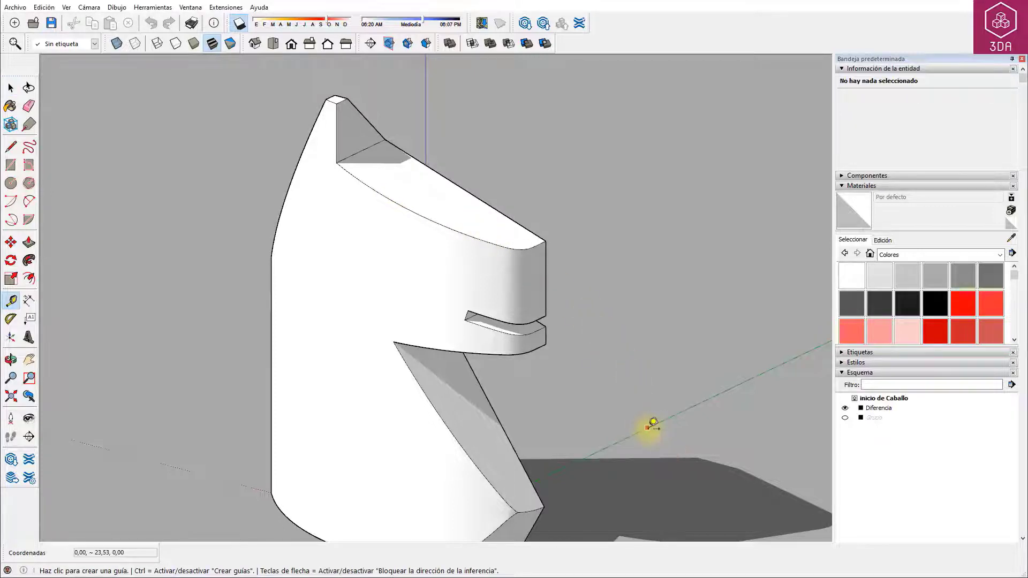
left_click(647, 427)
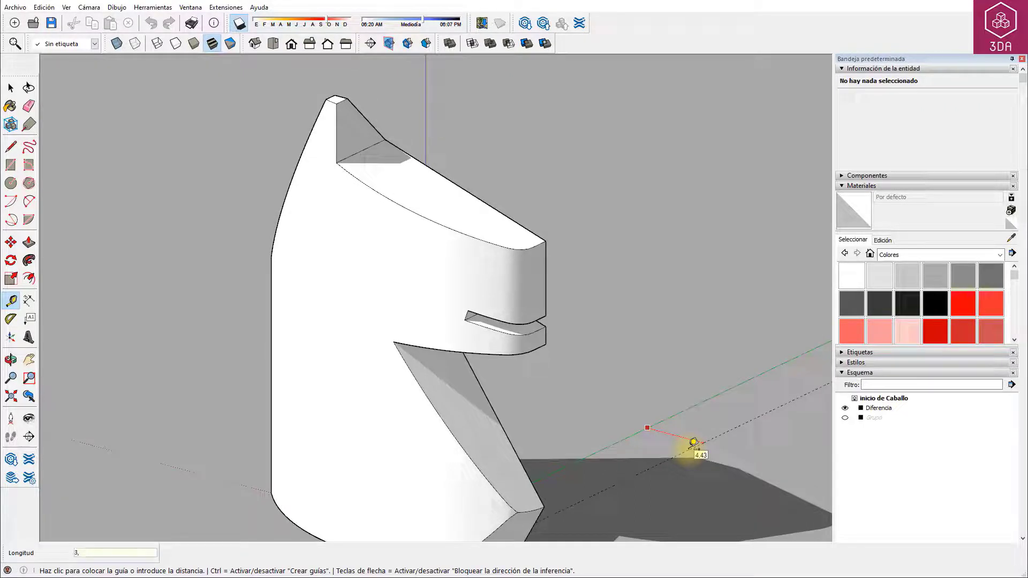
type("4")
key("Return")
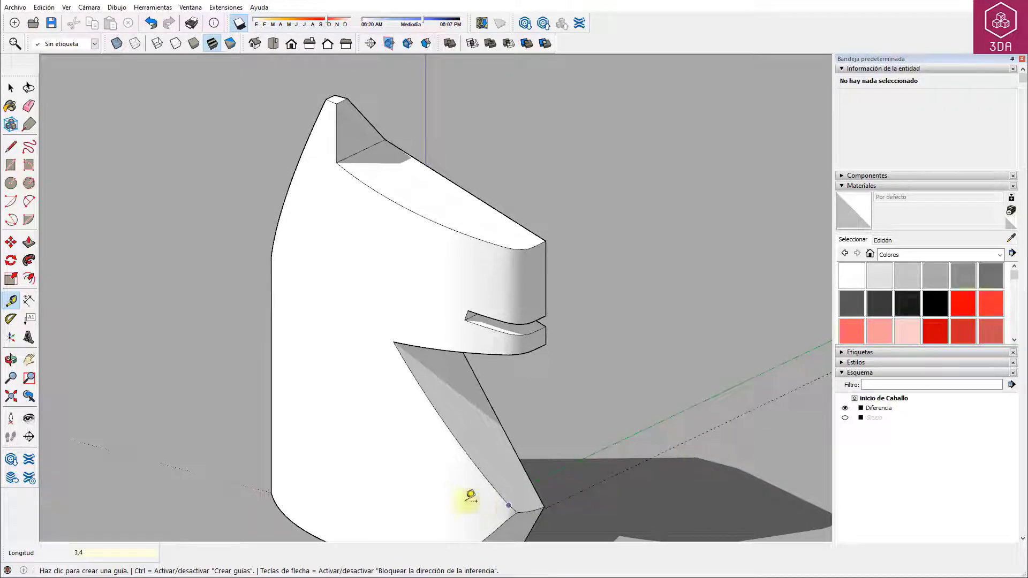
left_click(198, 474)
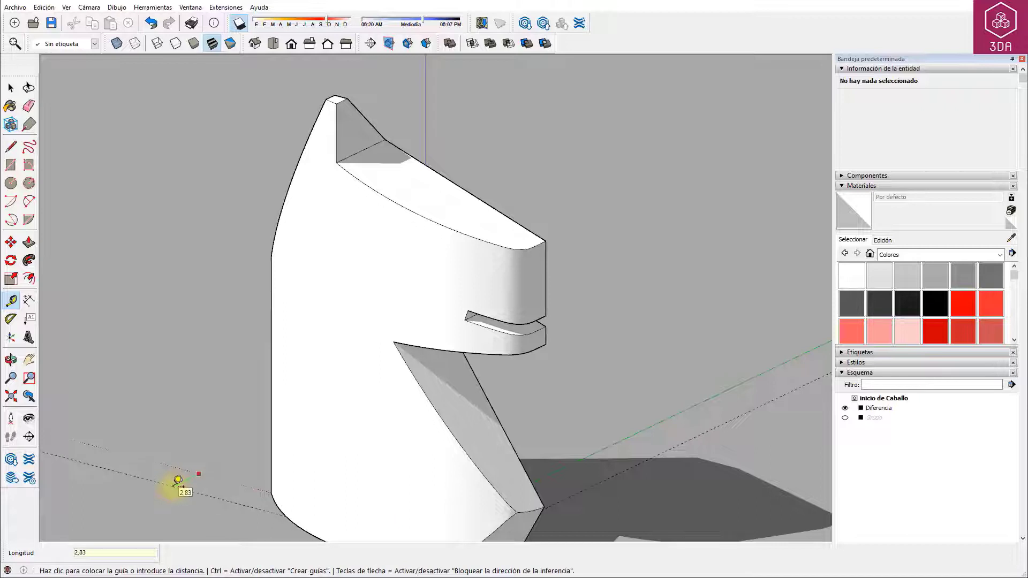
key("Return")
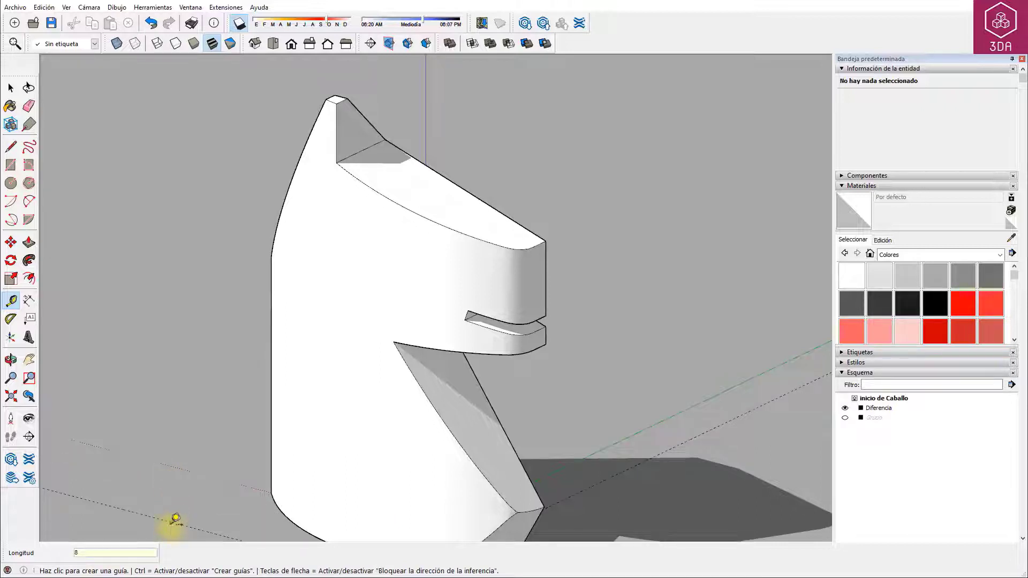
Move both guide lines 26.8 up the blue axis onto the head's top
key("space")
left_click(530, 488)
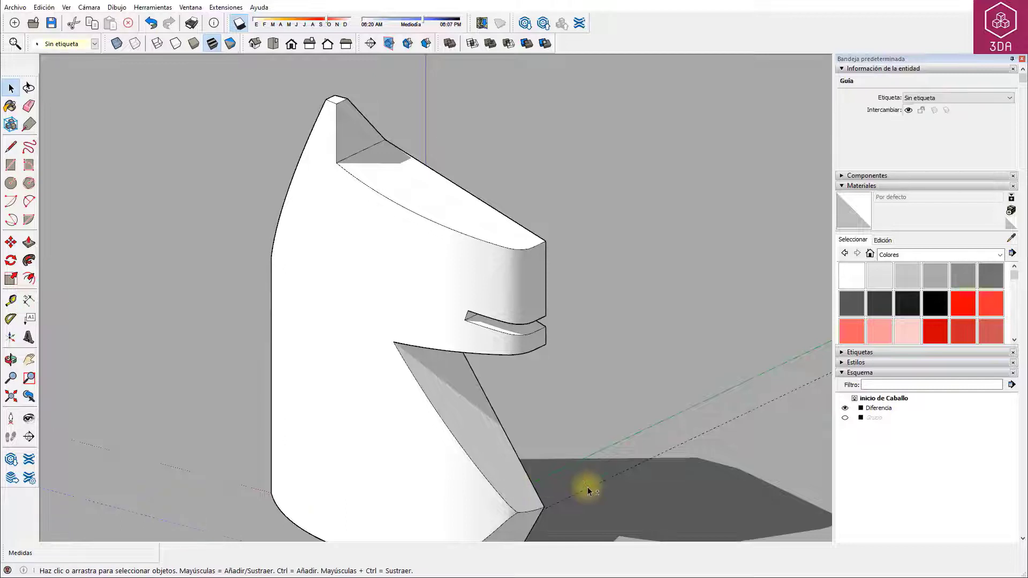
left_click(588, 488, "shift")
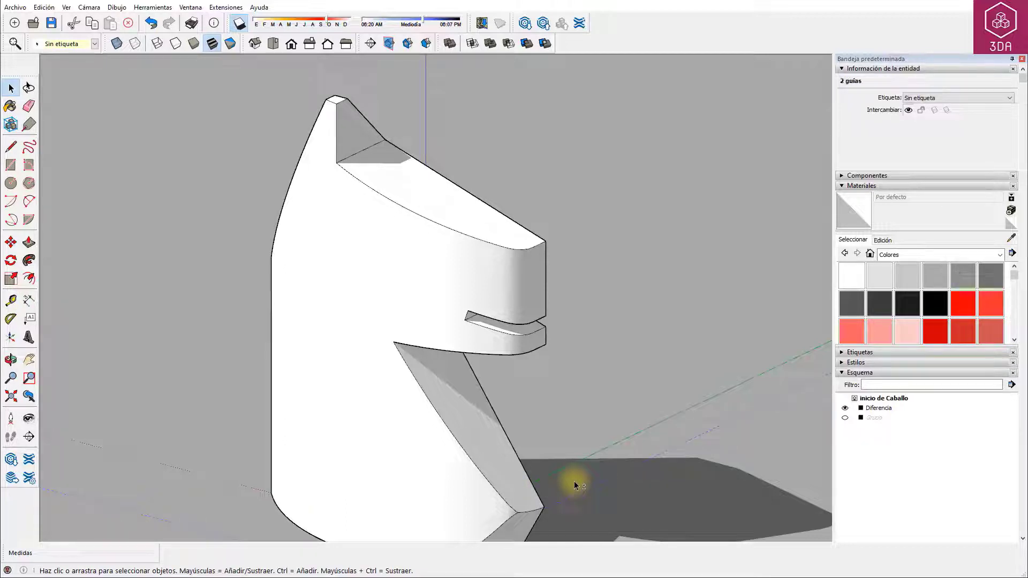
key("m")
left_click(636, 392)
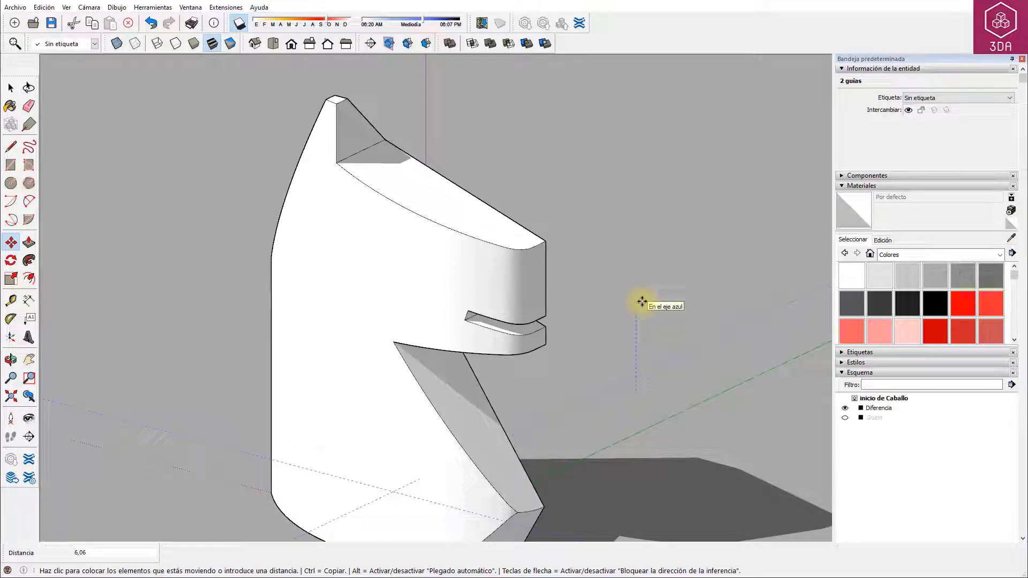
type("26")
key("Return")
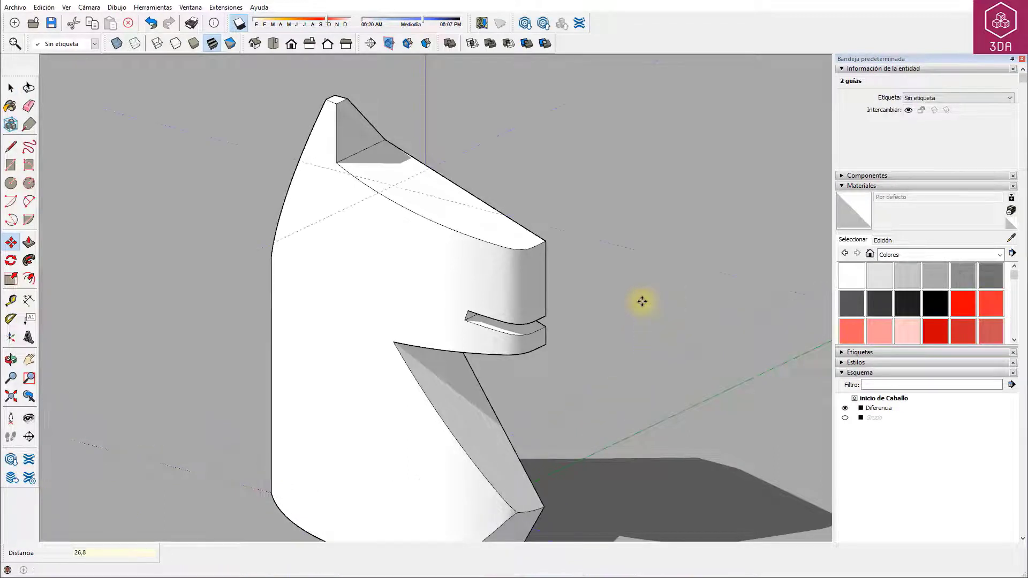
key("space")
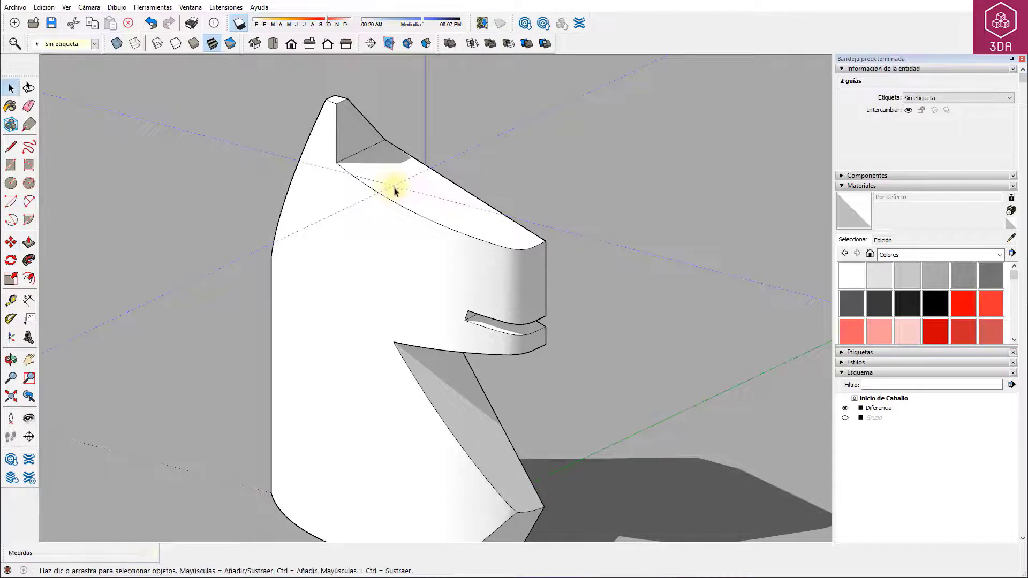
key("ctrl+z")
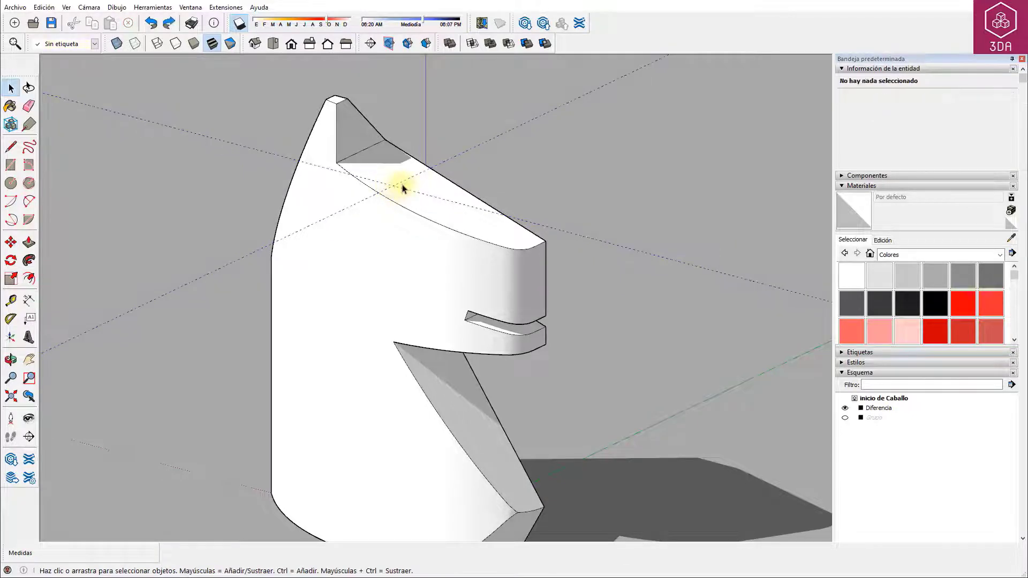
key("c")
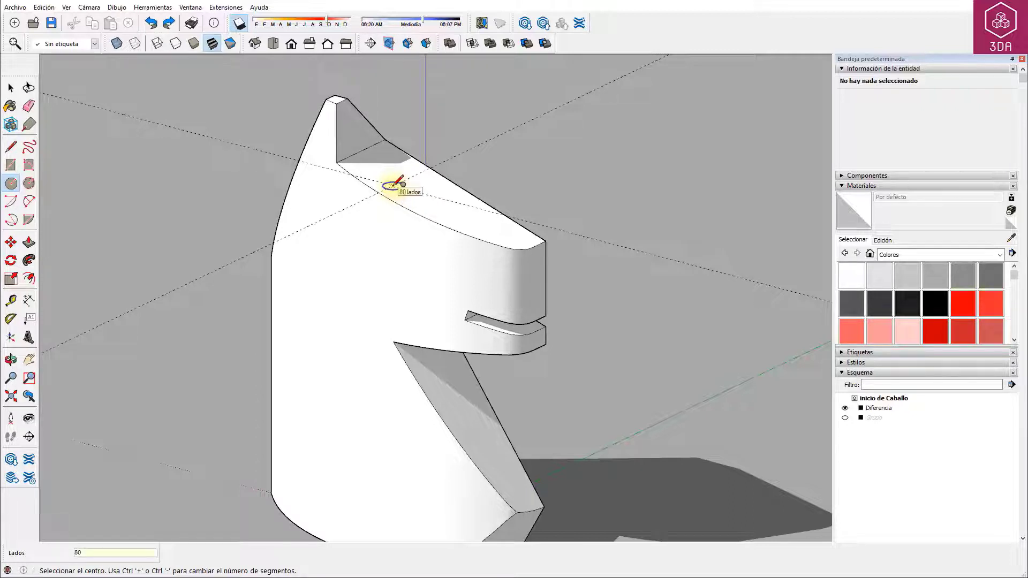
Draw a flat circle at the guide crossing and an upright radius-7 circle at its centre
left_click(392, 186)
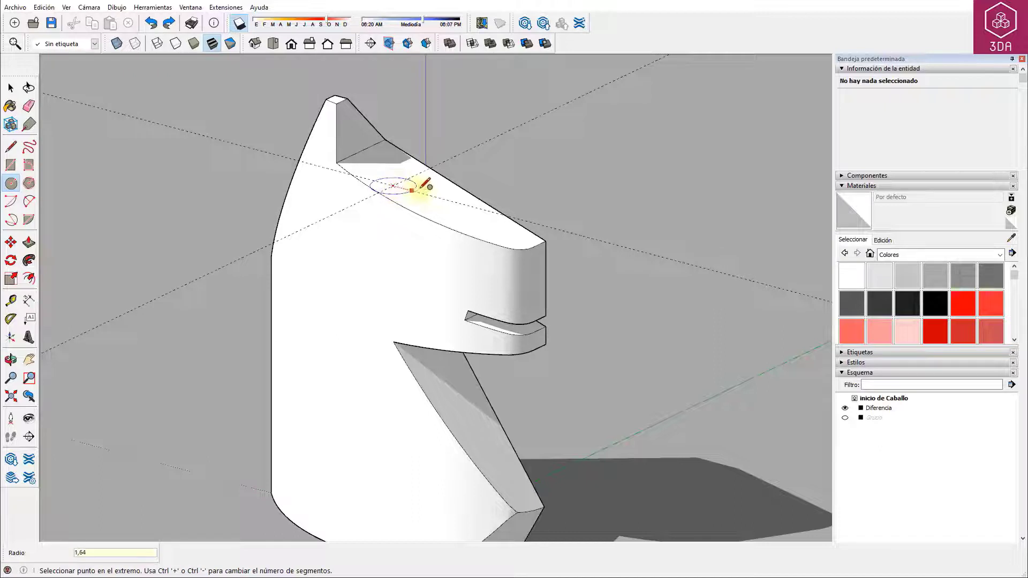
left_click(602, 240)
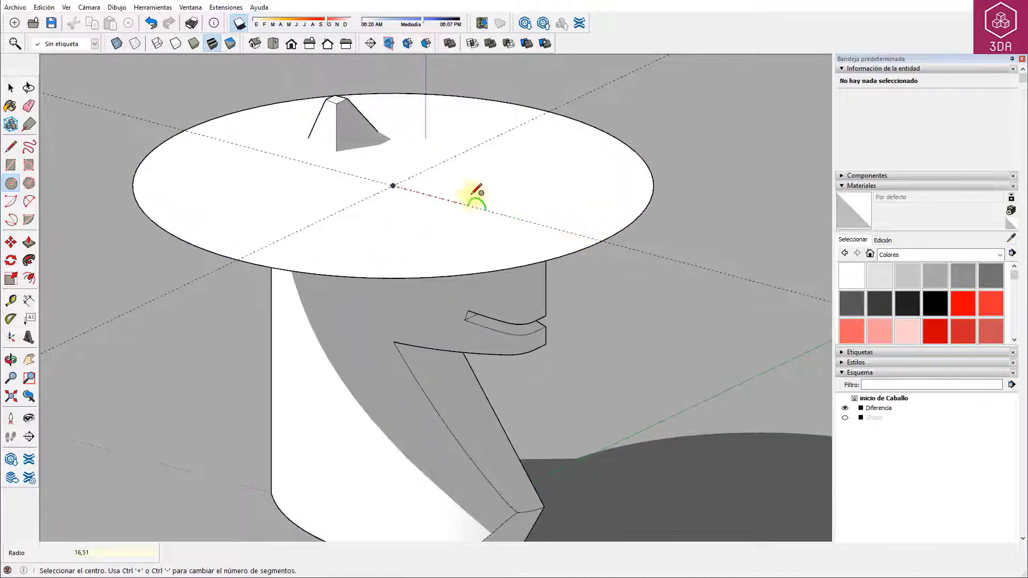
left_click(392, 185)
type("7")
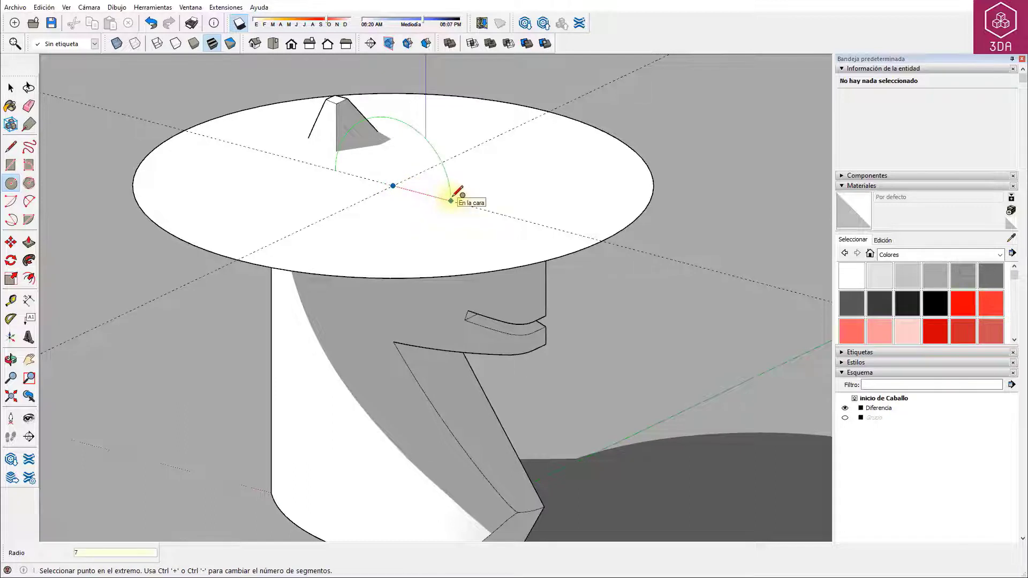
key("Return")
Follow Me the upright circle around the flat circle's edge, then delete the flat disc
key("space")
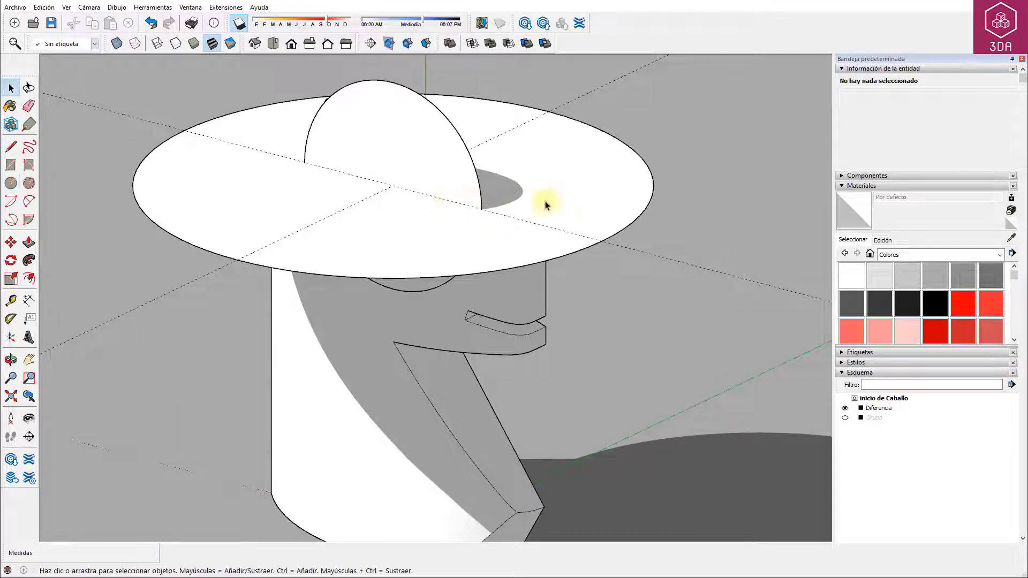
left_click(621, 229)
left_click(30, 260)
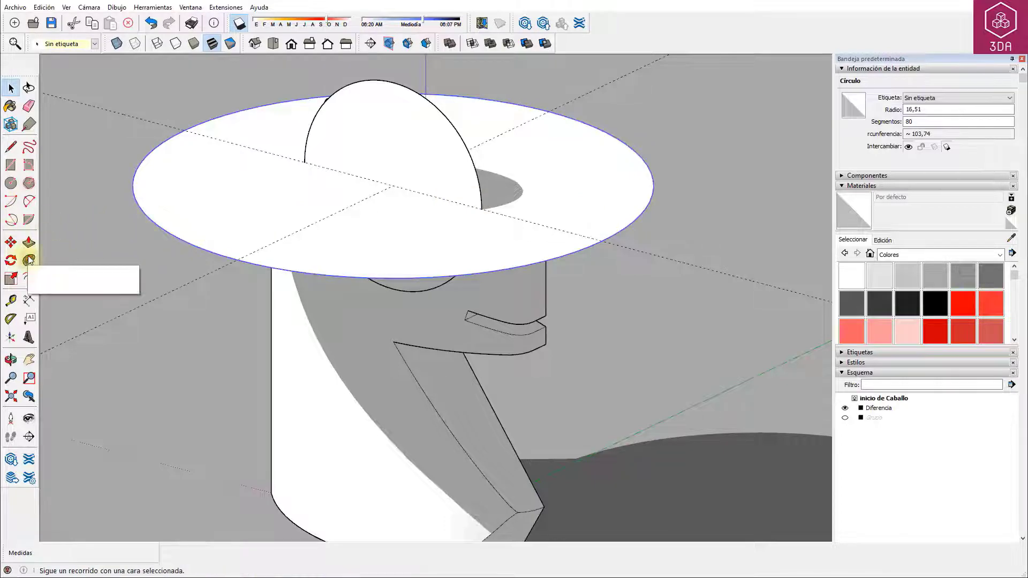
left_click(413, 129)
key("space")
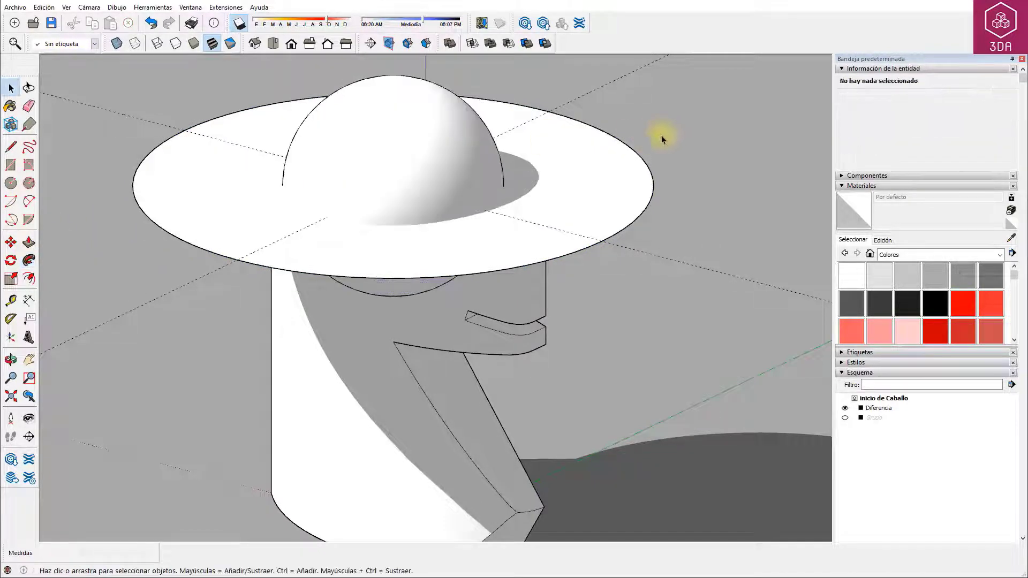
double_click(616, 172)
key("Delete")
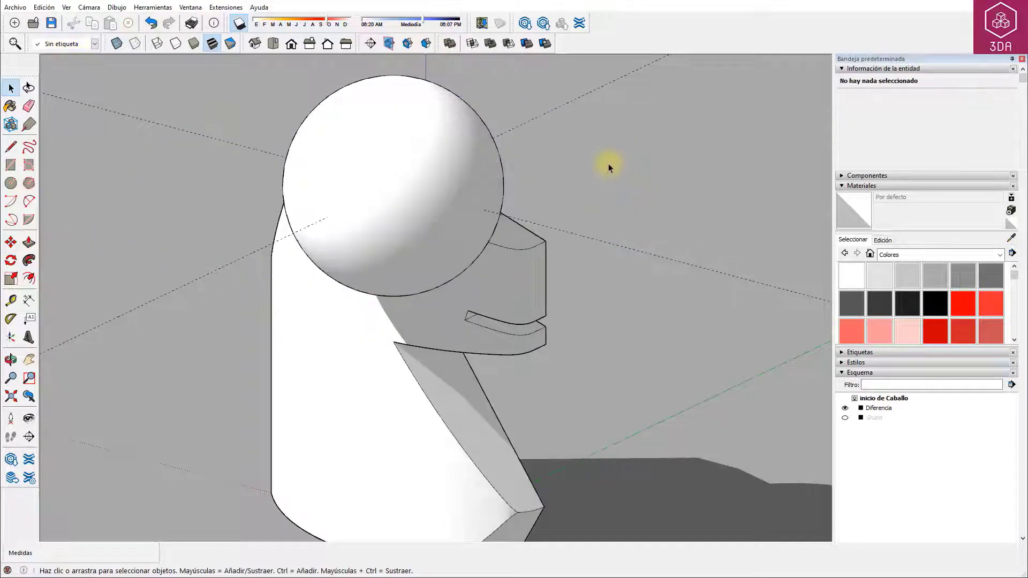
Group the sphere and Sustraer it from the knight head, leaving 1933,51 cm³
triple_click(384, 159)
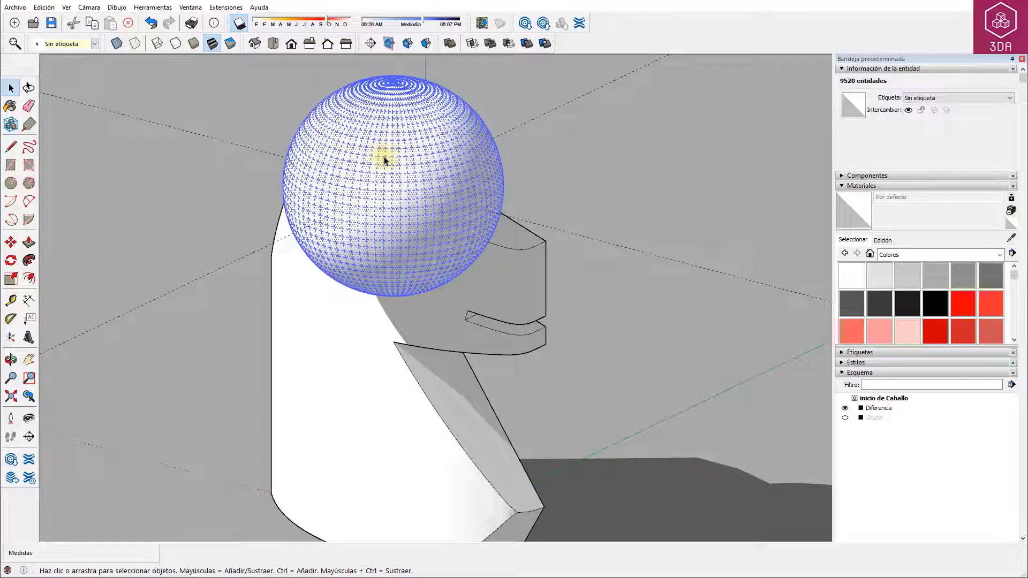
right_click(383, 159)
left_click(429, 249)
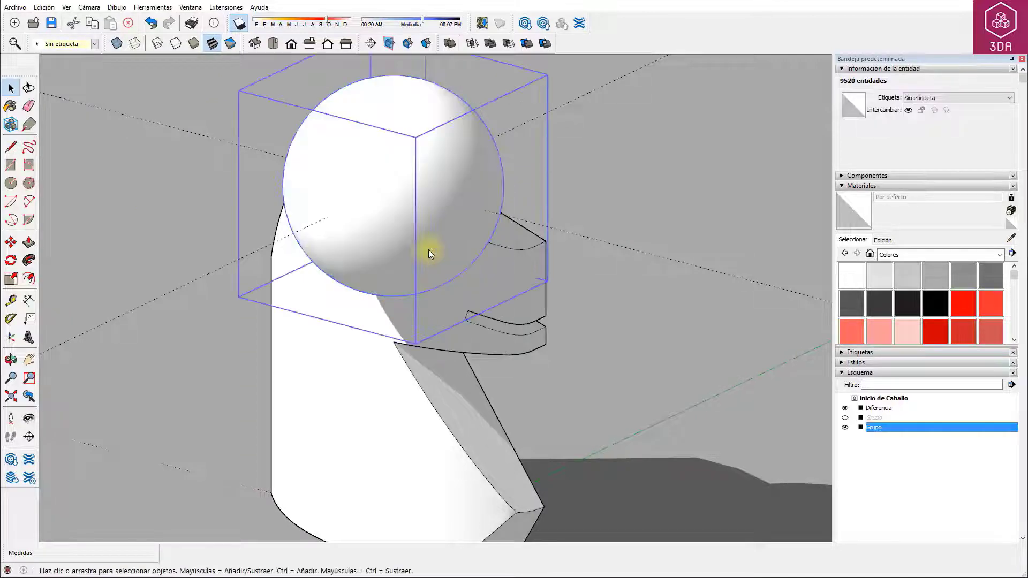
left_click(509, 45)
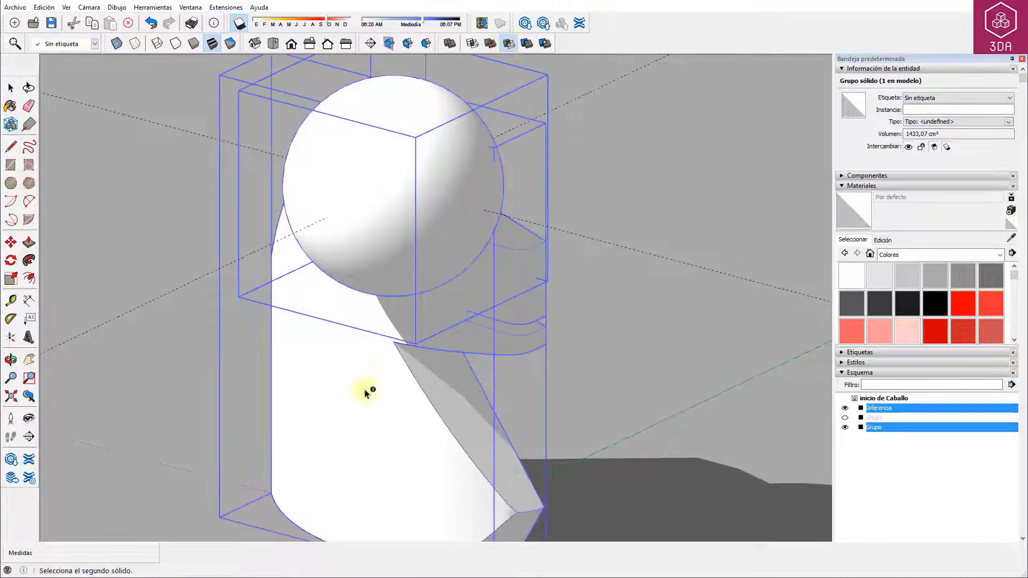
left_click(352, 407)
left_click(352, 407)
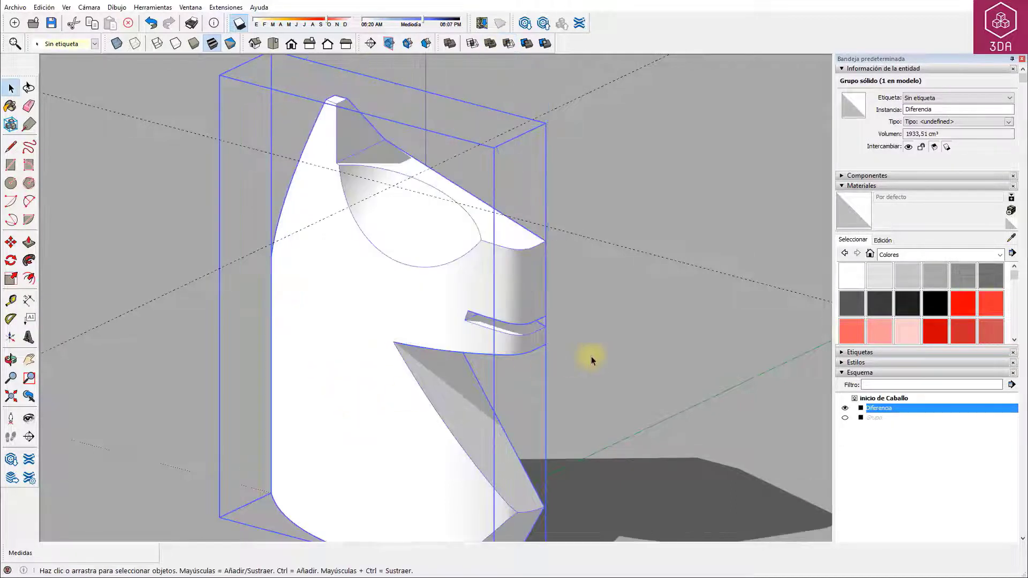
left_click(602, 344)
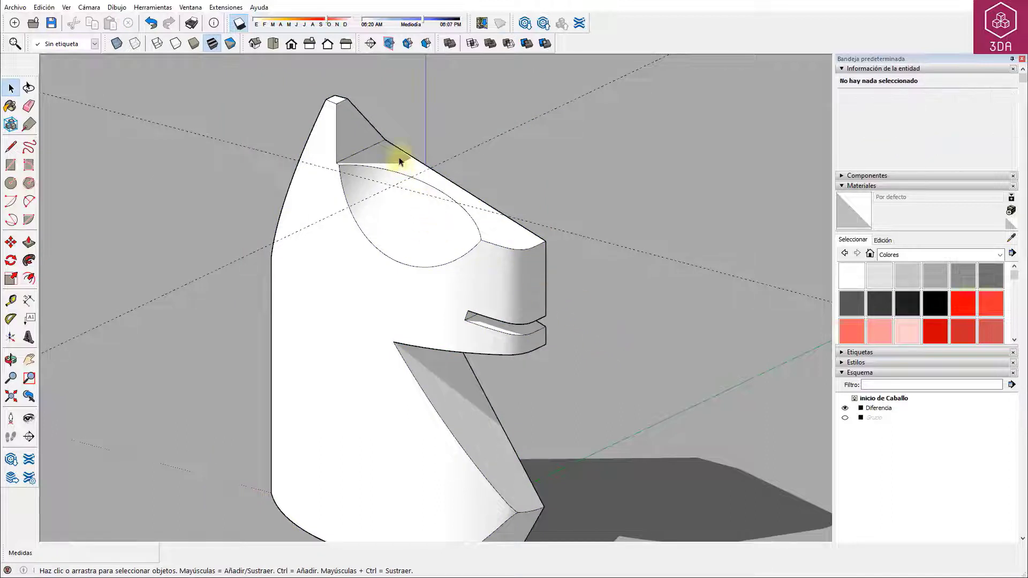
Zoom and pan the view to centre on the ear notch
scroll(387, 134, "up", 1)
scroll(390, 108, "up", 2)
scroll(391, 155, "up", 1)
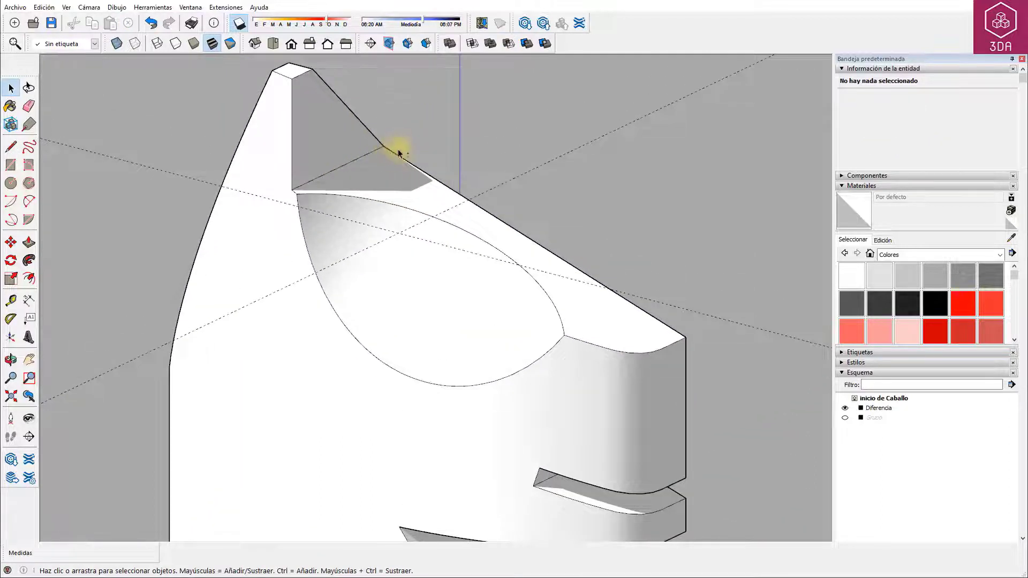
middle_click_drag(399, 153, 419, 215, "shift")
key("c")
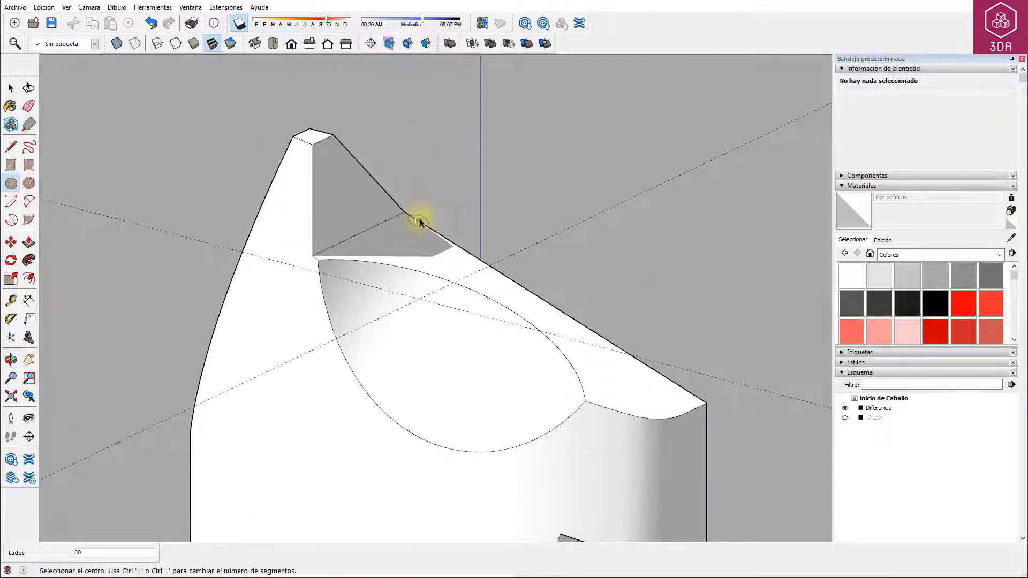
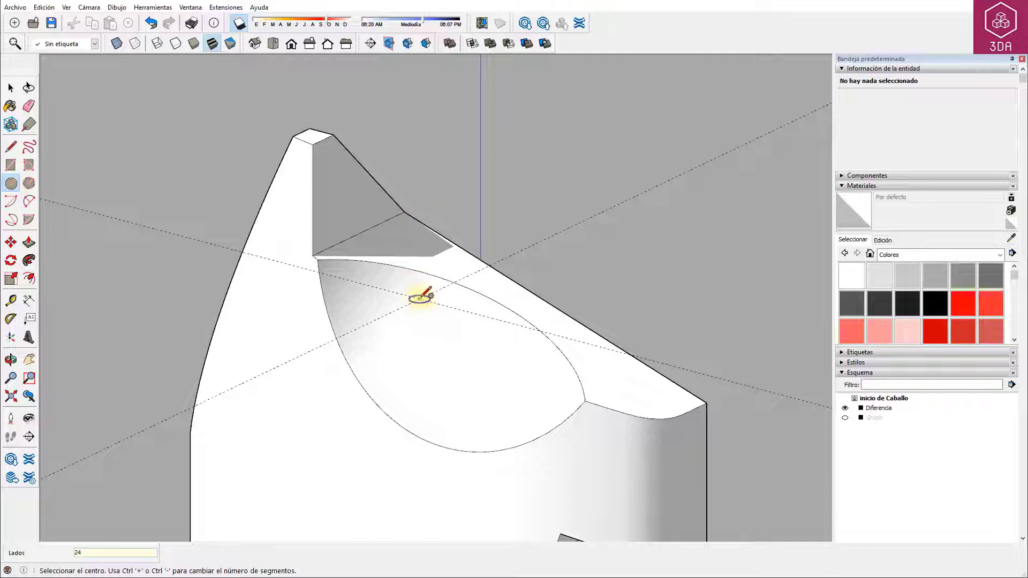
Draw a radius 1,6 circle on the head's sloped face and extrude it 8 into a cylinder
left_click(422, 298)
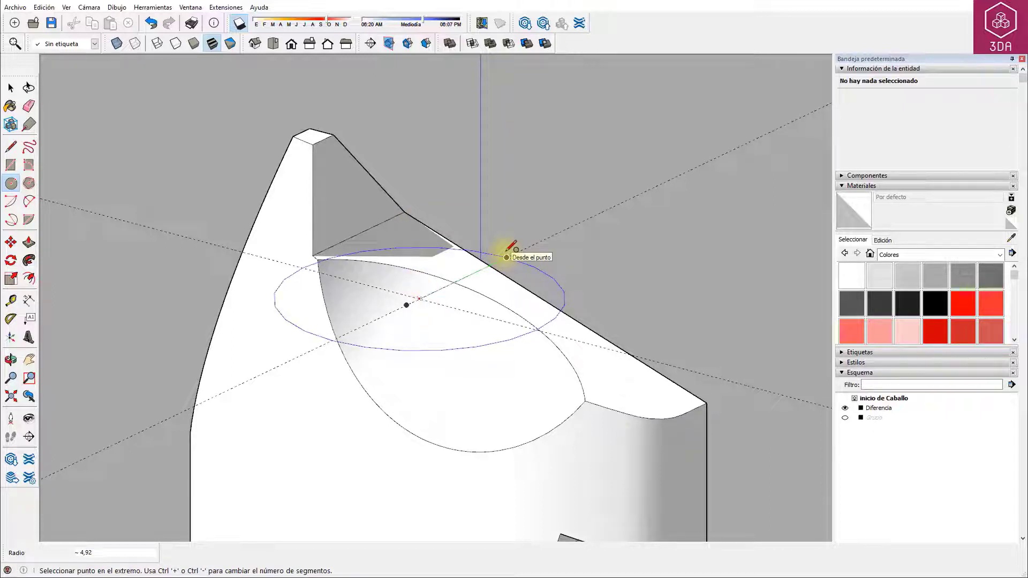
type("1,6")
key("Return")
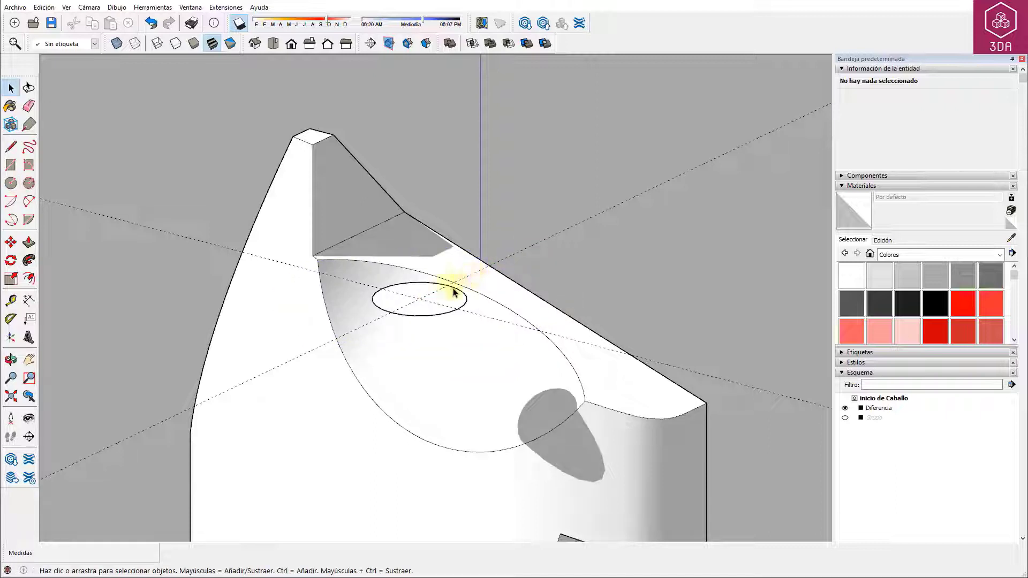
key("p")
left_click(446, 302)
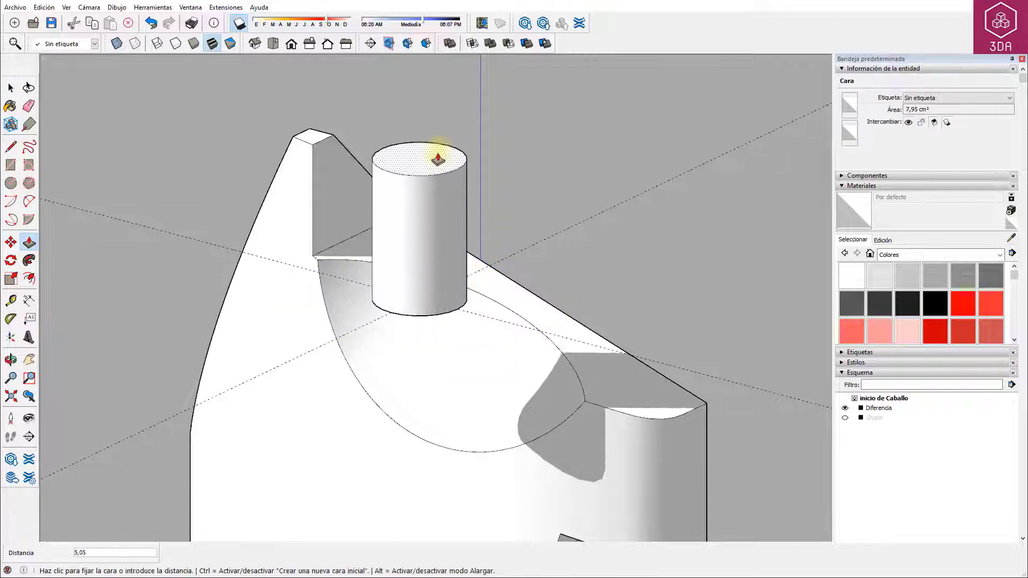
type("8")
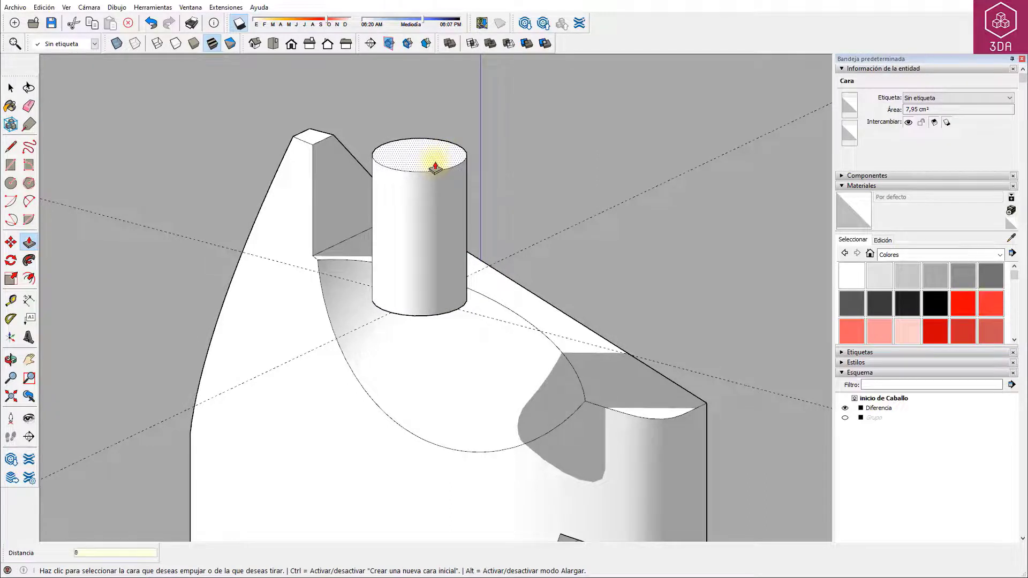
key("Return")
middle_click_drag(430, 156, 432, 264, "shift")
scroll(437, 249, "up", 3)
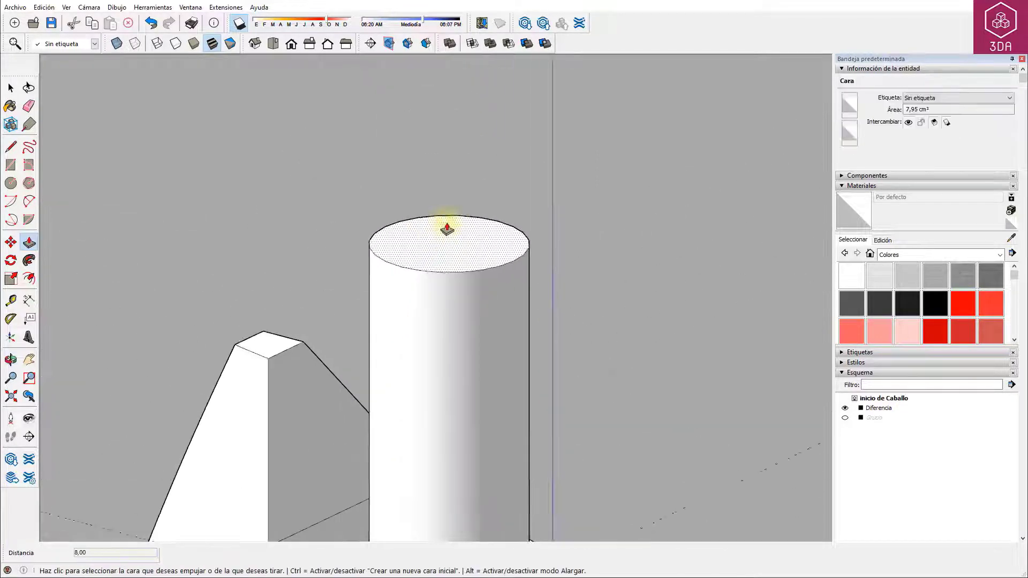
key("space")
scroll(443, 225, "up", 2)
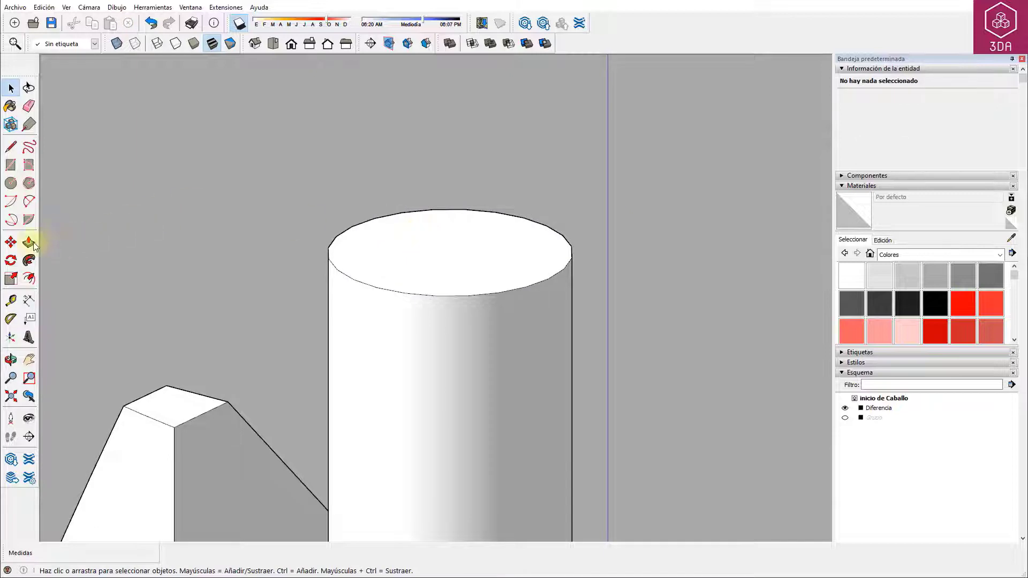
Offset the cylinder's top edge inward twice, making a ring and a small central circle
left_click(29, 278)
middle_click_drag(377, 234, 357, 241)
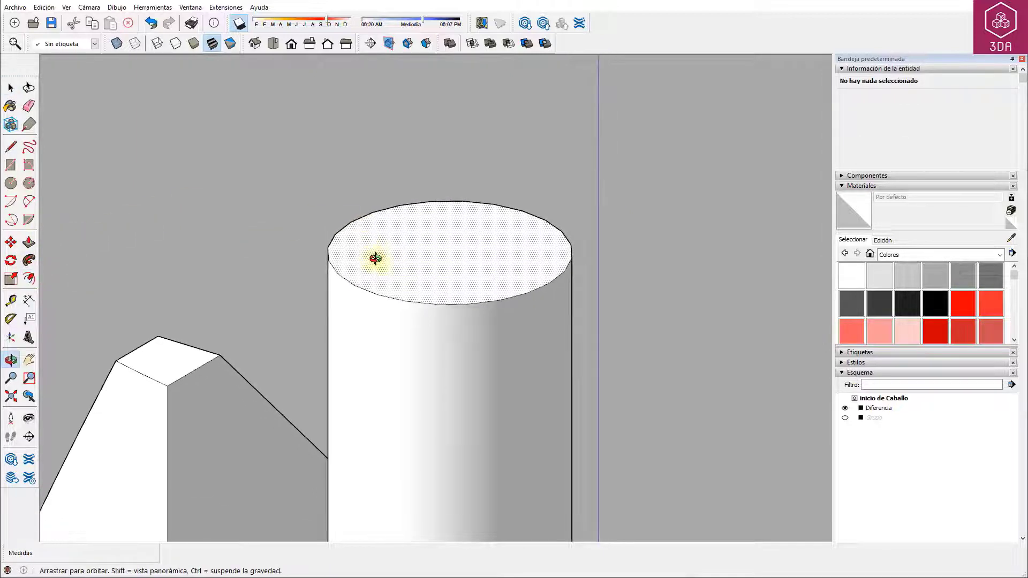
left_click(353, 234)
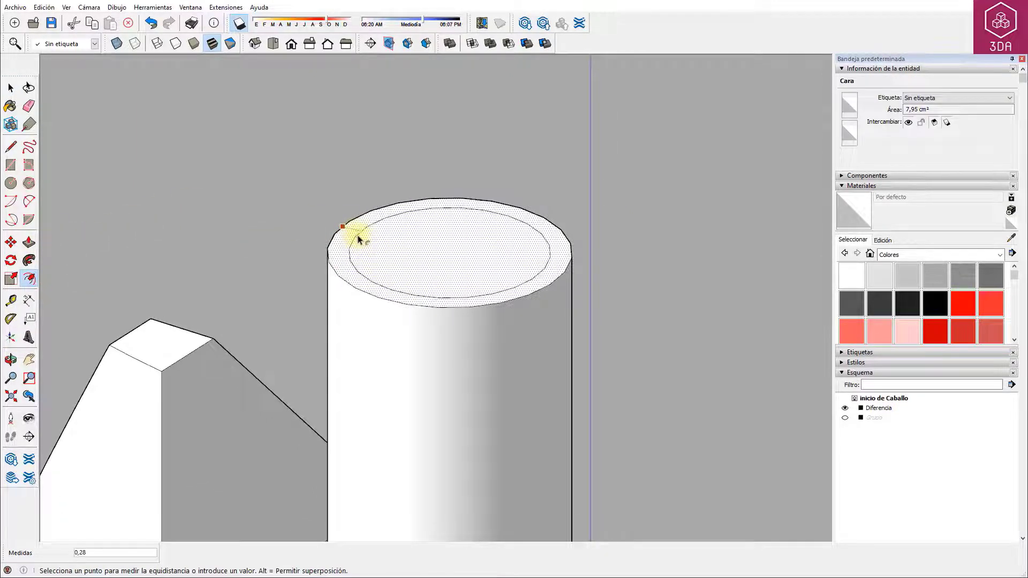
left_click(358, 239)
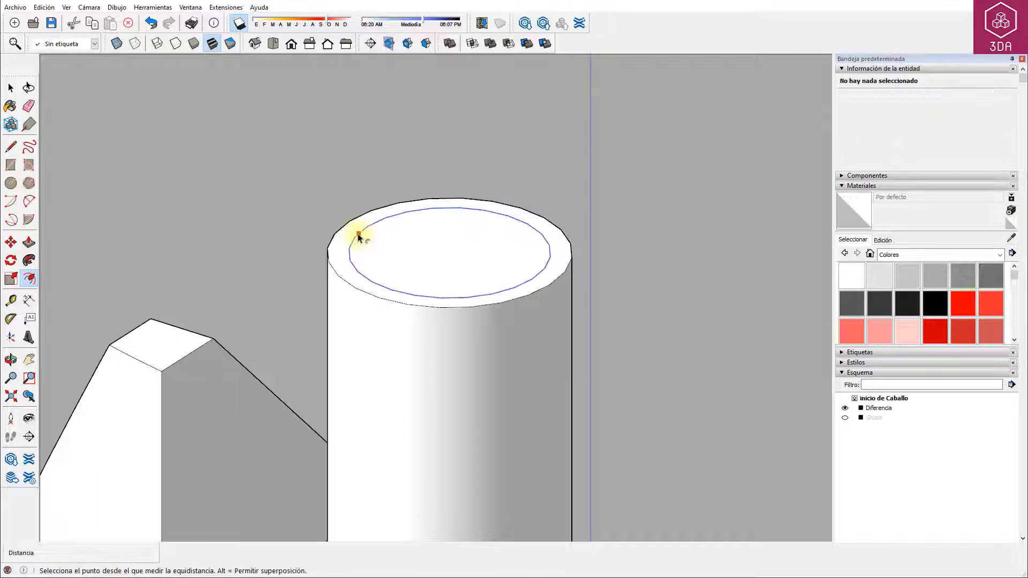
left_click(358, 234)
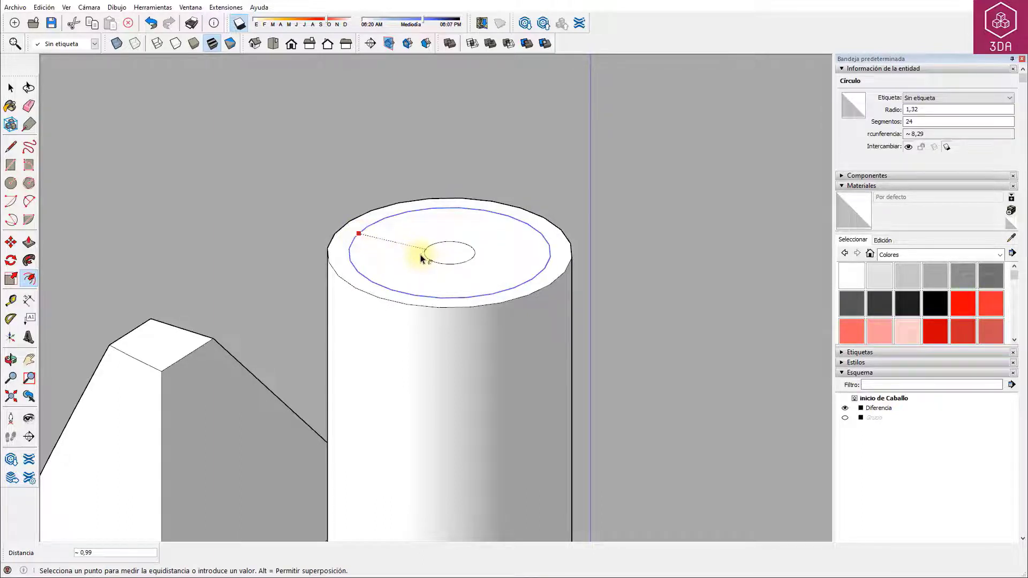
left_click(396, 250)
key("space")
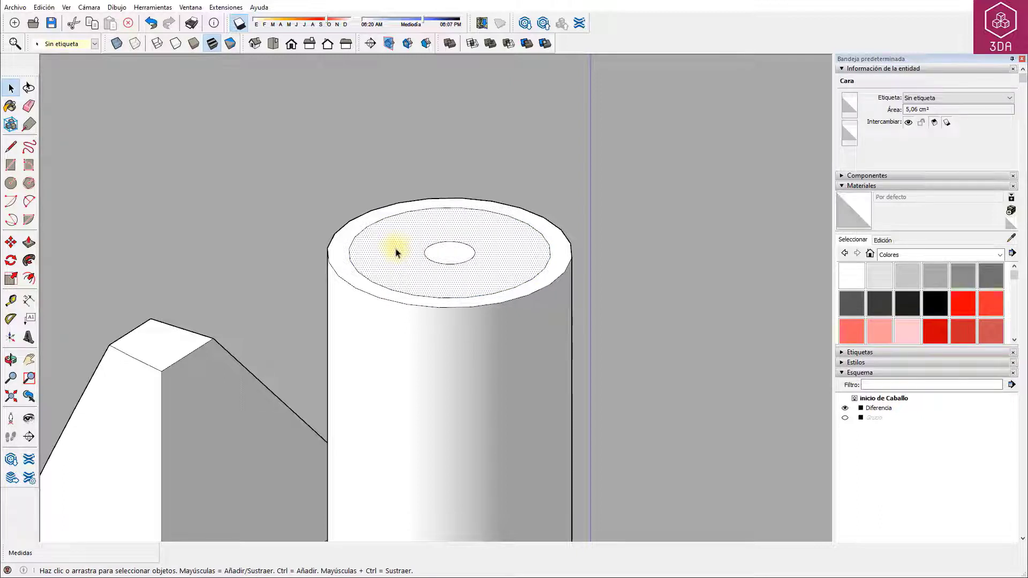
Push the ring face down 0,80 into the cylinder, leaving a central pin
key("p")
middle_click_drag(401, 252, 408, 275)
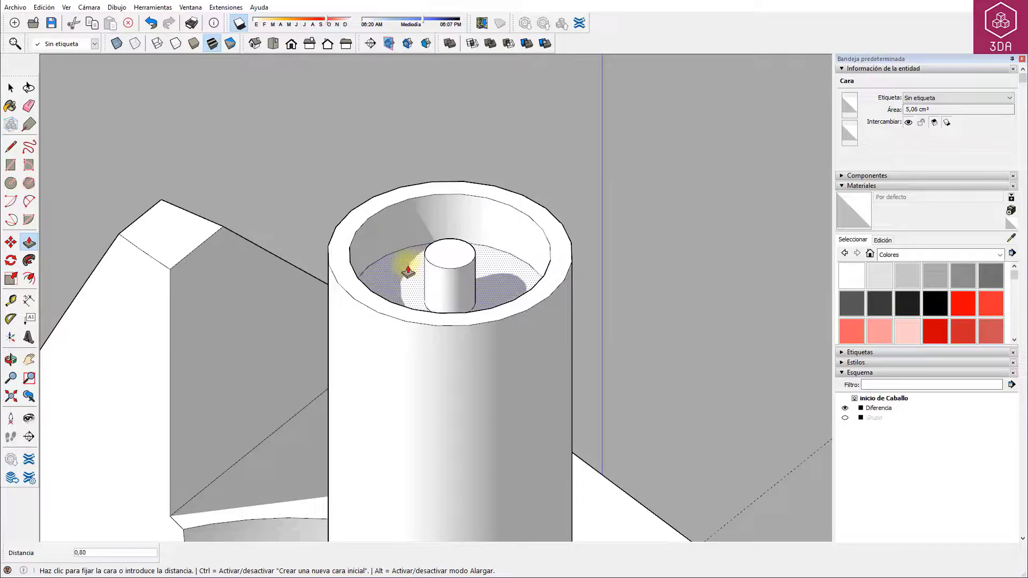
left_click(405, 266)
key("space")
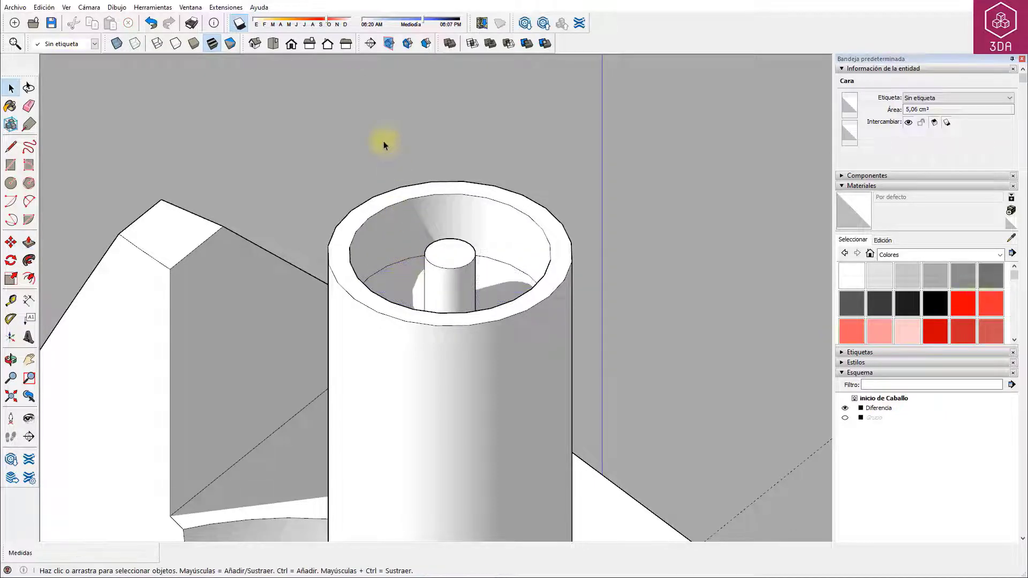
left_click(382, 143)
scroll(382, 143, "down", 3)
left_click_drag(344, 129, 499, 441)
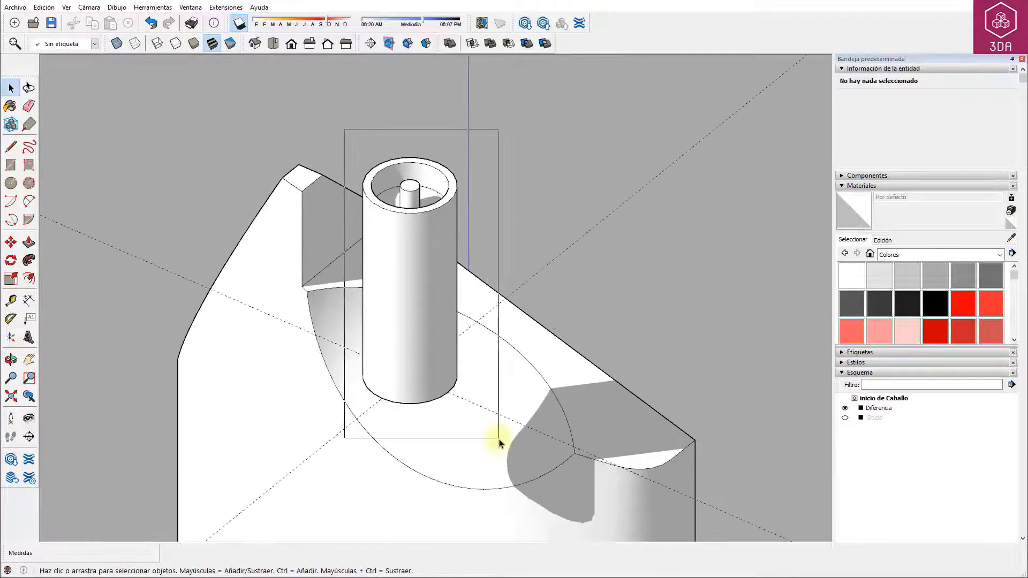
Group the selected cylinder geometry into a solid with Crear grupo
right_click(425, 300)
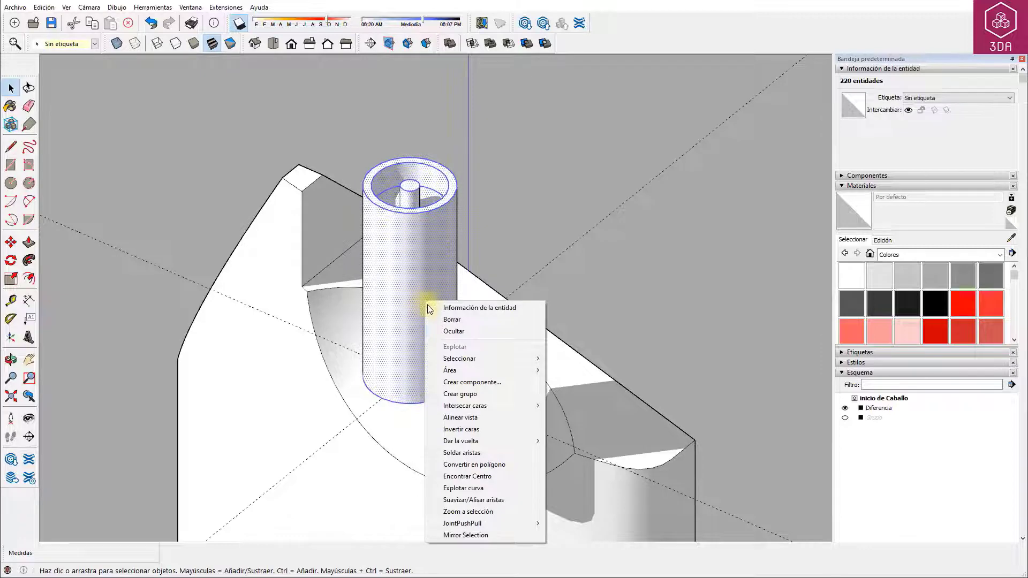
left_click(477, 394)
mouse_move(447, 386)
middle_mouse_down()
mouse_move(409, 333)
mouse_move(545, 403)
mouse_move(429, 262)
mouse_move(413, 257)
mouse_move(425, 258)
middle_mouse_up()
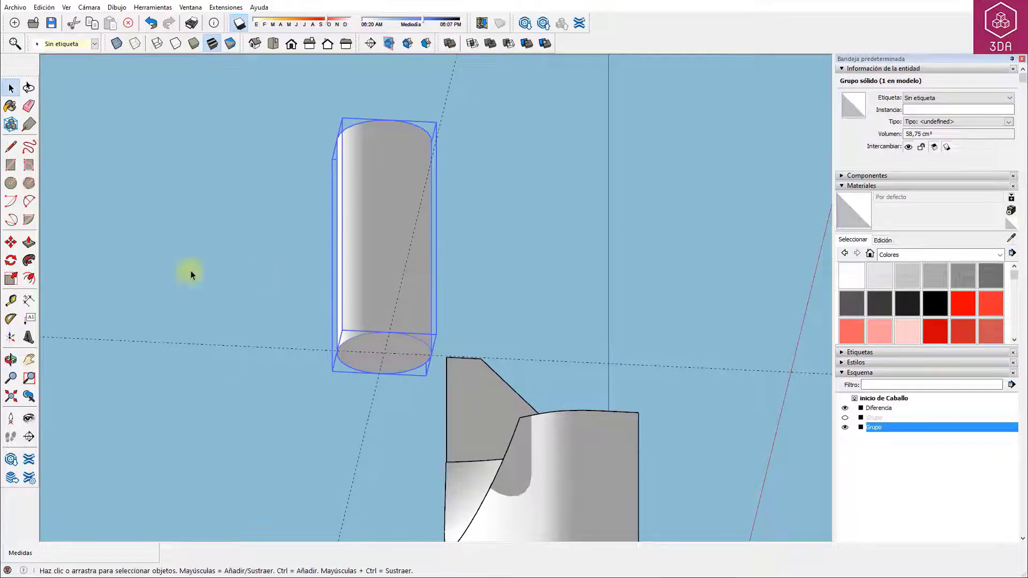
Rotate the cylinder group 135° about the centre of its base
left_click(10, 261)
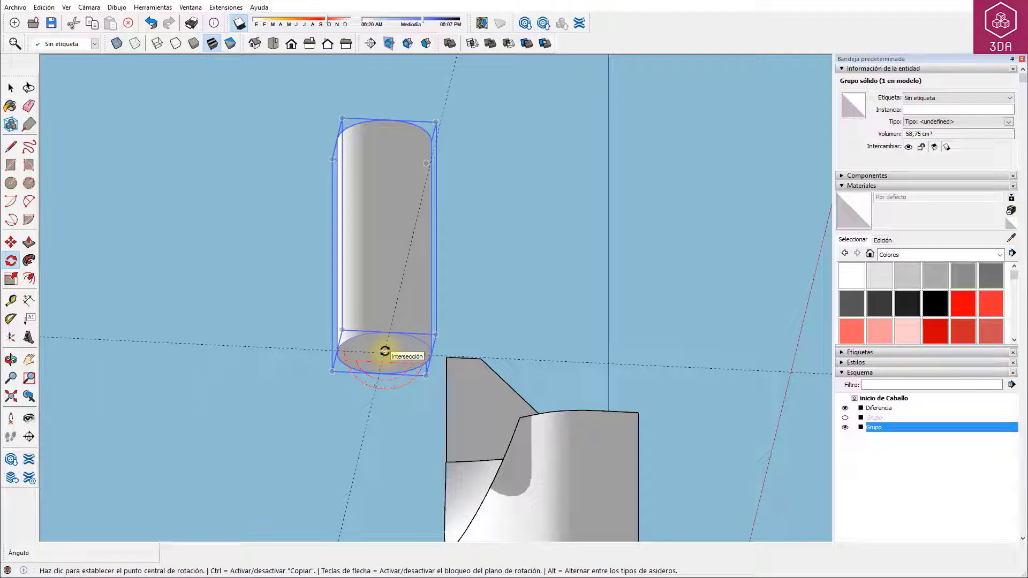
left_click(384, 352)
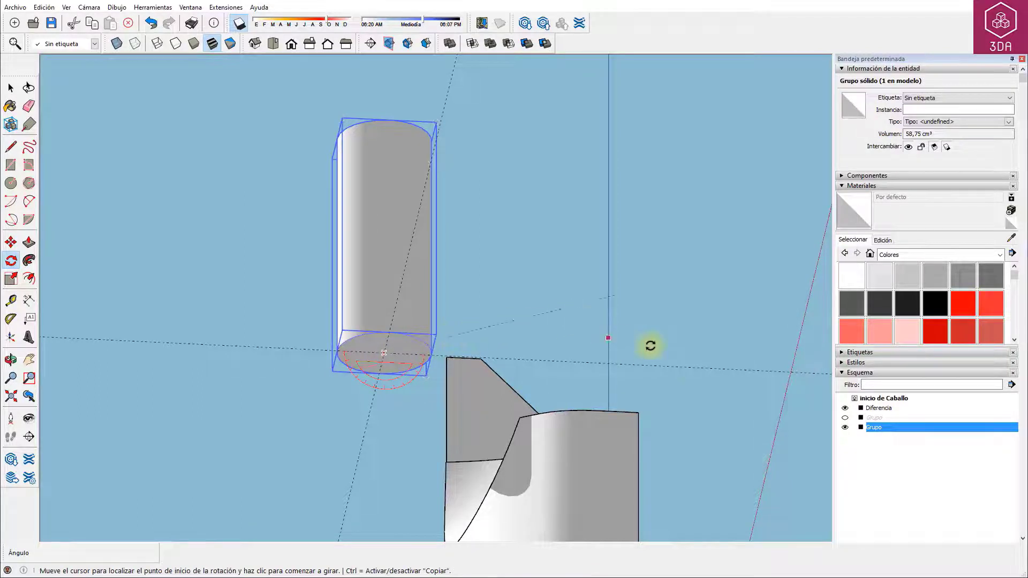
left_click(696, 371)
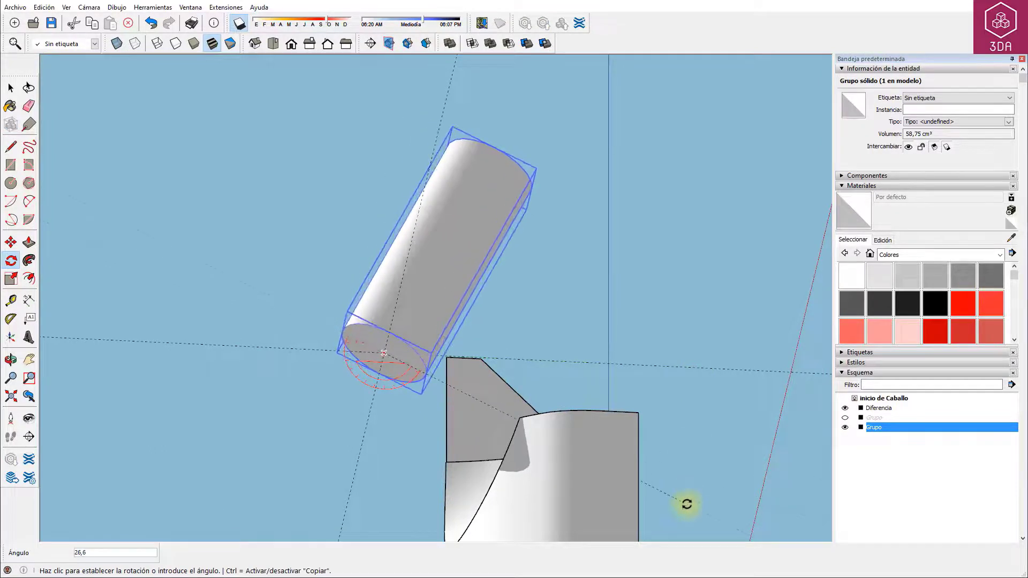
type("135")
key("Return")
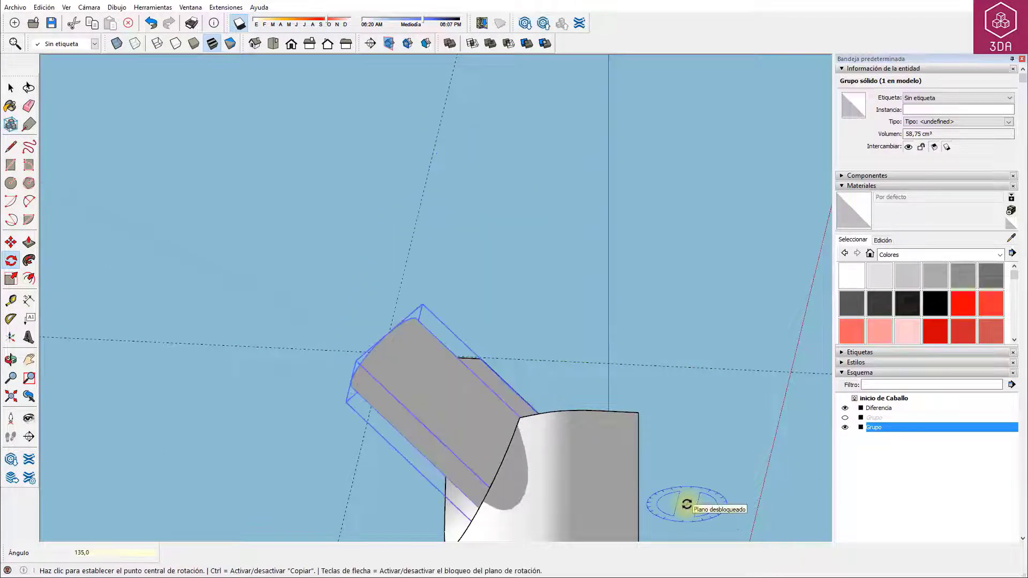
mouse_move(331, 360)
middle_mouse_down()
mouse_move(395, 418)
mouse_move(624, 509)
mouse_move(716, 523)
middle_mouse_up()
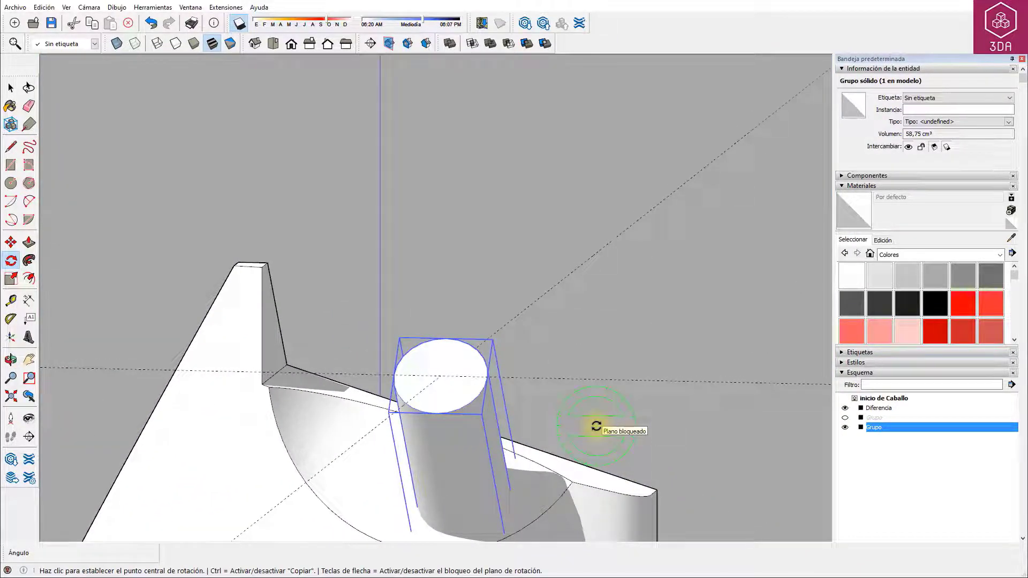
Rotate the cylinder group a further 35° about its top centre, starting from the red axis
left_click(441, 378)
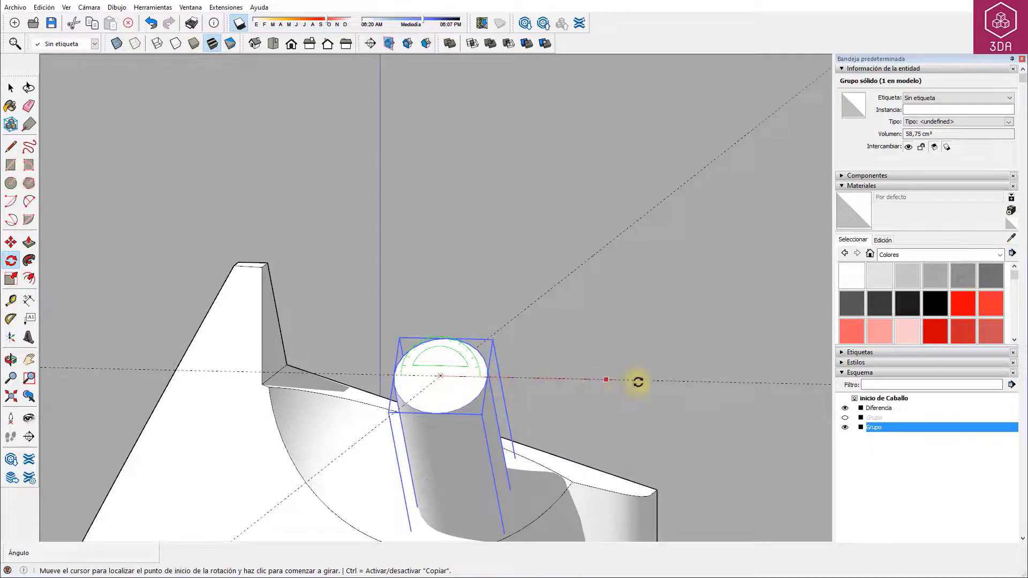
left_click(728, 384)
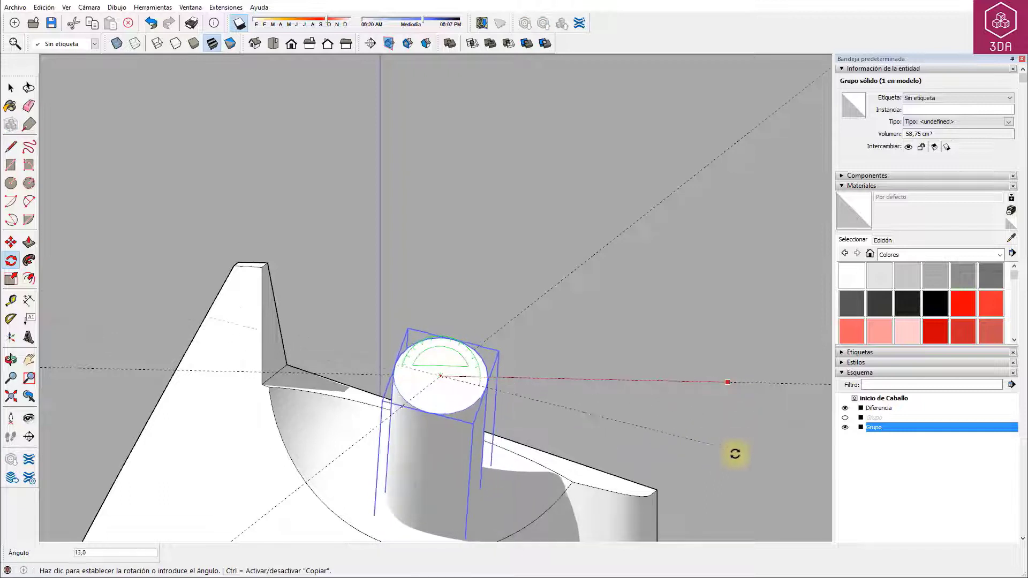
type("35")
left_click(706, 495)
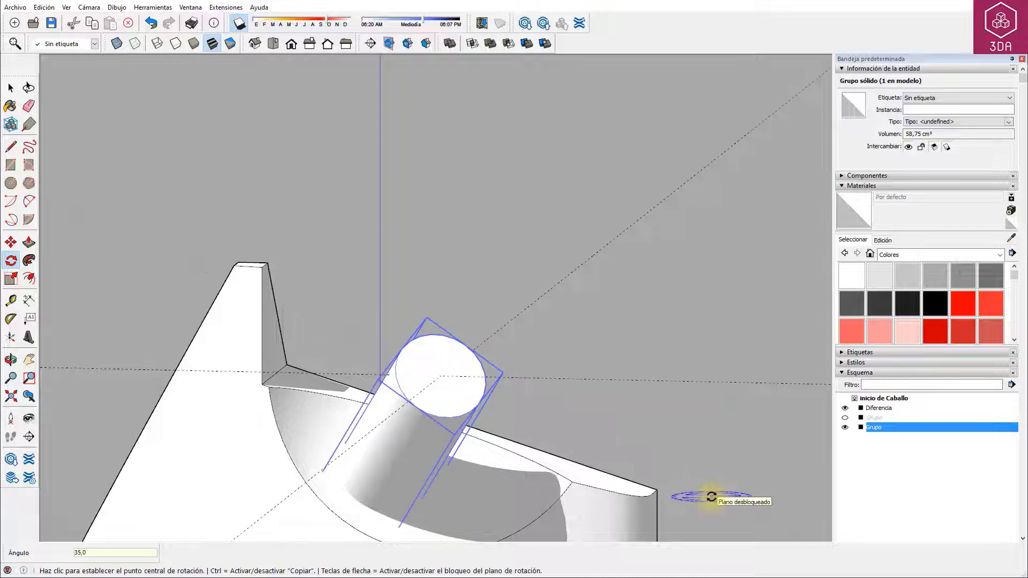
key("space")
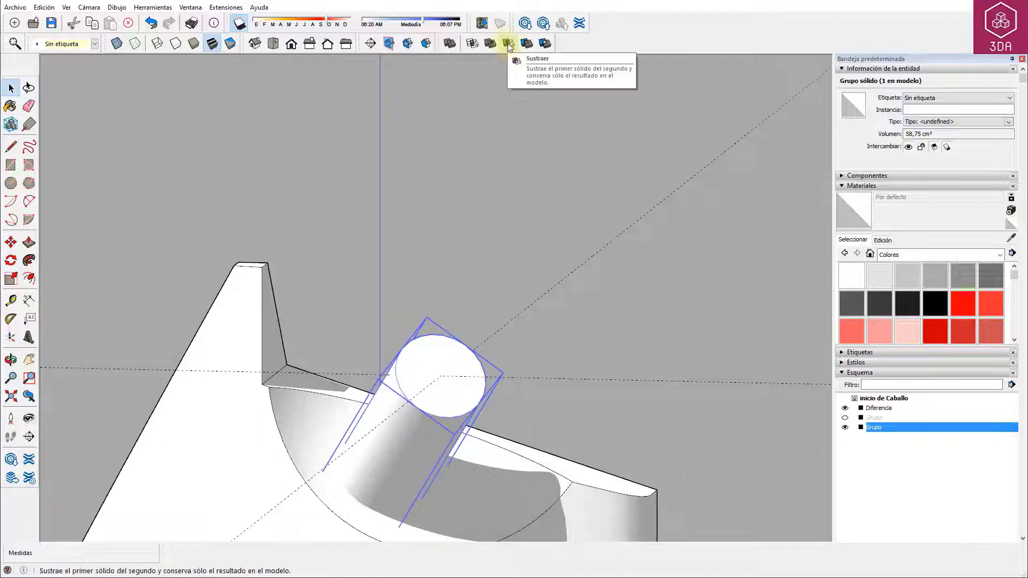
Subtract the cylinder from the knight head, leaving a 1929,64 cm³ solid with a recessed eye
left_click(508, 47)
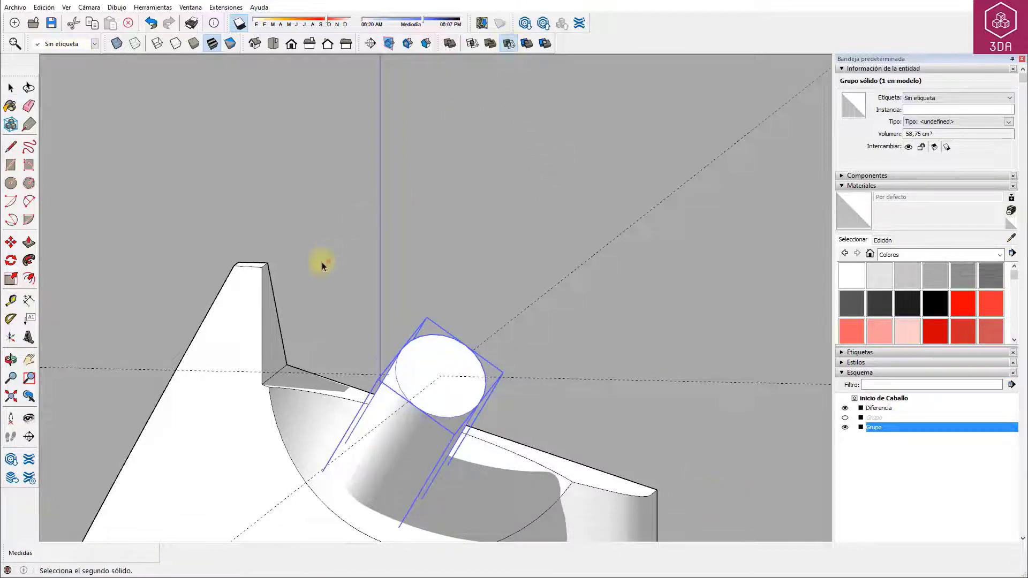
left_click(238, 310)
key("space")
left_click(328, 236)
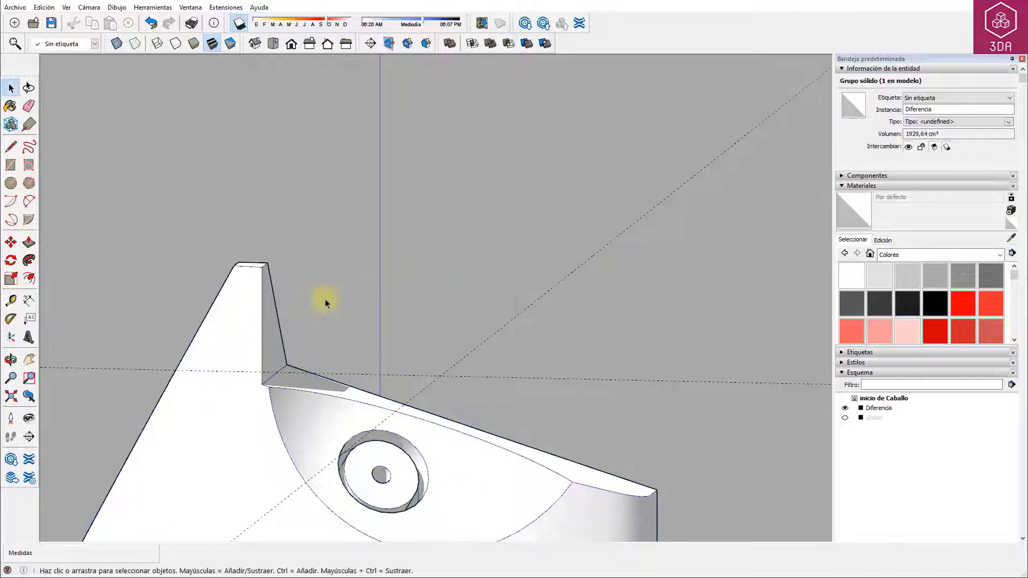
Pan, orbit and zoom to bring empty ground left of the knight head into view
scroll(516, 275, "down", 5)
middle_click_drag(502, 373, 553, 257, "shift")
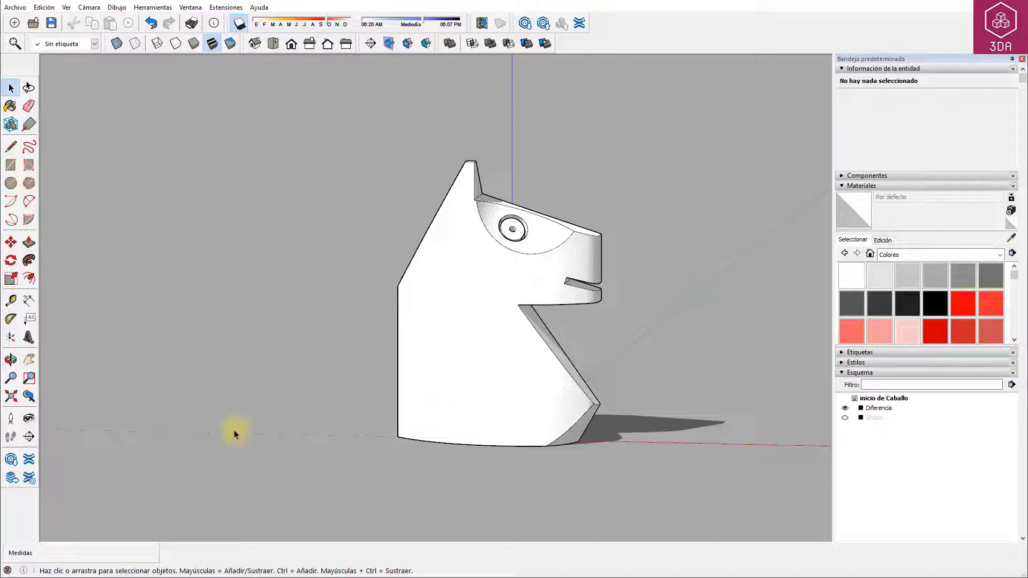
middle_click_drag(238, 429, 359, 460)
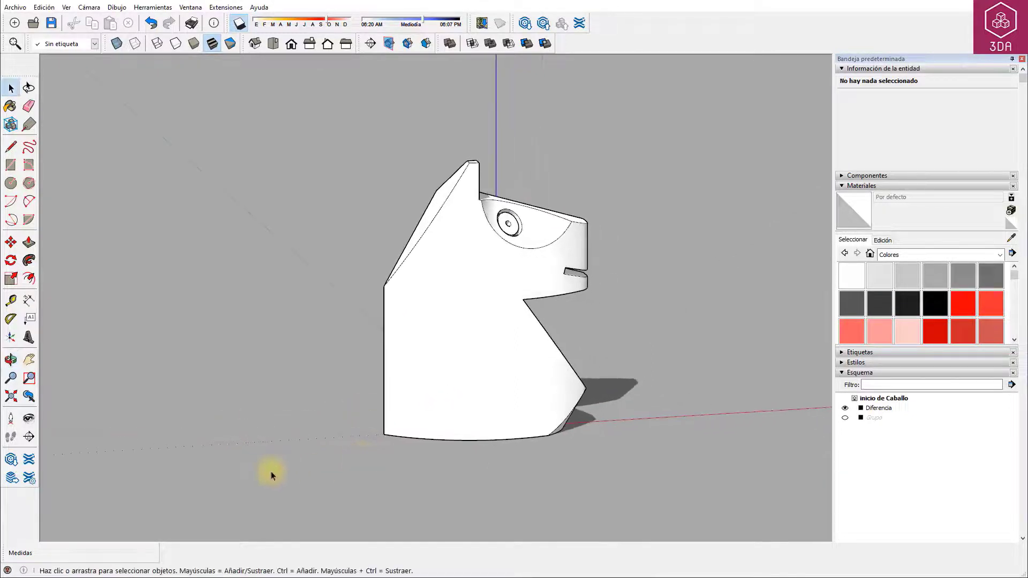
middle_click_drag(271, 471, 373, 424)
scroll(374, 420, "up", 2)
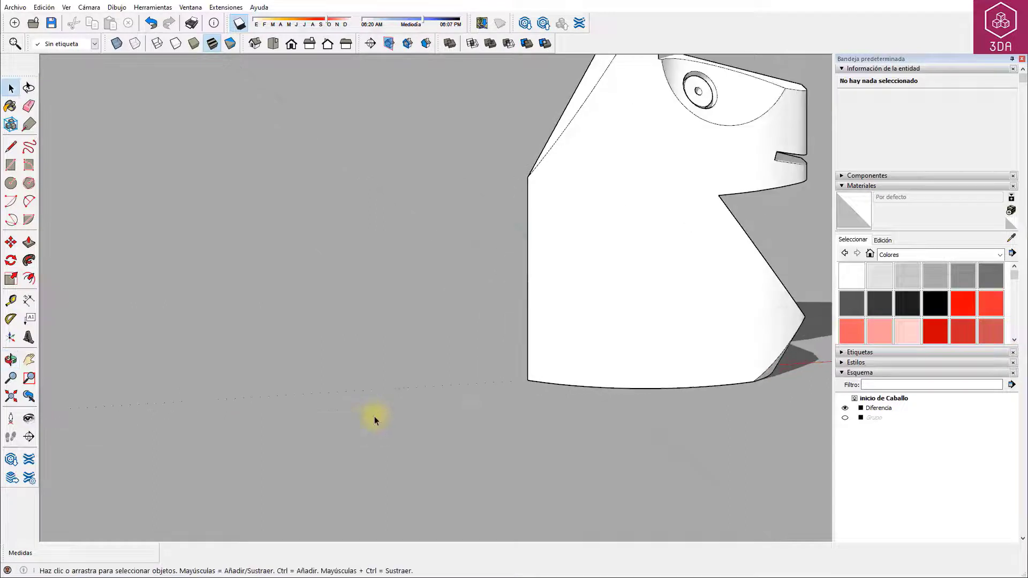
Draw a 24-long line along the red axis and close it with a 2-point arc bulging 3,69
left_click(11, 146)
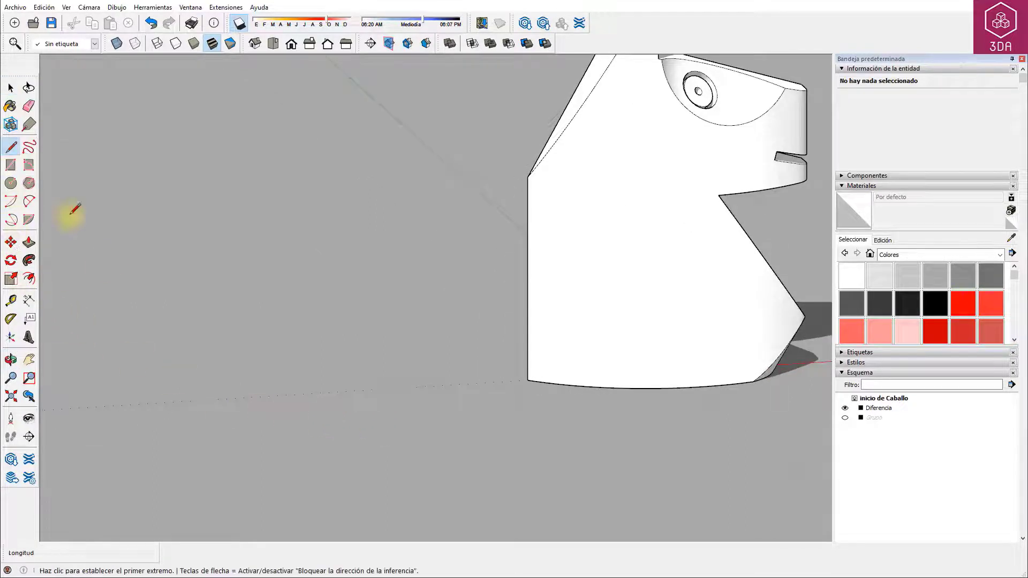
left_click(242, 477)
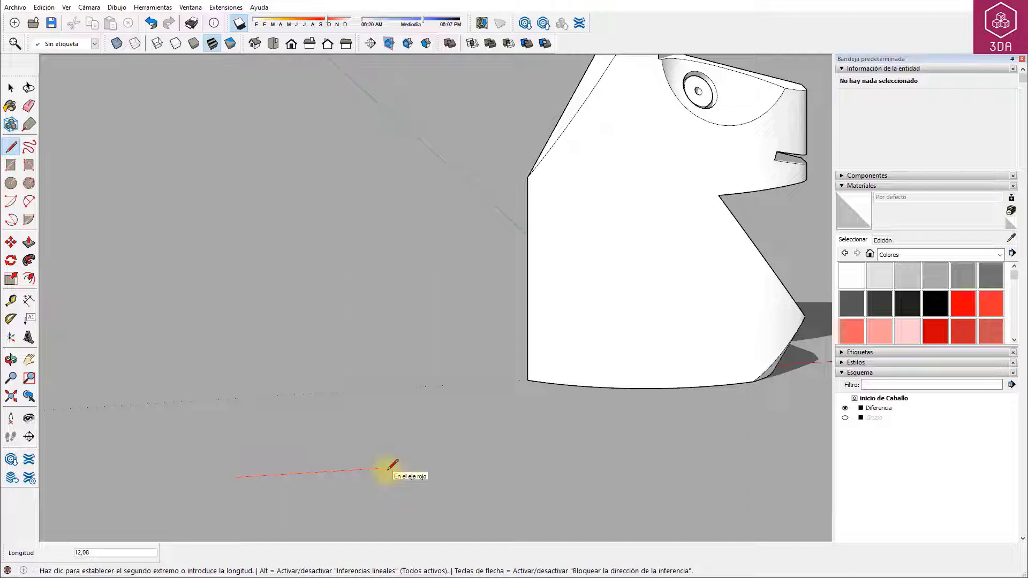
key("Return")
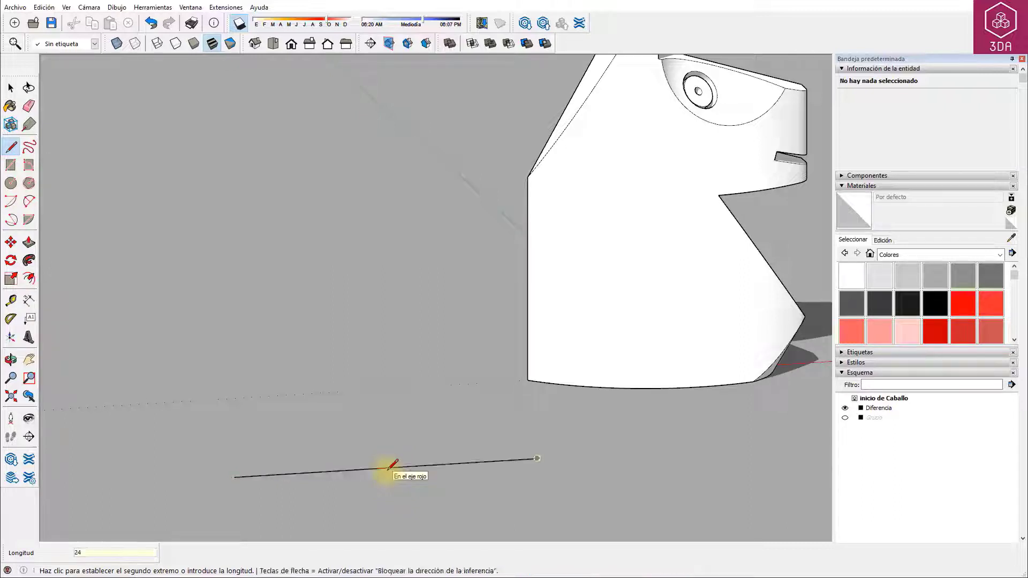
key("shift+p")
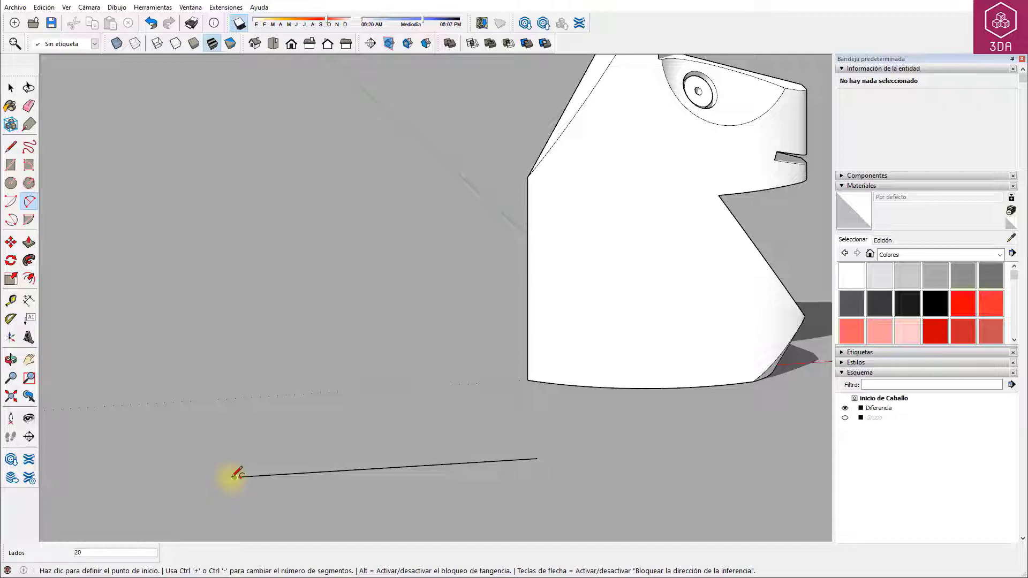
left_click(235, 477)
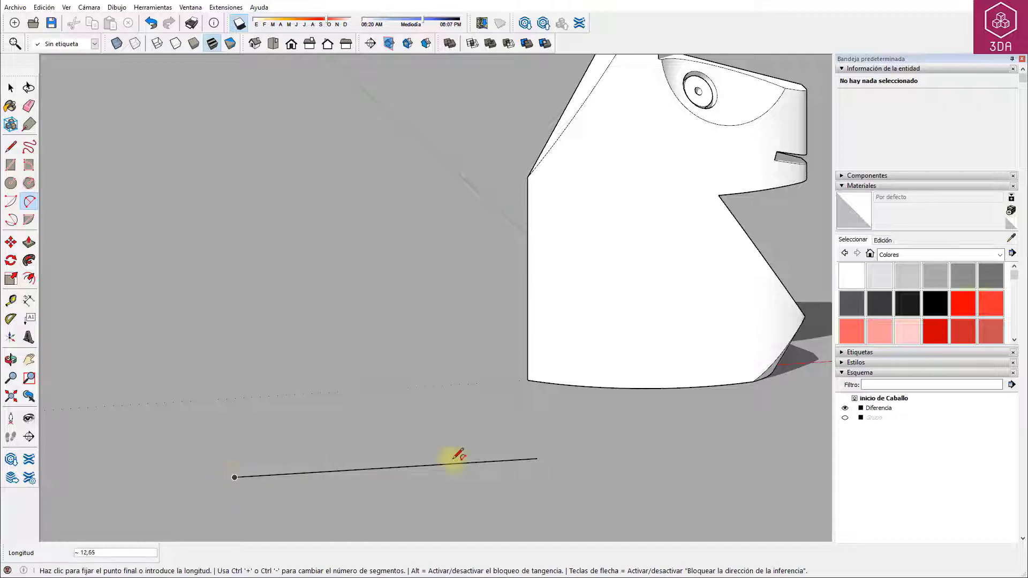
left_click(536, 458)
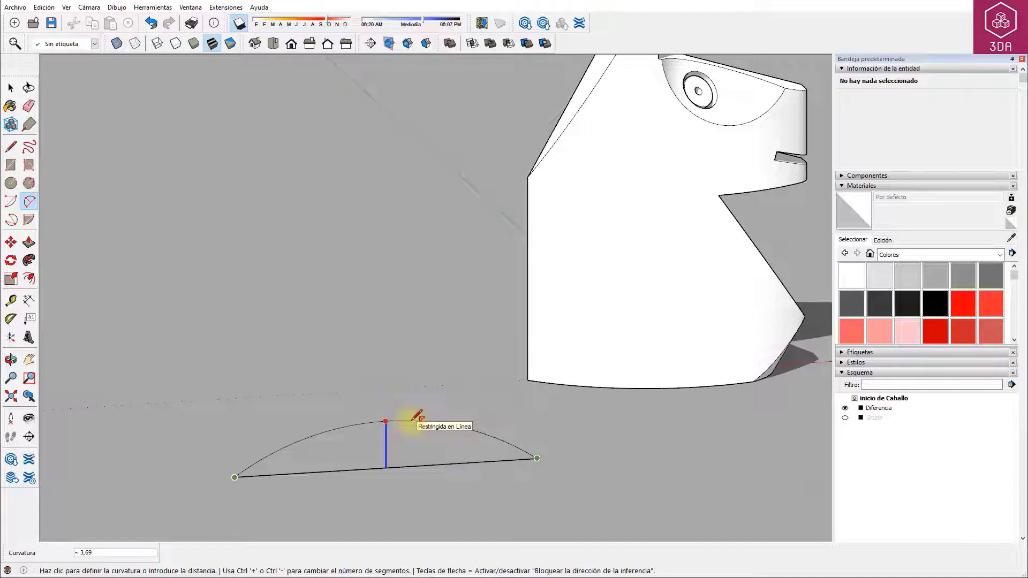
left_click(415, 420)
Select the arc face and make a copy of it above the original
key("space")
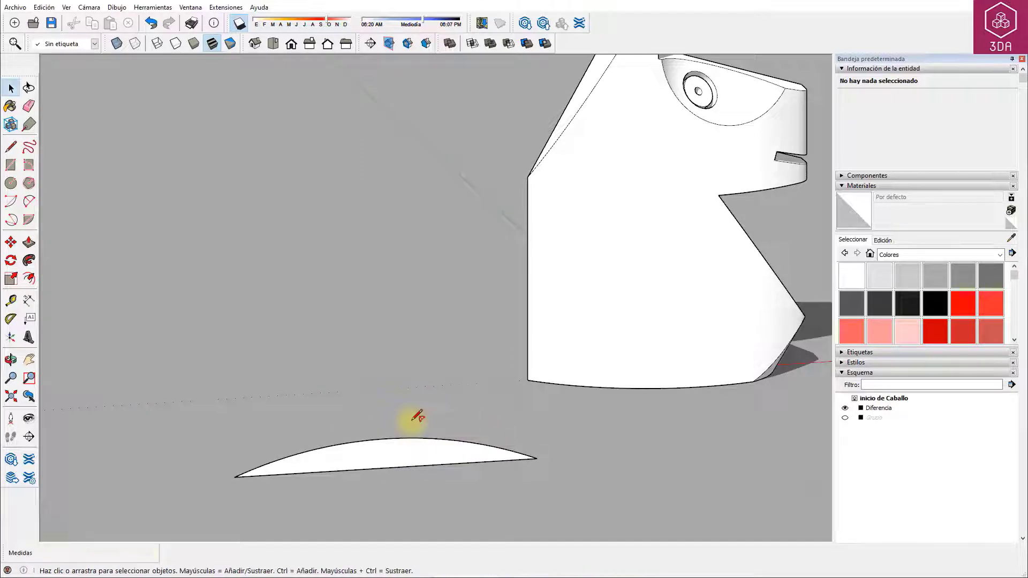
double_click(384, 462)
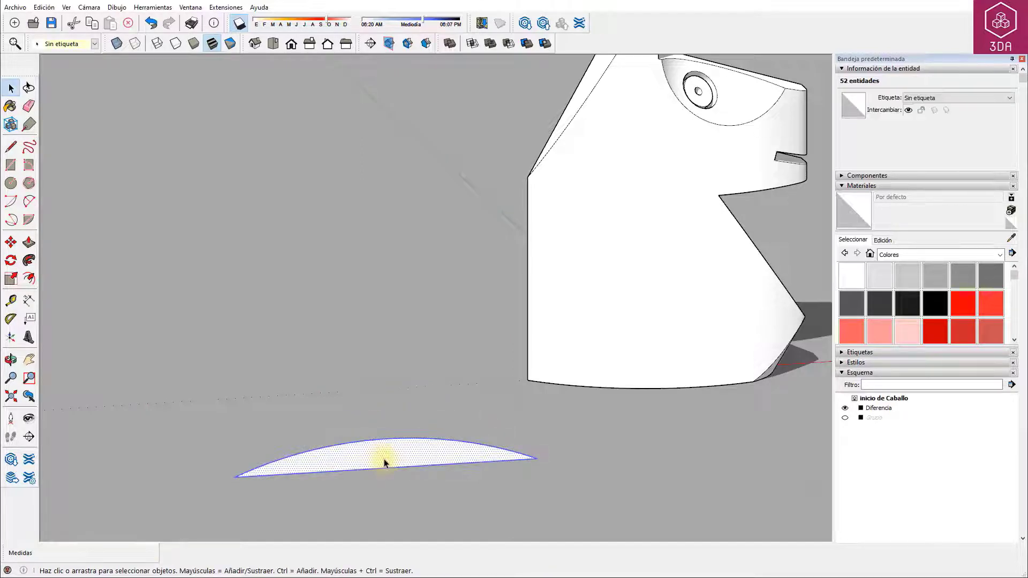
key("m")
left_click(211, 457)
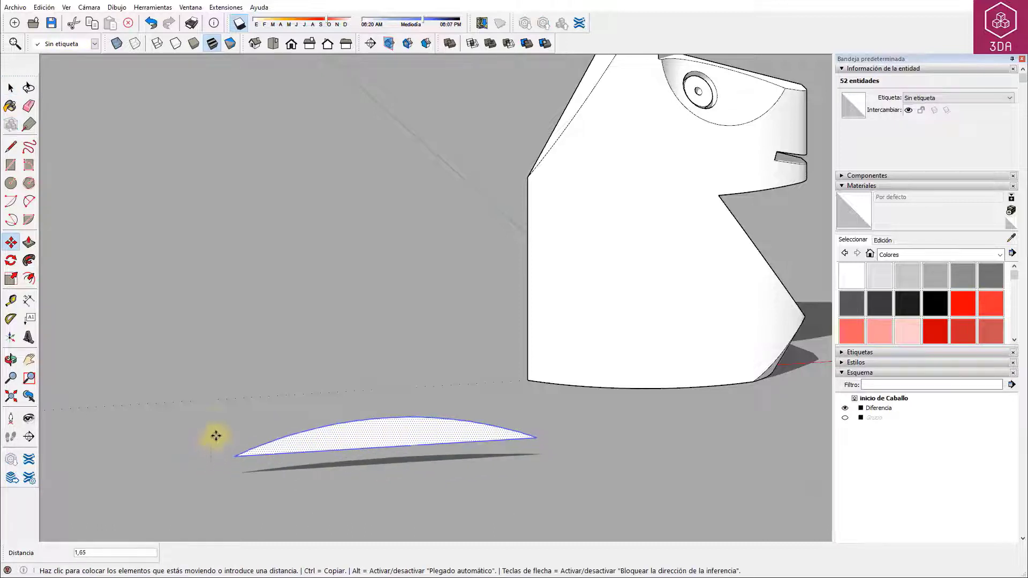
key("ctrl")
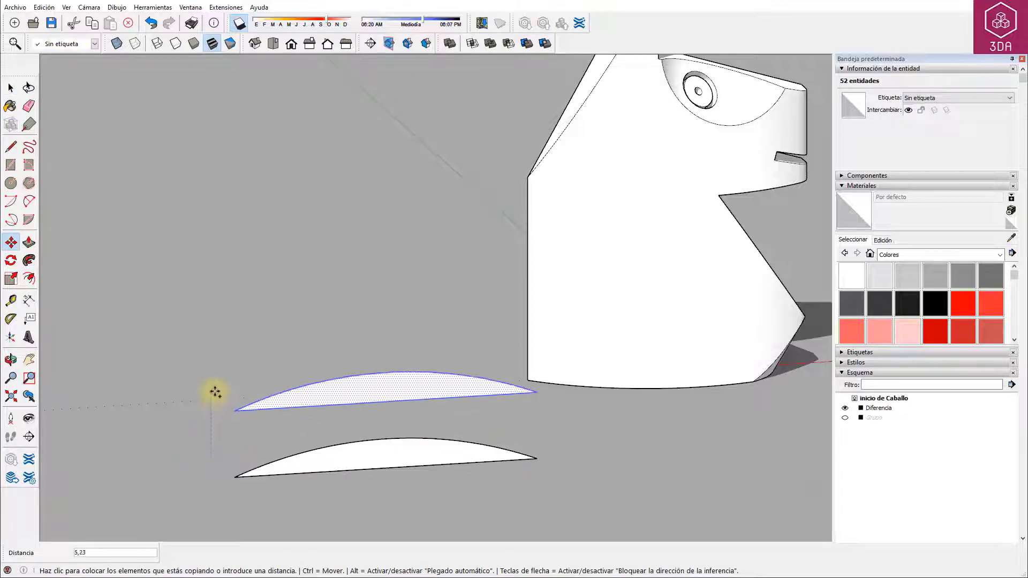
left_click(209, 404)
Flip the copy along the blue axis and move it onto the original's endpoints, forming a lens
right_click(348, 410)
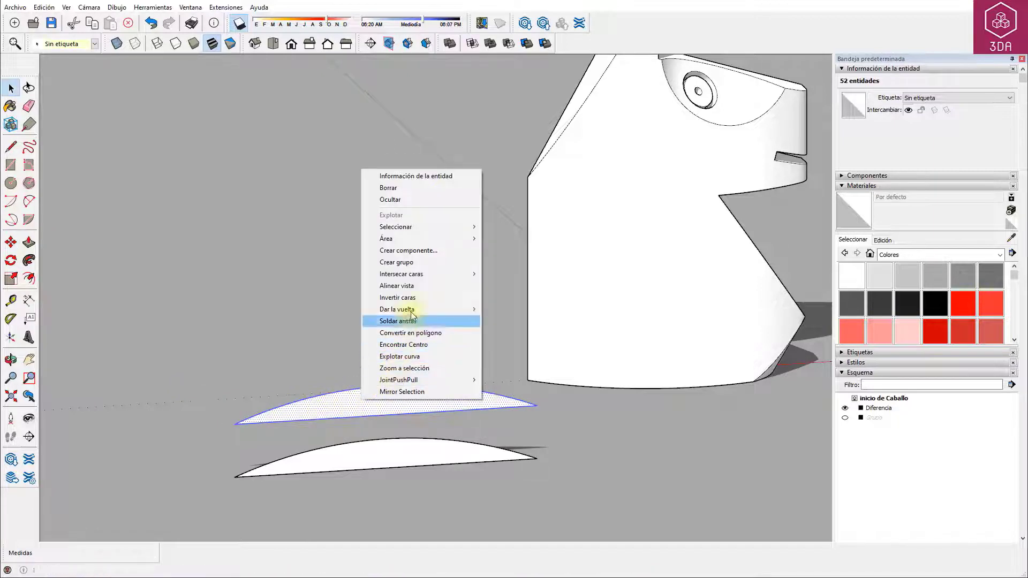
mouse_move(418, 309)
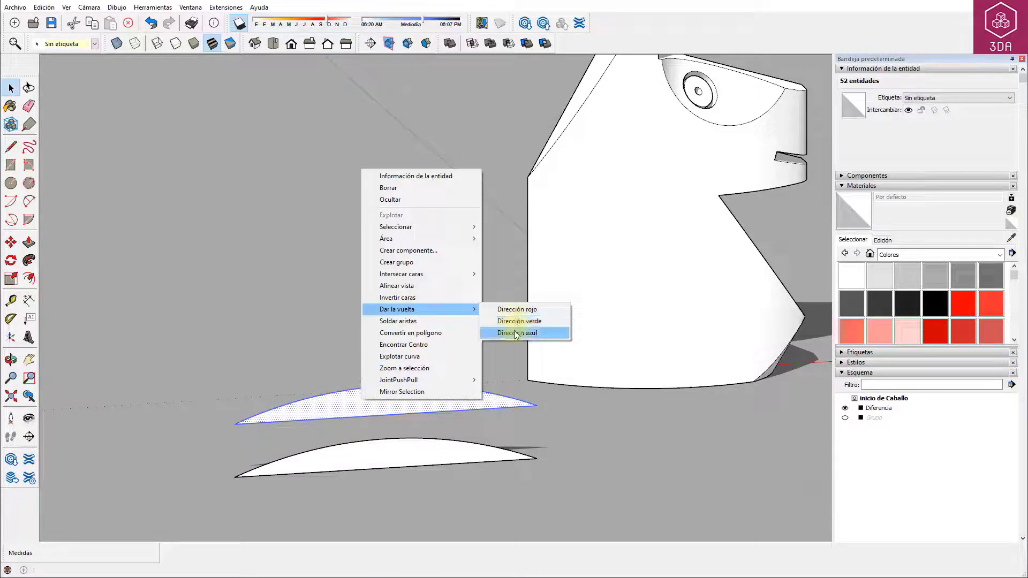
left_click(516, 333)
key("m")
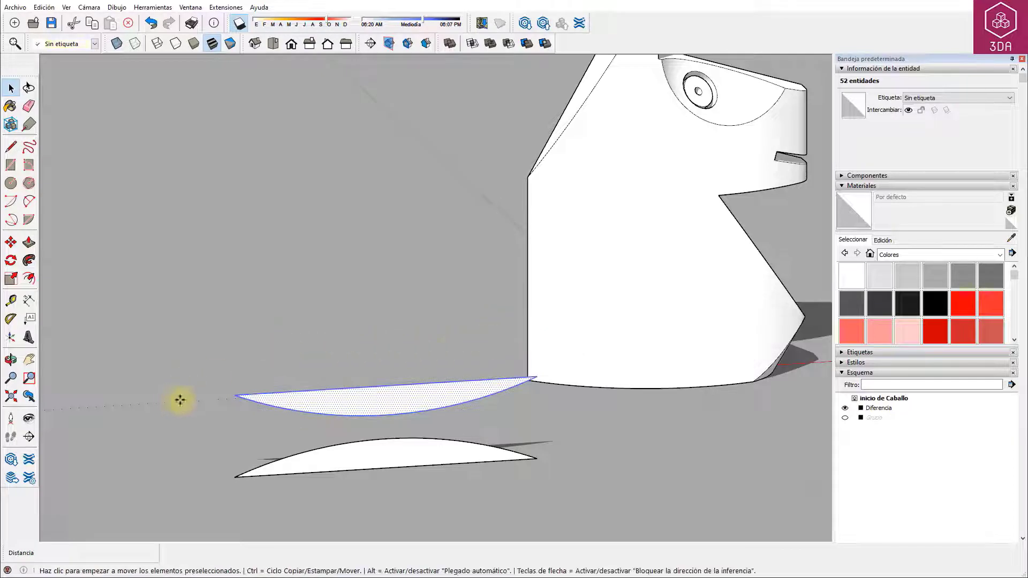
left_click(232, 396)
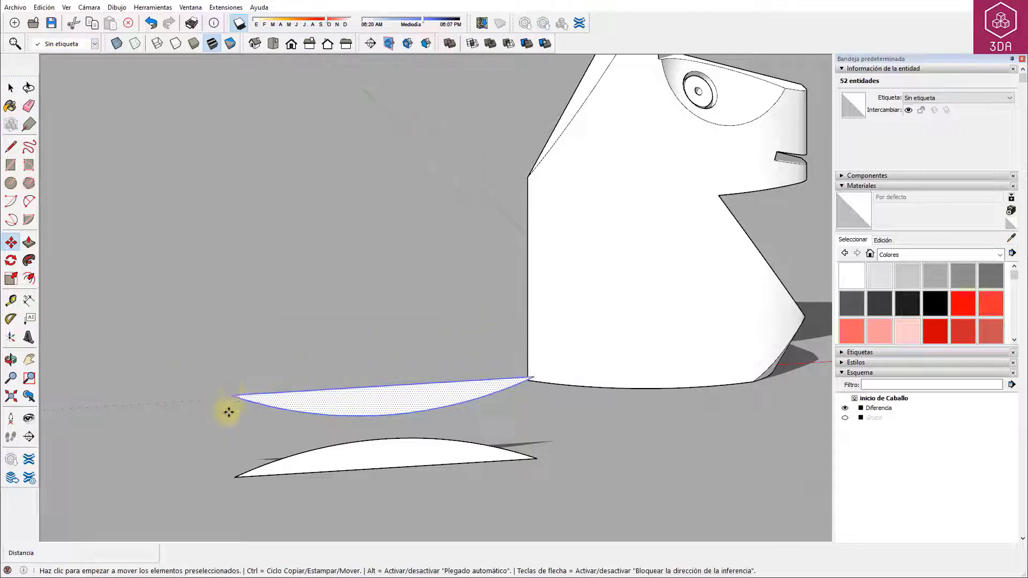
left_click(234, 476)
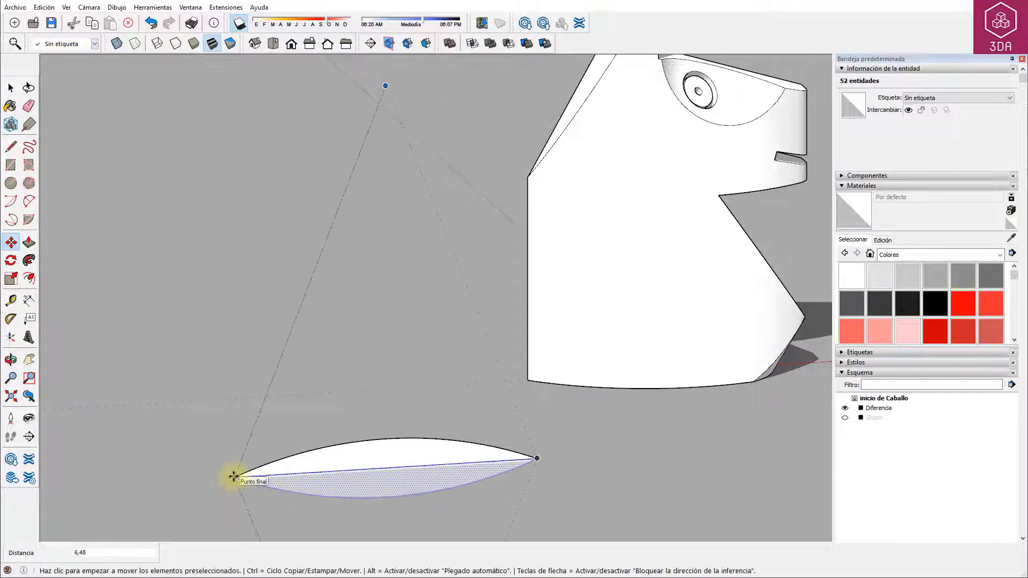
key("space")
mouse_move(298, 487)
middle_mouse_down()
mouse_move(360, 498)
mouse_move(331, 456)
mouse_move(321, 467)
middle_mouse_up()
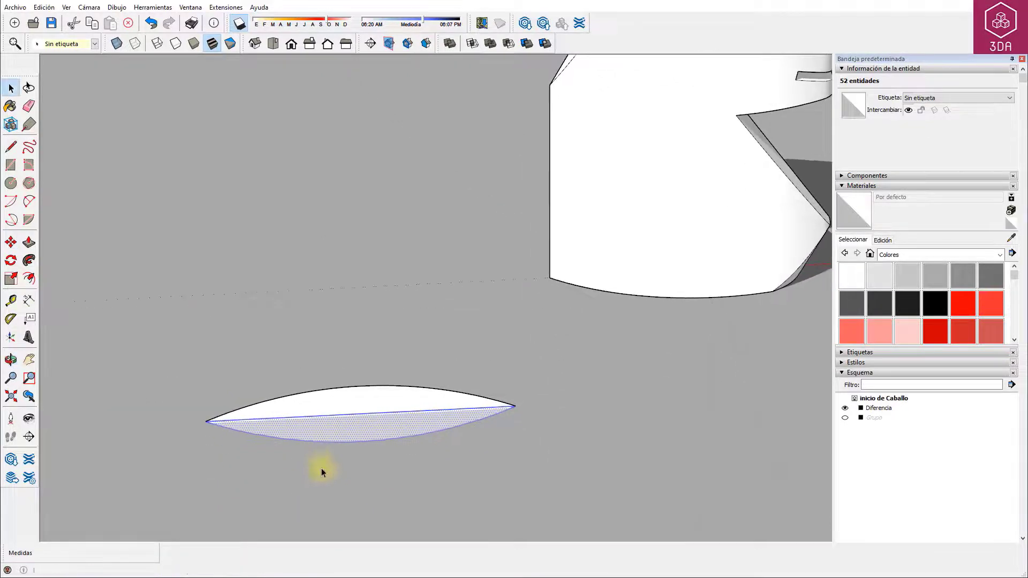
Draw a 60-segment circle centred on the straight edge's midpoint and delete that straight edge
key("c")
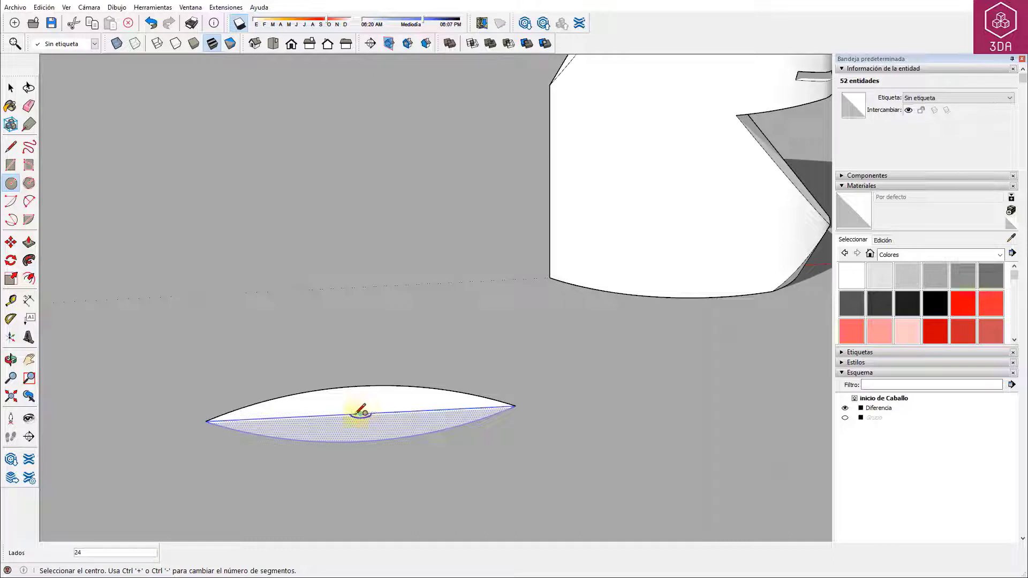
left_click(360, 414)
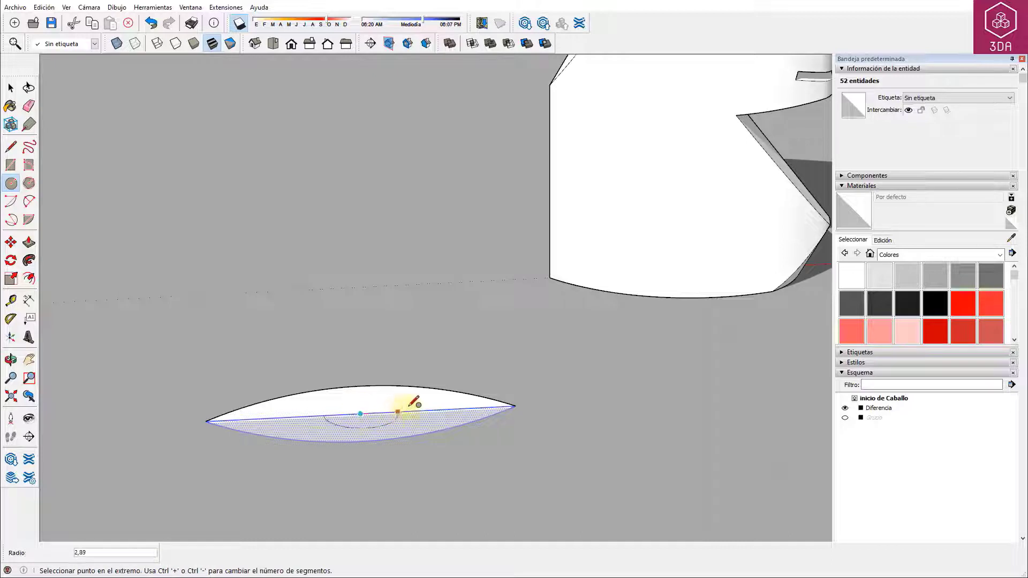
left_click(540, 405)
key("space")
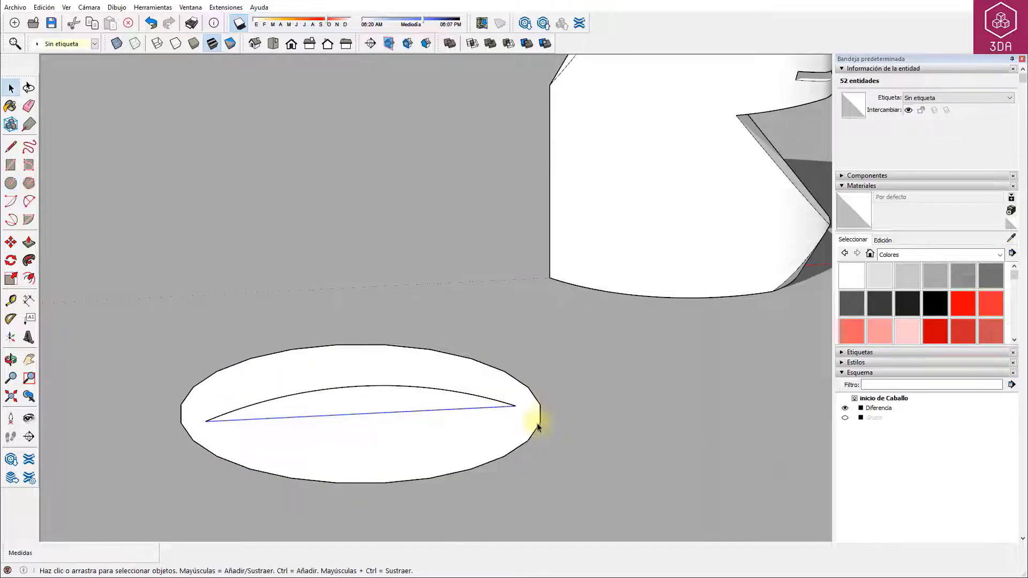
left_click(538, 426)
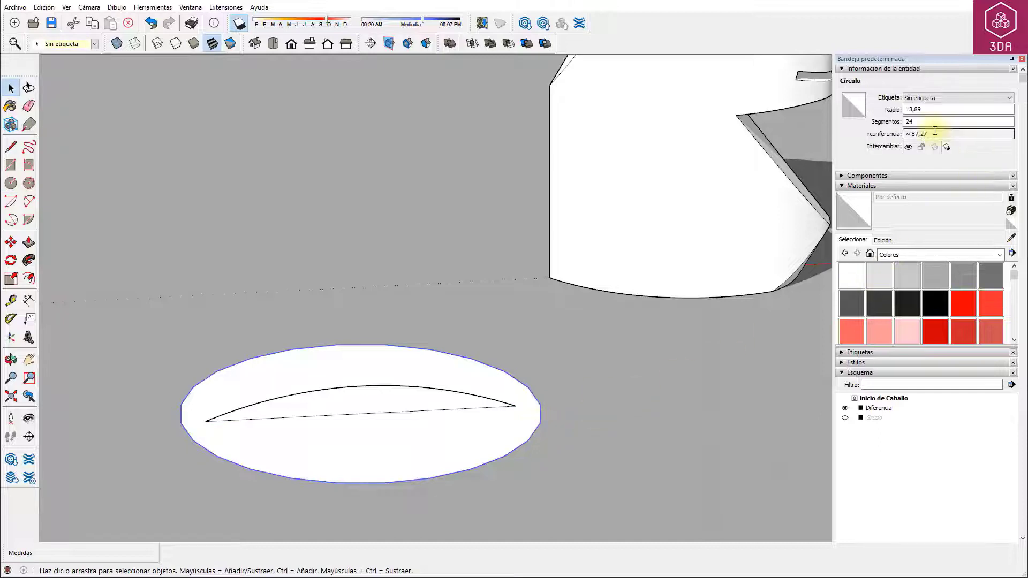
left_click(909, 123)
type("60")
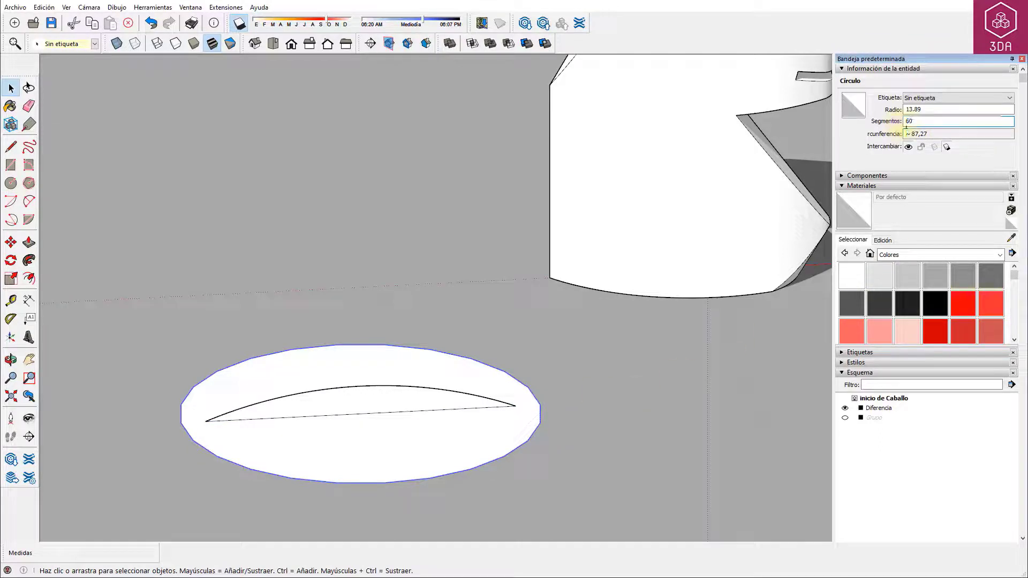
key("Return")
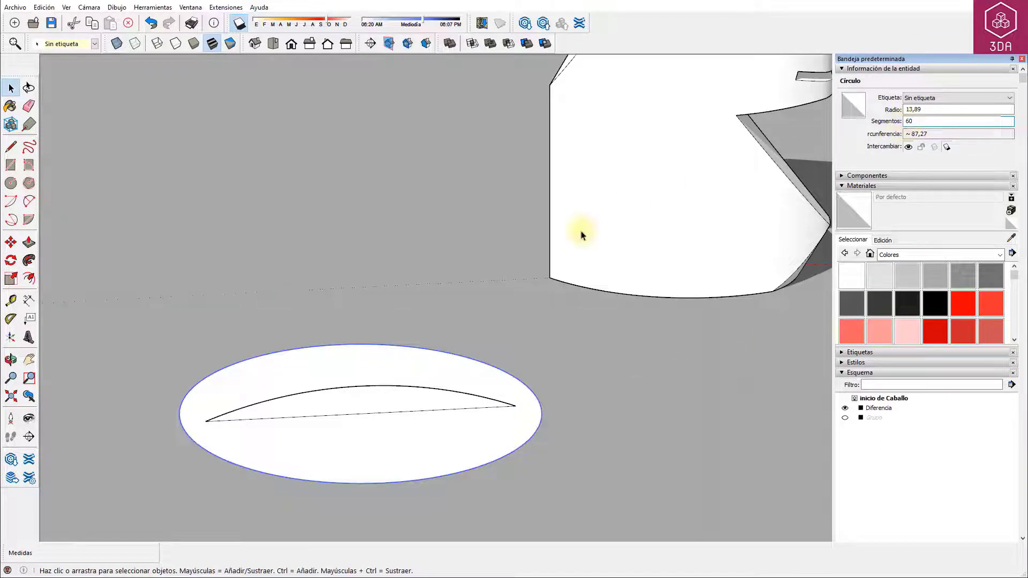
left_click(410, 411)
key("Delete")
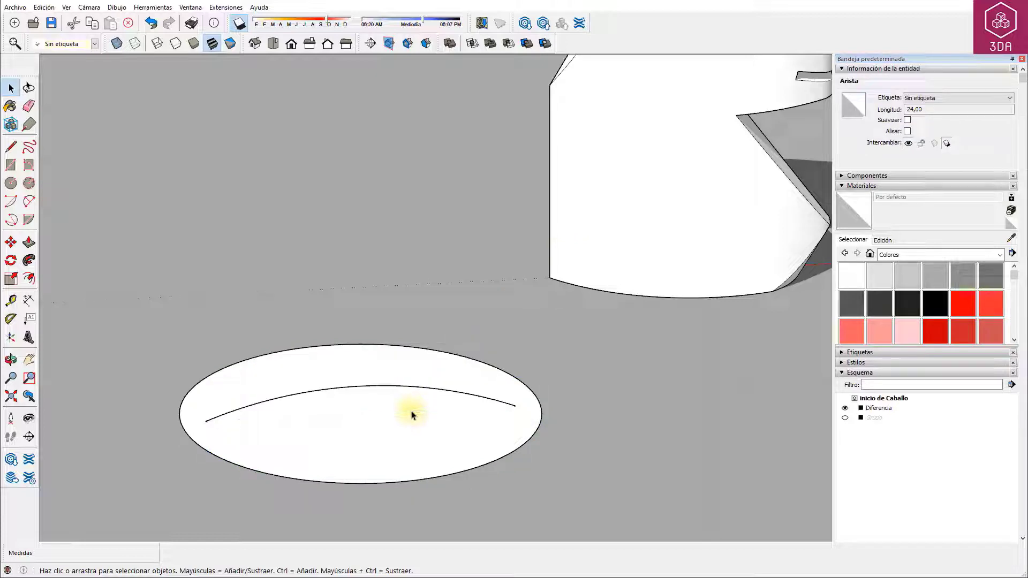
Sweep the lens profile around the circle path with Follow Me into a rounded disc
left_click(412, 367)
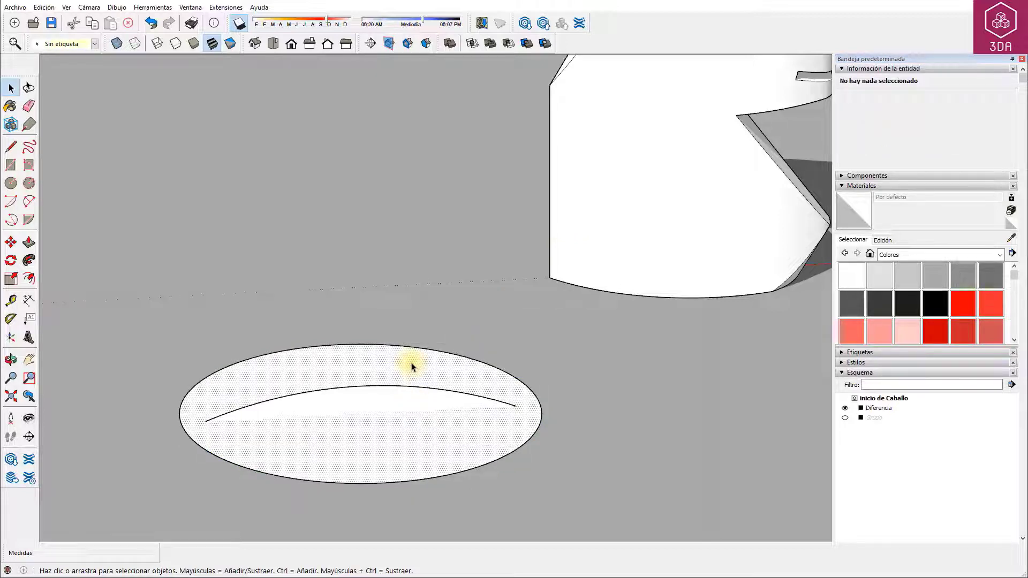
left_click(29, 261)
left_click(339, 394)
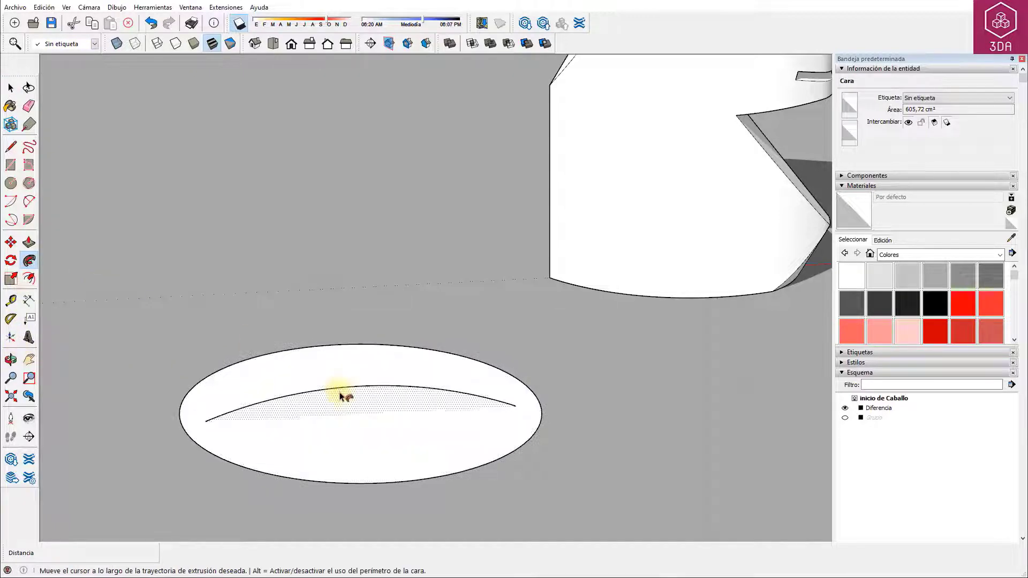
left_click(341, 395)
key("space")
double_click(532, 430)
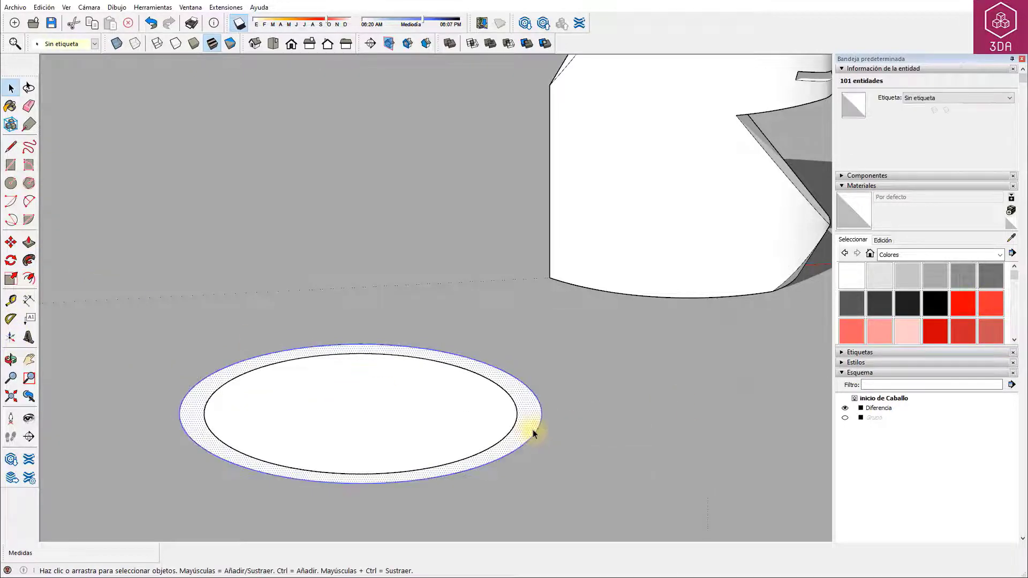
key("o")
mouse_move(516, 441)
left_mouse_down()
mouse_move(507, 335)
mouse_move(505, 360)
left_mouse_up()
key("space")
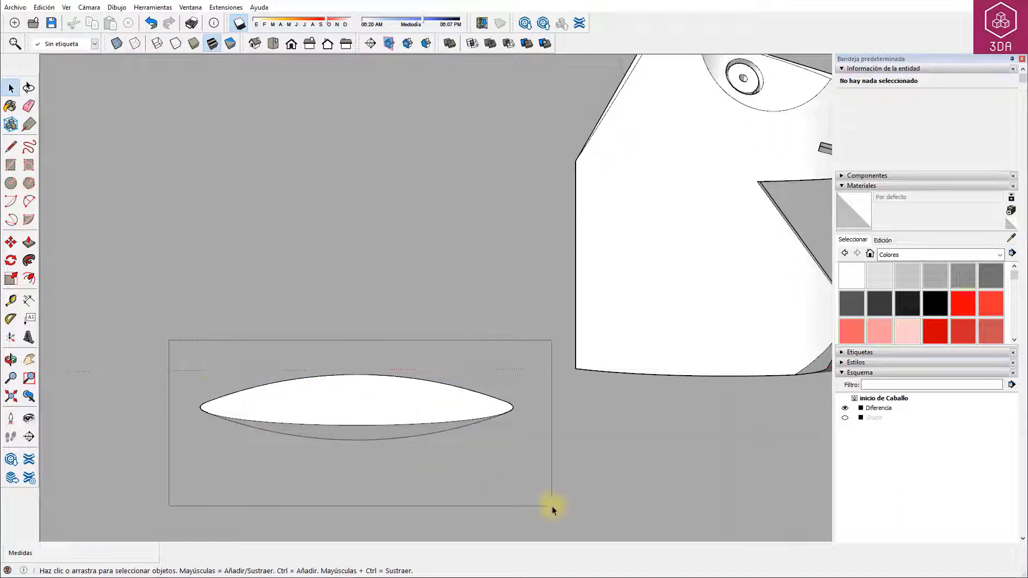
left_click_drag(168, 341, 551, 506)
Turn the selected disc into a component named disco
right_click(373, 406)
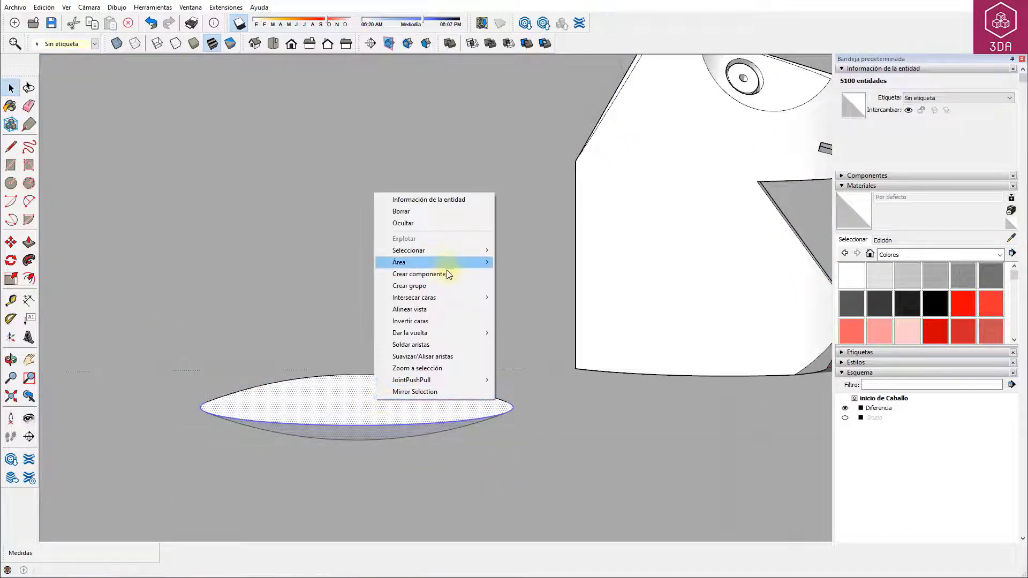
left_click(439, 274)
type("disco")
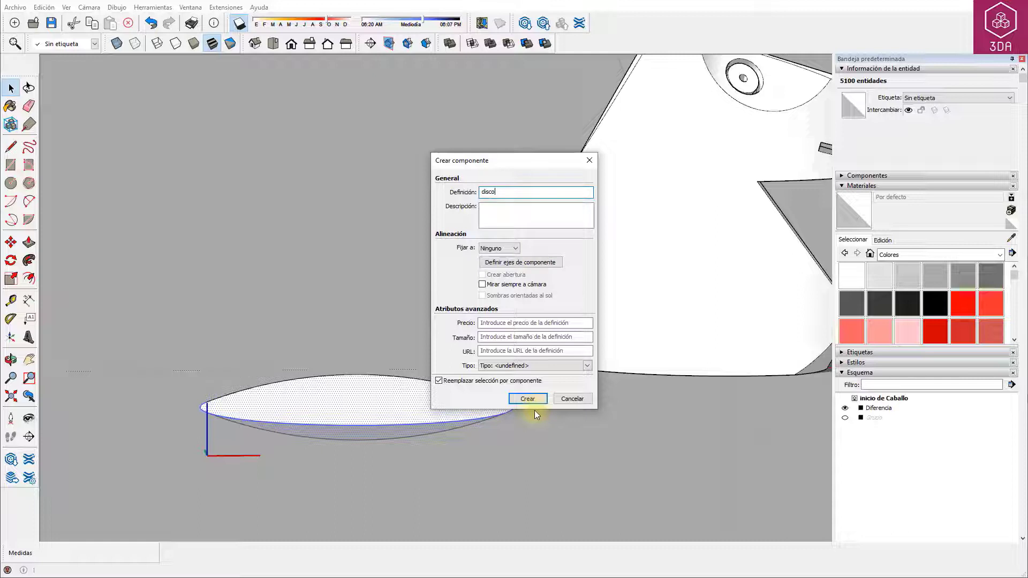
key("Return")
middle_click_drag(500, 380, 494, 428)
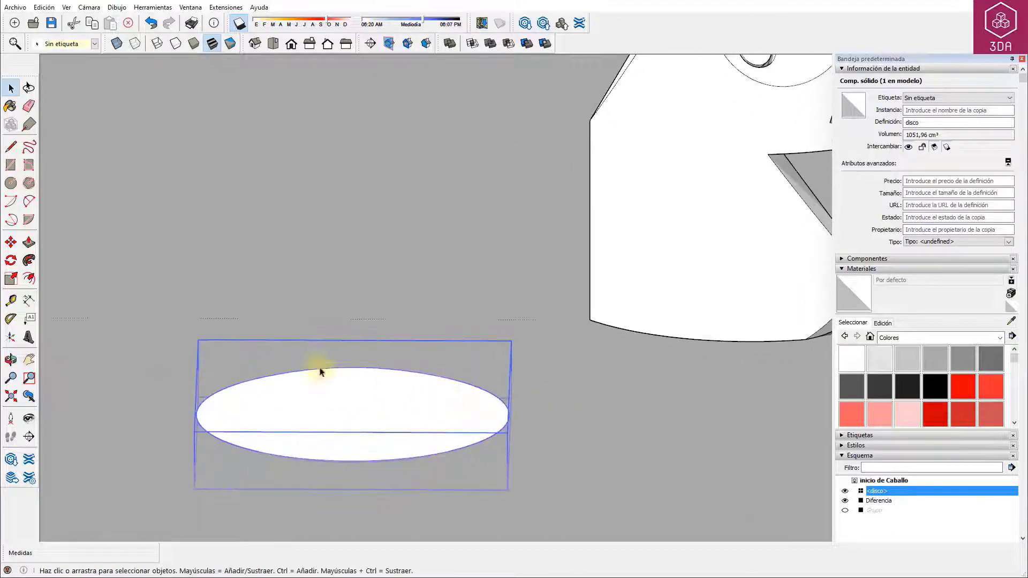
left_click(134, 368)
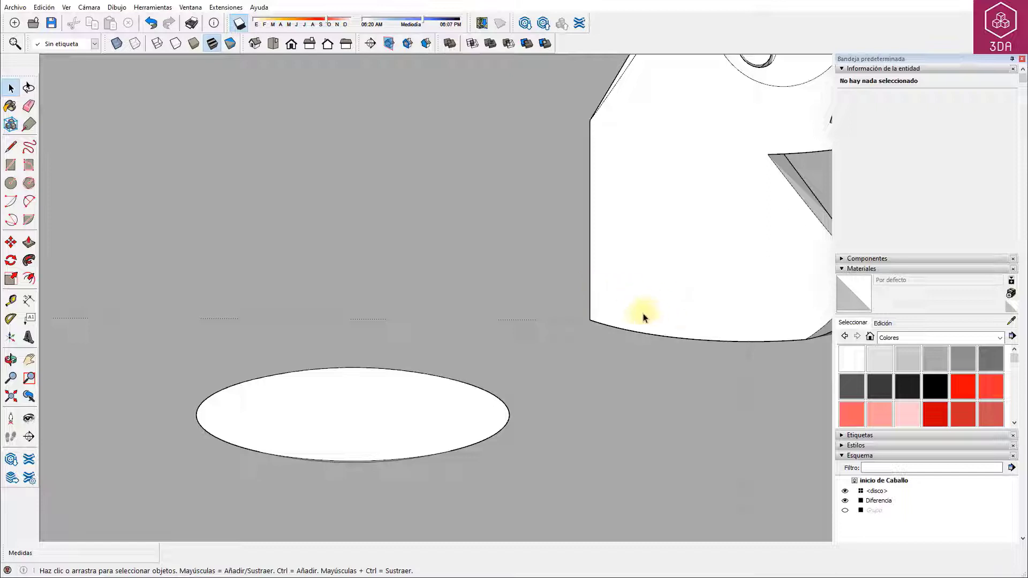
Select the disco component and begin lifting a copy of it along the blue axis
mouse_move(545, 319)
middle_mouse_down()
mouse_move(633, 369)
mouse_move(493, 374)
middle_mouse_up()
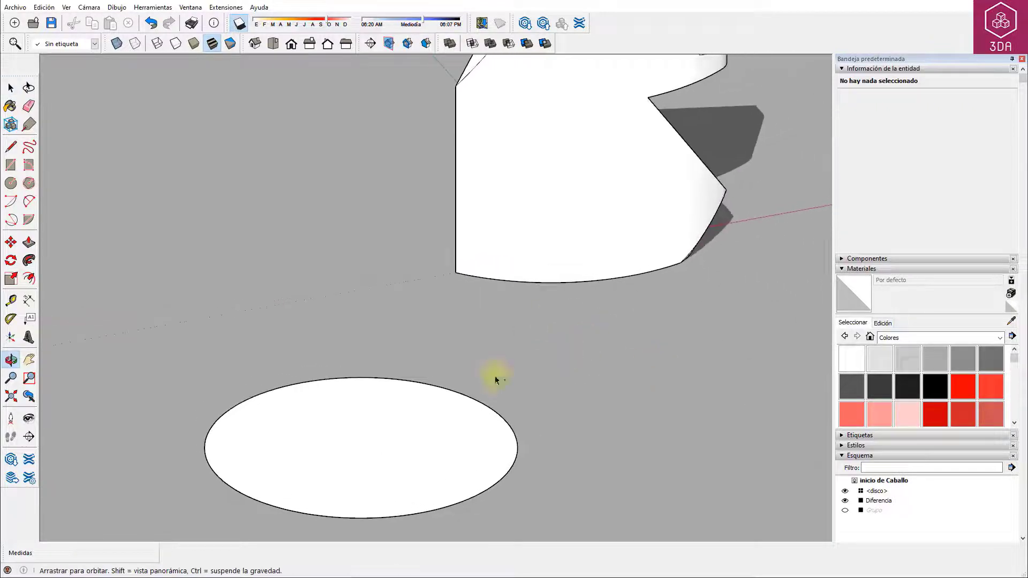
left_click(466, 402)
key("m")
mouse_move(613, 492)
middle_mouse_down()
mouse_move(746, 390)
mouse_move(544, 409)
mouse_move(310, 401)
mouse_move(486, 475)
mouse_move(498, 459)
mouse_move(423, 62)
mouse_move(273, 226)
mouse_move(369, 259)
mouse_move(184, 361)
middle_mouse_up()
scroll(569, 436, "up", 3)
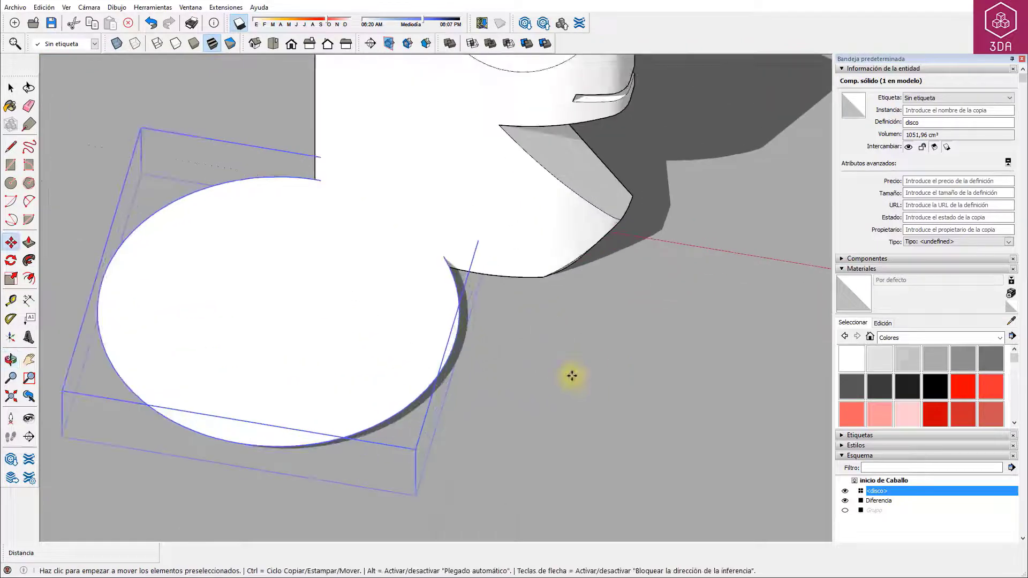
mouse_move(569, 436)
middle_mouse_down()
mouse_move(528, 432)
mouse_move(380, 354)
mouse_move(396, 367)
middle_mouse_up()
scroll(380, 353, "down", 4)
scroll(397, 368, "up", 3)
scroll(355, 301, "up", 2)
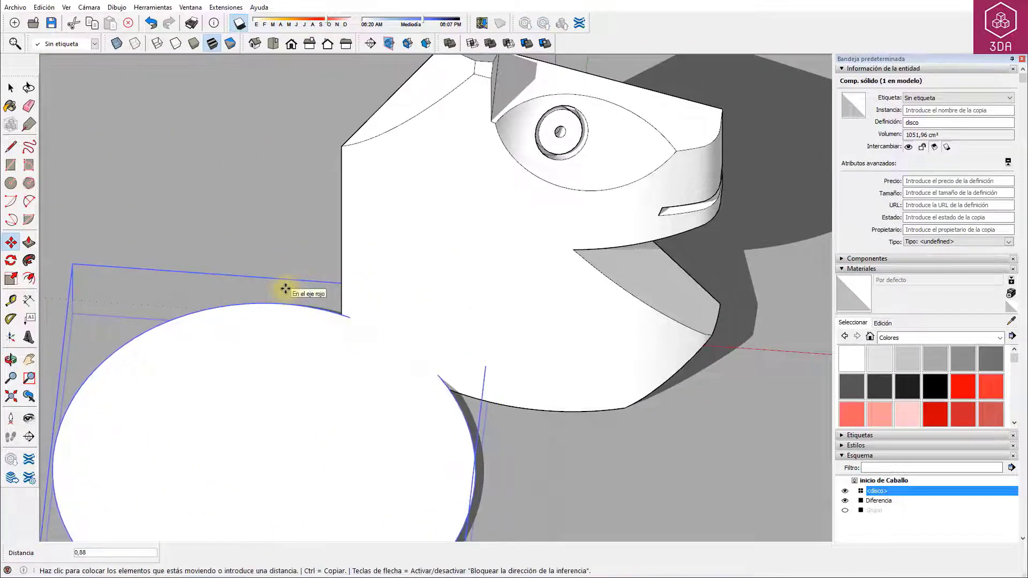
middle_click_drag(409, 429, 420, 317)
scroll(429, 291, "down", 4)
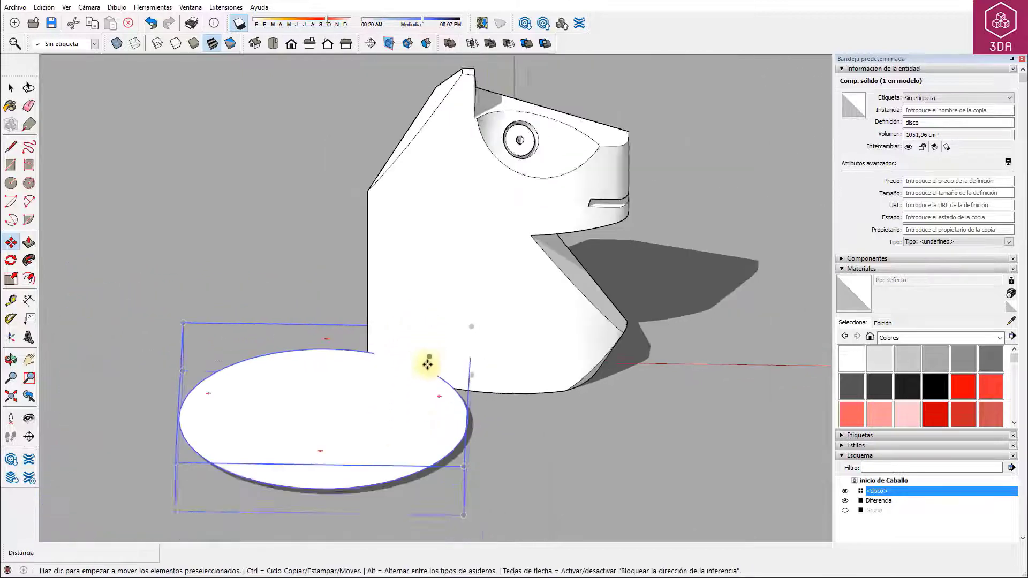
scroll(379, 381, "down", 2)
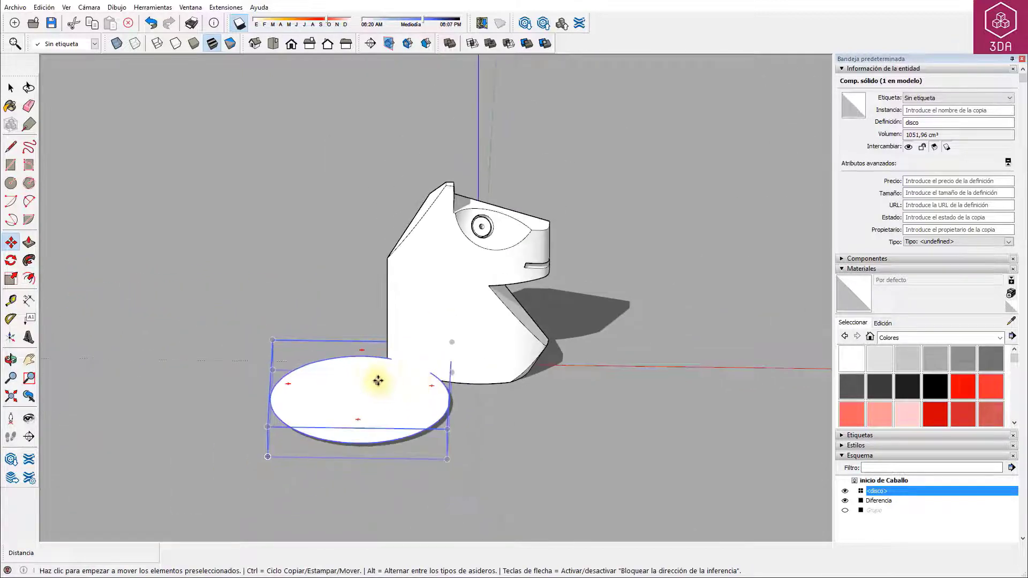
left_click(229, 419)
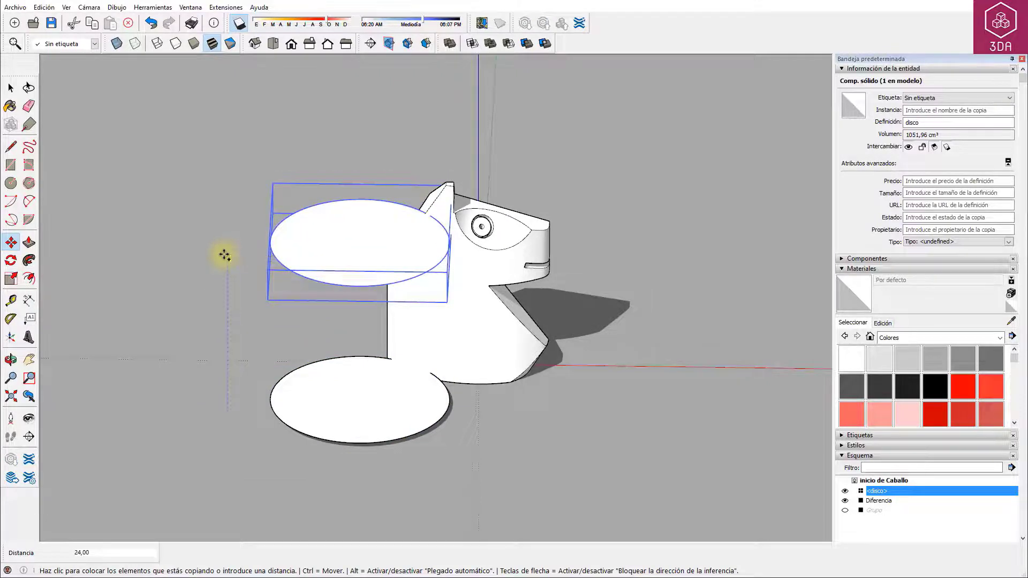
Place the disco copy 24 above and array it /15 into a stack of 16 discs
left_click(225, 256)
type("/15")
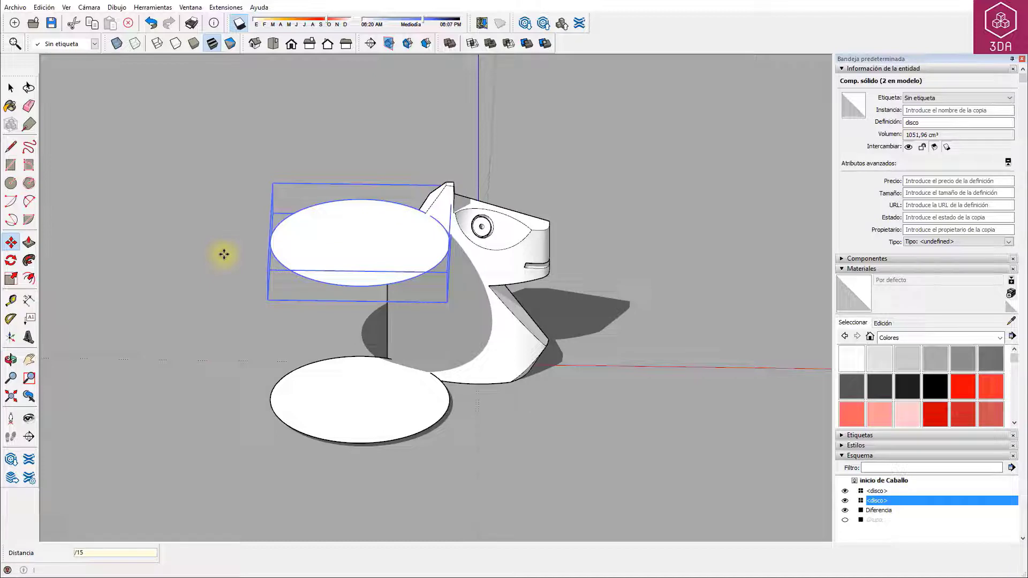
key("Return")
key("space")
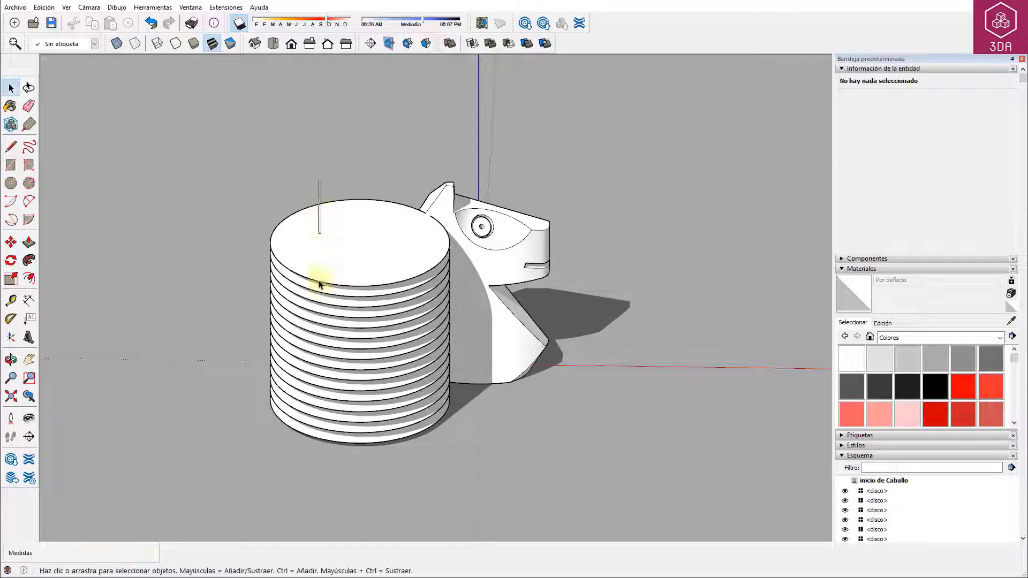
left_click_drag(225, 456, 224, 454)
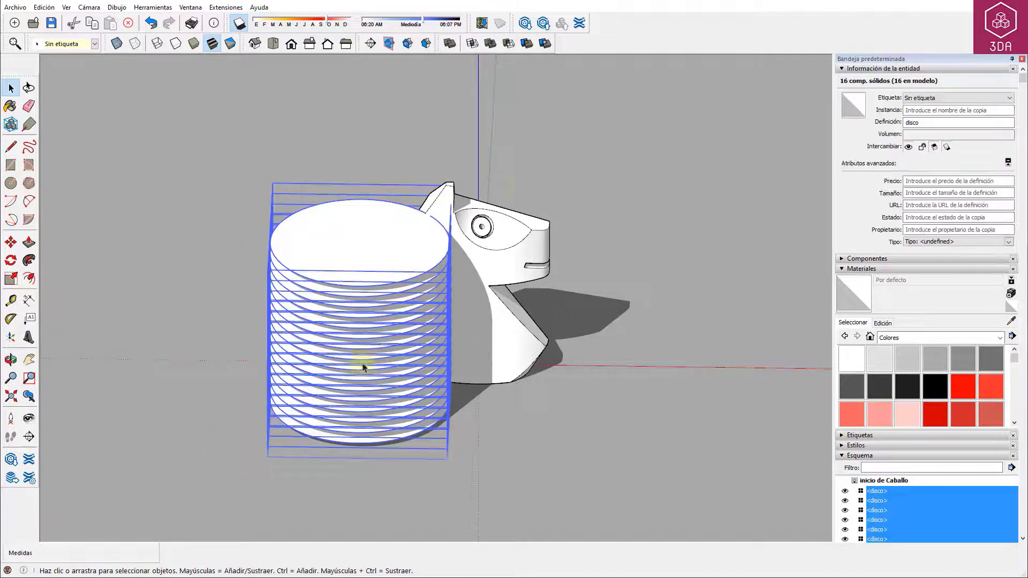
Subtract the merged disc stack from the horse head to carve slanted mane grooves
left_click(492, 44)
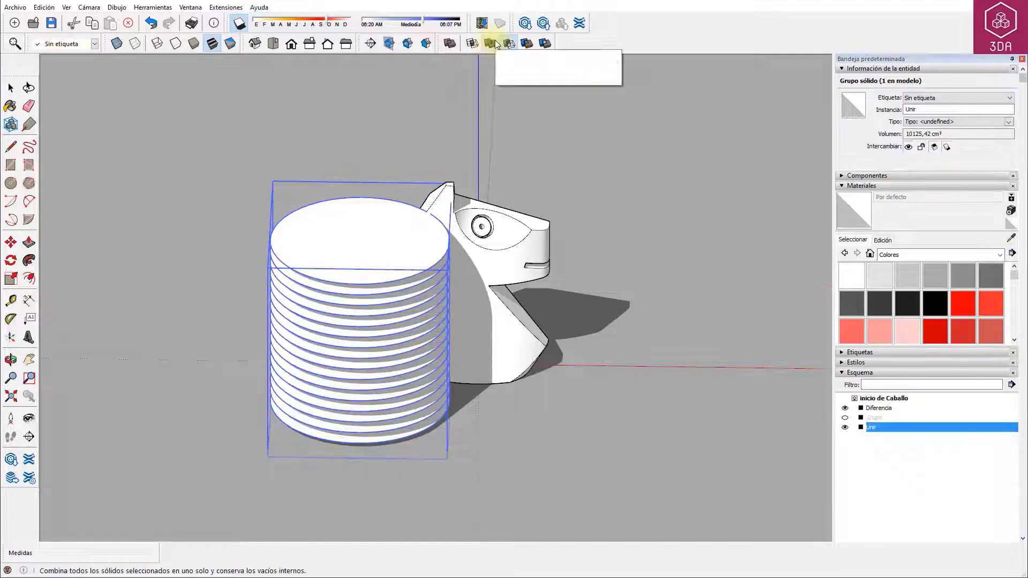
left_click(505, 261)
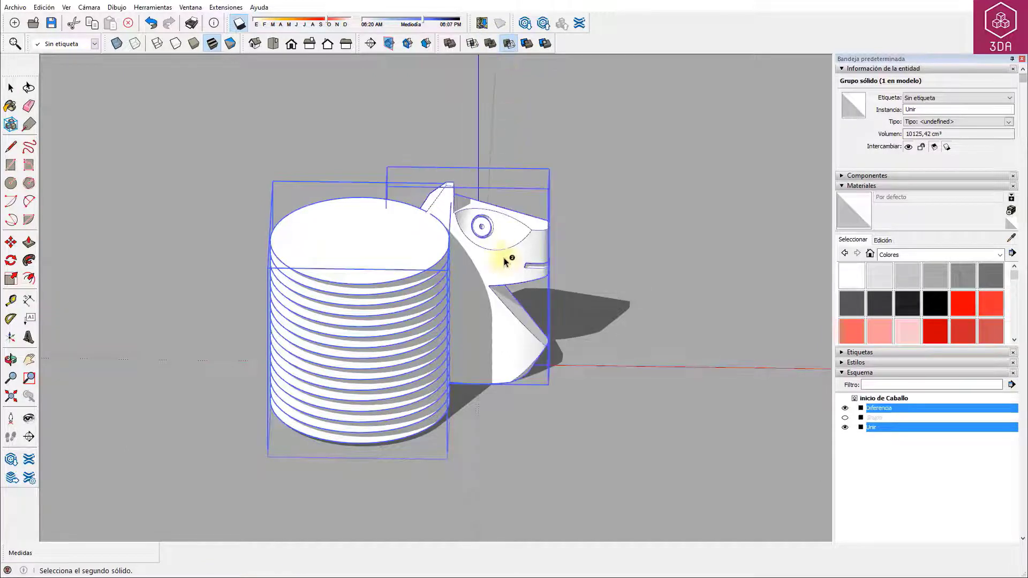
left_click(504, 261)
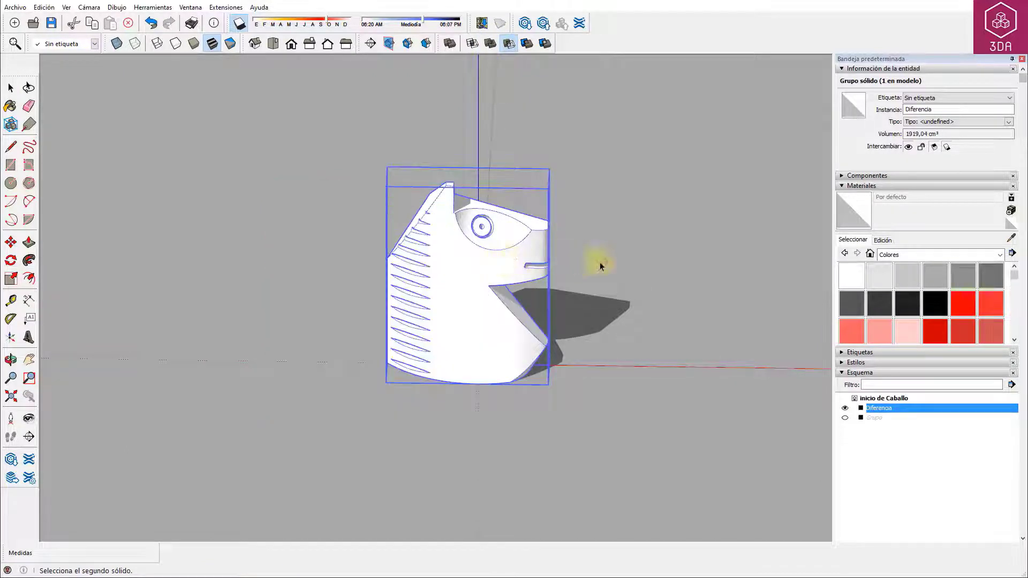
key("space")
left_click(530, 287)
Orbit, zoom and pan to inspect the grooved 1919,04 cm³ knight head
middle_click_drag(523, 294, 413, 218)
scroll(596, 291, "up", 2)
scroll(588, 310, "up", 2)
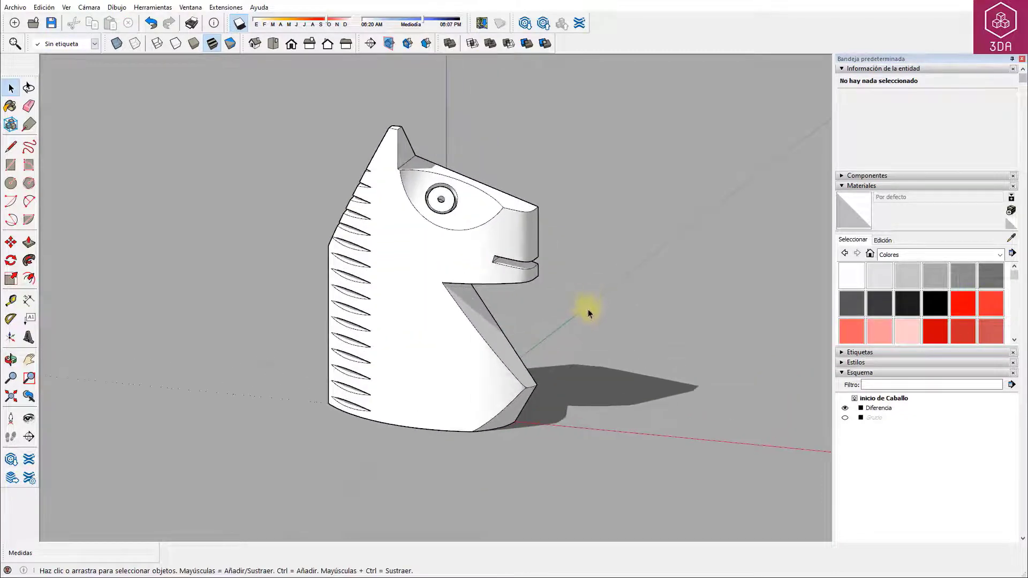
middle_click_drag(588, 309, 517, 328, "shift")
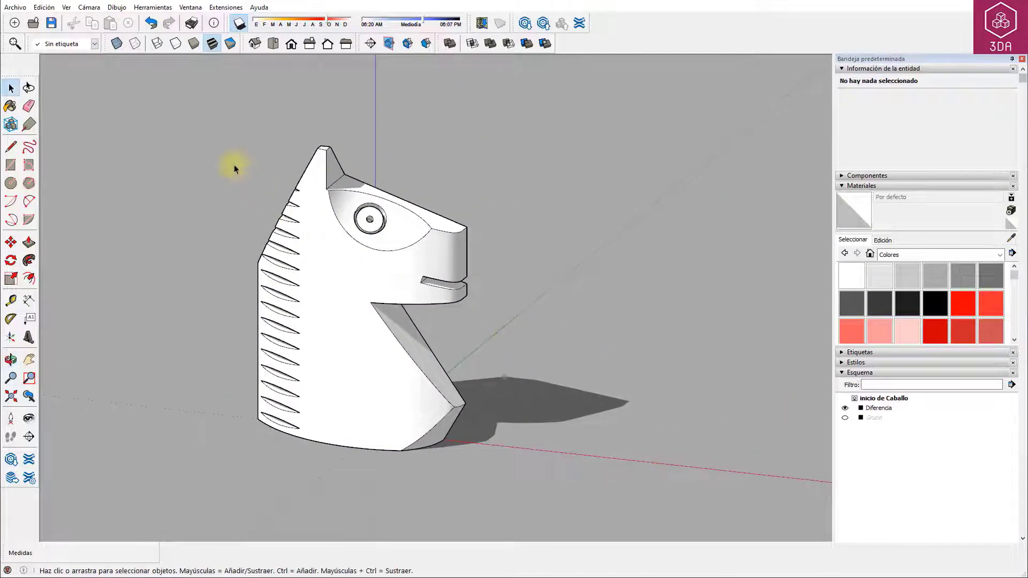
Copy the grooved horse head behind the original and flip the copy along the green axis
left_click_drag(199, 110, 546, 503)
key("m")
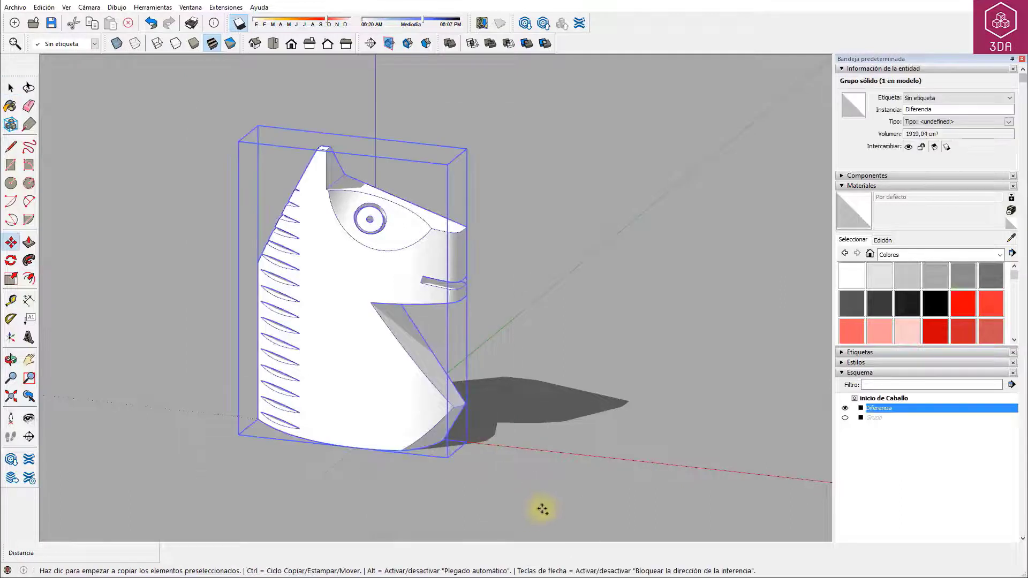
left_click(512, 467)
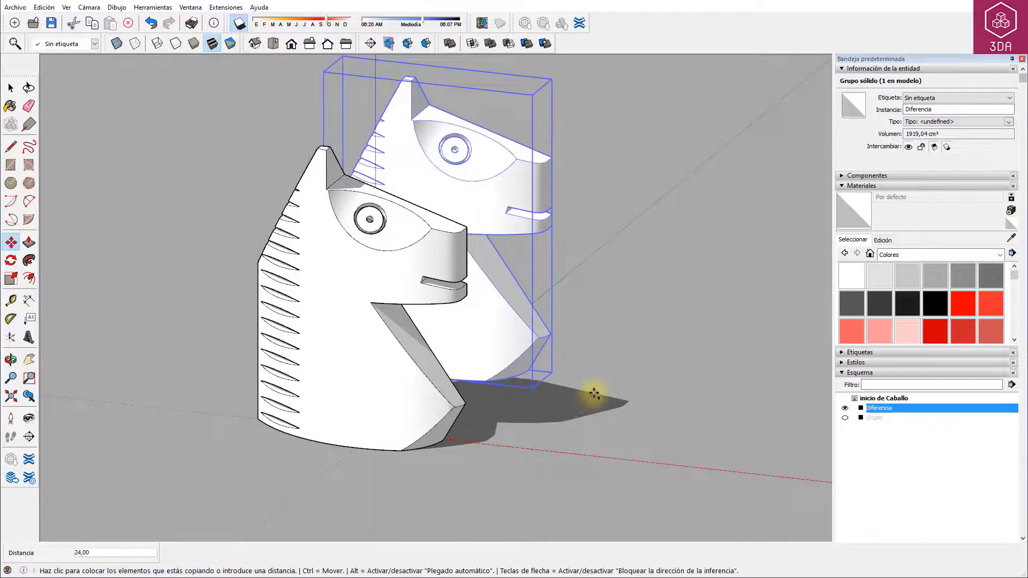
left_click(597, 390)
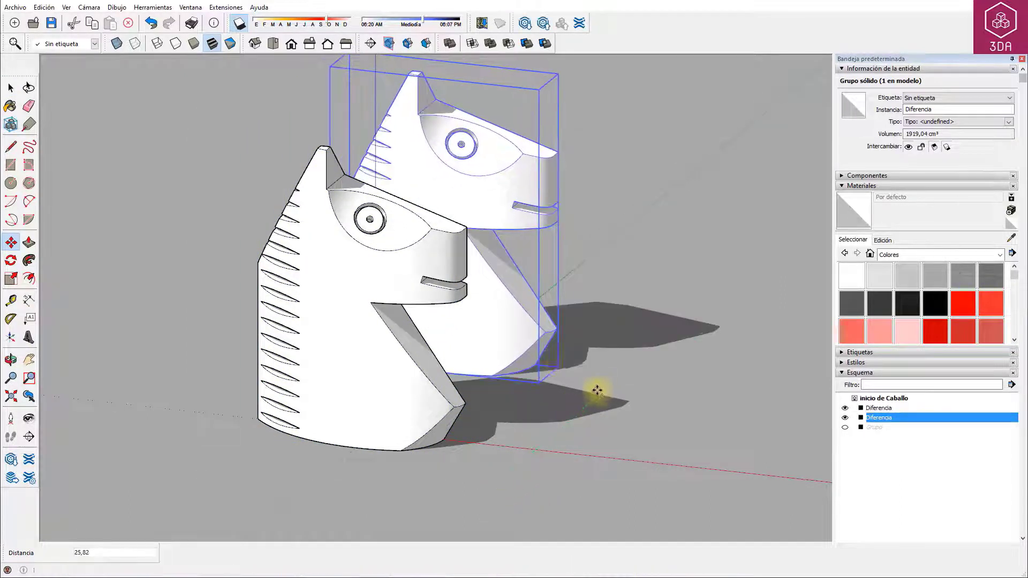
key("space")
right_click(482, 318)
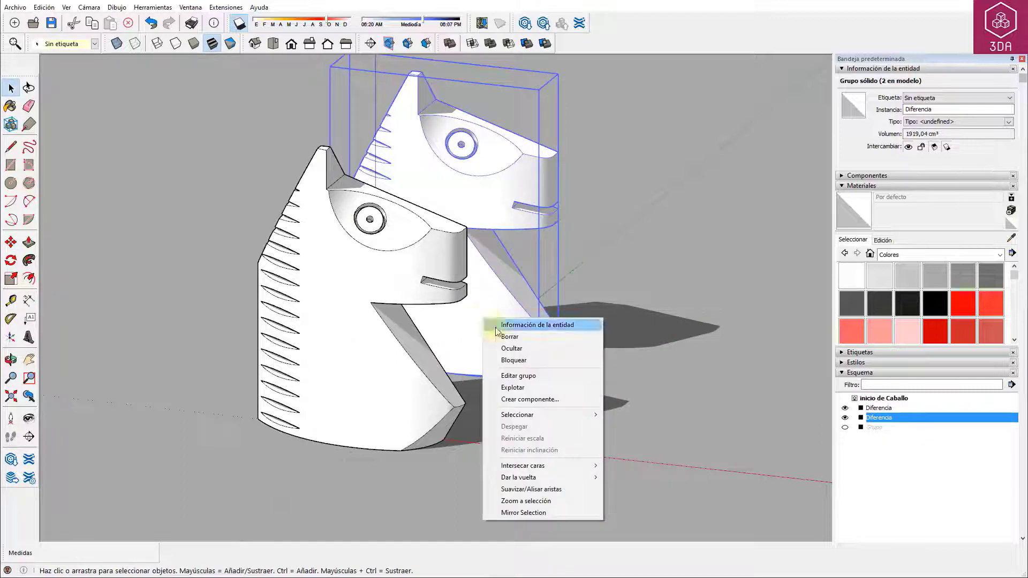
mouse_move(530, 477)
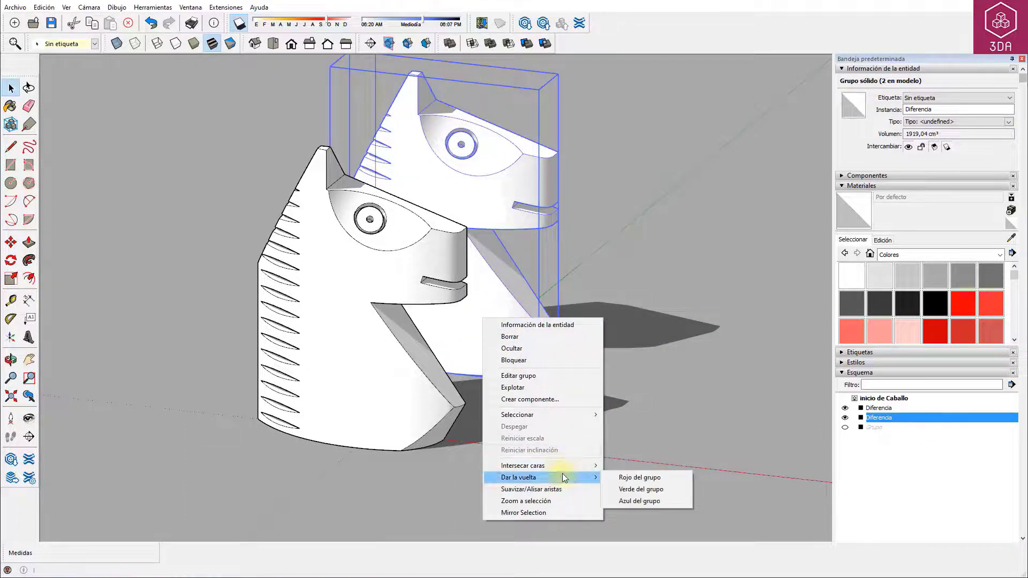
left_click(631, 492)
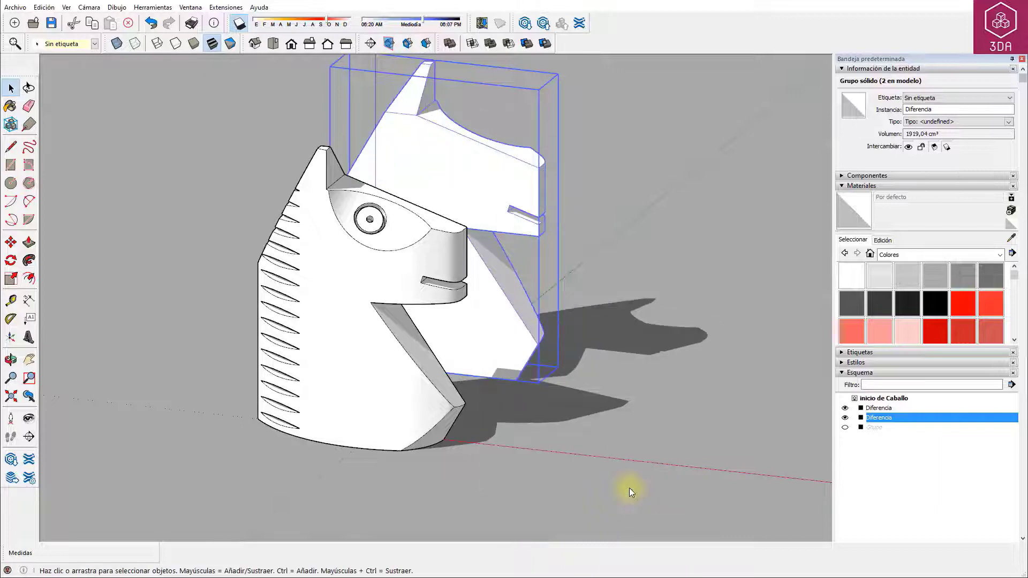
Snap the flipped copy onto the original's snout corner and unite both halves
key("m")
left_click(539, 229)
scroll(467, 294, "up", 2)
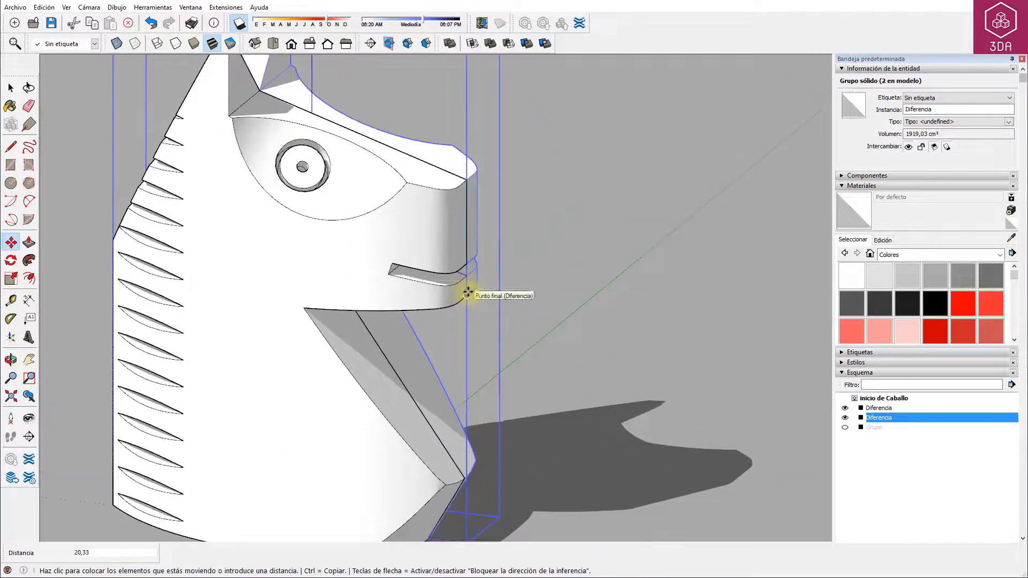
left_click(467, 294)
scroll(467, 294, "down", 3)
key("space")
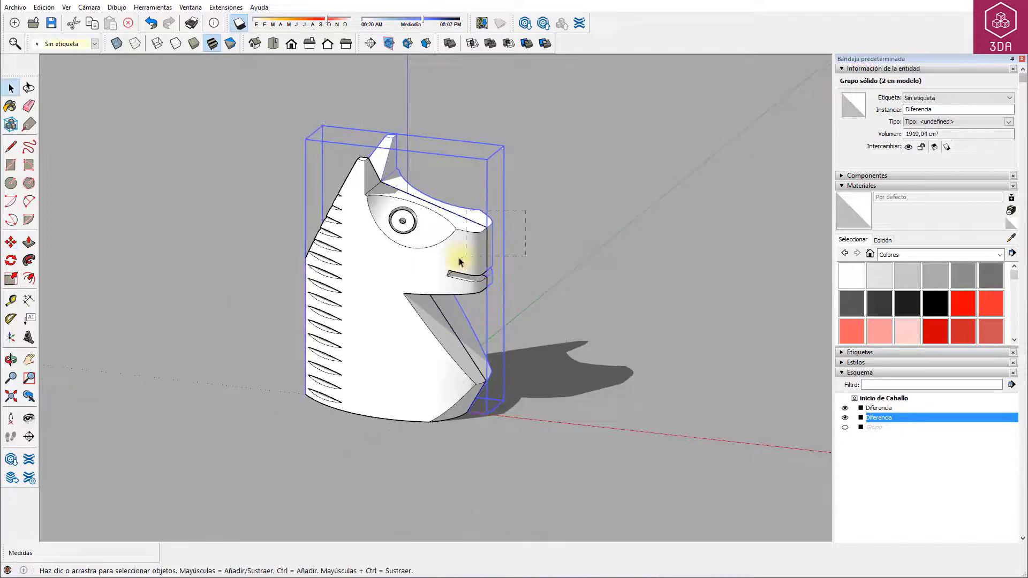
left_click(459, 262, "ctrl")
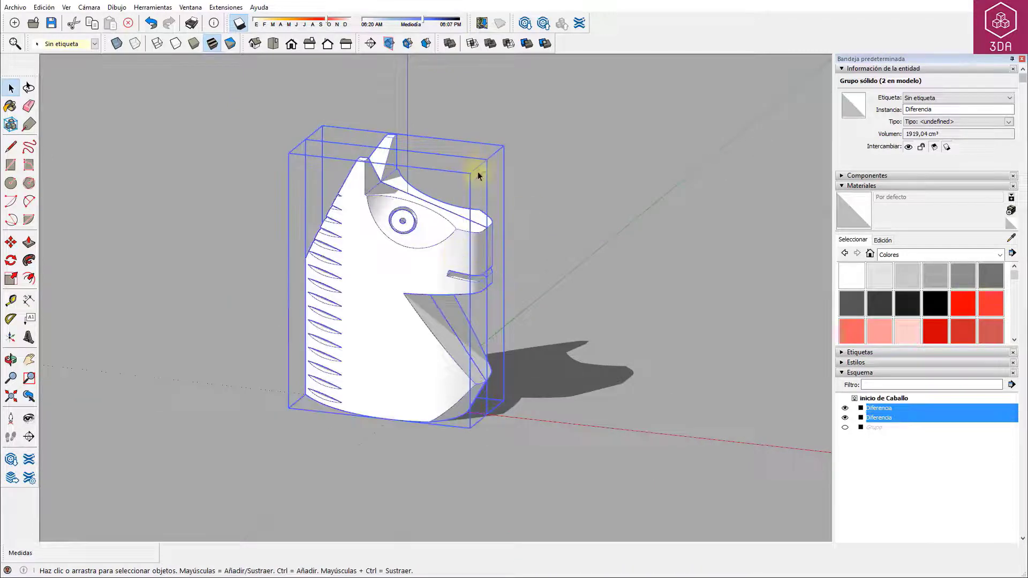
left_click(490, 44)
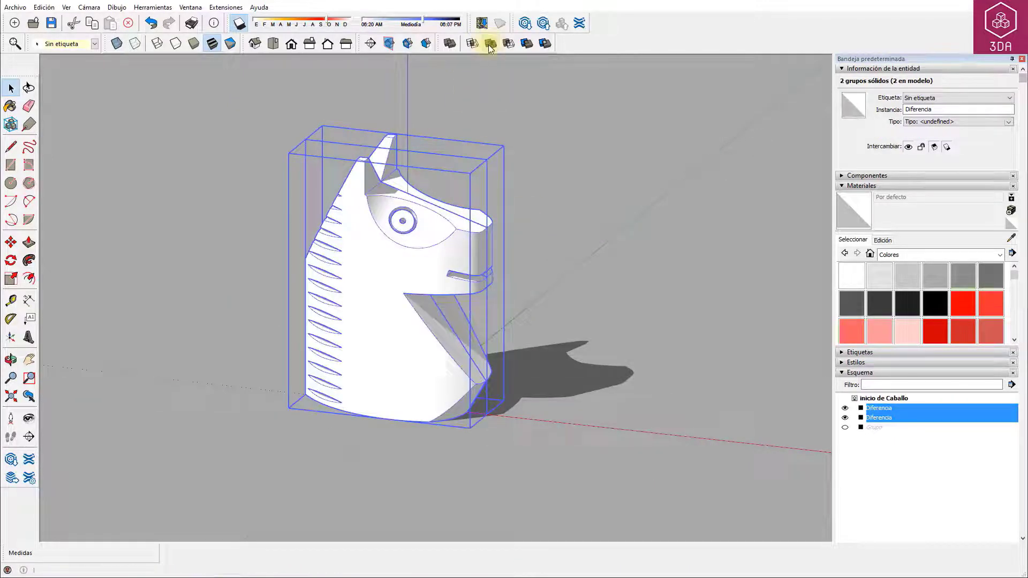
Erase the leftover seam edge near the base inside the united 3838,07 cm³ head group
left_click(535, 229)
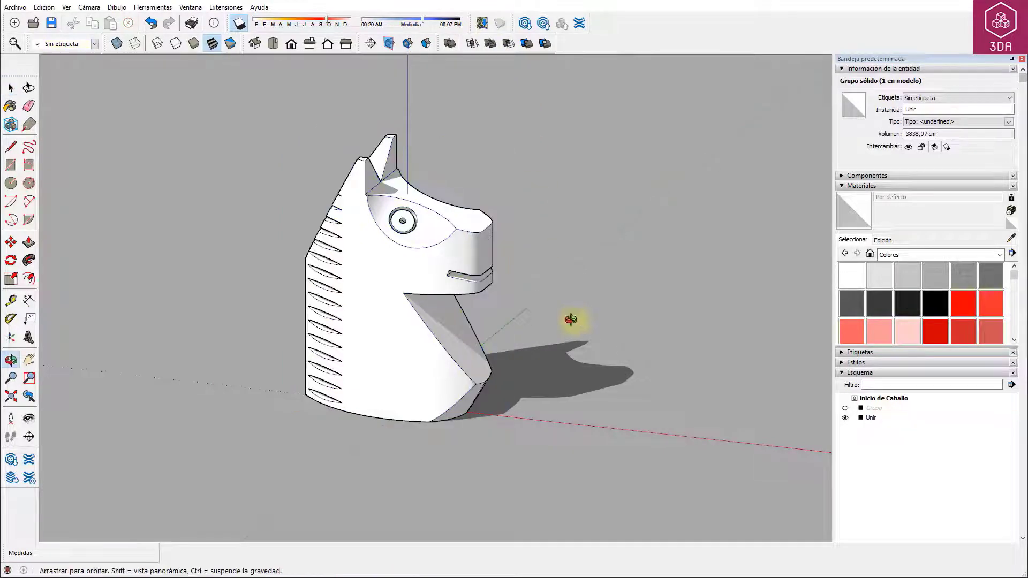
scroll(471, 390, "up", 3)
scroll(426, 385, "up", 2)
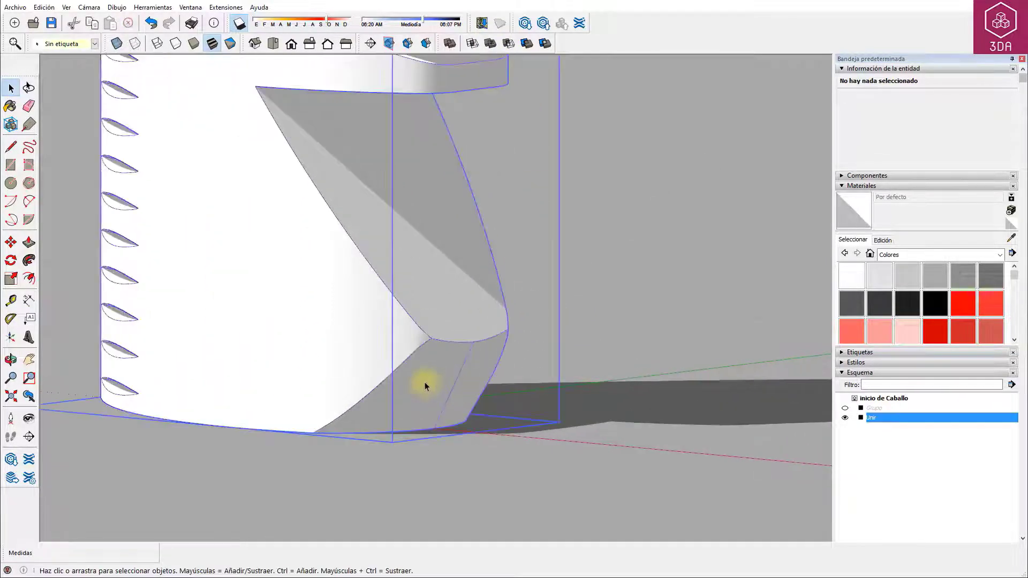
double_click(425, 386)
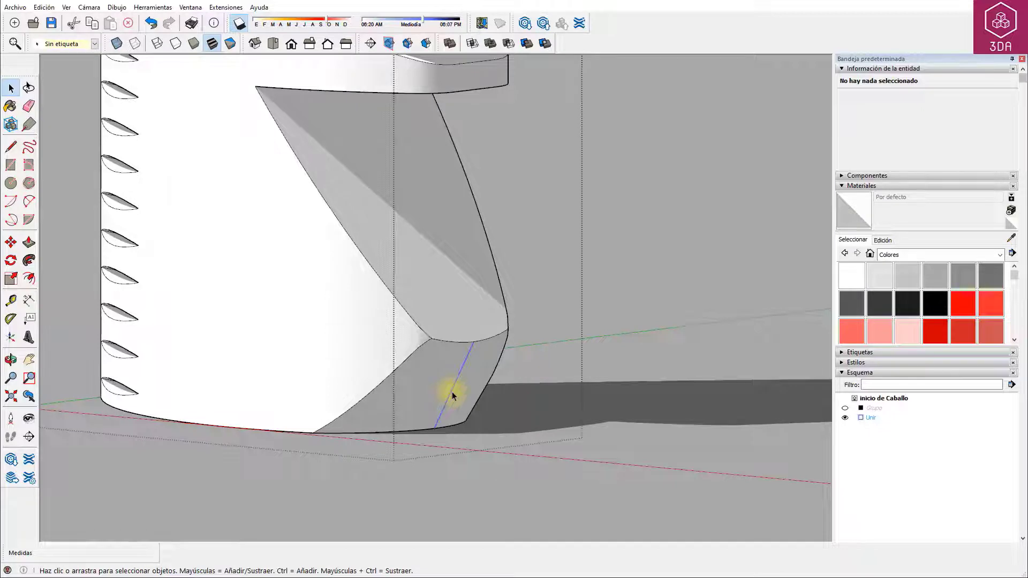
left_click(562, 344)
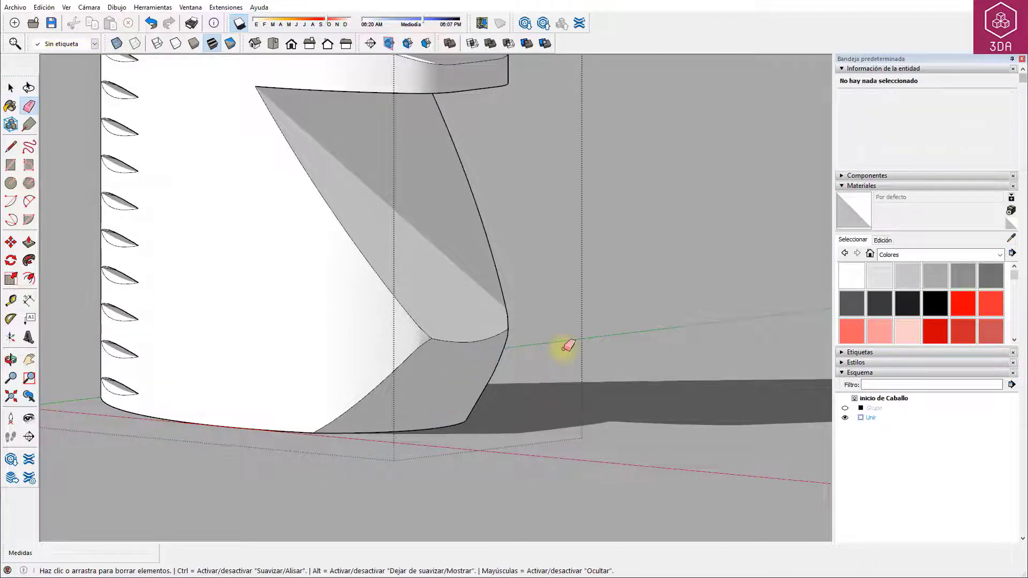
scroll(567, 349, "down", 3)
scroll(568, 348, "down", 2)
mouse_move(357, 208)
middle_mouse_down()
mouse_move(409, 248)
mouse_move(450, 319)
middle_mouse_up()
left_click(427, 320)
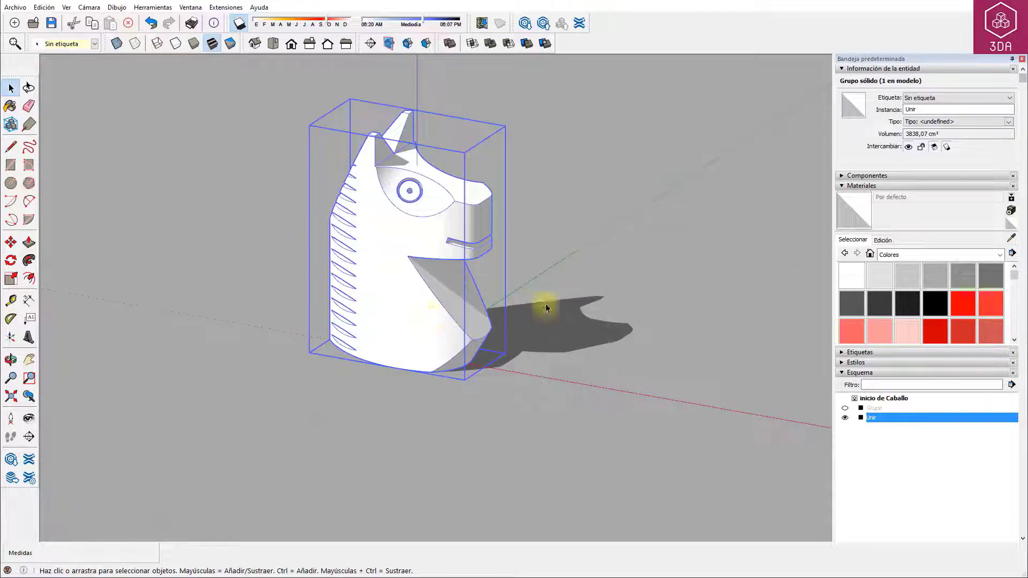
Raise the knight head 21 units along the blue axis
key("m")
left_click(574, 352)
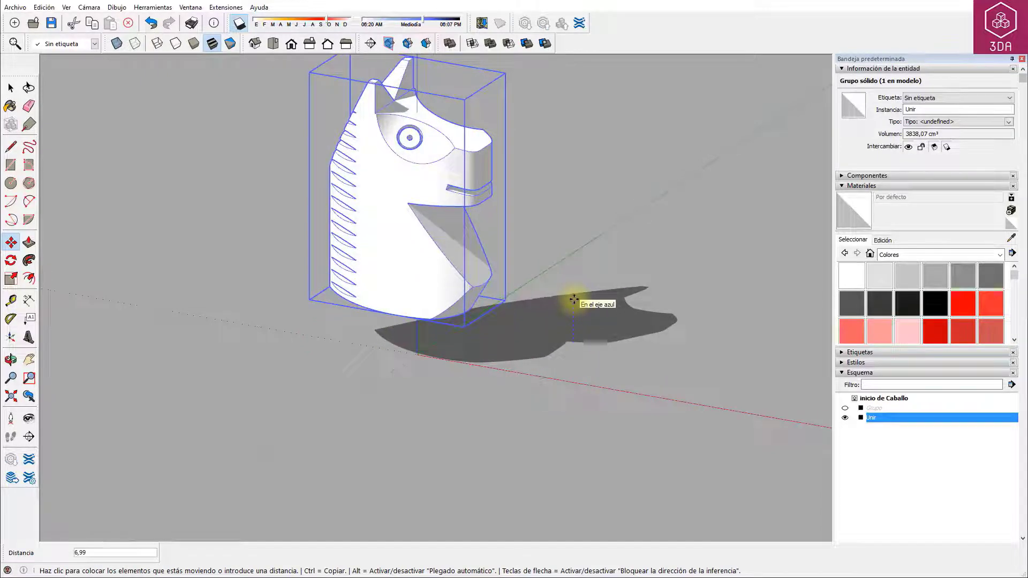
key("Return")
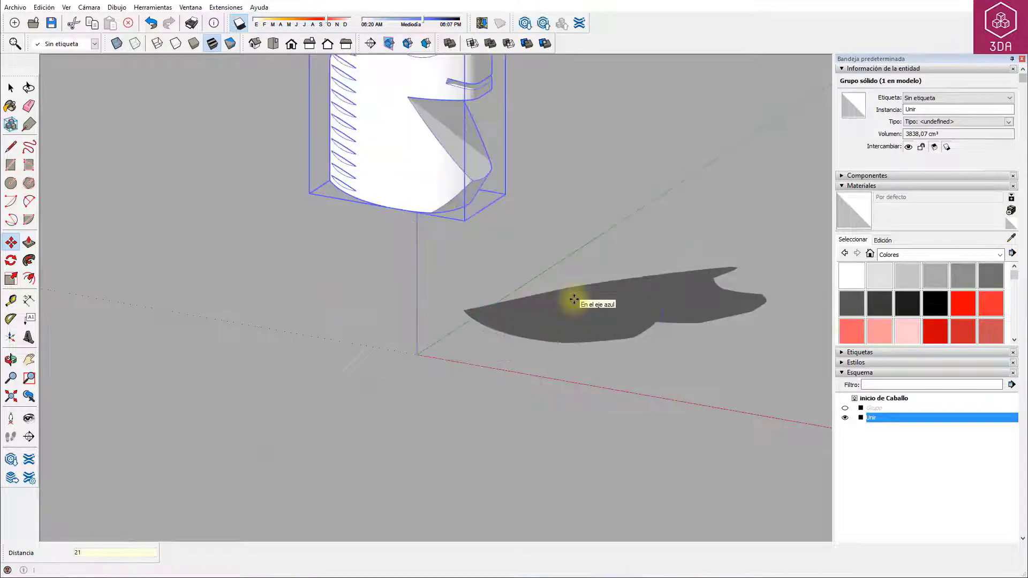
key("space")
left_click(589, 304)
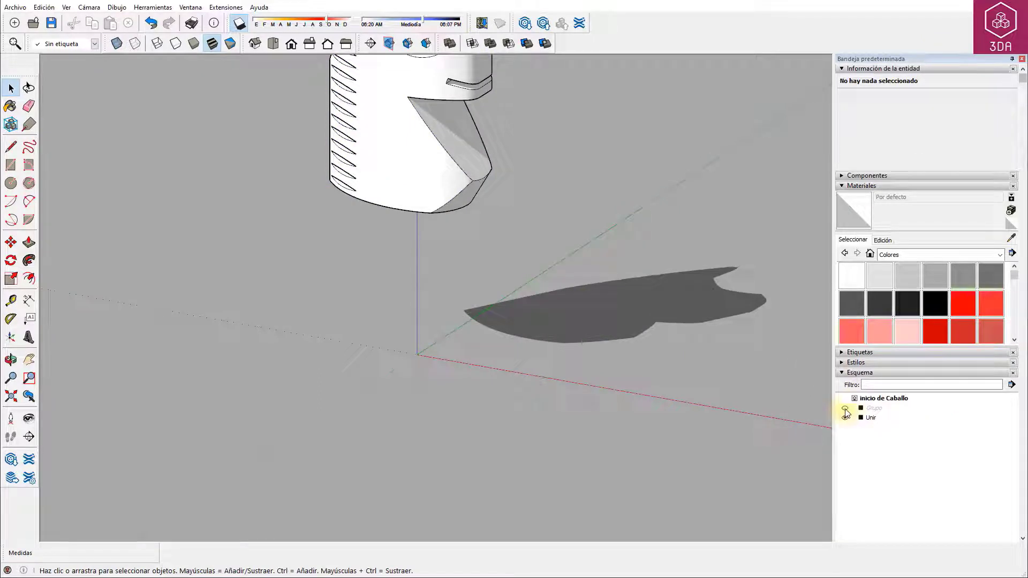
Unhide the turned base group in Outliner to show the complete knight
left_click(846, 410)
scroll(606, 448, "down", 3)
scroll(572, 305, "up", 3)
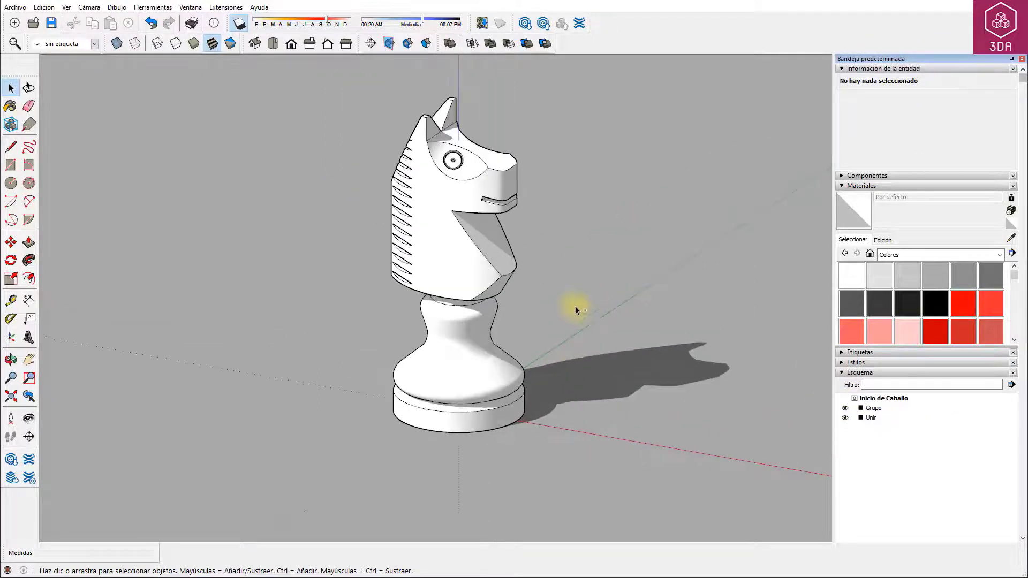
middle_click_drag(572, 305, 517, 335)
Paint the turned base and knight head with 0036_MaderaClara, then select both groups
left_click(870, 253)
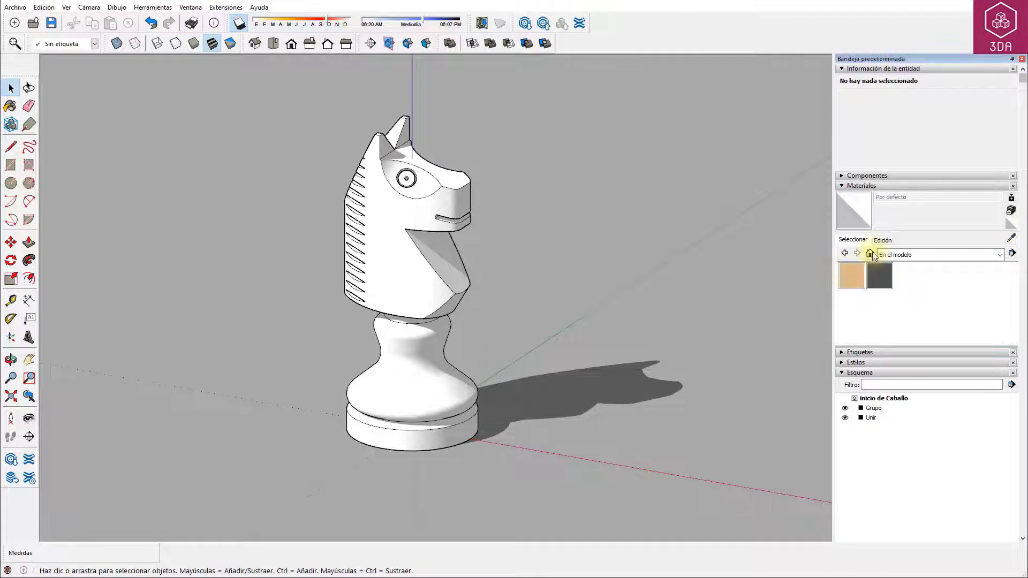
left_click(853, 276)
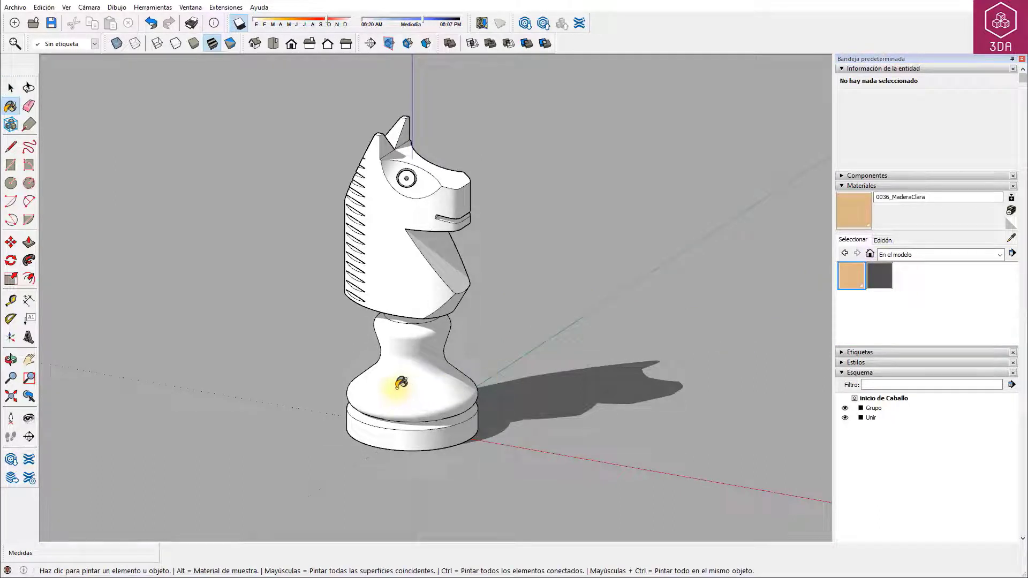
left_click(400, 383)
left_click(426, 279)
scroll(489, 294, "down", 3)
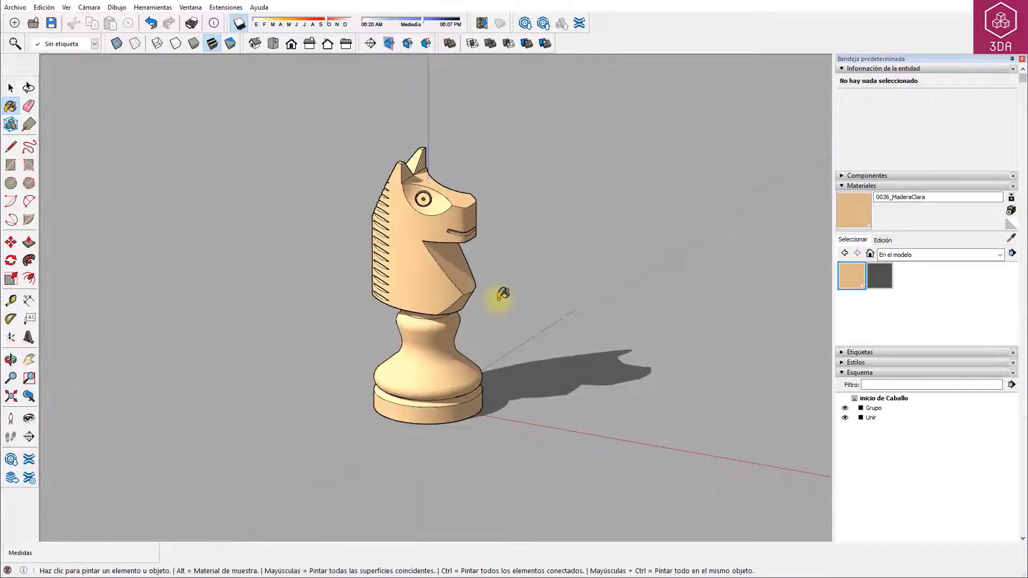
middle_click_drag(500, 234, 449, 280)
key("space")
left_click_drag(249, 155, 437, 422)
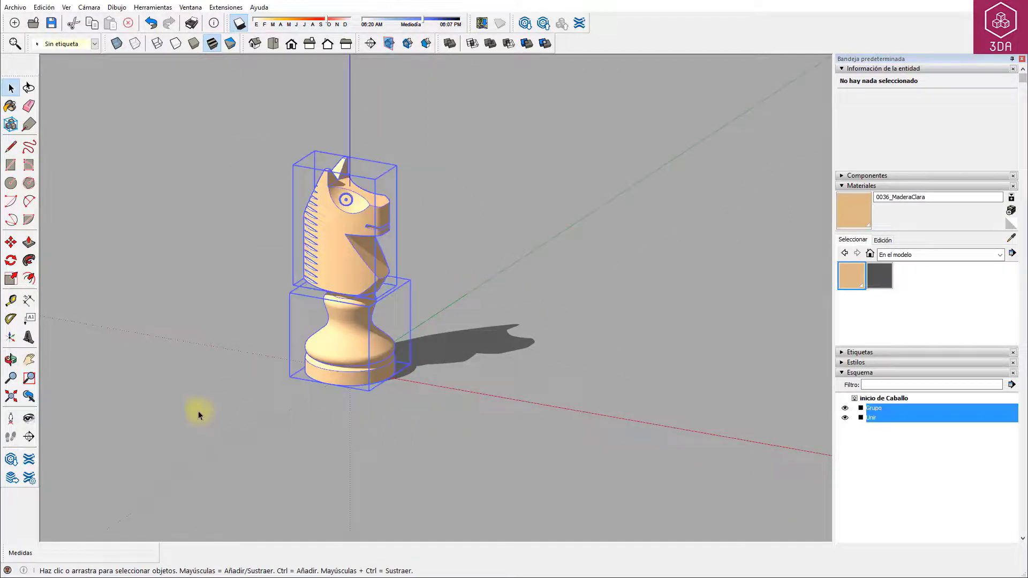
Place a copy of the light-wood knight beside the original
left_click(10, 242)
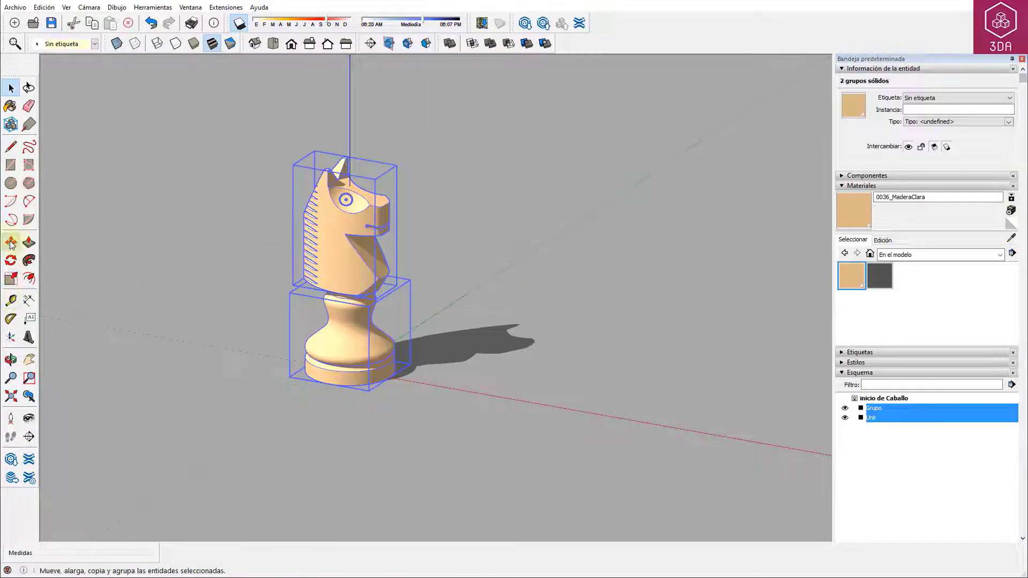
left_click(396, 420)
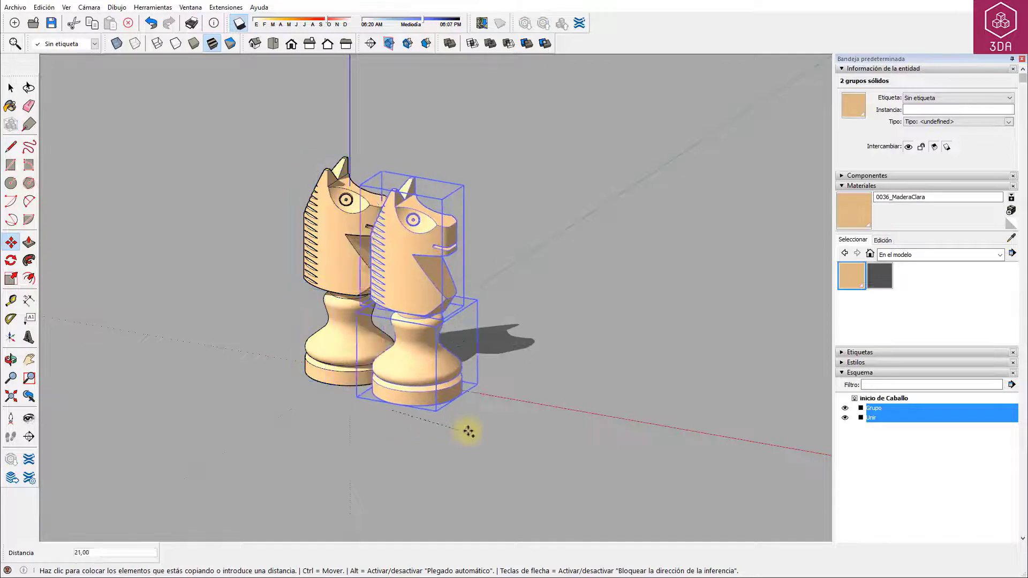
left_click(519, 437)
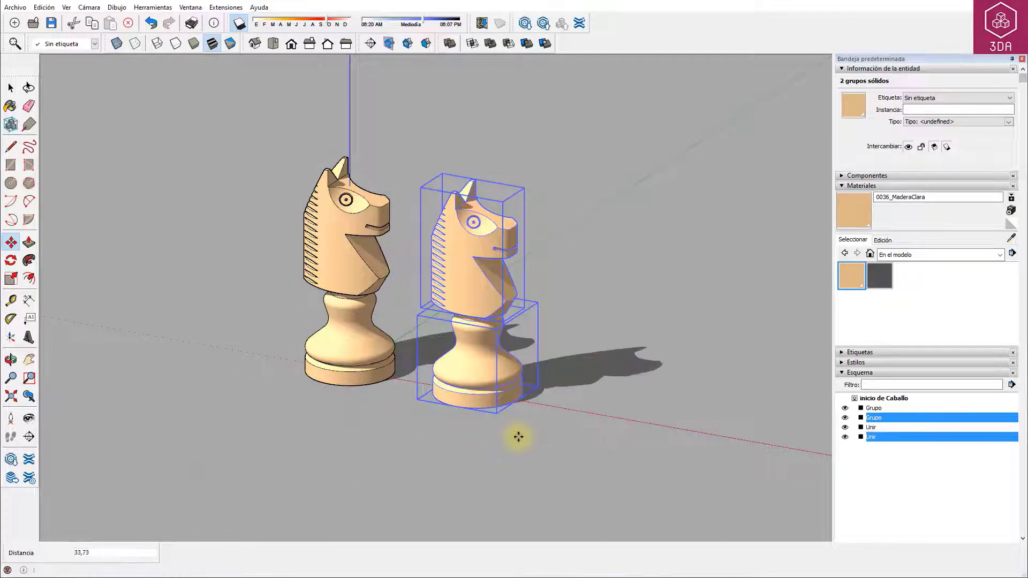
Scale the copied knight uniformly to 0,1 from a corner grip
left_click(11, 279)
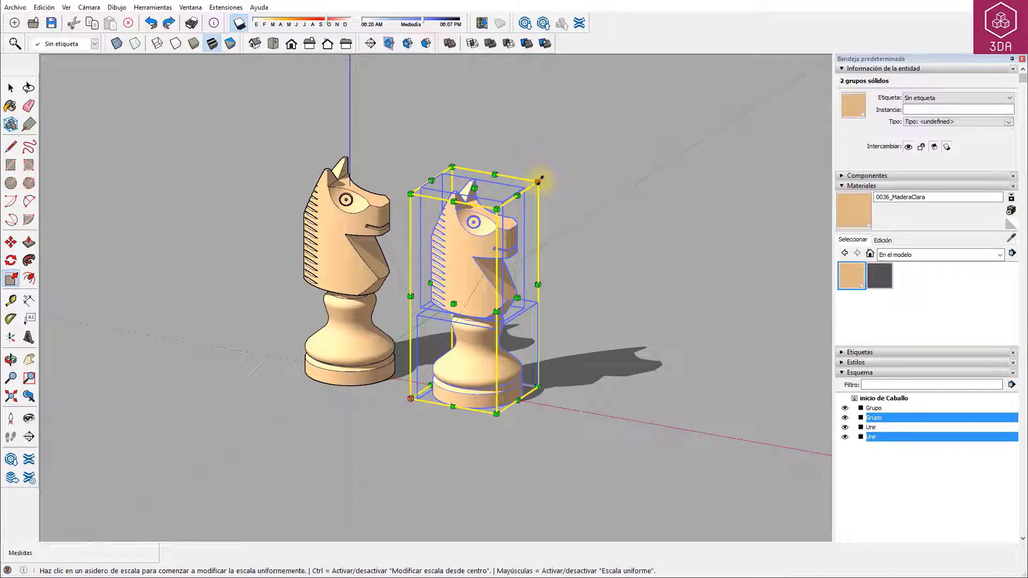
left_click_drag(540, 181, 485, 290)
type("0,1")
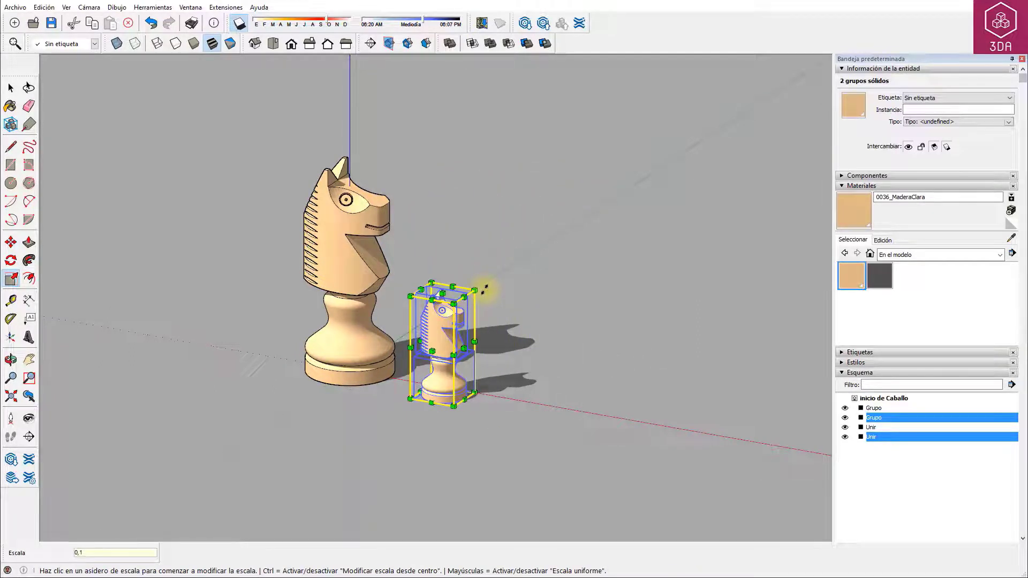
key("Return")
key("space")
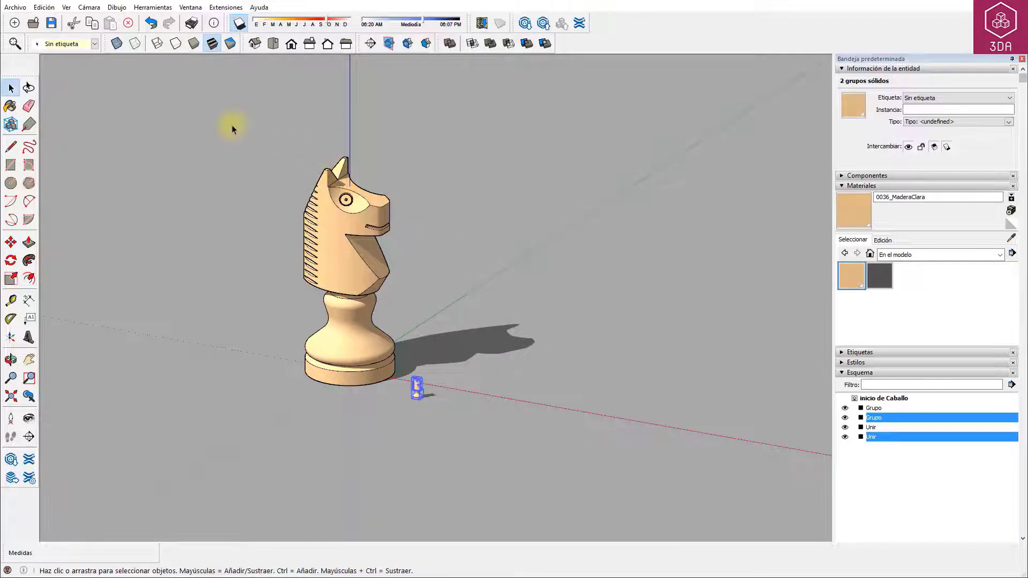
mouse_move(233, 125)
left_mouse_down()
mouse_move(416, 333)
mouse_move(475, 434)
left_mouse_up()
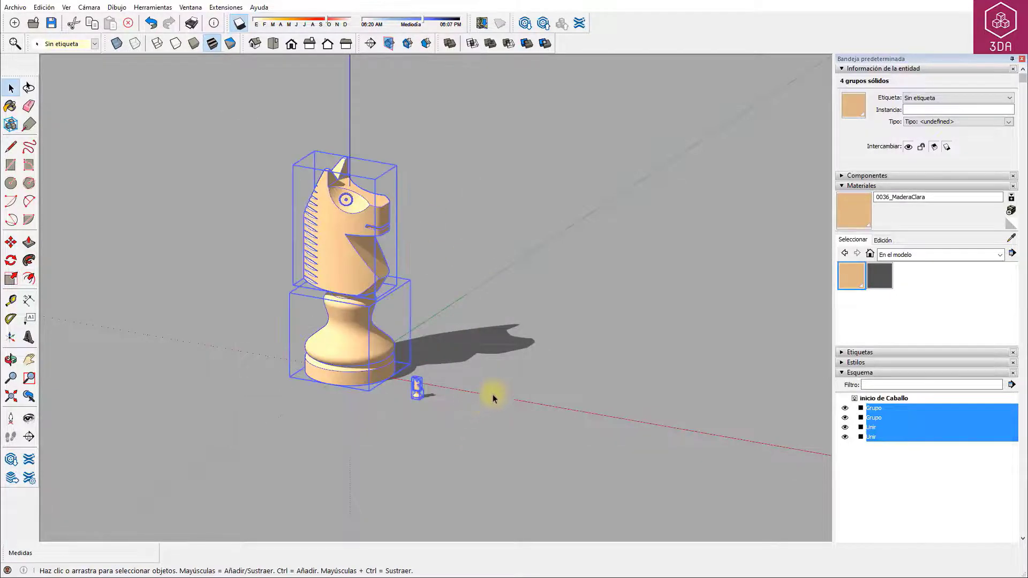
Copy both the large and tiny knights further back along the green axis
key("m")
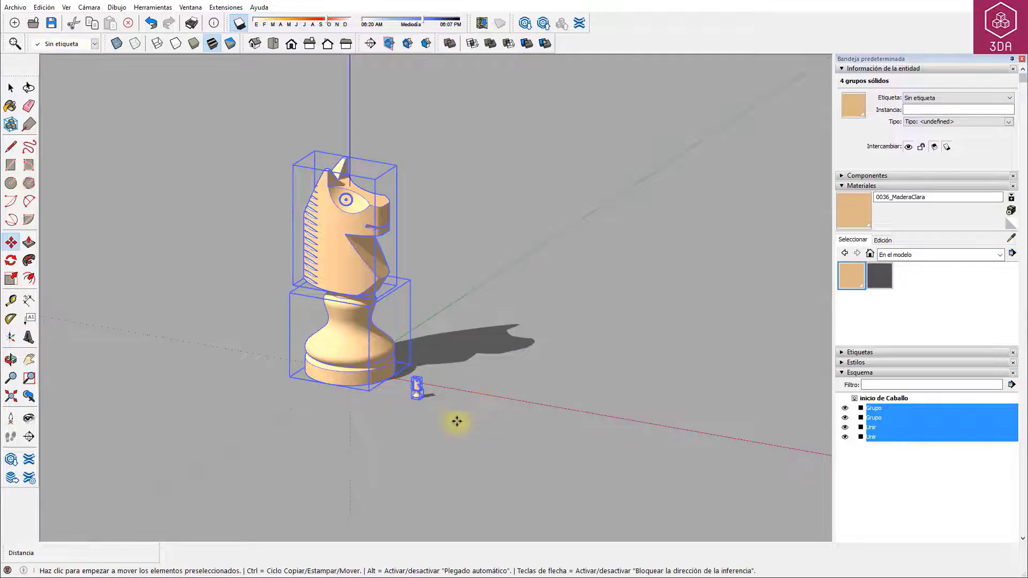
key("ctrl")
left_click(437, 421)
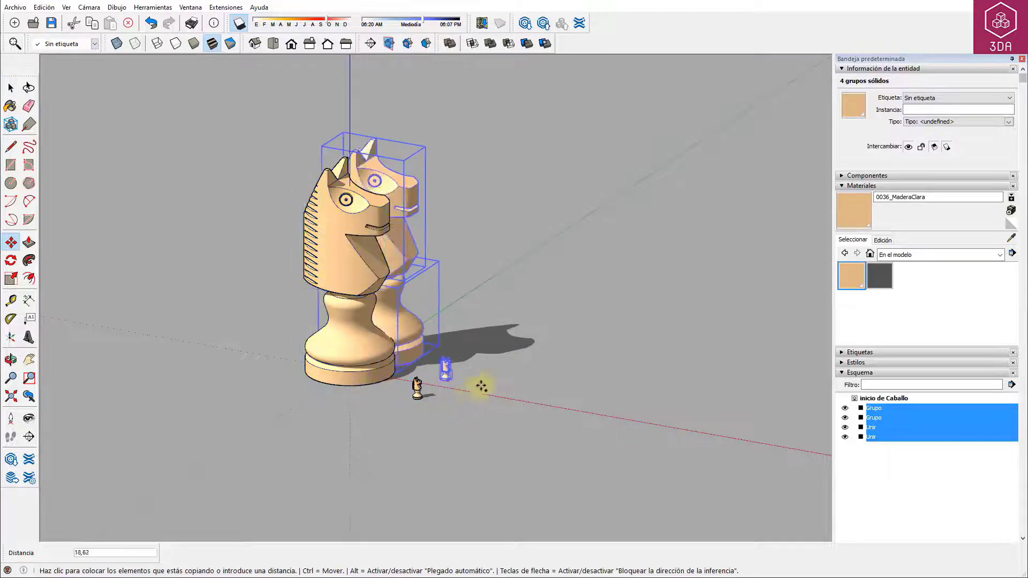
left_click(555, 338)
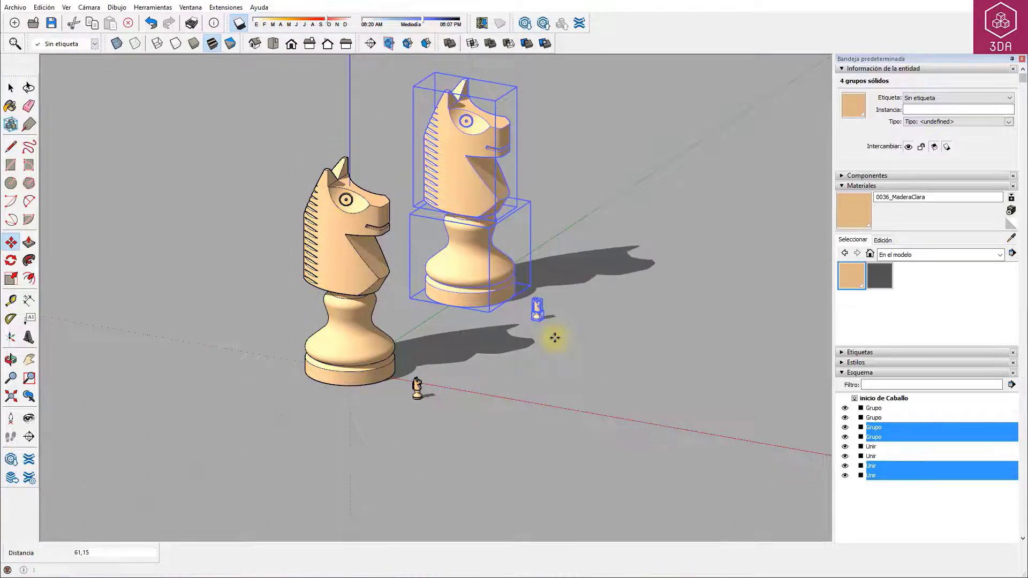
Paint the copied knights with the dark gray 0135_GrisOscuro material
left_click(881, 276)
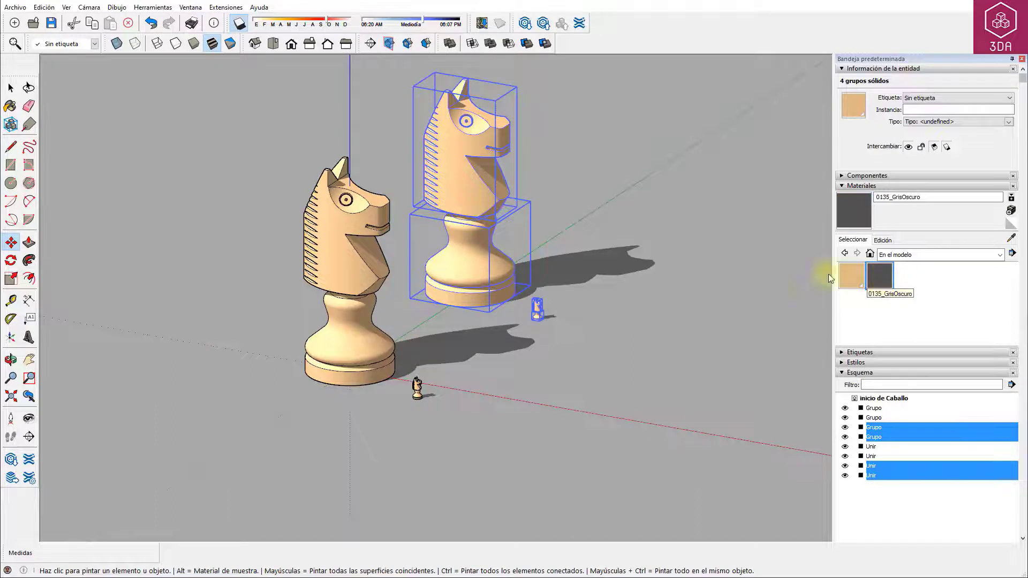
left_click(485, 193)
key("space")
left_click(563, 288)
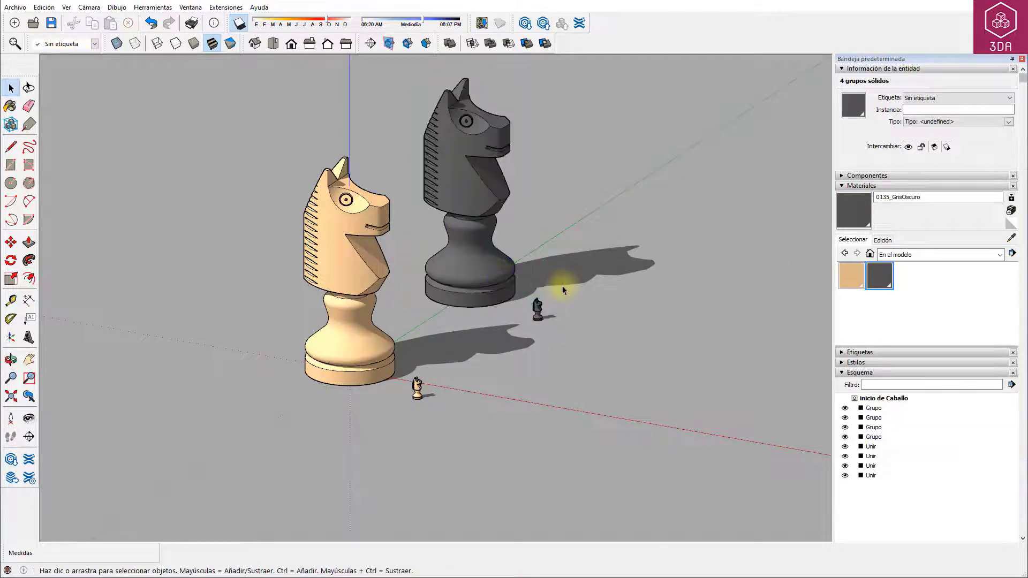
scroll(362, 67, "up", 2)
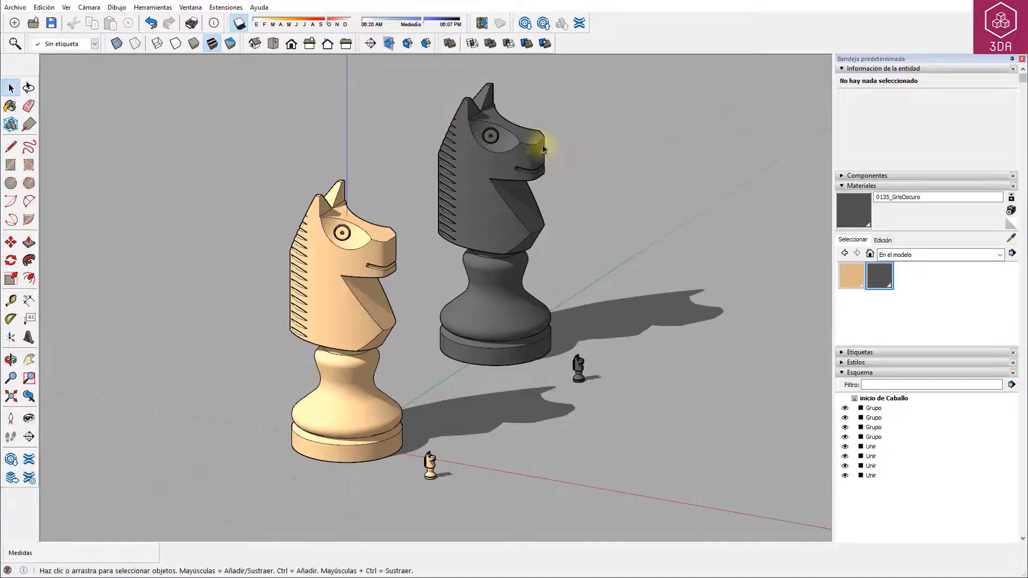